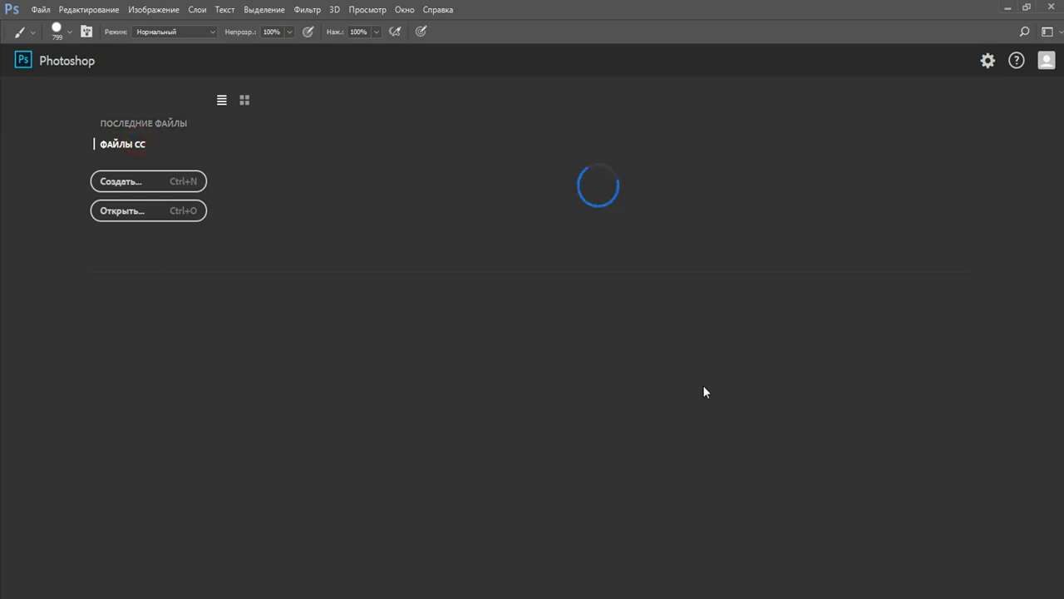
Open the New Document dialog from the Photoshop start screen
left_click(125, 182)
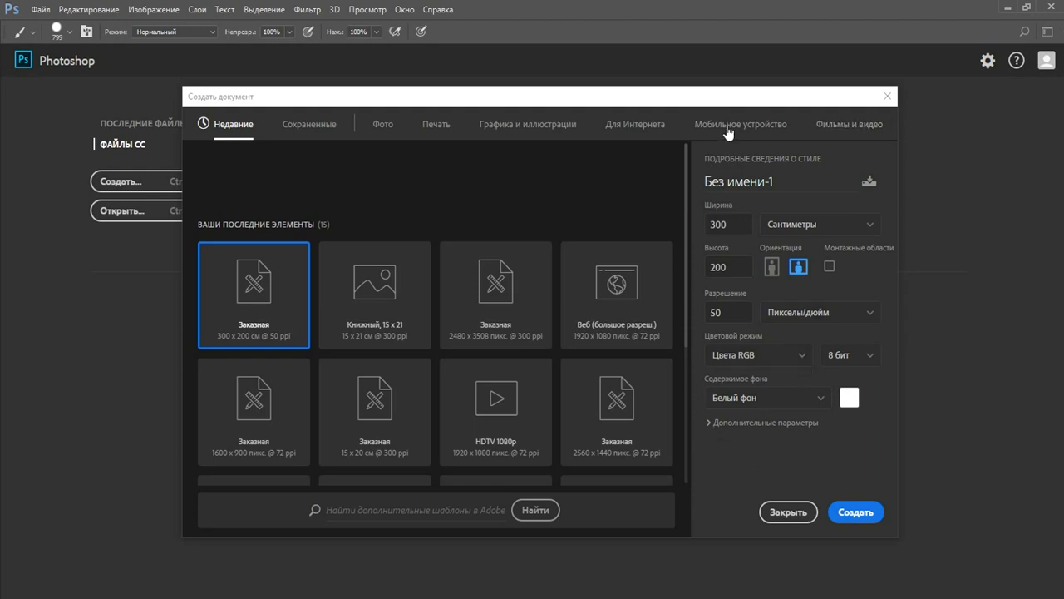
Set the new document to 30 × 20 cm at 300 pixels per inch
double_click(728, 225)
type("30")
key("Tab")
type("2")
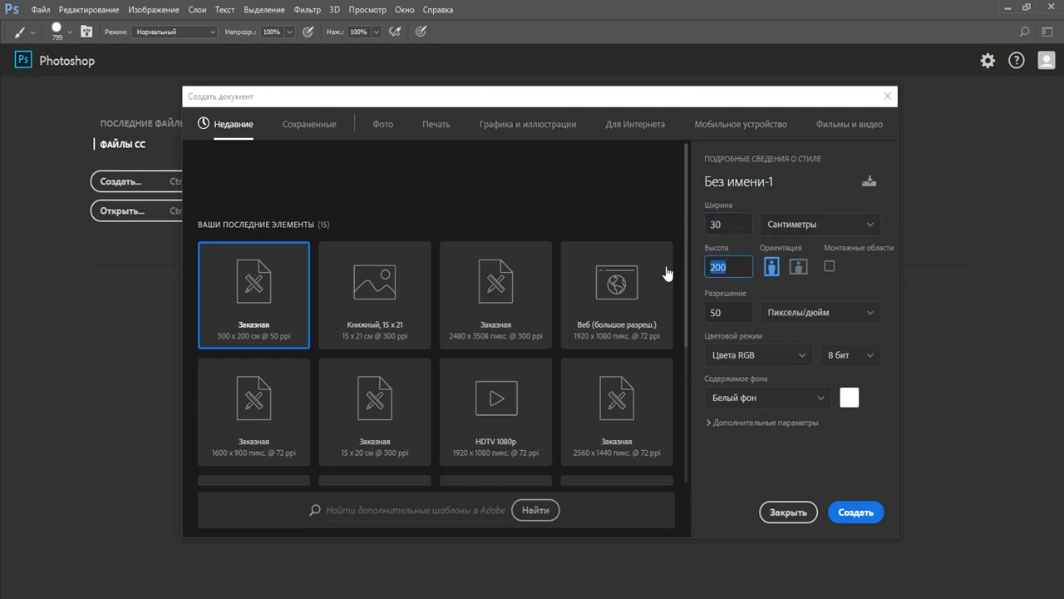
type("0")
key("Tab")
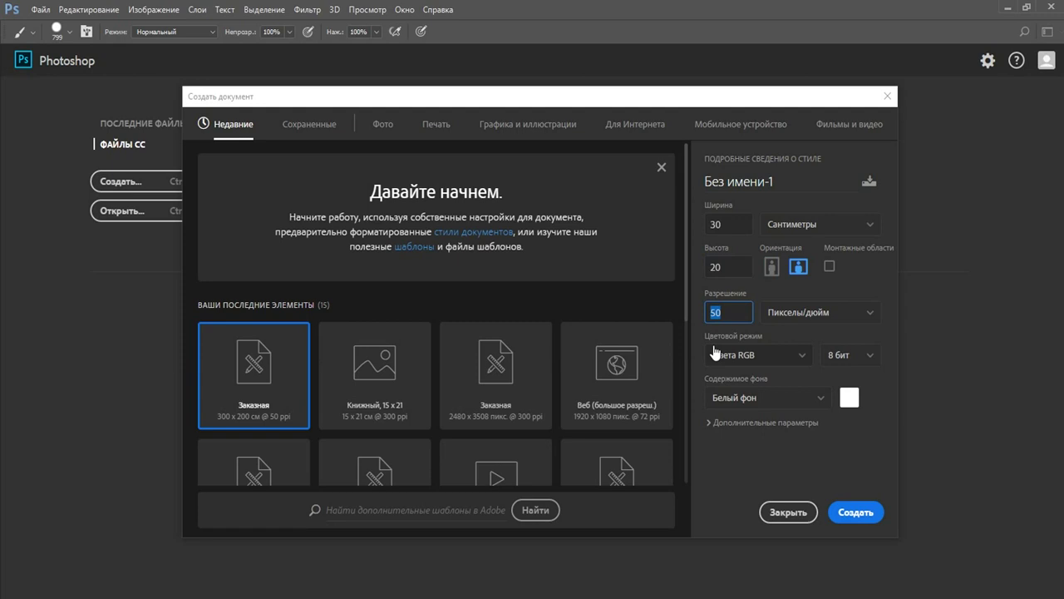
type("300")
left_click(817, 313)
left_click(812, 338)
double_click(734, 313)
type("75")
double_click(736, 310)
type("300")
Keep RGB colour mode and a white background, then view the Print presets
left_click(790, 362)
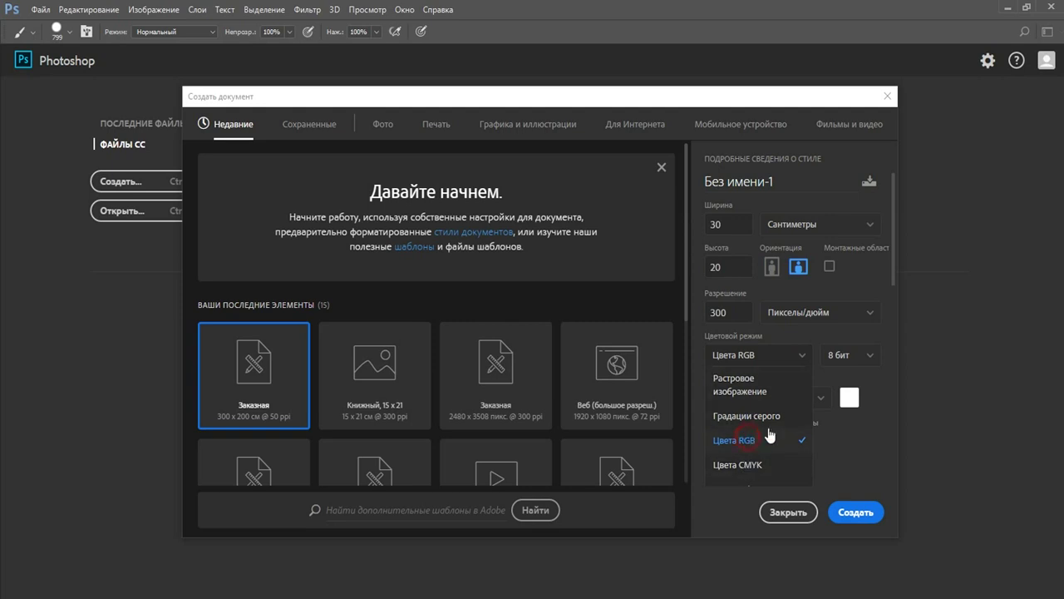
left_click(749, 441)
left_click(749, 401)
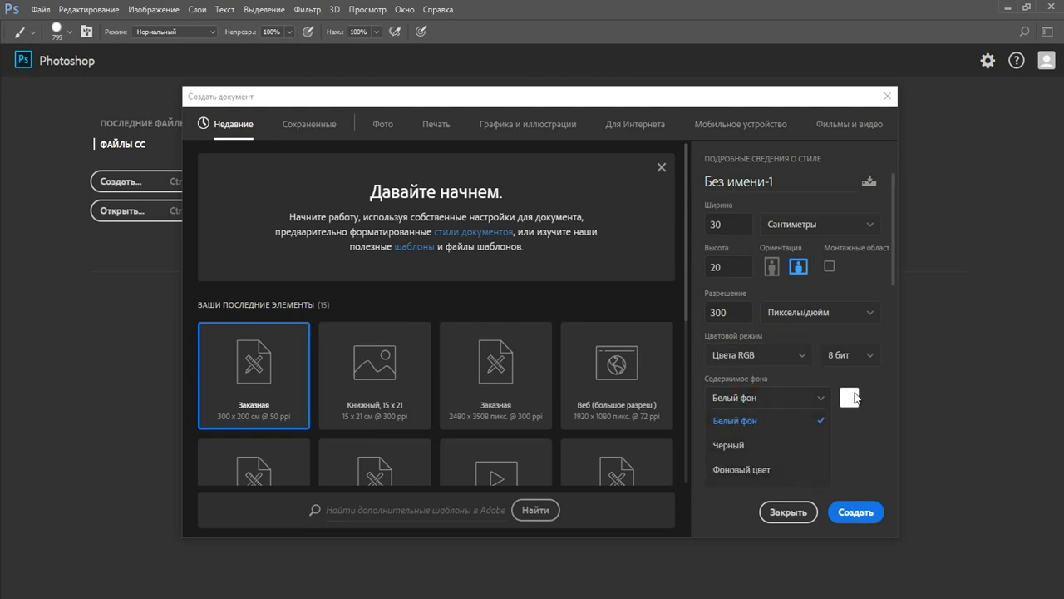
left_click(739, 421)
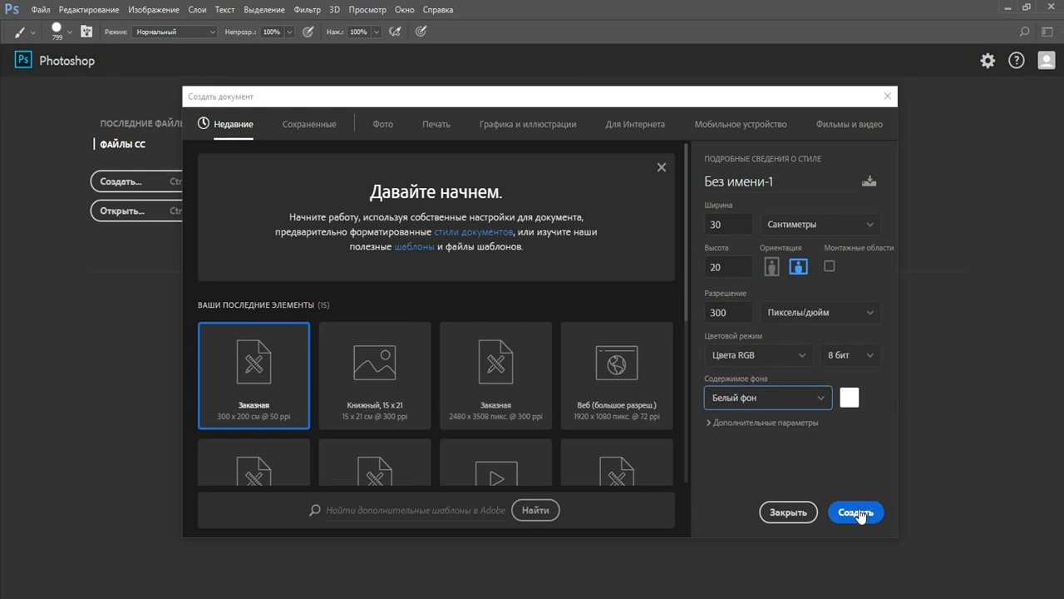
left_click(434, 124)
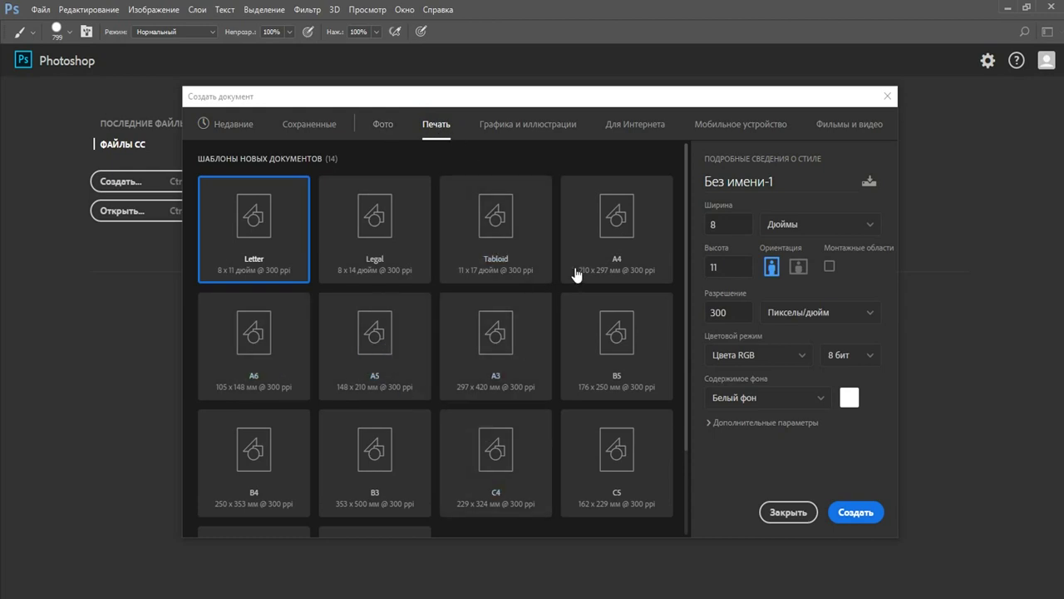
Browse the Web, Mobile and Film & Video preset lists
scroll(552, 391, "down", 1)
scroll(553, 388, "up", 1)
left_click(617, 126)
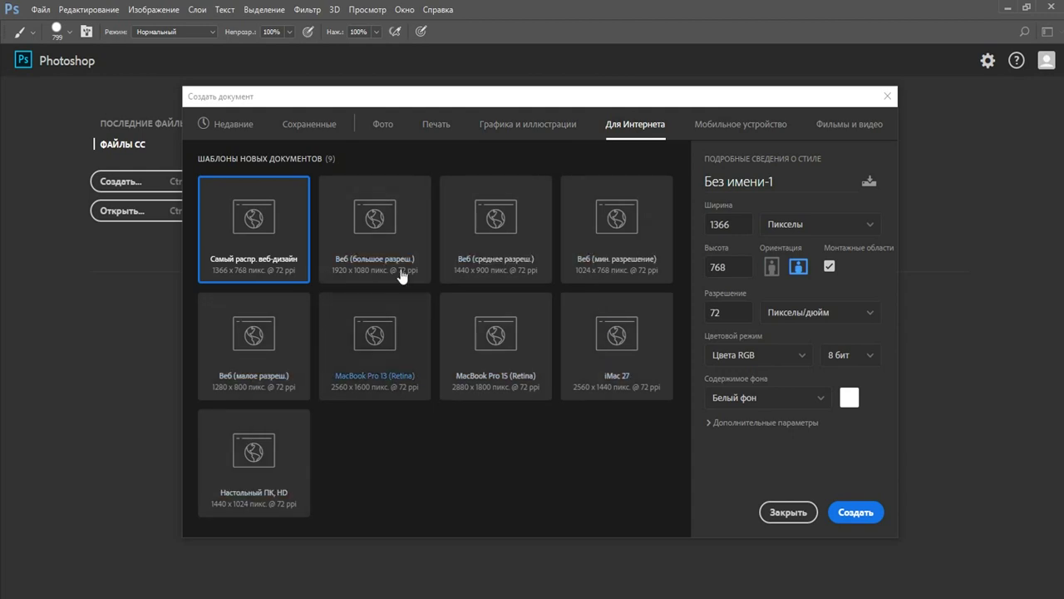
left_click(740, 127)
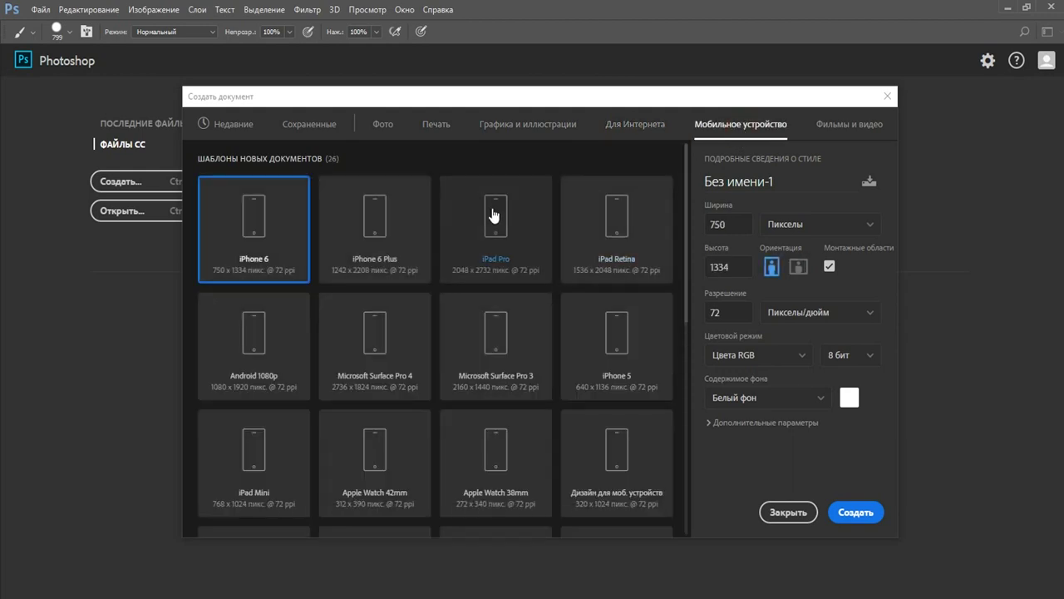
scroll(524, 420, "down", 5)
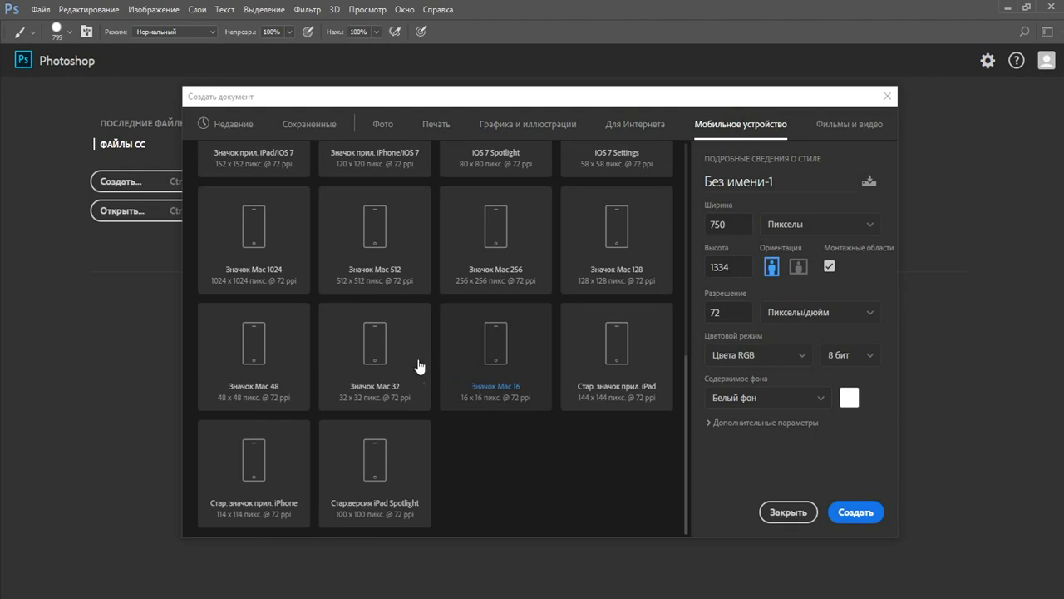
scroll(290, 382, "up", 5)
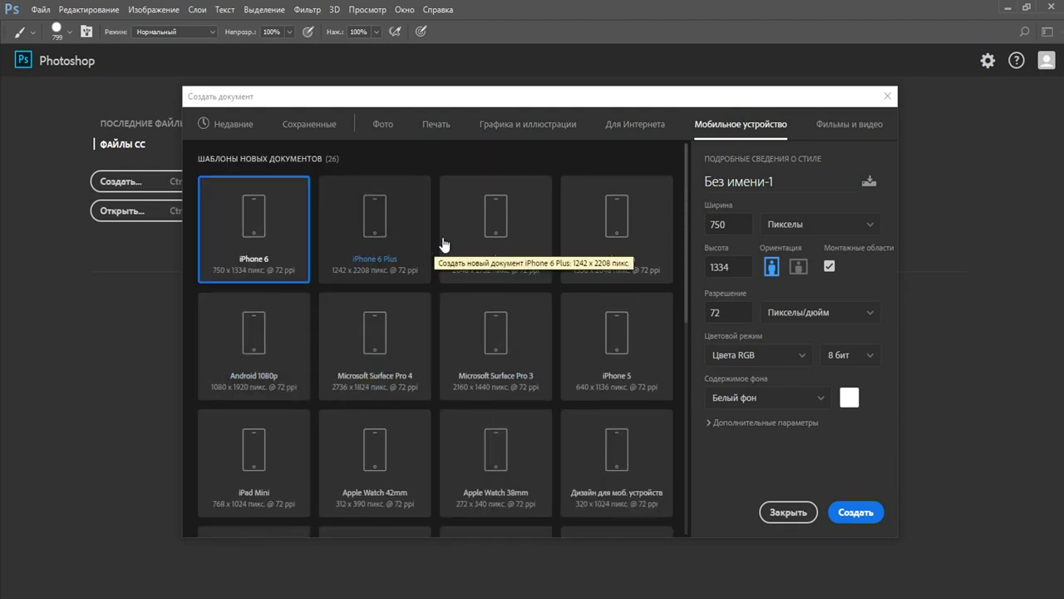
left_click(833, 124)
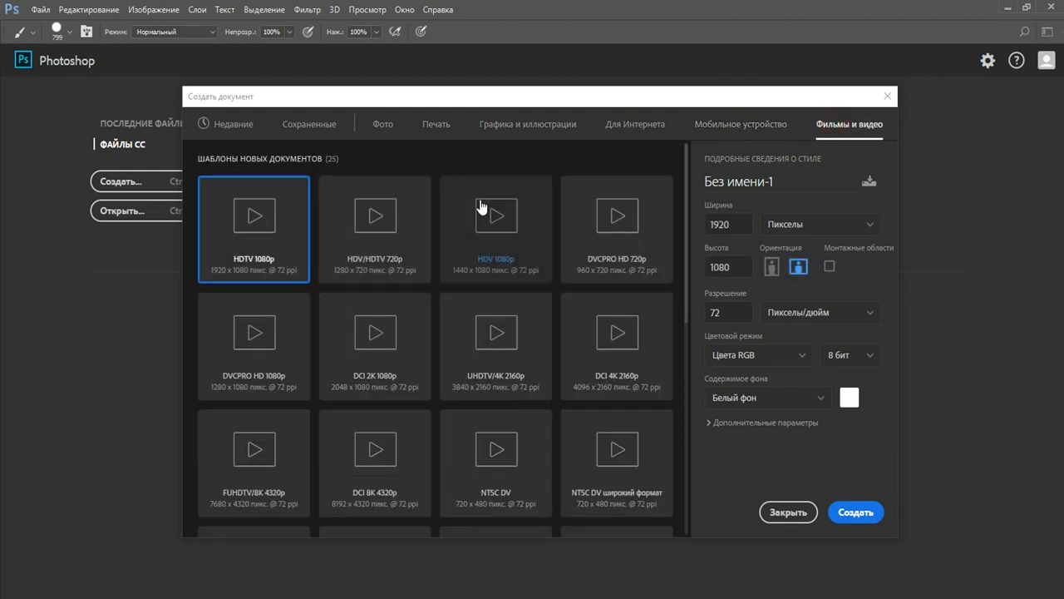
scroll(516, 401, "down", 5)
scroll(539, 283, "up", 5)
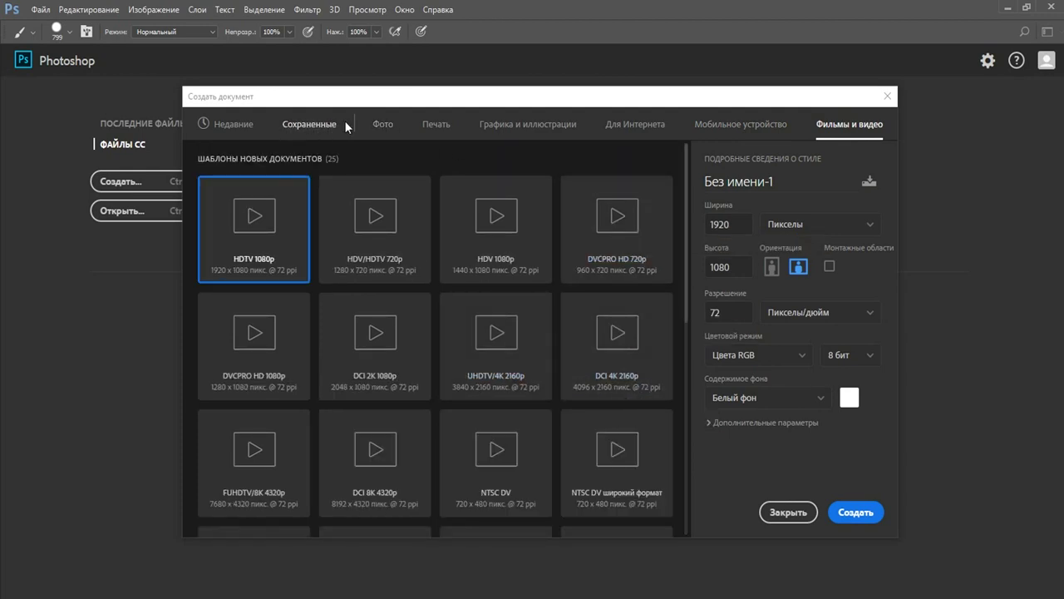
Create a document from the A4 preset on the Print tab
left_click(436, 125)
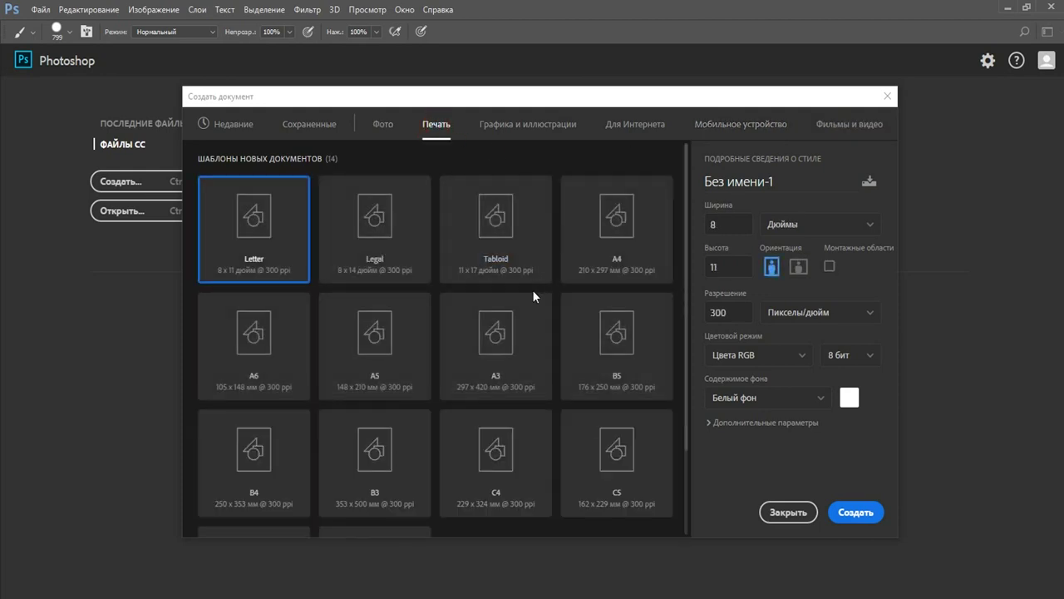
left_click(621, 229)
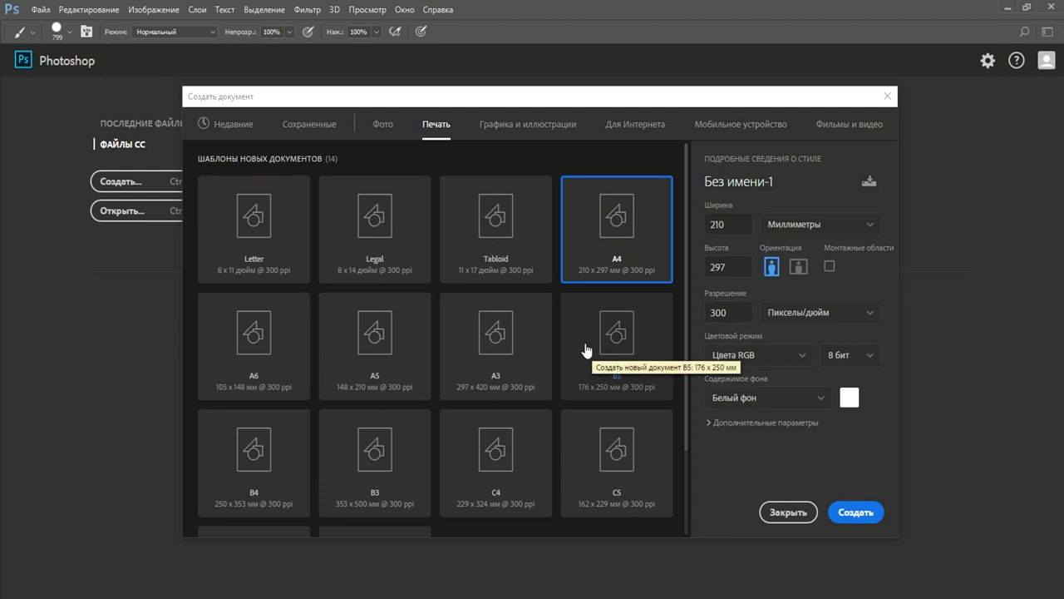
left_click(848, 512)
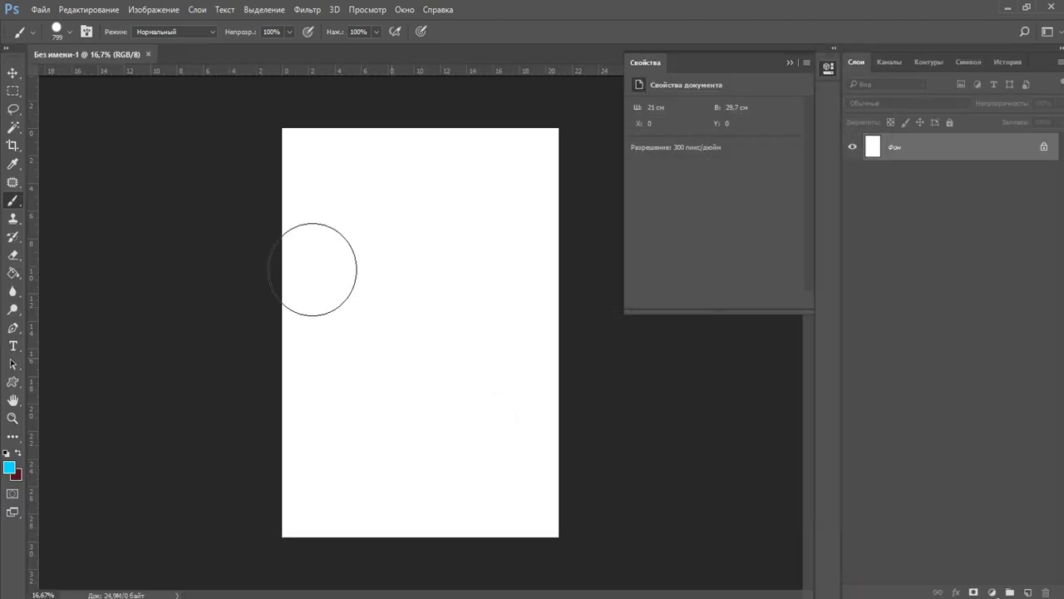
Select the Move tool and fit the whole A4 page on screen
left_click(12, 72)
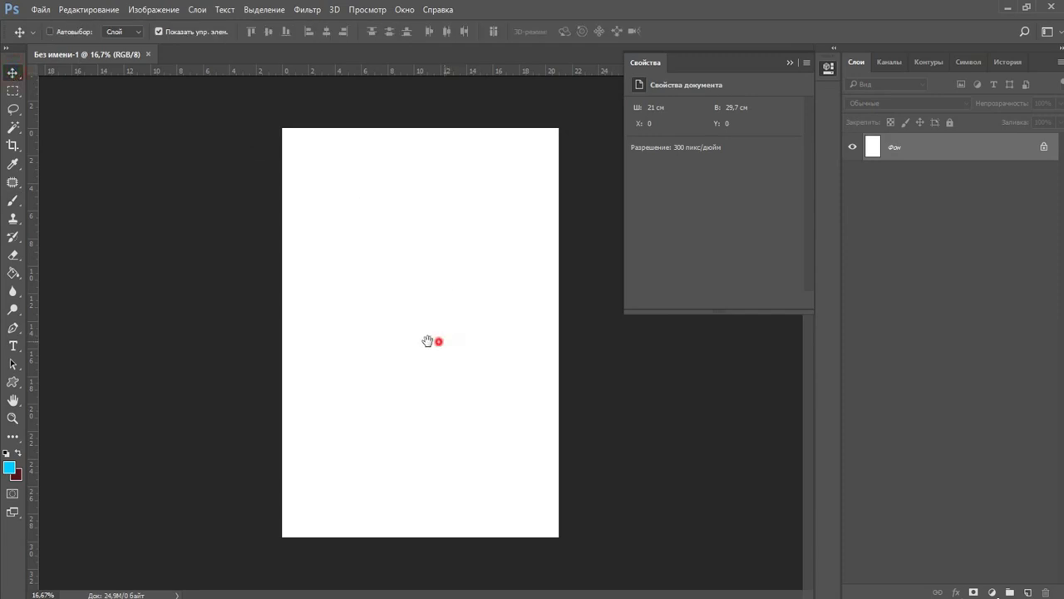
left_click(368, 247, "ctrl")
left_click_drag(496, 360, 381, 391)
right_click(358, 304)
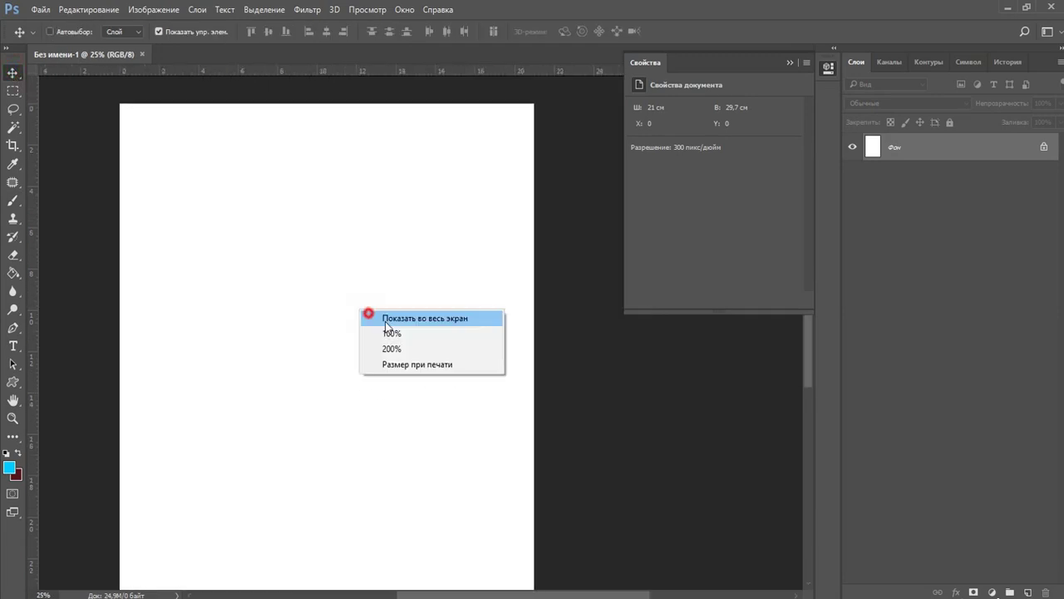
left_click(370, 311)
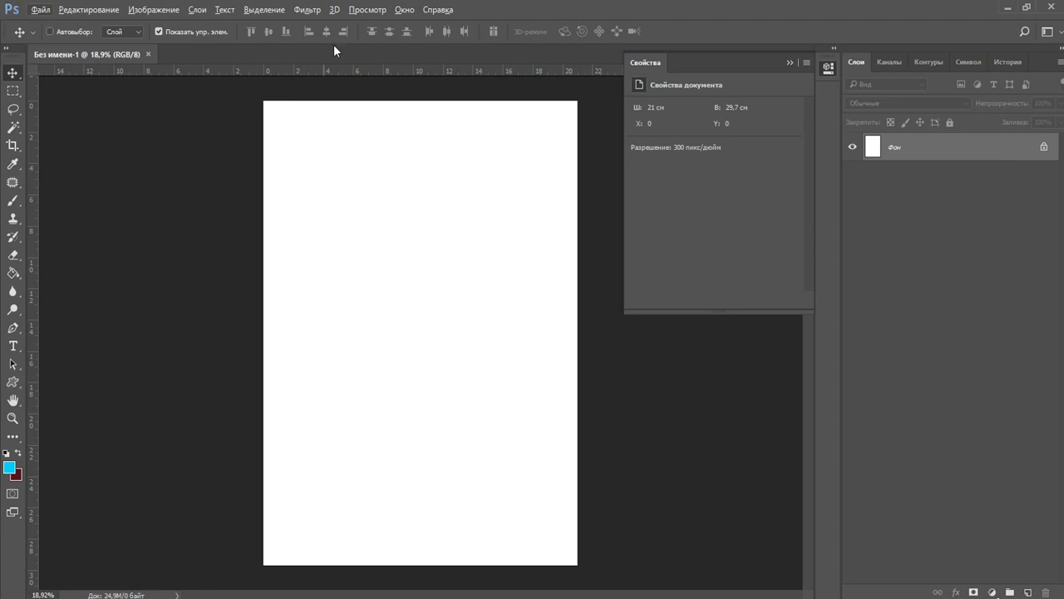
left_click(403, 10)
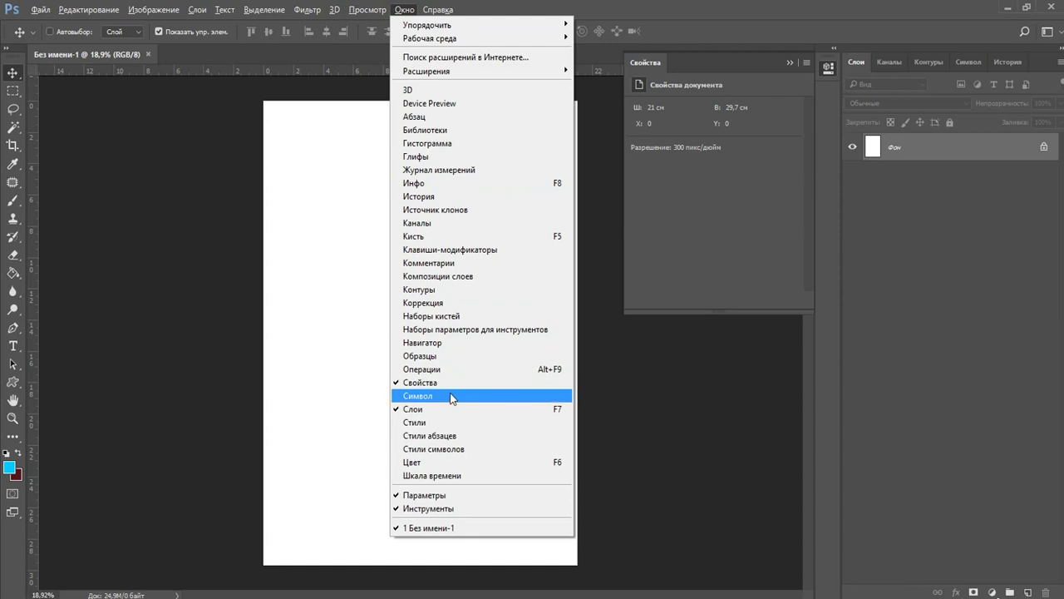
Show the History panel, close Properties, and dock History right after the Layers tab
left_click(422, 197)
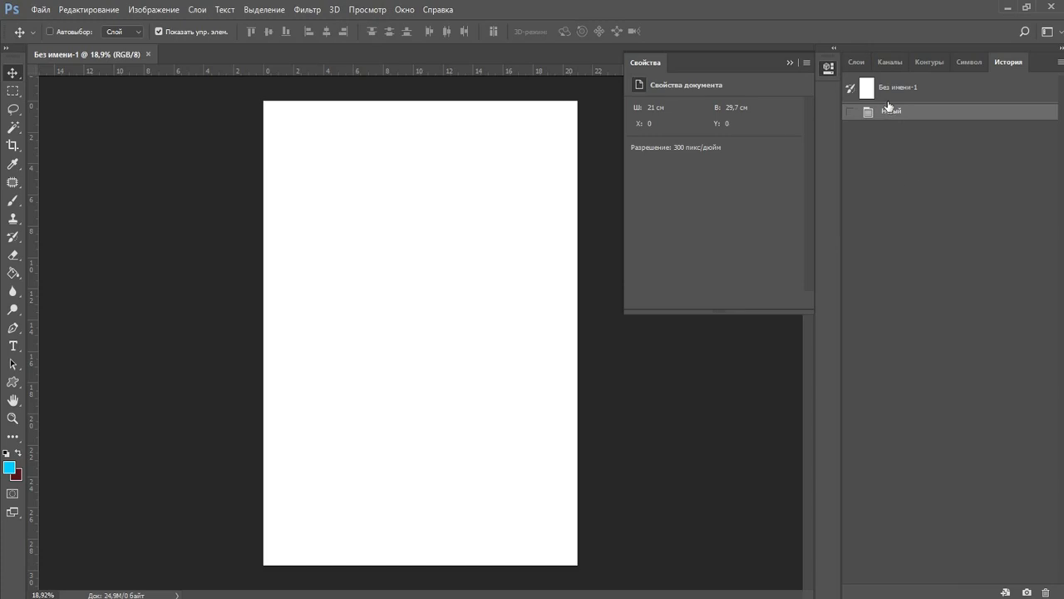
left_click(793, 59)
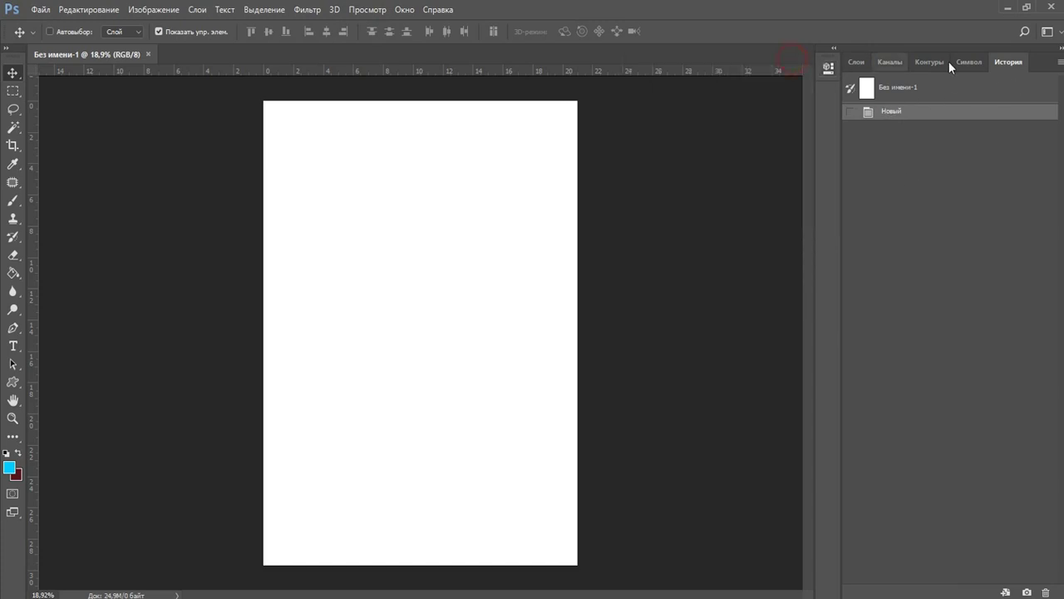
left_click(856, 62)
left_click_drag(1010, 67, 887, 63)
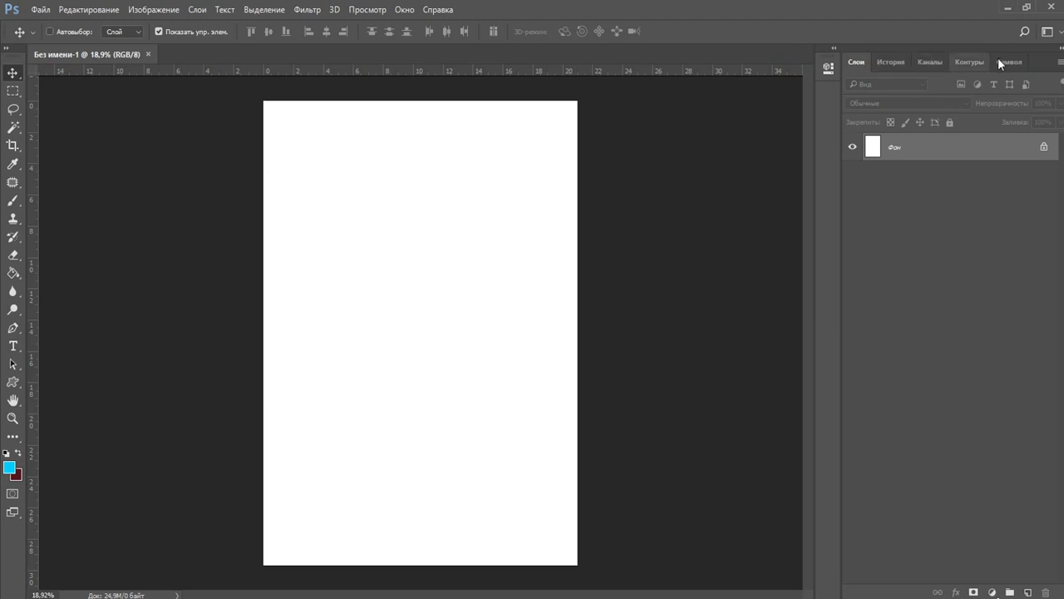
left_click(886, 63)
left_click(857, 62)
left_click(10, 73)
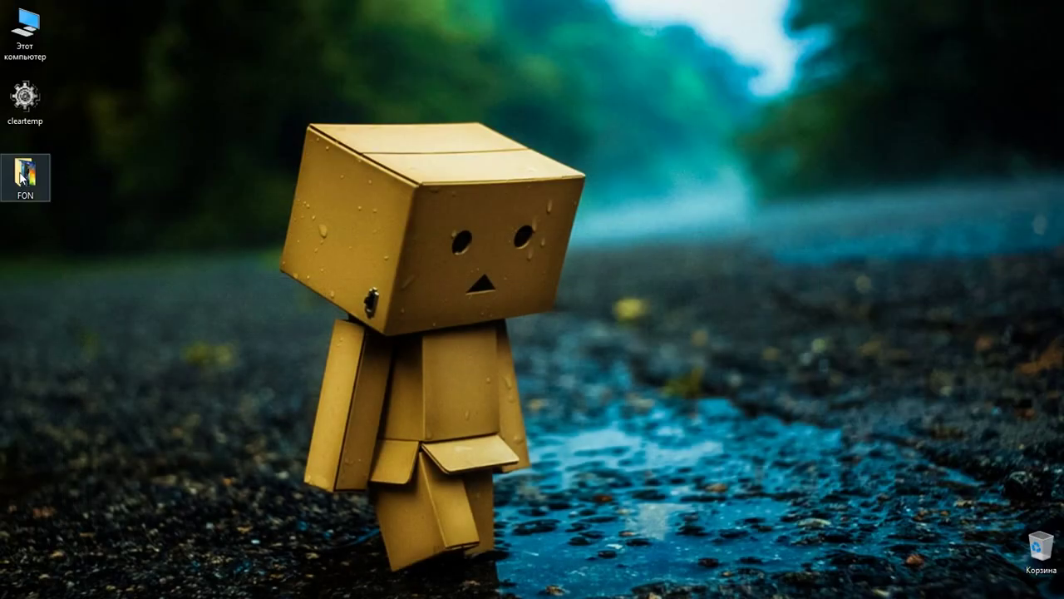
Drag the butterfly photo from the FON folder onto the Photoshop window
left_click(610, 271)
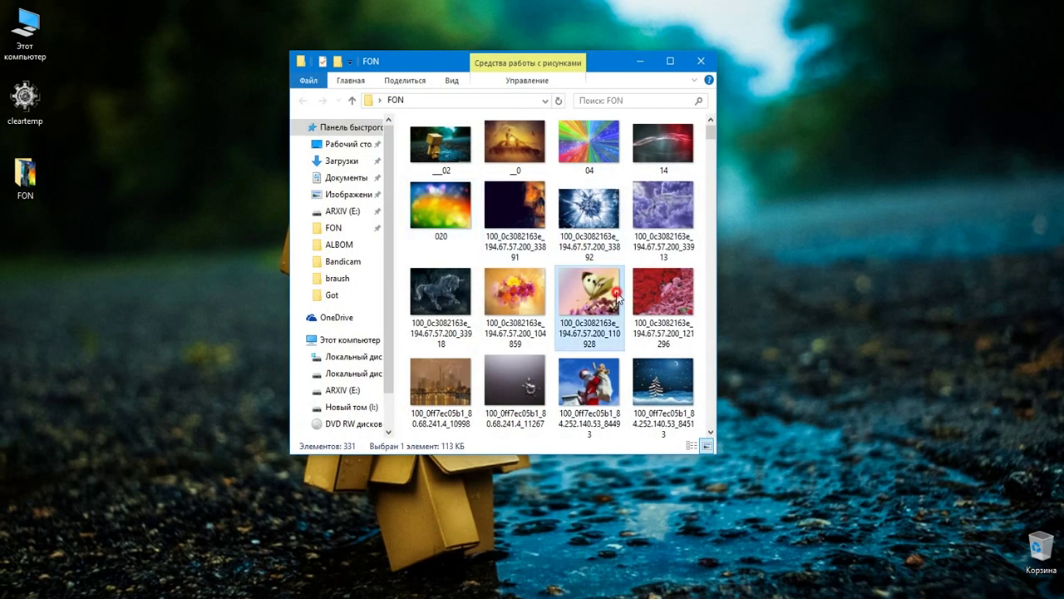
left_click_drag(604, 291, 204, 582)
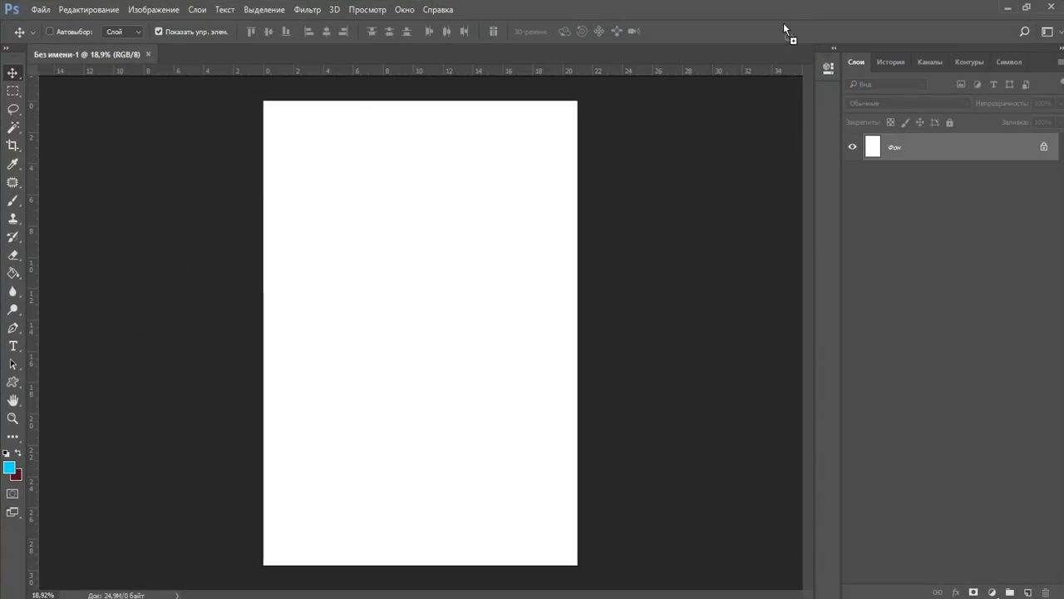
left_click_drag(784, 23, 431, 261)
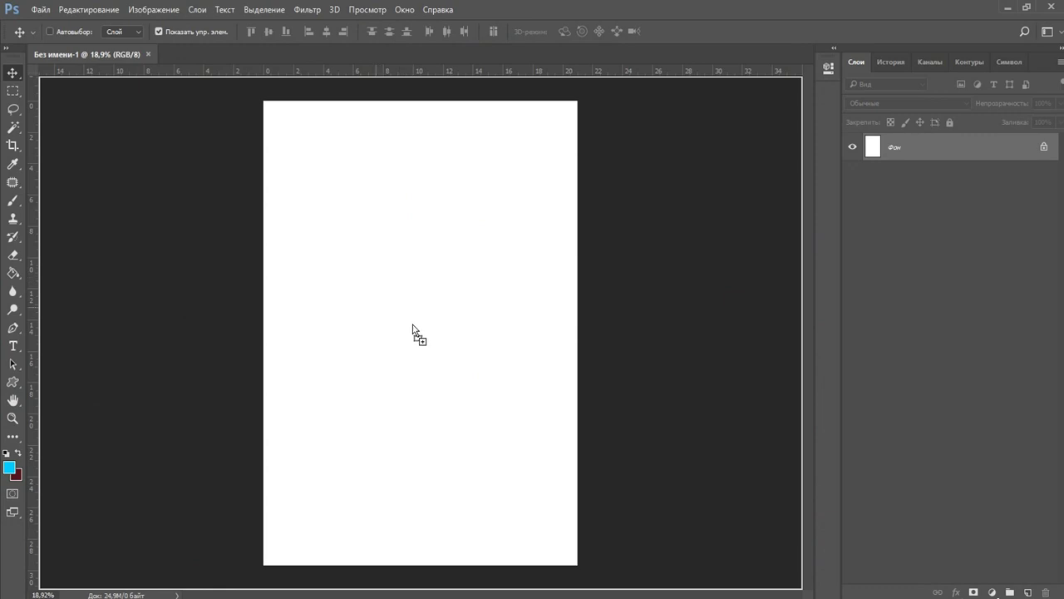
Open the butterfly photo and move it onto the A4 page's top-left as Layer 1
left_click_drag(401, 314, 497, 218)
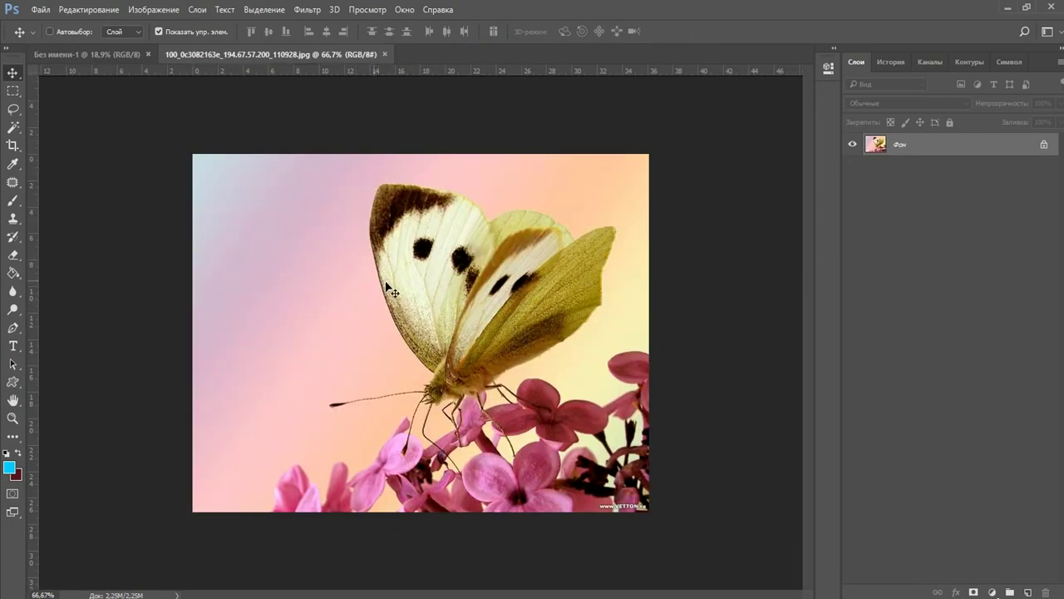
mouse_move(384, 287)
left_mouse_down()
mouse_move(89, 56)
mouse_move(371, 247)
left_mouse_up()
scroll(376, 249, "up", 1)
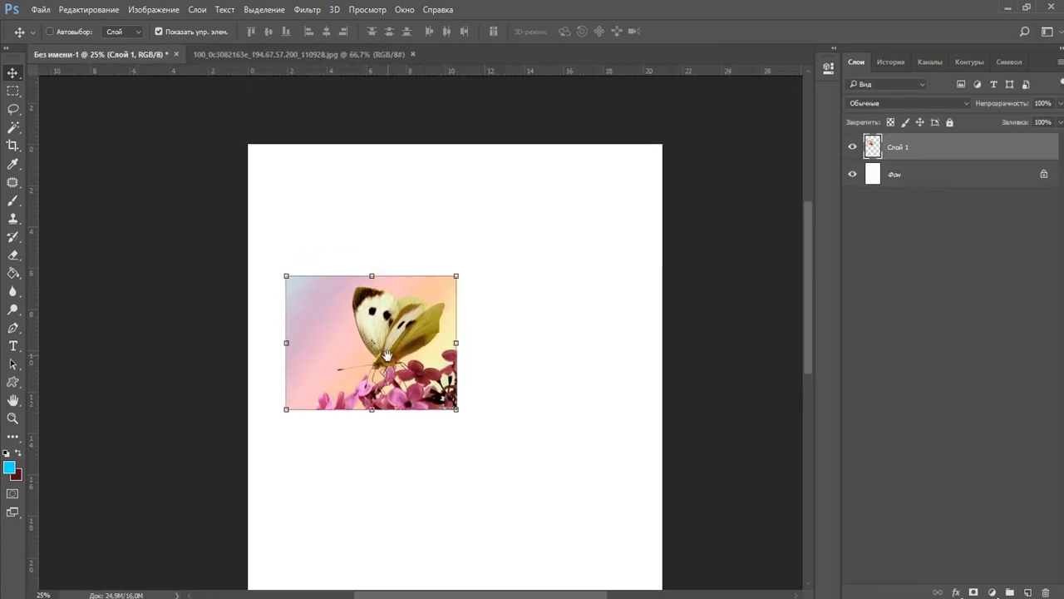
left_click_drag(405, 384, 367, 255)
Scale the butterfly layer with Free Transform, currently about 92% × 82%
key("ctrl+t")
left_click_drag(425, 278, 686, 452)
key("Return")
key("ctrl+minus")
key("ctrl+minus")
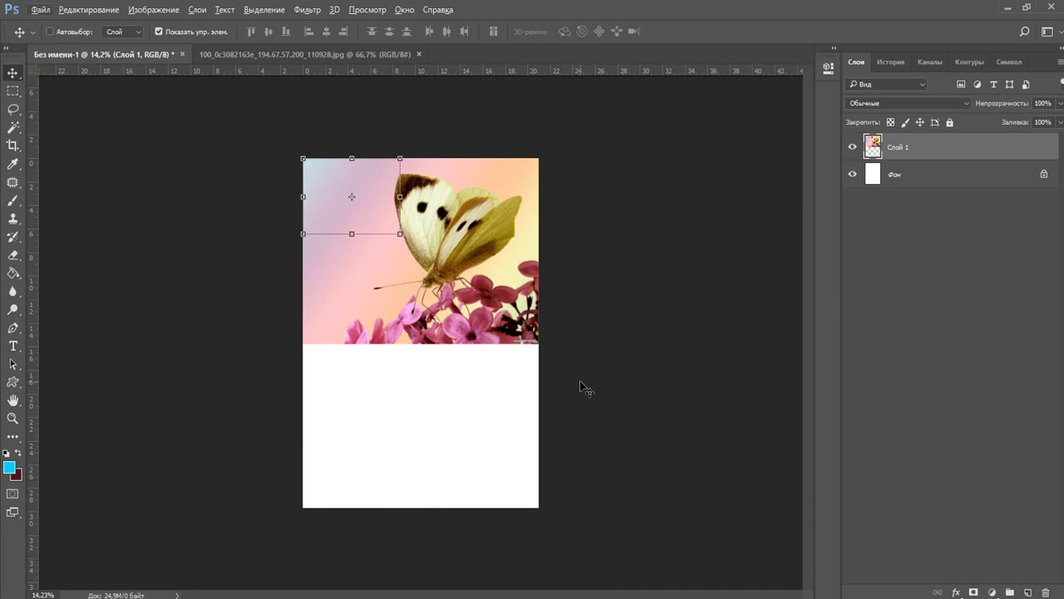
key("ctrl+plus")
right_click(438, 249)
left_click(462, 258)
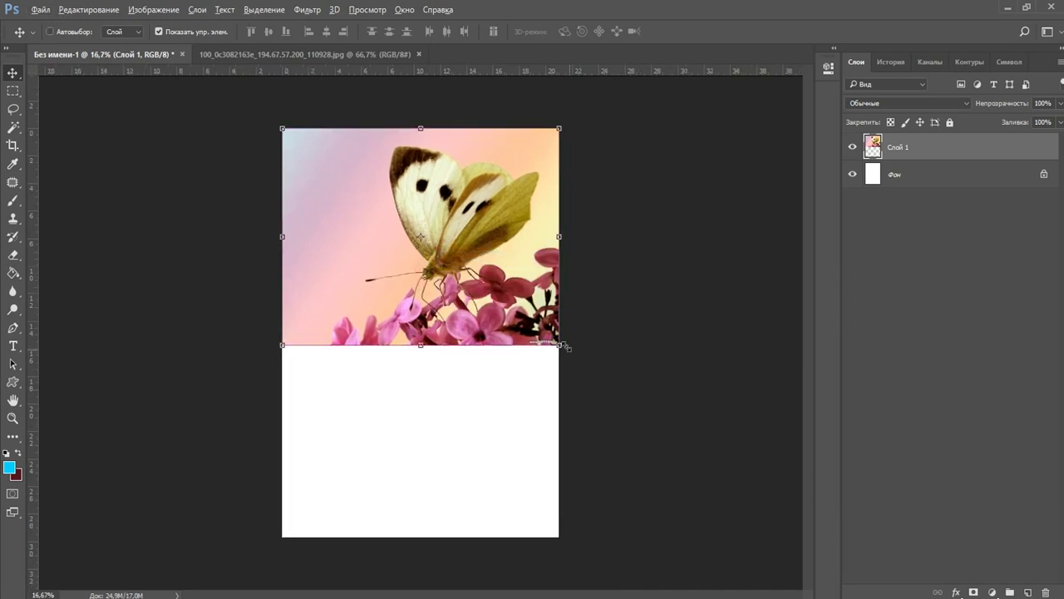
mouse_move(559, 345)
left_mouse_down()
mouse_move(399, 200)
mouse_move(385, 206)
mouse_move(511, 302)
mouse_move(451, 261)
mouse_move(399, 174)
mouse_move(431, 267)
mouse_move(645, 420)
mouse_move(532, 359)
mouse_move(696, 458)
mouse_move(420, 283)
left_mouse_up()
Stretch Layer 1 to 21.06 cm page width, then drag a second butterfly copy onto the page
left_click(343, 177, "ctrl")
scroll(440, 293, "down", 1)
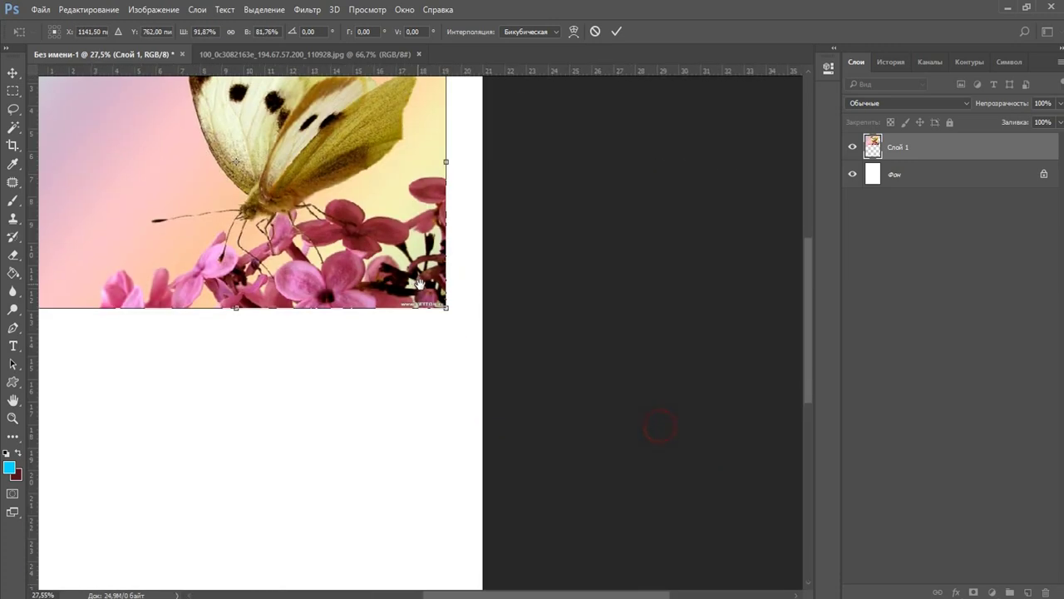
scroll(412, 311, "down", 1)
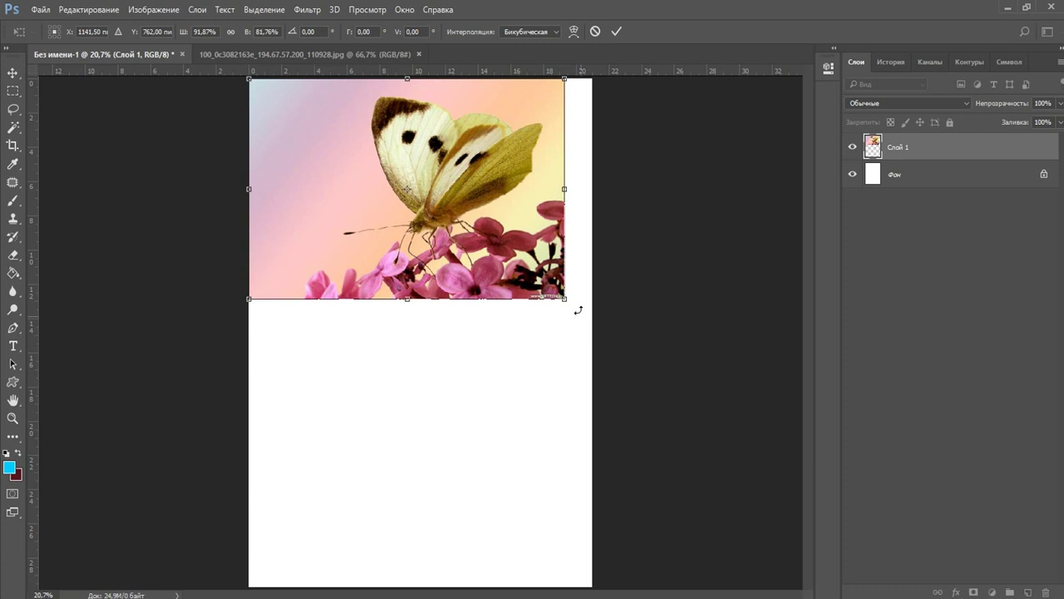
mouse_move(581, 312)
left_mouse_down()
mouse_move(603, 196)
mouse_move(644, 224)
mouse_move(491, 226)
mouse_move(547, 152)
mouse_move(517, 404)
mouse_move(596, 170)
mouse_move(612, 163)
mouse_move(591, 167)
mouse_move(494, 257)
mouse_move(444, 352)
mouse_move(398, 366)
mouse_move(428, 368)
mouse_move(459, 261)
mouse_move(572, 354)
left_mouse_up()
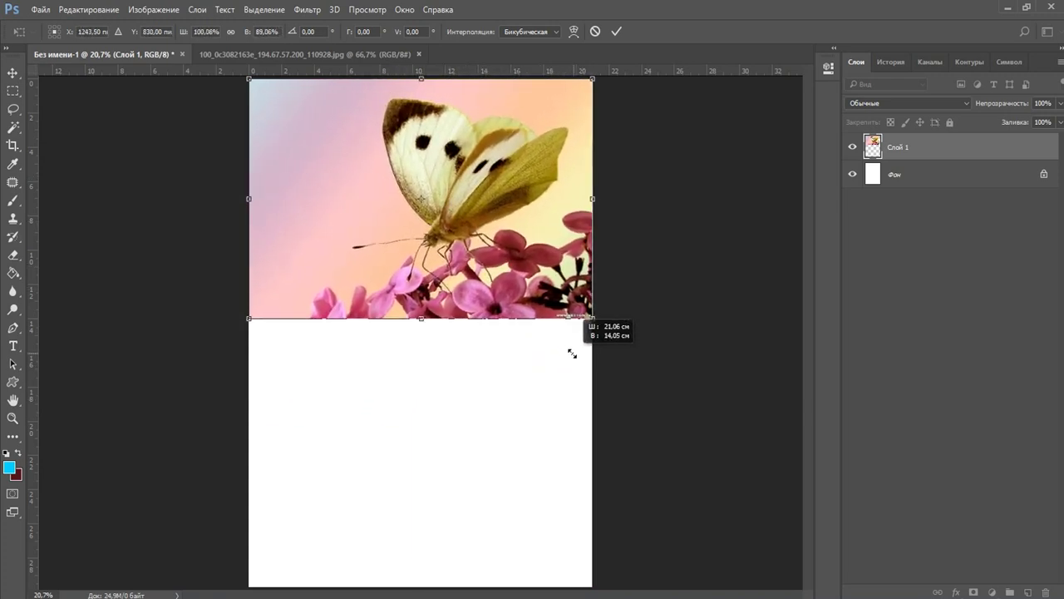
scroll(369, 178, "up", 2)
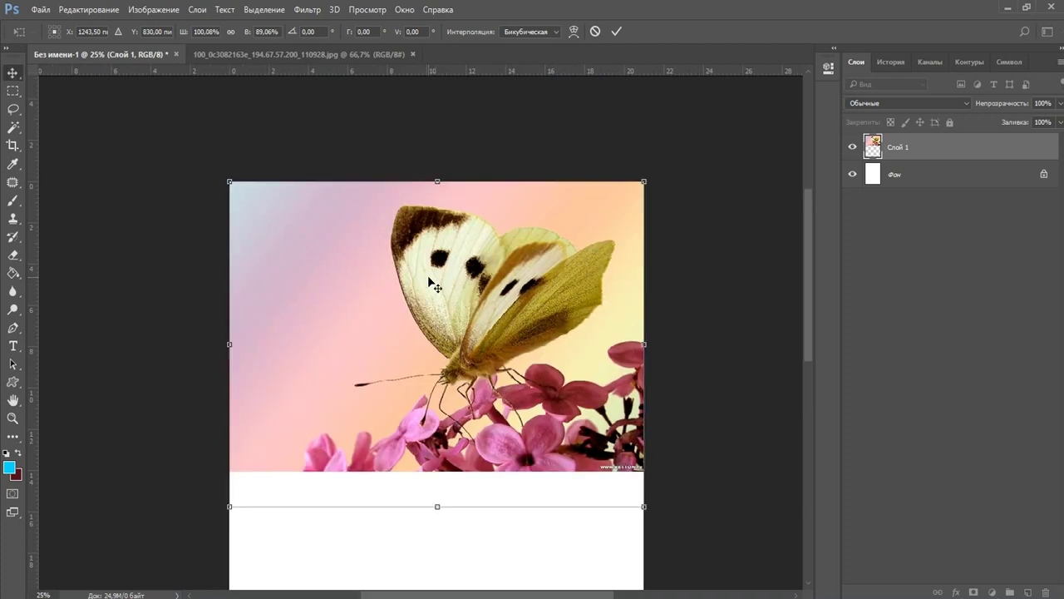
key("Return")
left_click(246, 51)
left_click_drag(374, 241, 413, 332)
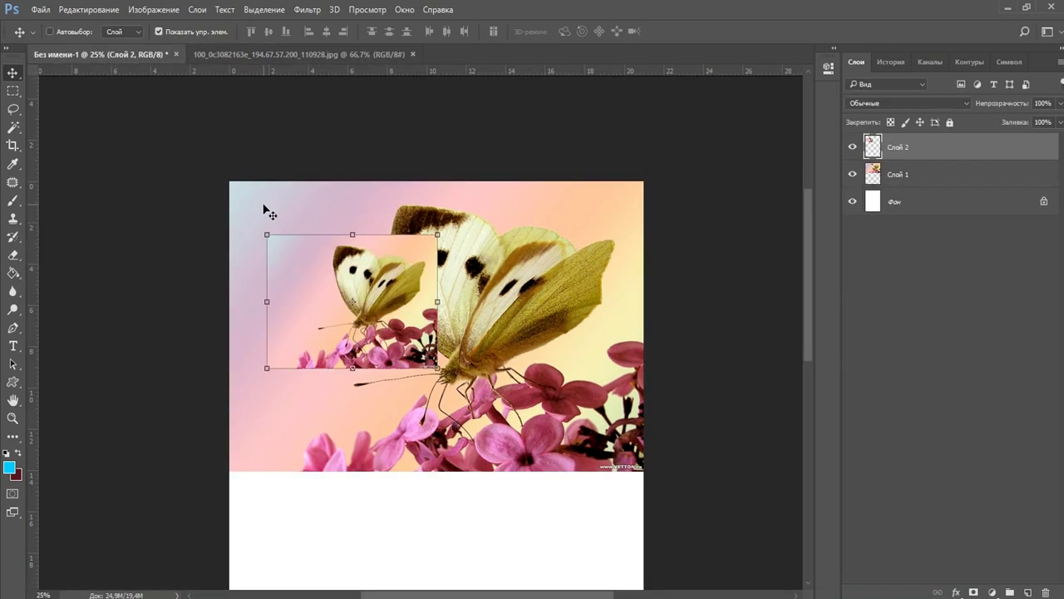
Open 020.jpg and the unicorn picture, placing the bokeh image quarter-size over the butterfly
key("alt+Tab")
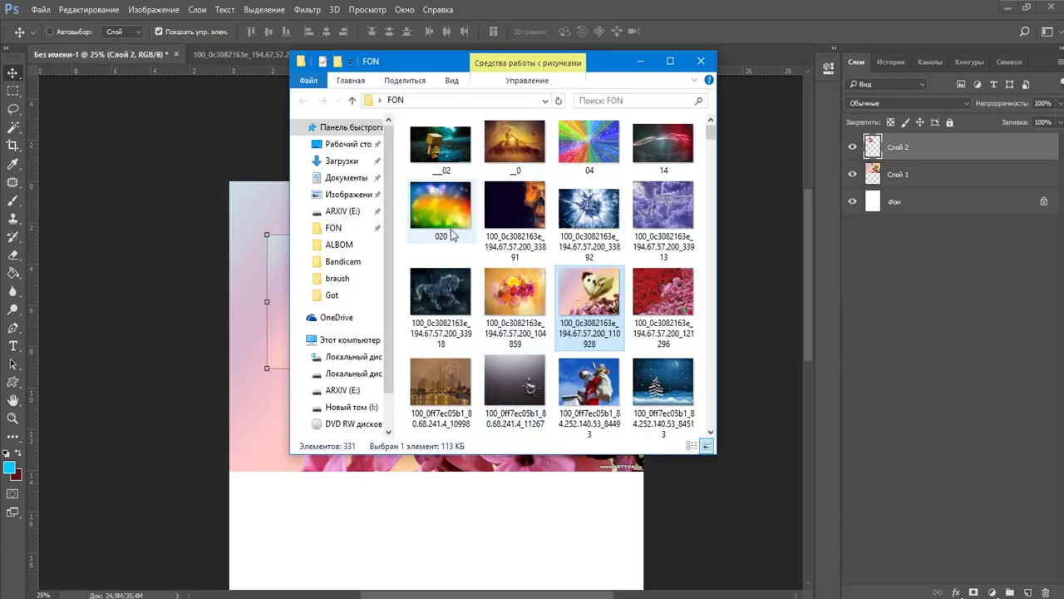
left_click(441, 208)
left_click(437, 301)
left_click_drag(436, 301, 605, 23)
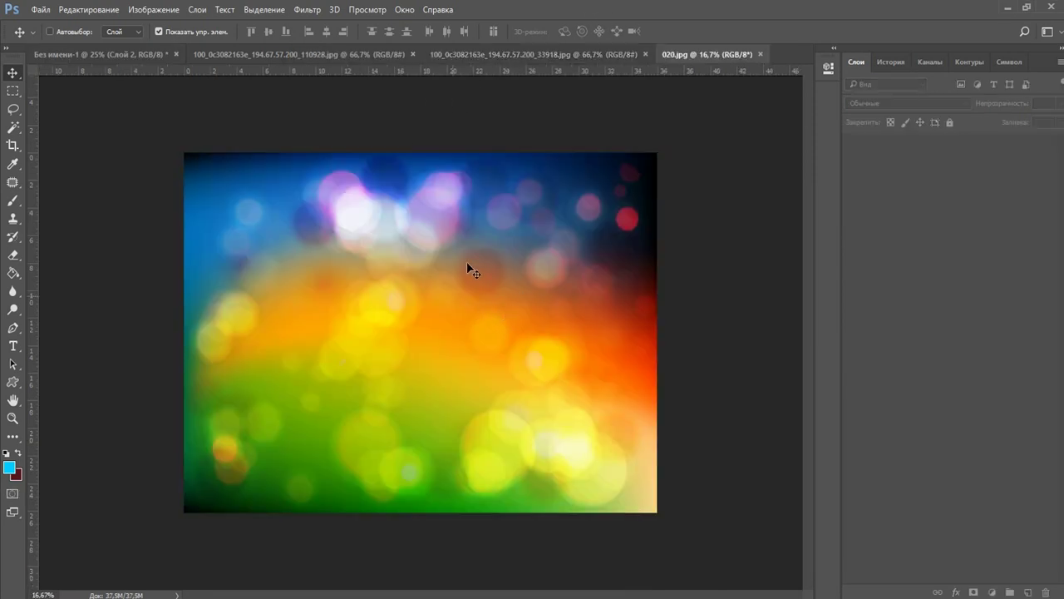
mouse_move(472, 271)
left_mouse_down()
mouse_move(395, 258)
mouse_move(484, 301)
left_mouse_up()
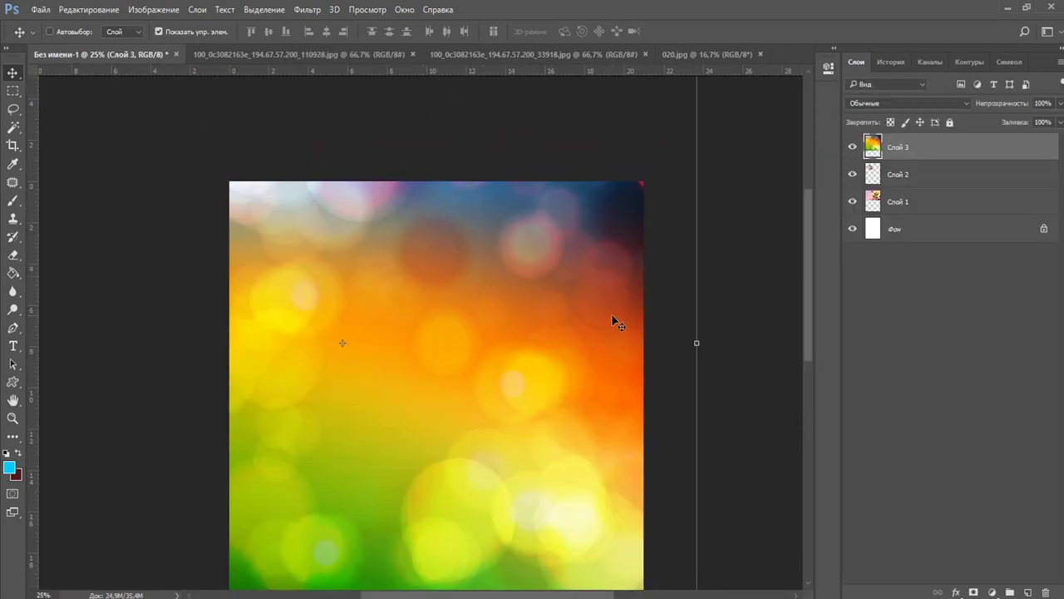
scroll(616, 323, "down", 2)
left_click_drag(598, 420, 421, 283)
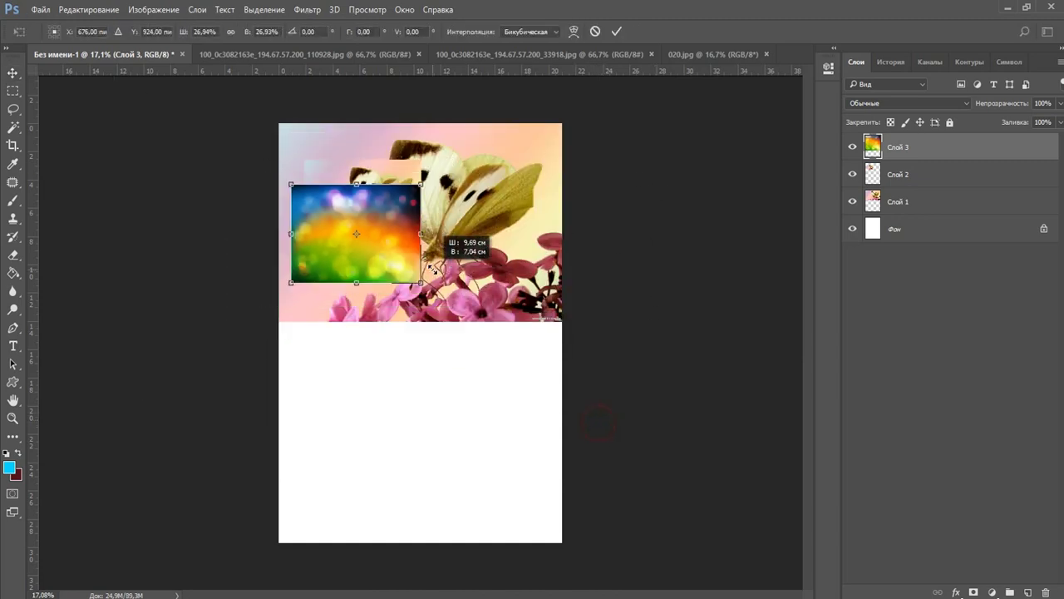
left_click_drag(370, 258, 443, 258)
key("Return")
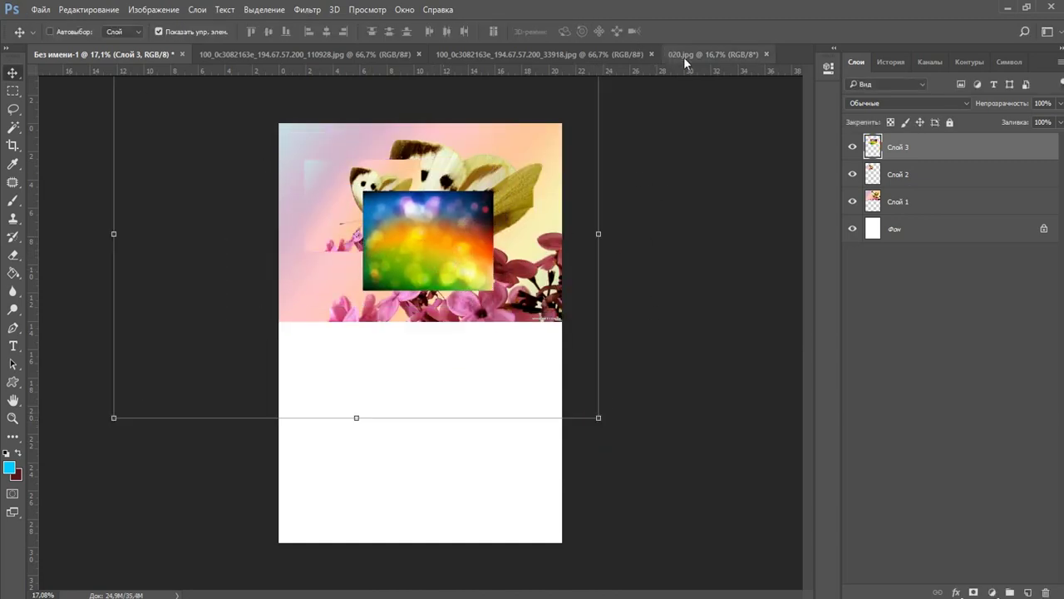
Close 020.jpg, add the unicorn painting as Layer 4, and close its source tab
left_click(691, 54)
left_click(769, 54)
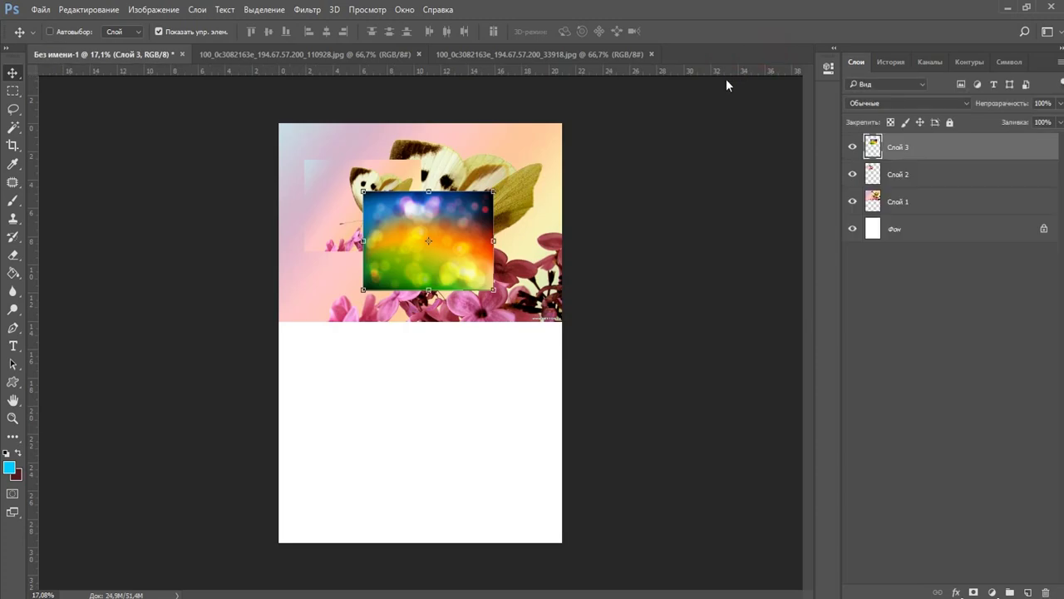
left_click(605, 57)
mouse_move(466, 220)
left_mouse_down()
mouse_move(114, 56)
mouse_move(368, 242)
left_mouse_up()
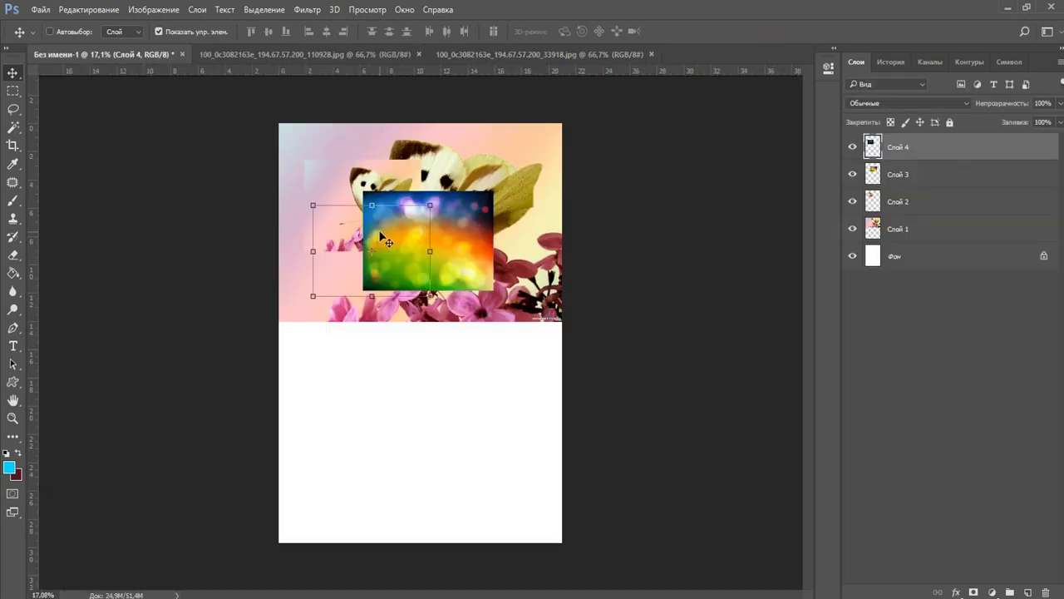
left_click_drag(379, 199, 380, 228)
left_click(546, 54)
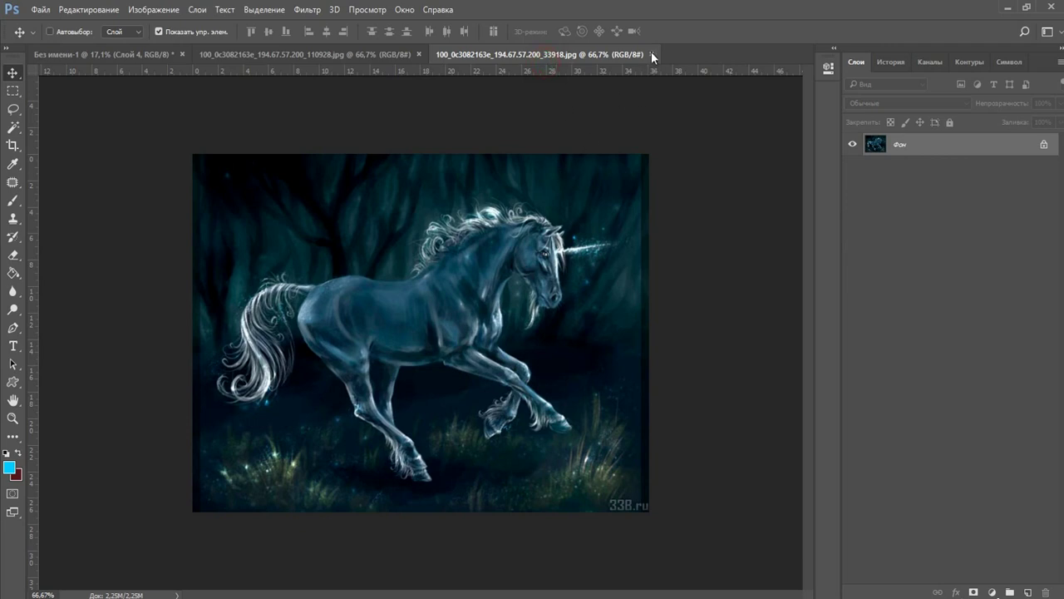
left_click(653, 54)
key("ctrl+plus")
key("ctrl+plus")
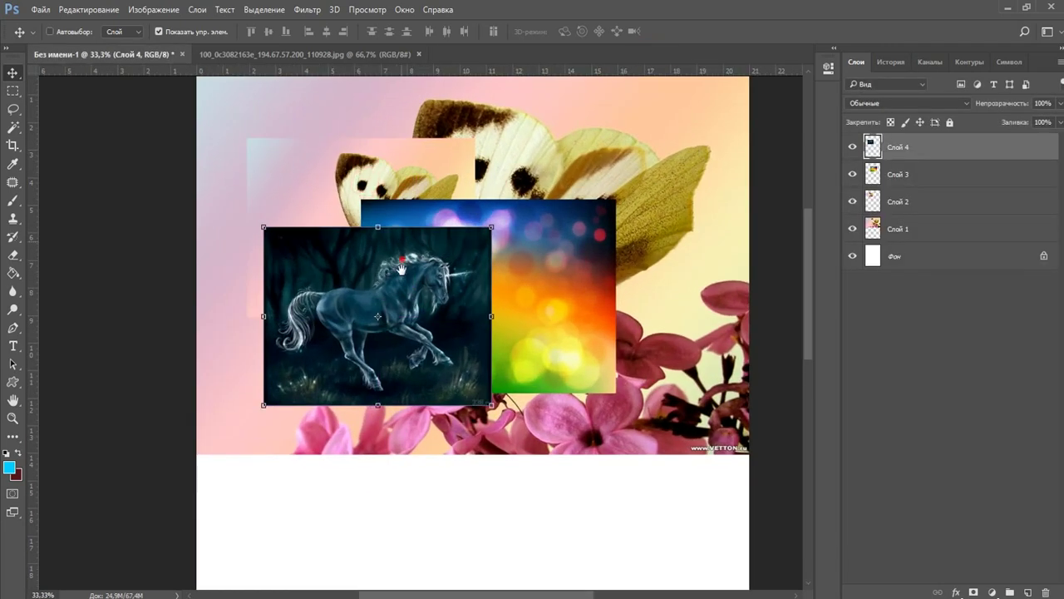
left_click(902, 223)
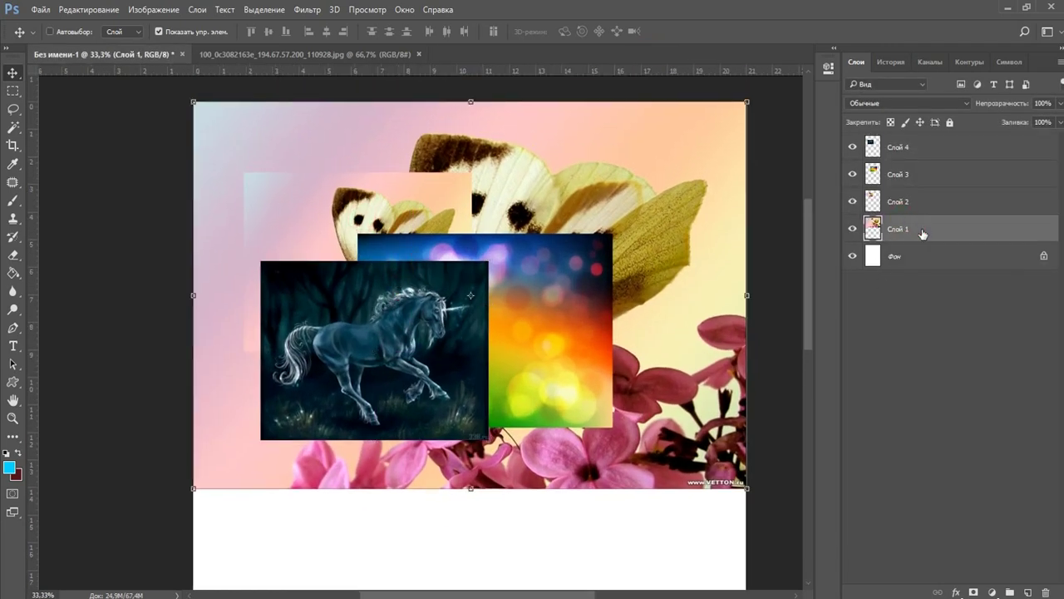
Click through Слой 2, Слой 3 and Слой 4 in the Layers panel
right_click(696, 283)
left_click(712, 291)
left_click(913, 203)
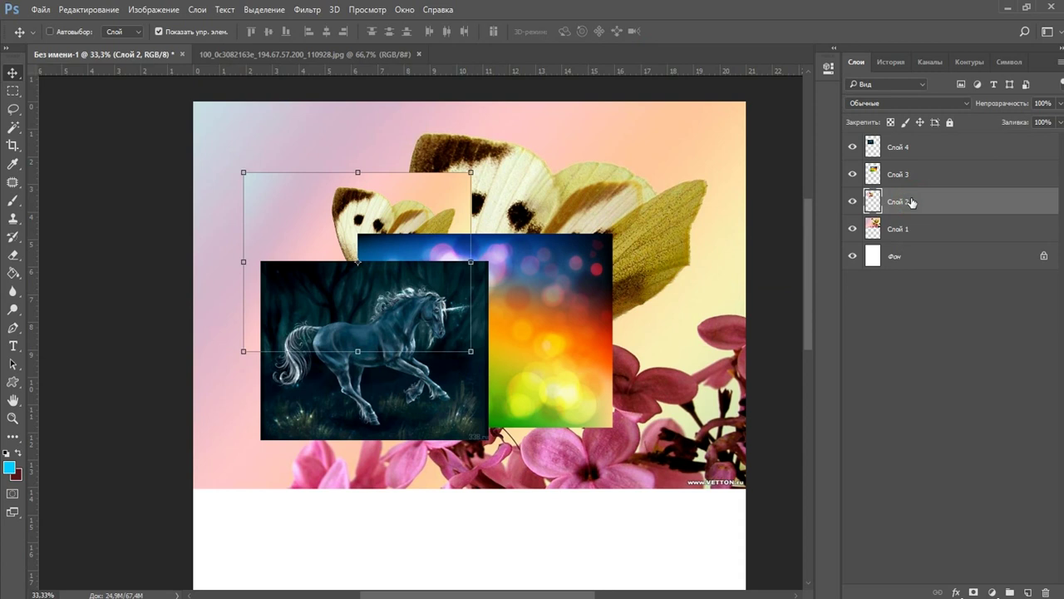
left_click(910, 174)
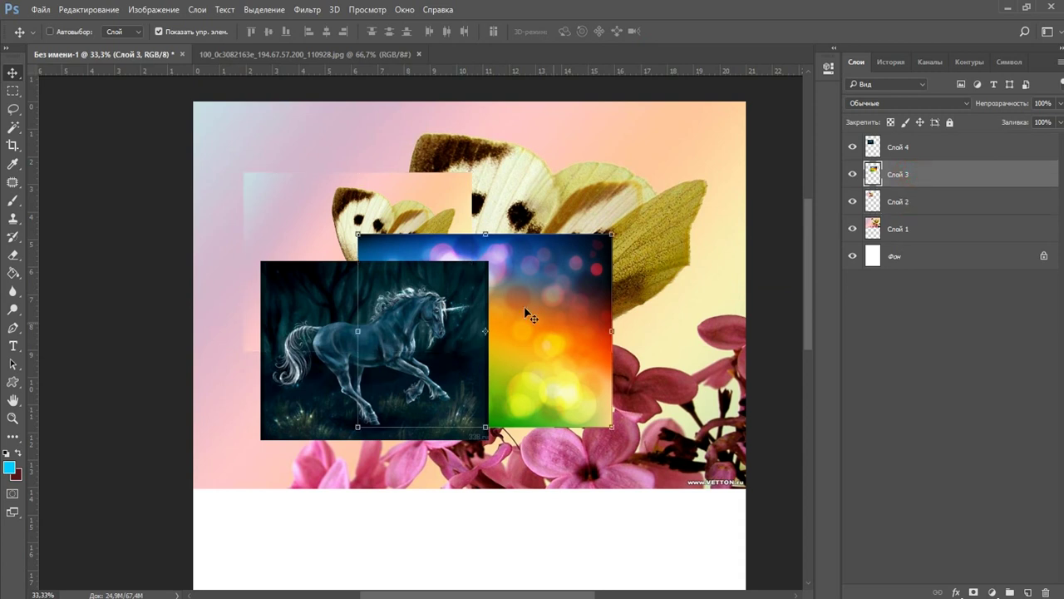
left_click(953, 147)
mouse_move(445, 292)
left_mouse_down()
mouse_move(459, 250)
mouse_move(424, 298)
left_mouse_up()
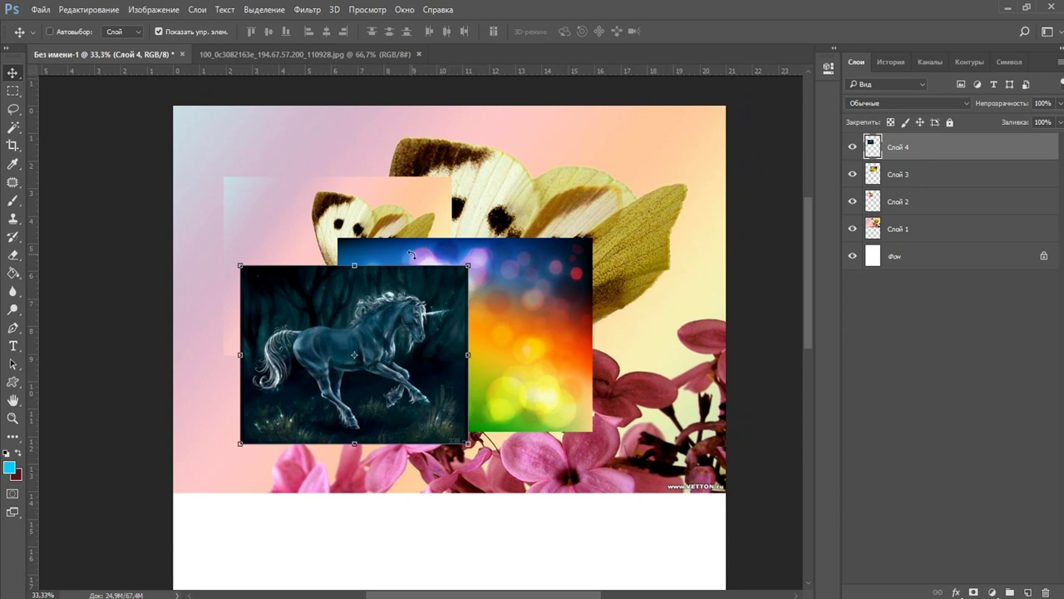
left_click(924, 180)
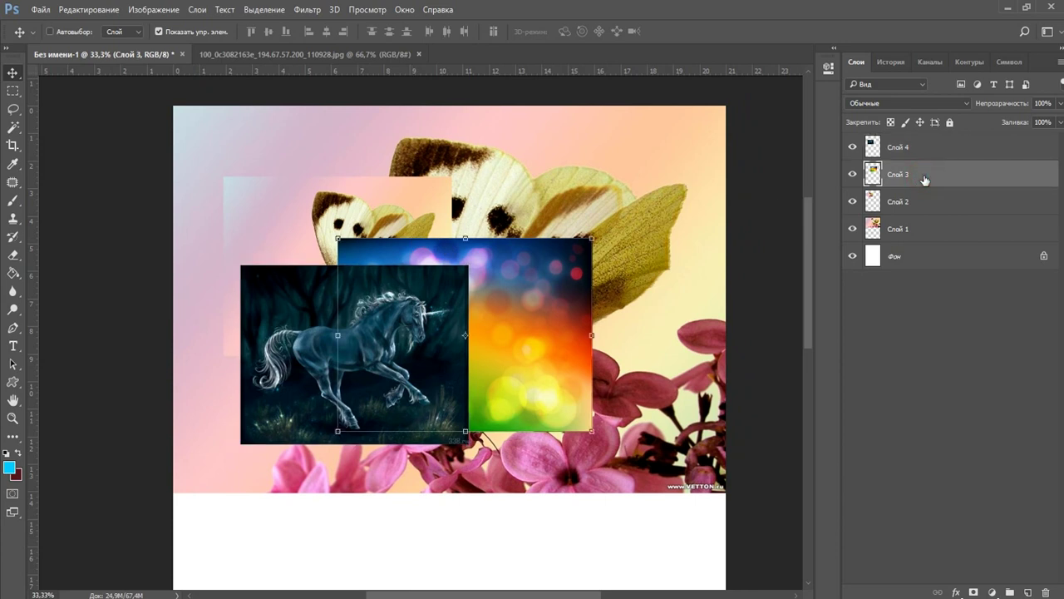
left_click(898, 147)
right_click(496, 289)
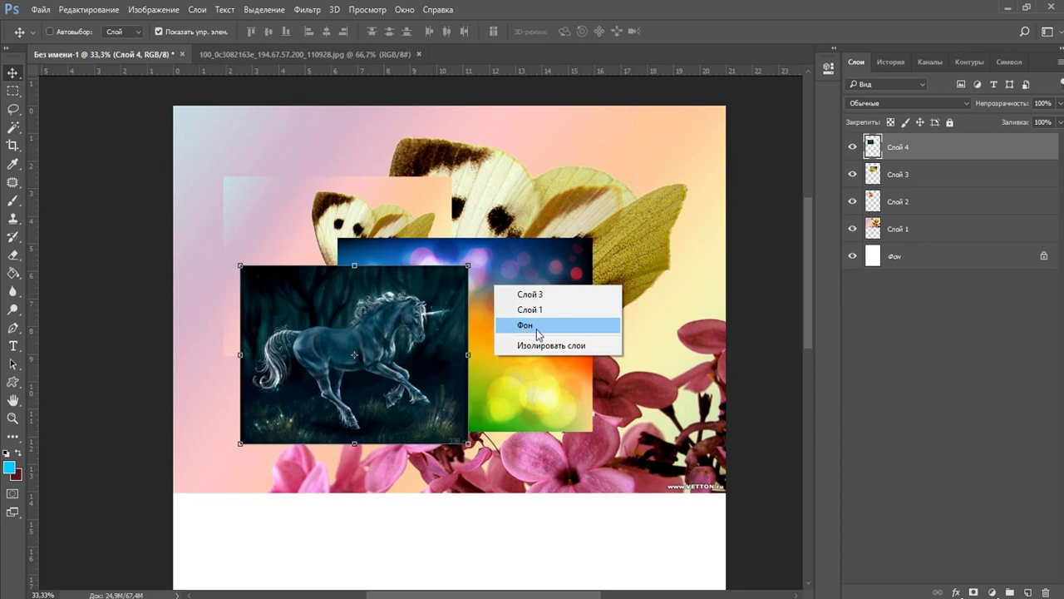
left_click(519, 274)
Pick Слой 1, Слой 2, then Слой 3 from the canvas right-click layer menu
right_click(515, 194)
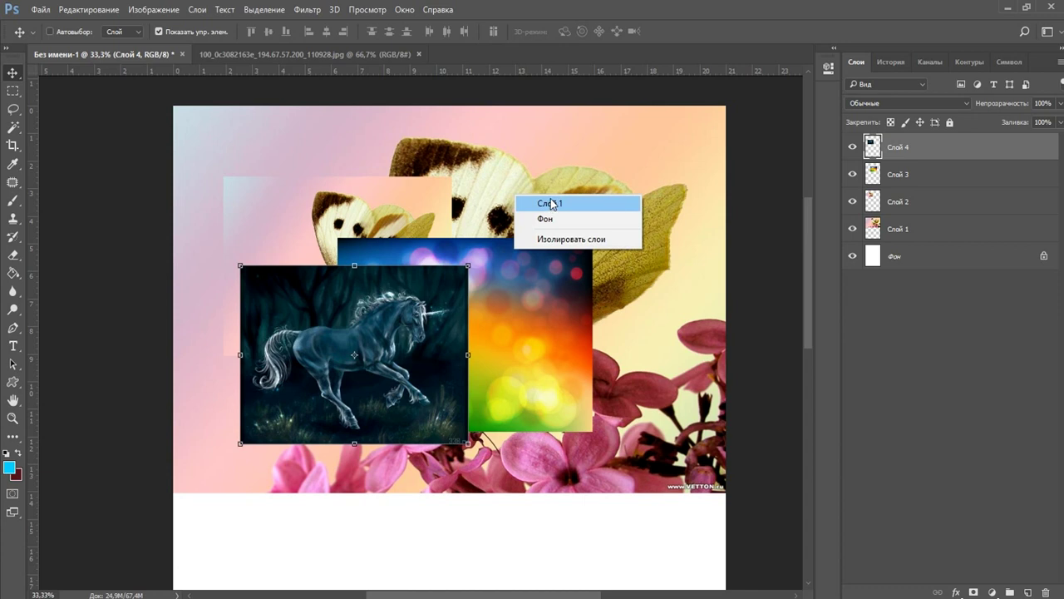
left_click(549, 203)
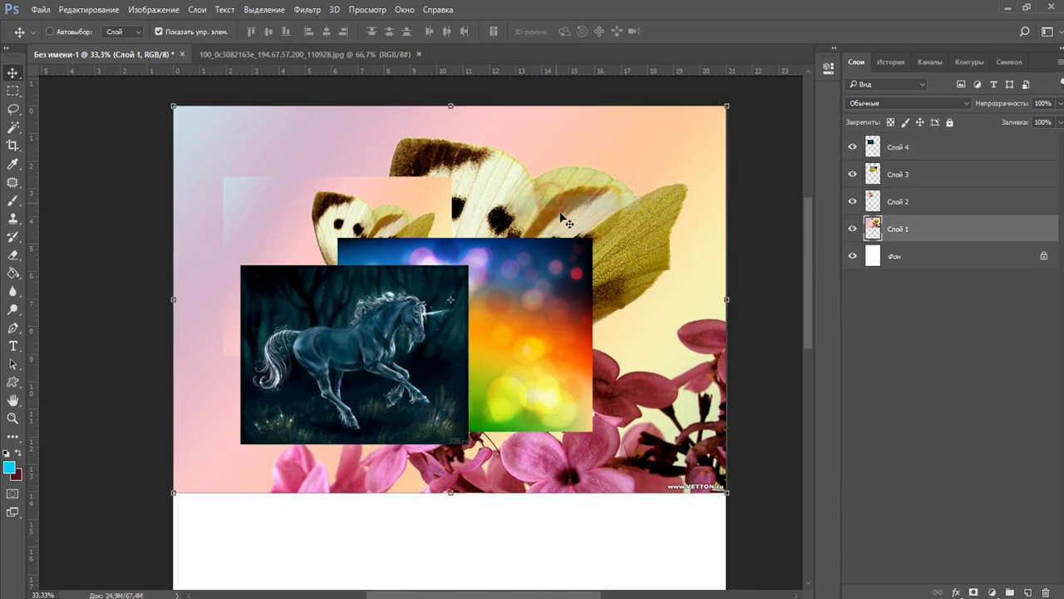
right_click(282, 213)
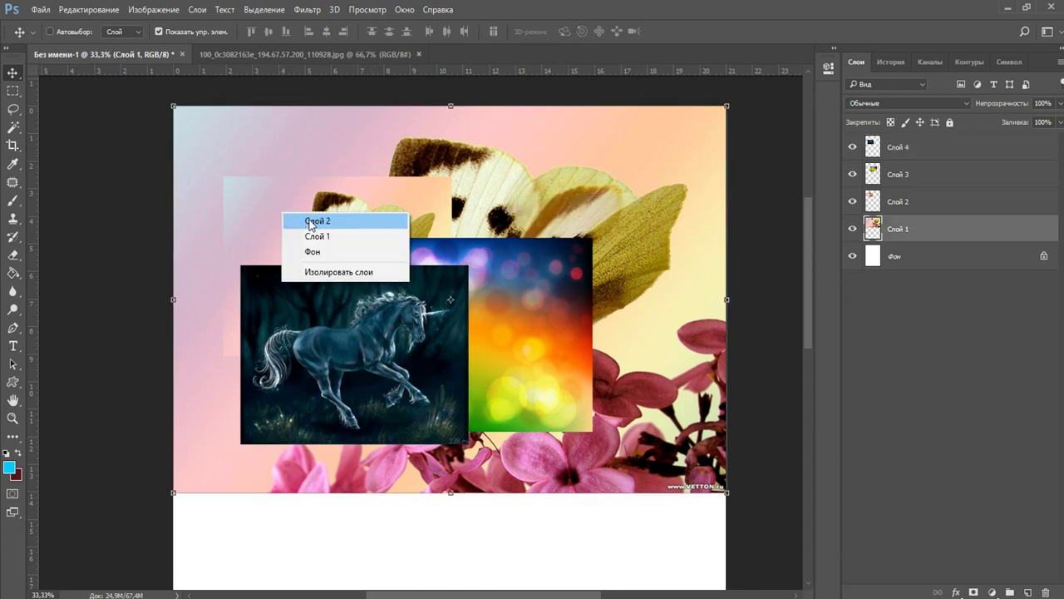
left_click(312, 222)
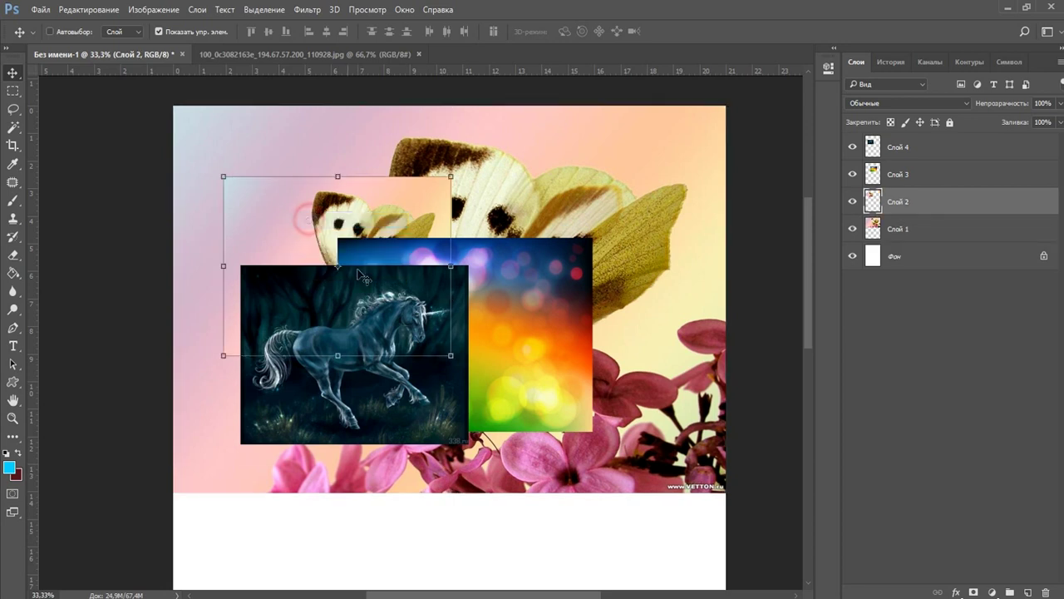
right_click(372, 297)
left_click(441, 313)
right_click(531, 303)
left_click(542, 311)
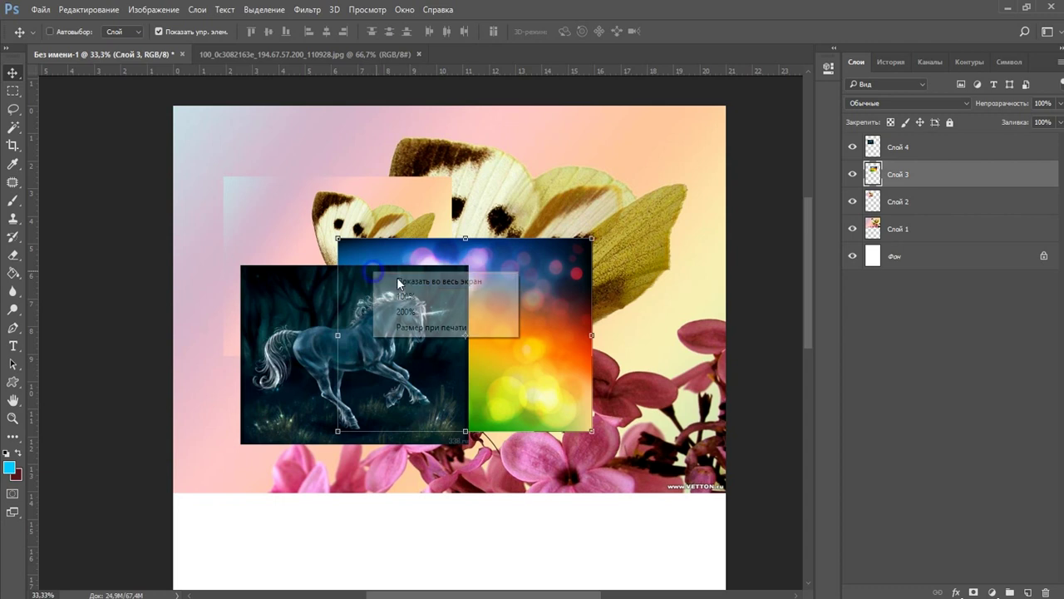
scroll(385, 270, "down", 3)
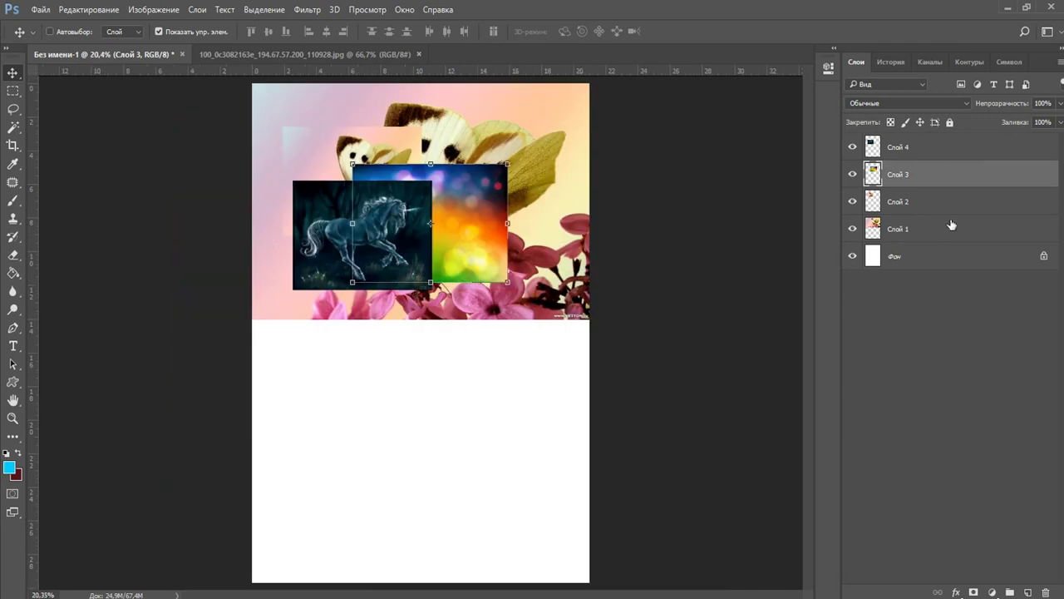
Delete picture layers Слой 1–4 so the A4 page is blank white
left_click(910, 229)
left_click(915, 149, "shift")
left_click_drag(915, 236, 1046, 592)
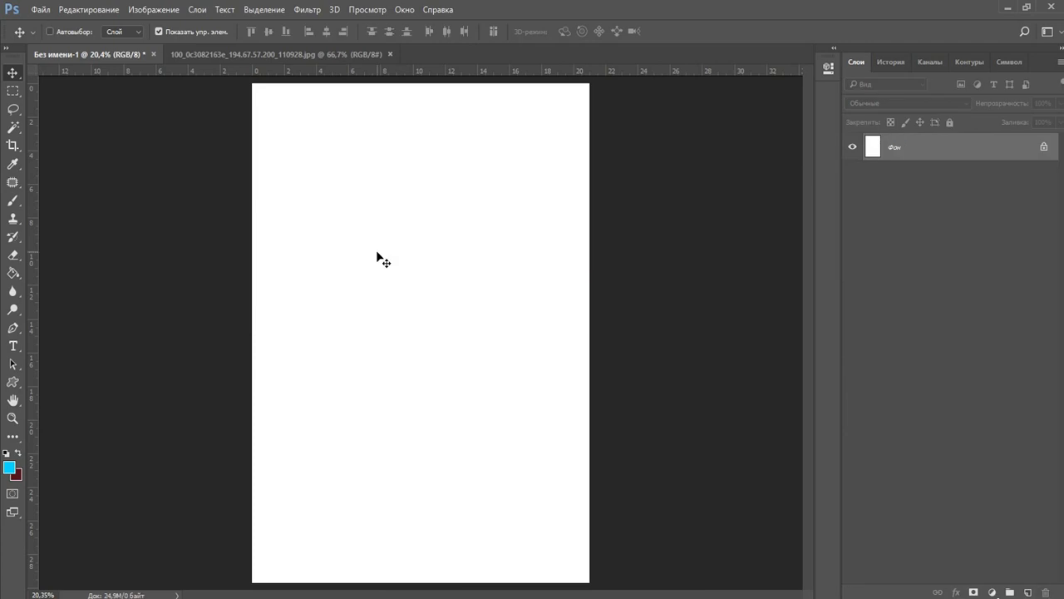
Choose the Rectangular Marquee tool and bring up the original butterfly photo
left_click(14, 91)
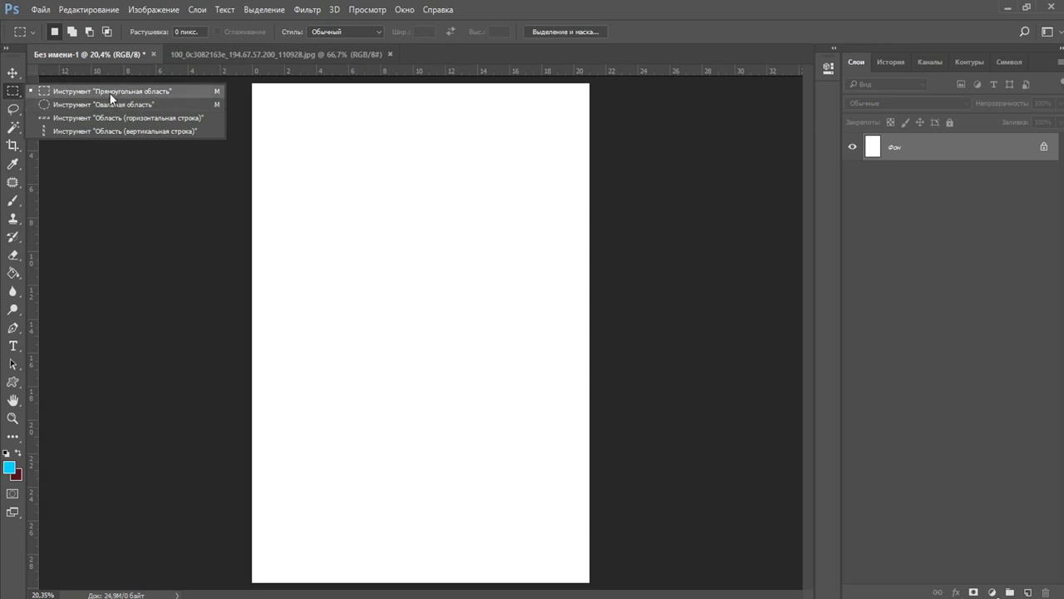
left_click(109, 92)
left_click(214, 53)
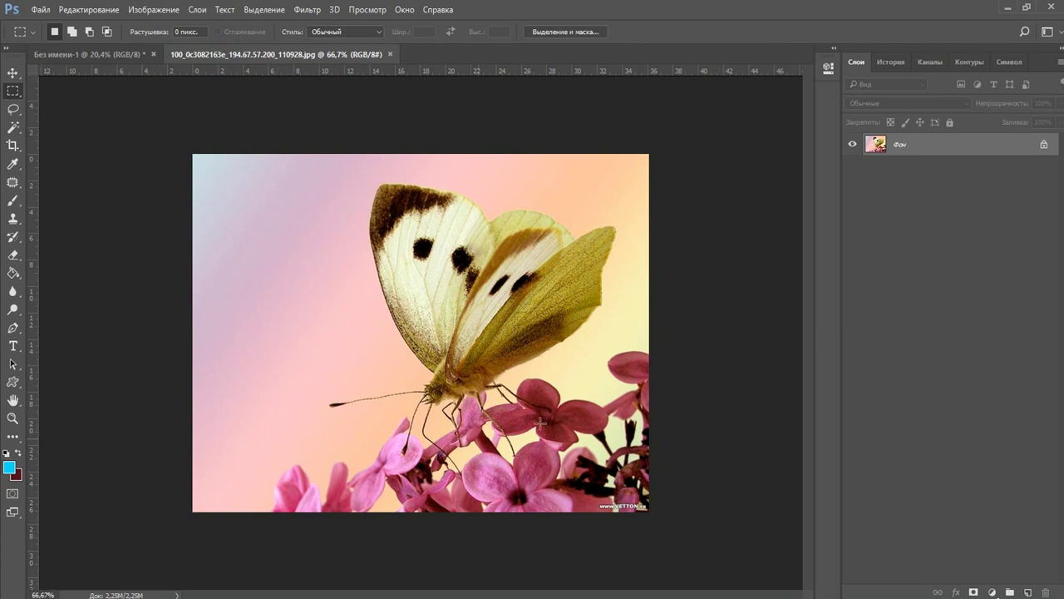
Draw a rectangular selection around the butterfly and upper flowers in the photo
left_click_drag(306, 164, 623, 463)
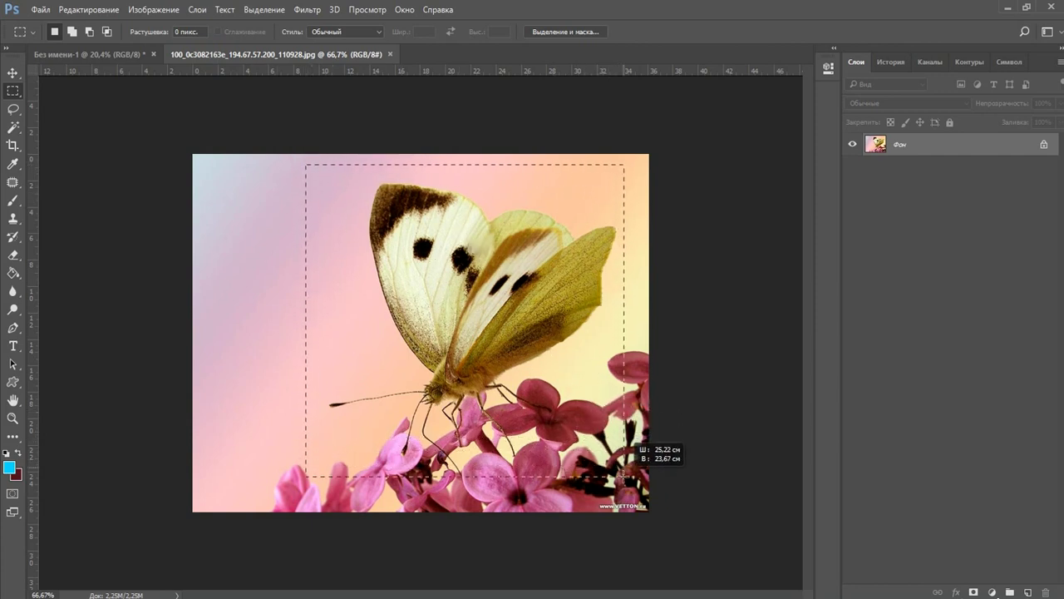
left_click_drag(622, 462, 618, 464)
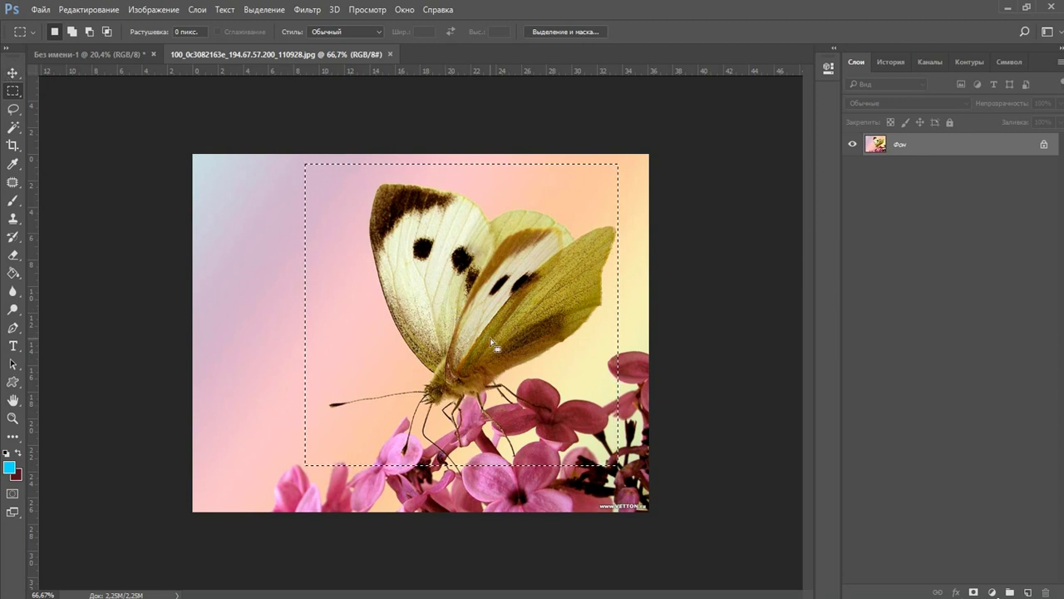
Move the rectangular butterfly cutout onto the A4 page as Layer 1, cancelling the resize
key("v")
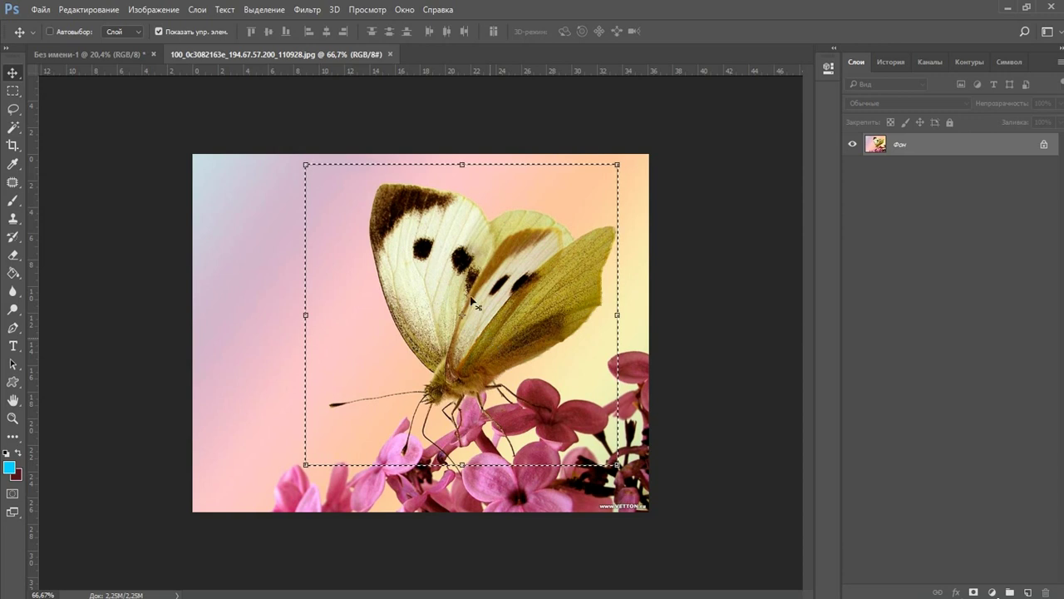
left_click_drag(483, 285, 404, 278)
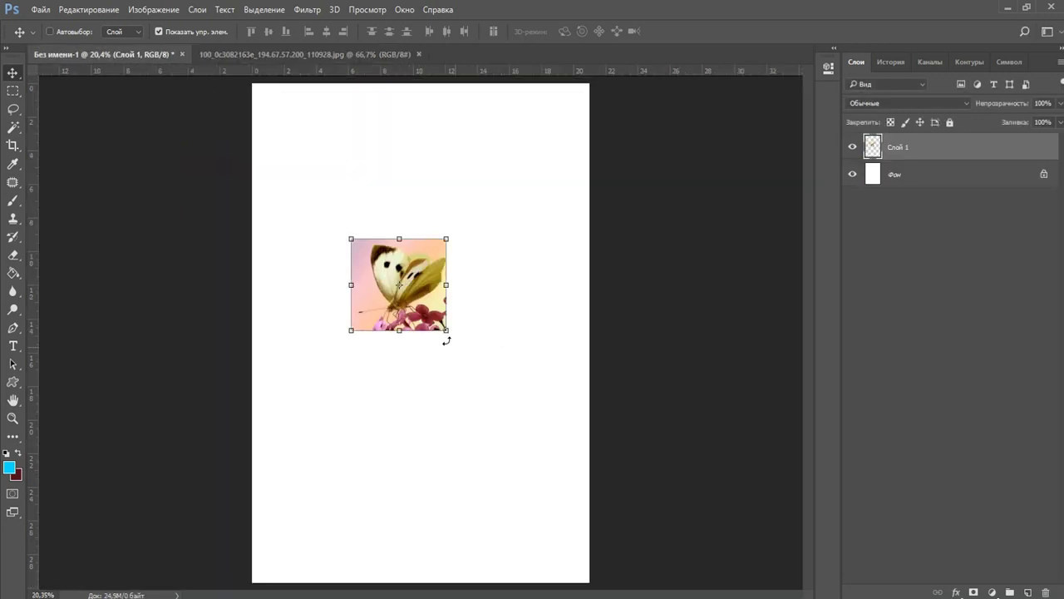
left_click_drag(446, 330, 526, 406)
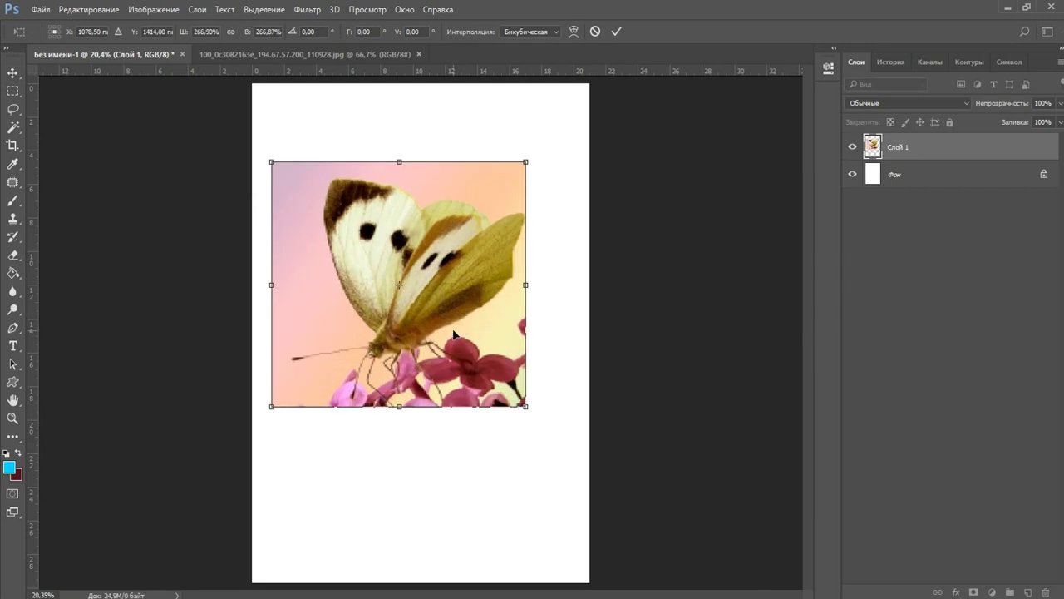
key("Escape")
Zoom in and marquee-select a narrow strip along the cutout's left edge
key("ctrl+plus")
key("ctrl+plus")
key("ctrl+plus")
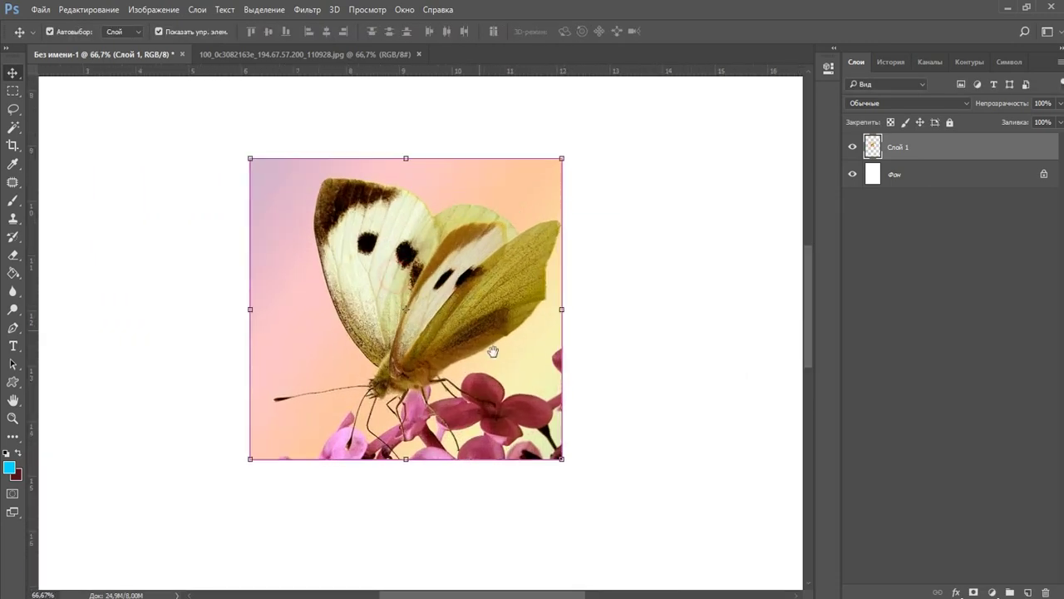
left_click_drag(550, 441, 525, 354)
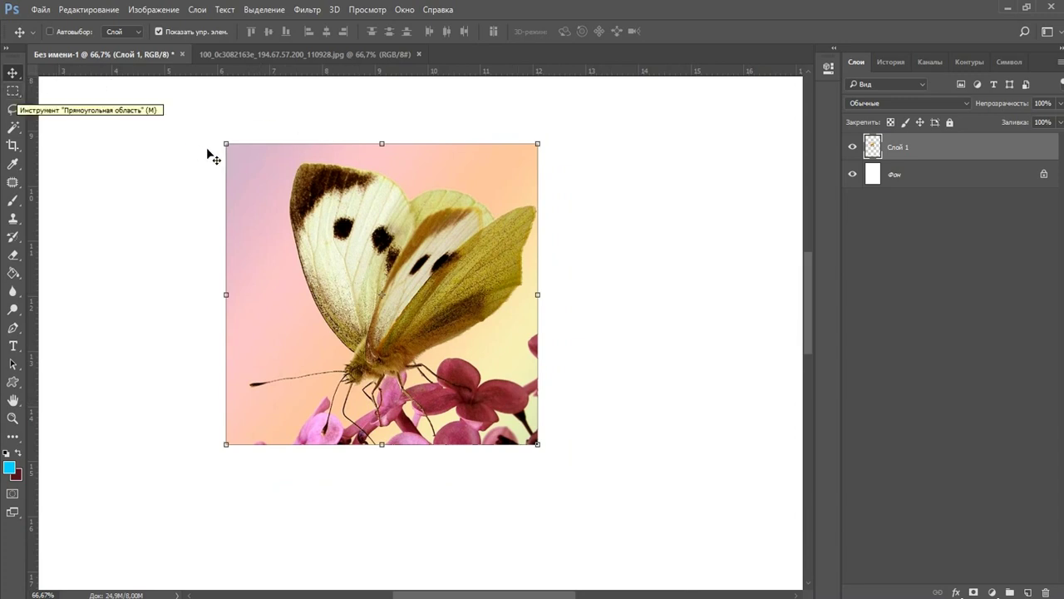
left_click(13, 91)
left_click_drag(143, 110, 250, 519)
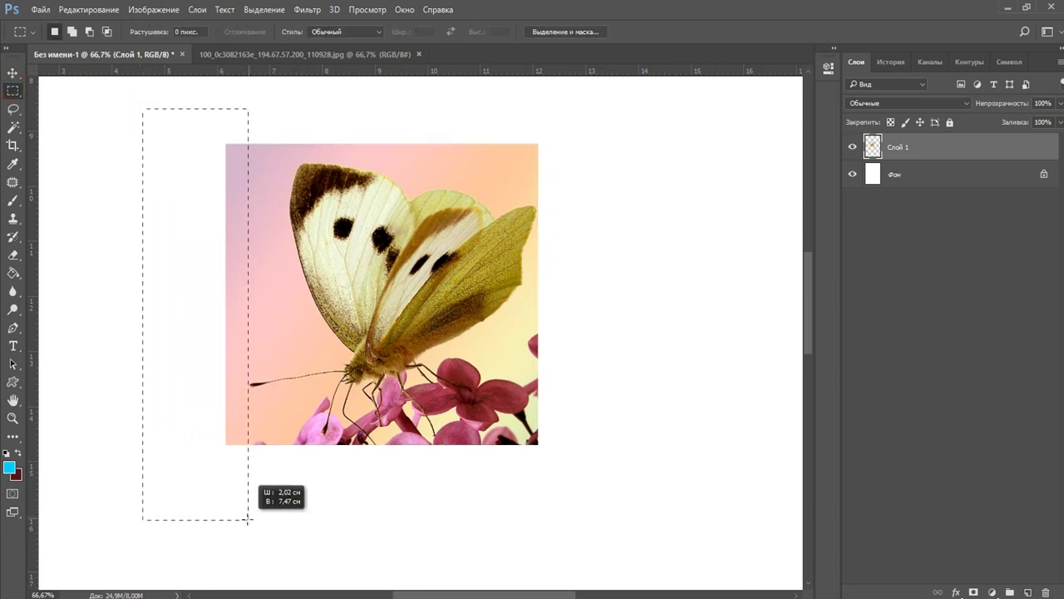
Delete narrow strips from the cutout's left and top edges, deselecting after each
left_click_drag(250, 519, 248, 520)
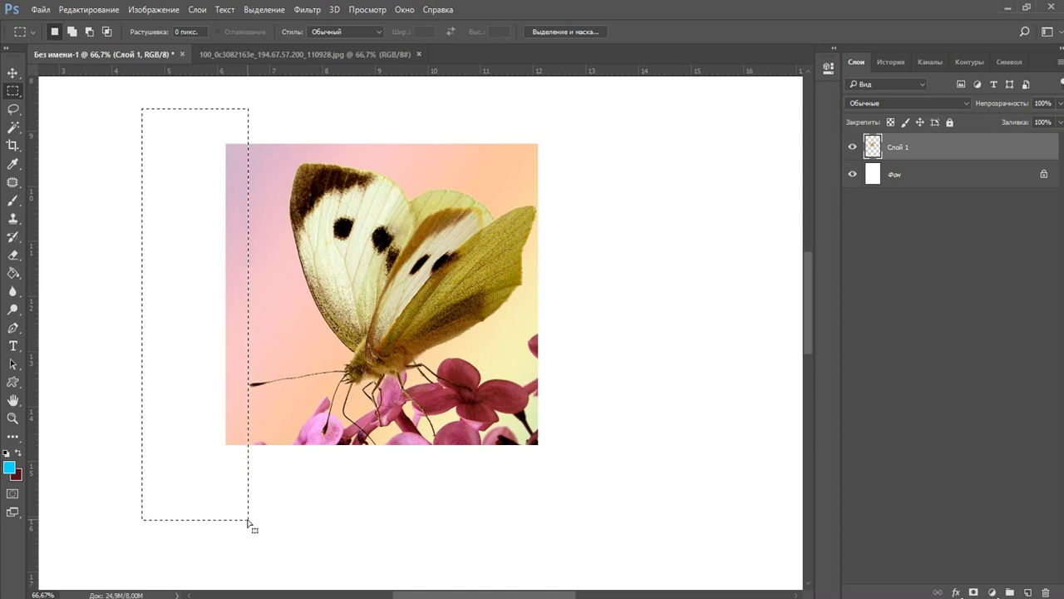
key("Delete")
left_click(626, 131)
left_click_drag(557, 155, 584, 161)
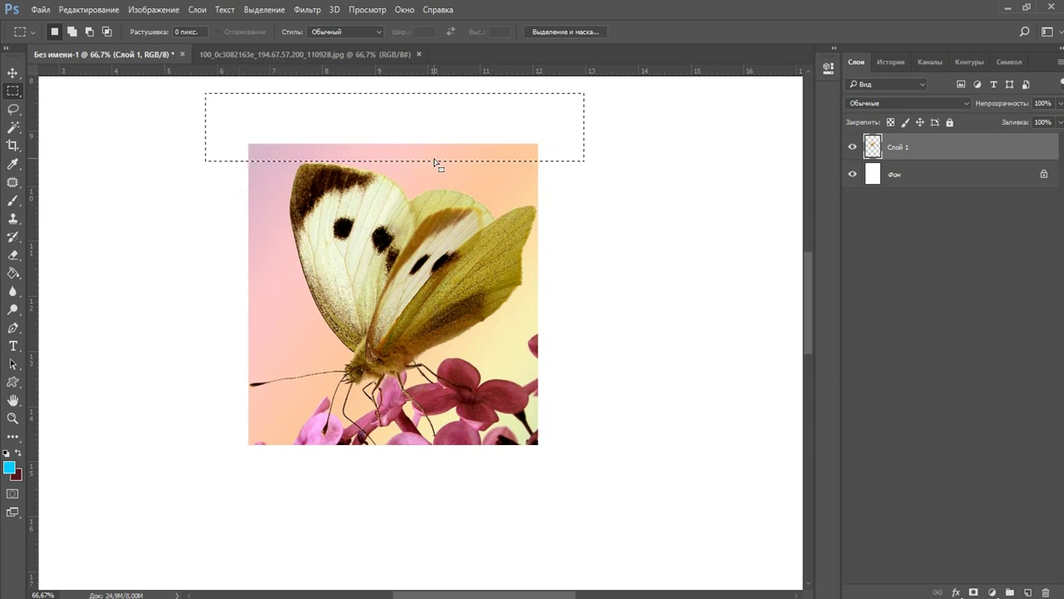
key("Delete")
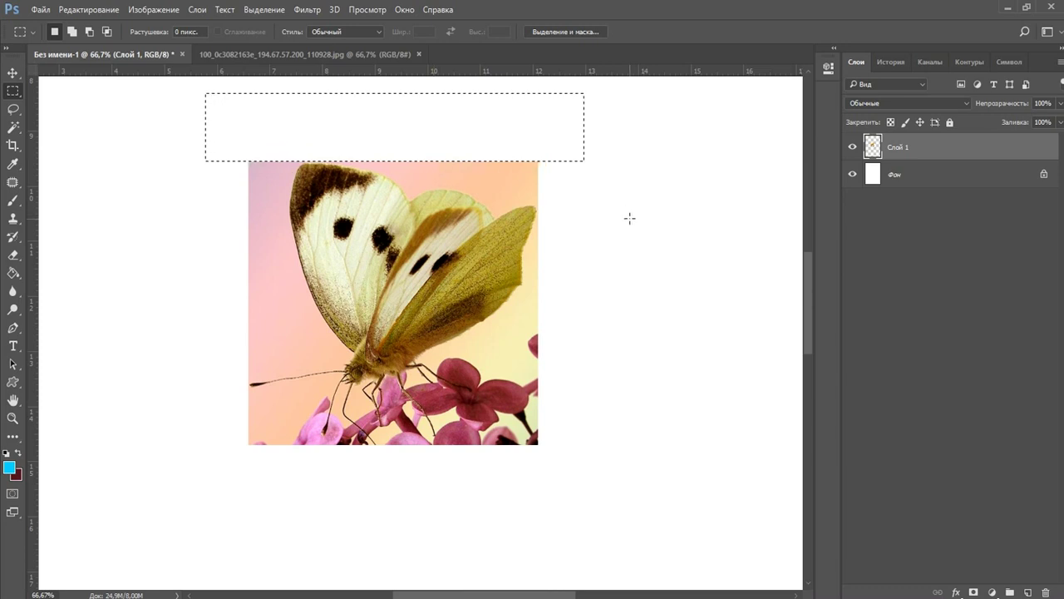
left_click(630, 218)
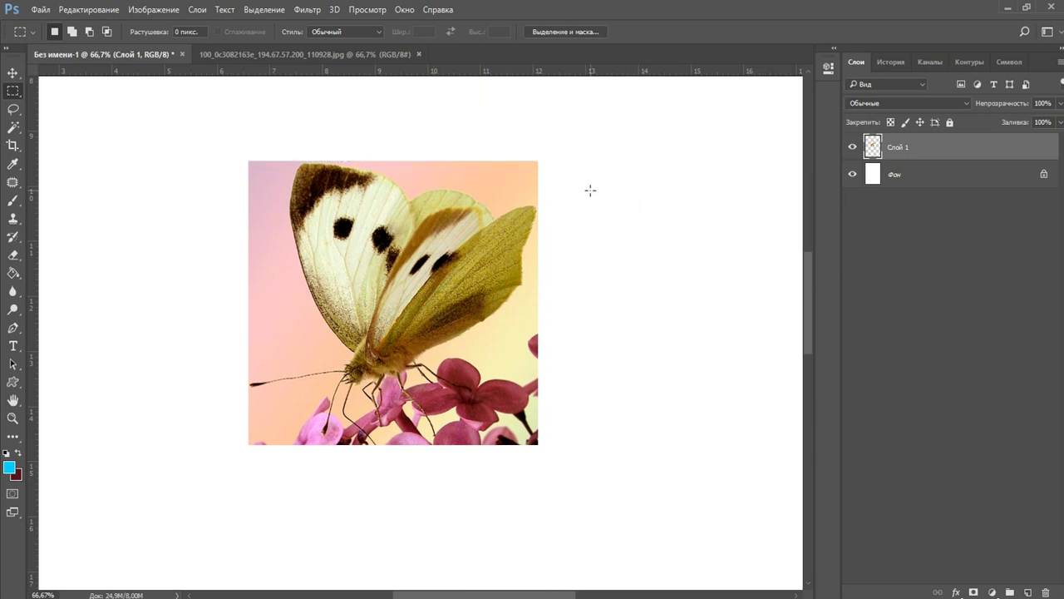
right_click(13, 90)
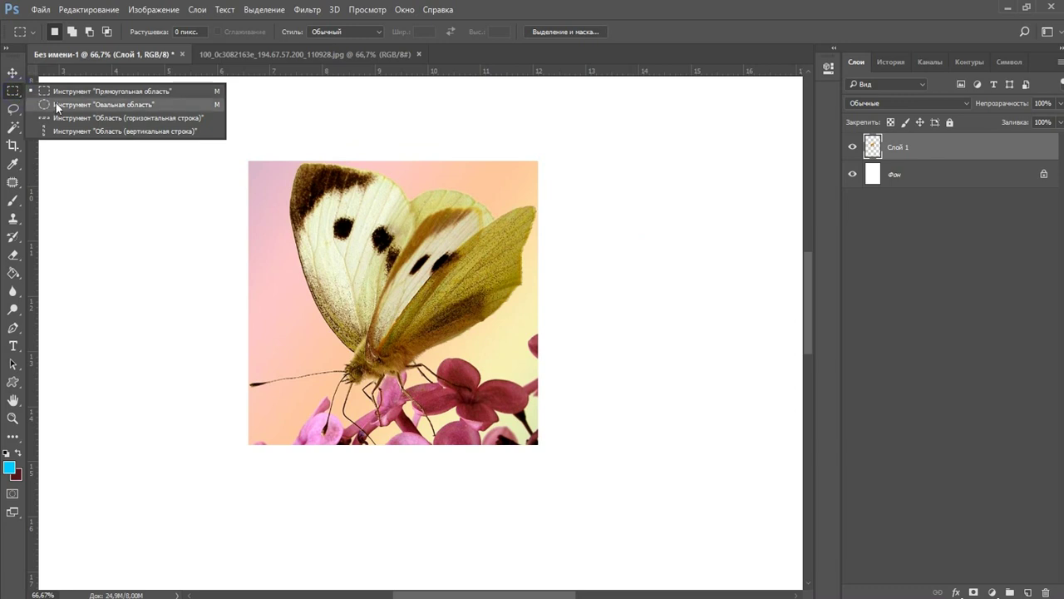
Encircle the butterfly in the photo with an elliptical selection and drag it toward the A4 page
left_click(57, 104)
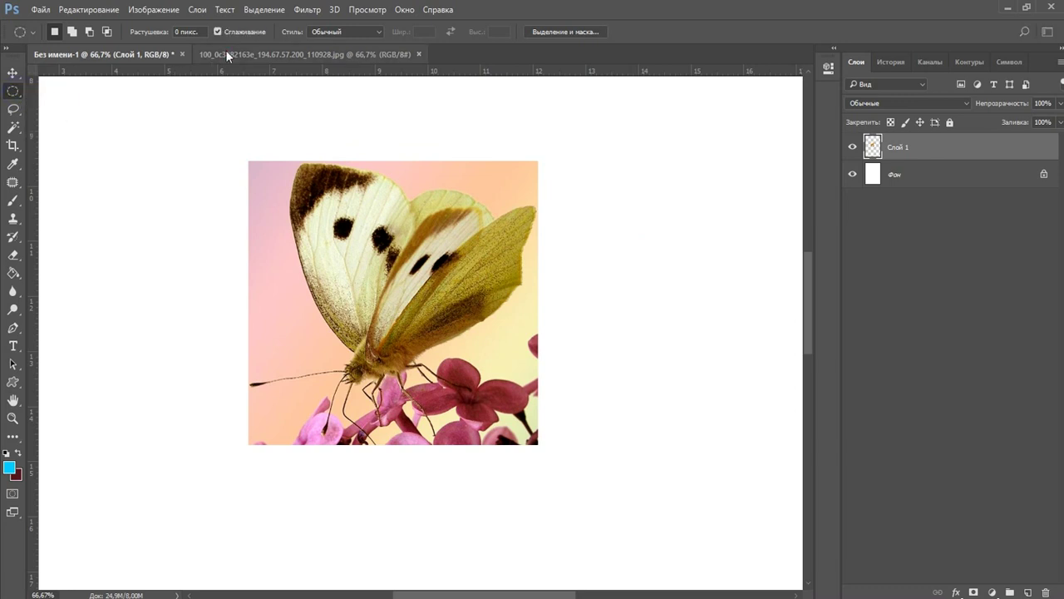
left_click(228, 53)
left_click_drag(283, 174, 624, 458)
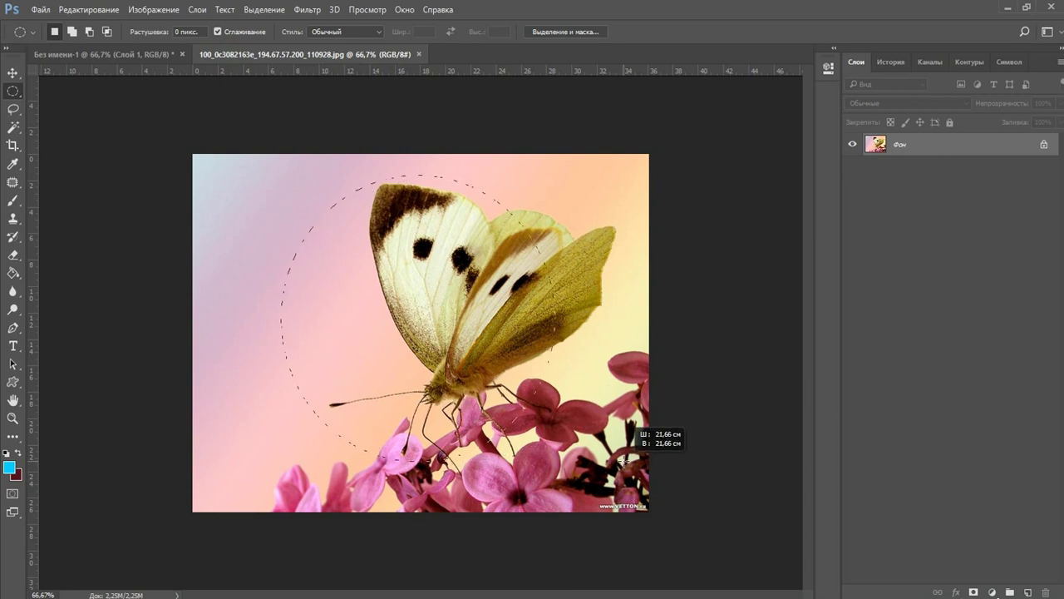
left_click_drag(628, 457, 642, 459)
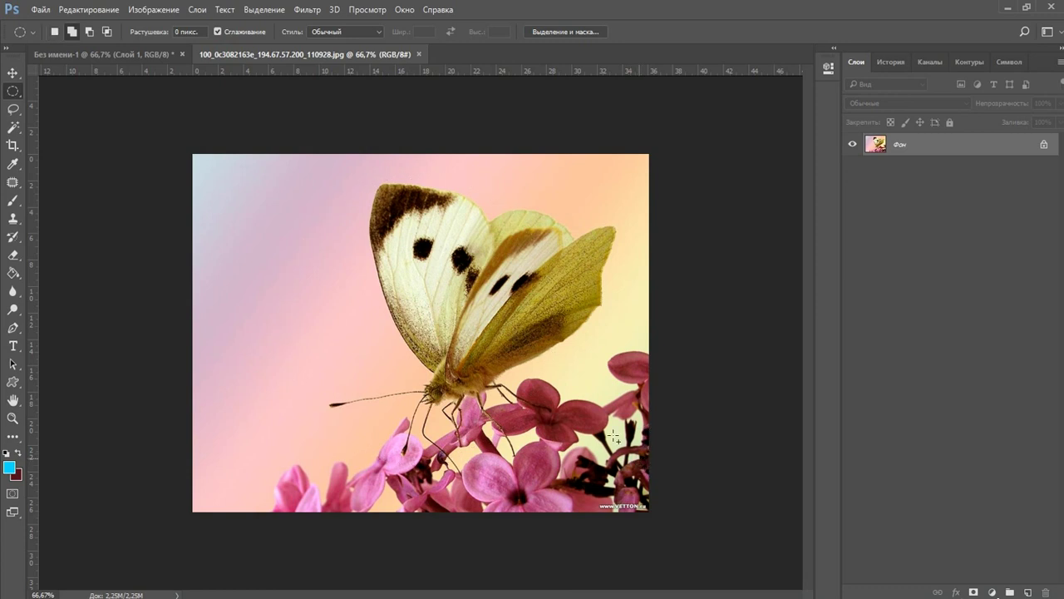
left_click_drag(400, 341, 445, 357)
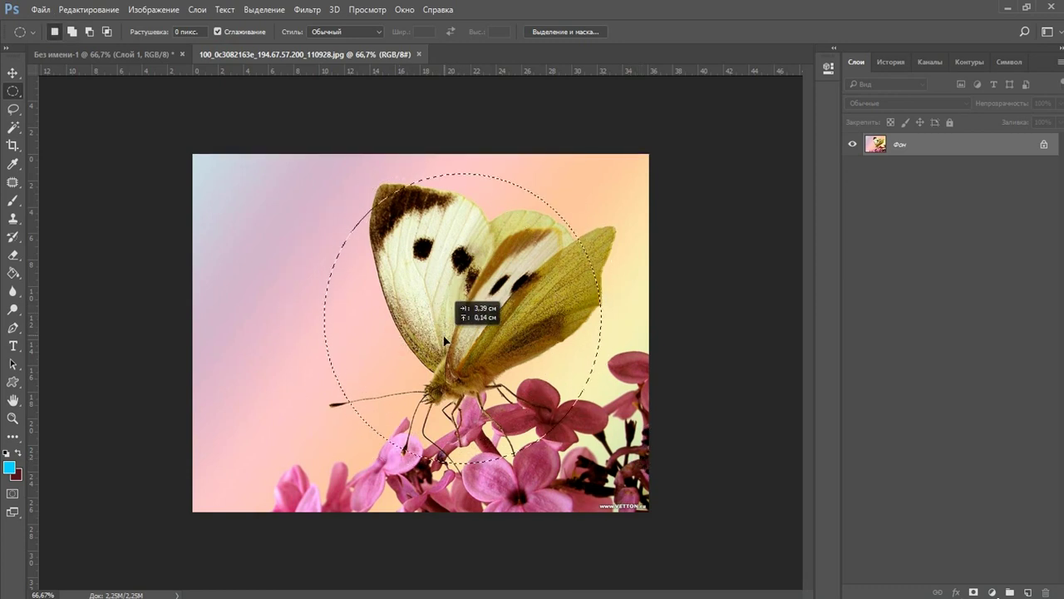
left_click_drag(445, 358, 440, 335)
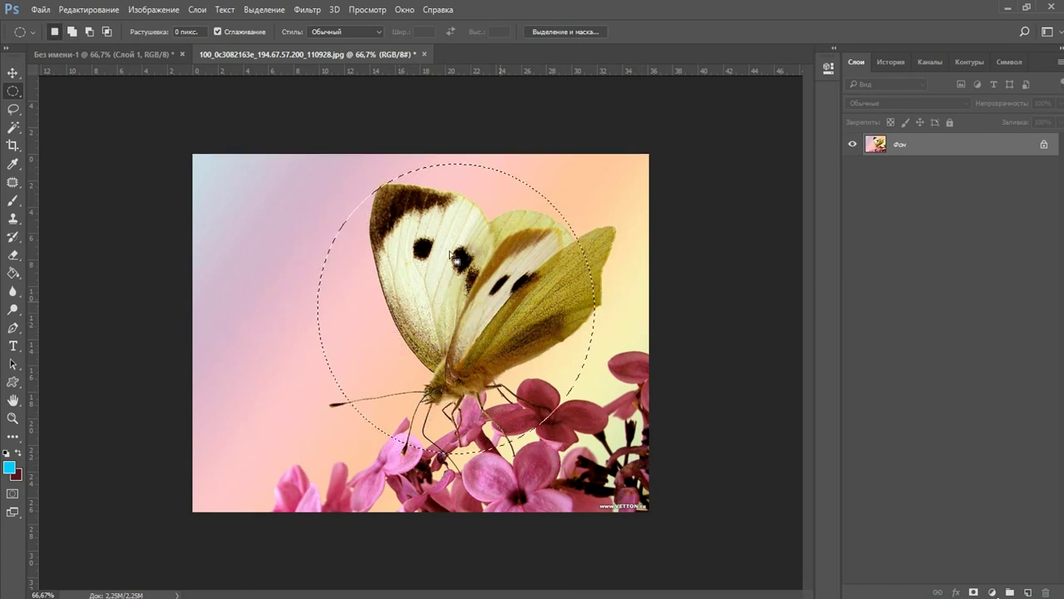
left_click(13, 74)
mouse_move(476, 258)
left_mouse_down()
mouse_move(131, 71)
mouse_move(305, 173)
left_mouse_up()
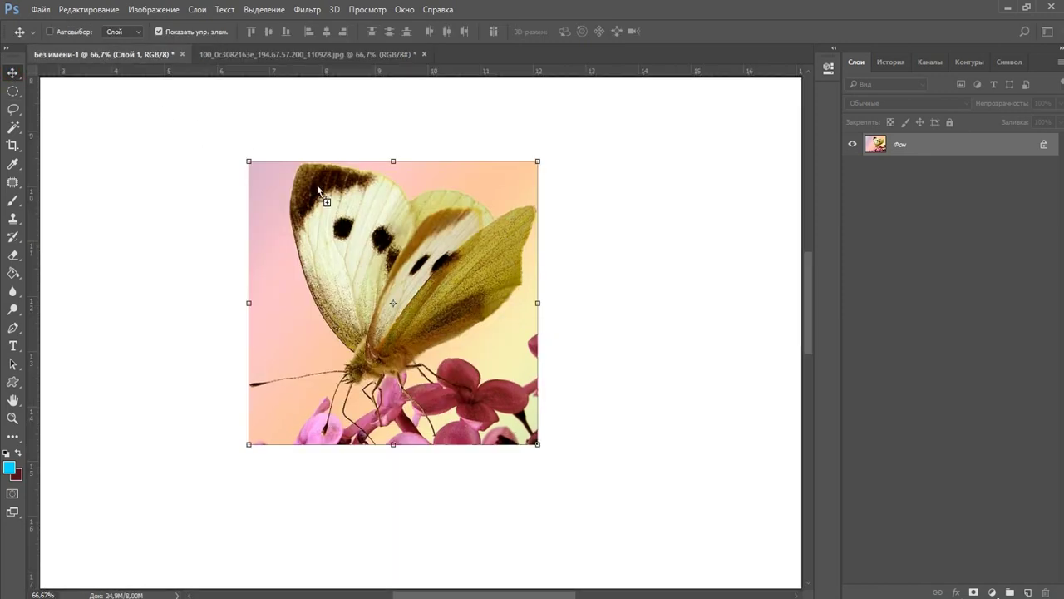
Drop the circular cutout as Layer 2 right of the square, then fit the page on screen
left_click_drag(513, 262, 532, 275)
scroll(575, 278, "down", 3)
mouse_move(579, 364)
left_mouse_down()
mouse_move(701, 305)
mouse_move(690, 302)
left_mouse_up()
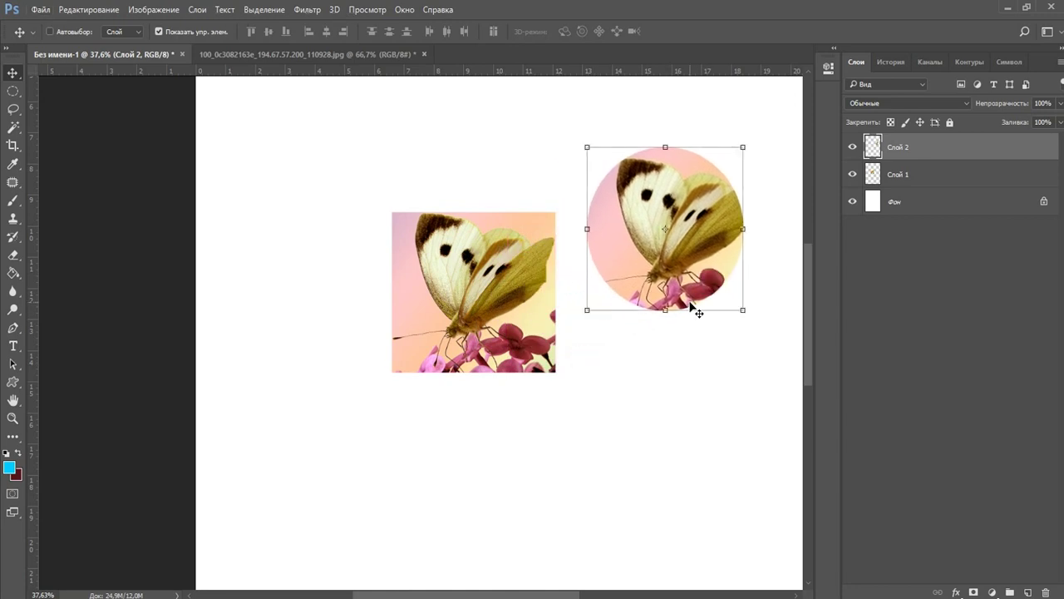
right_click(506, 280)
left_click(523, 288)
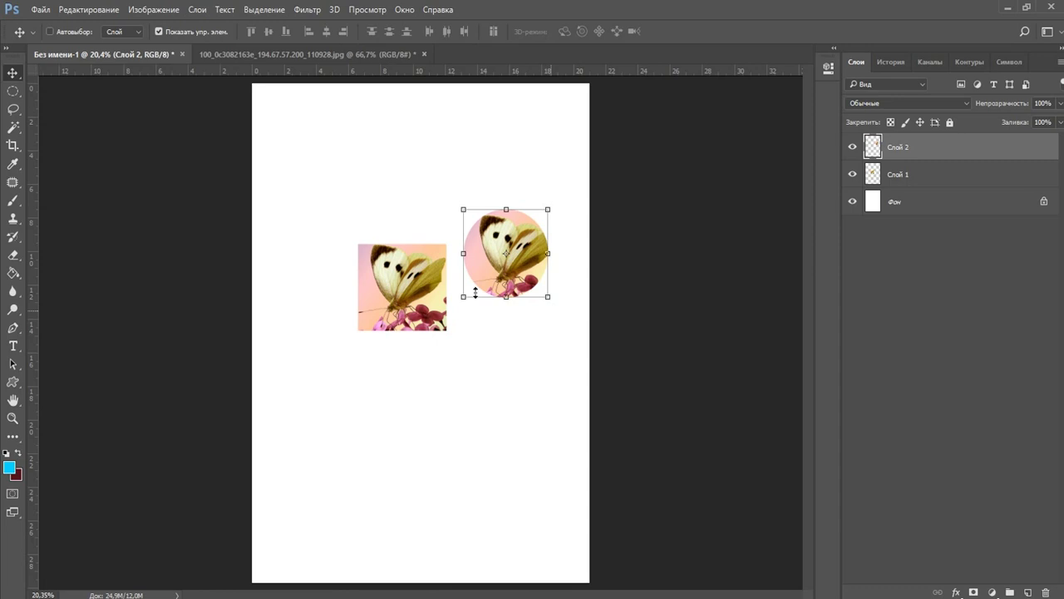
left_click(13, 91)
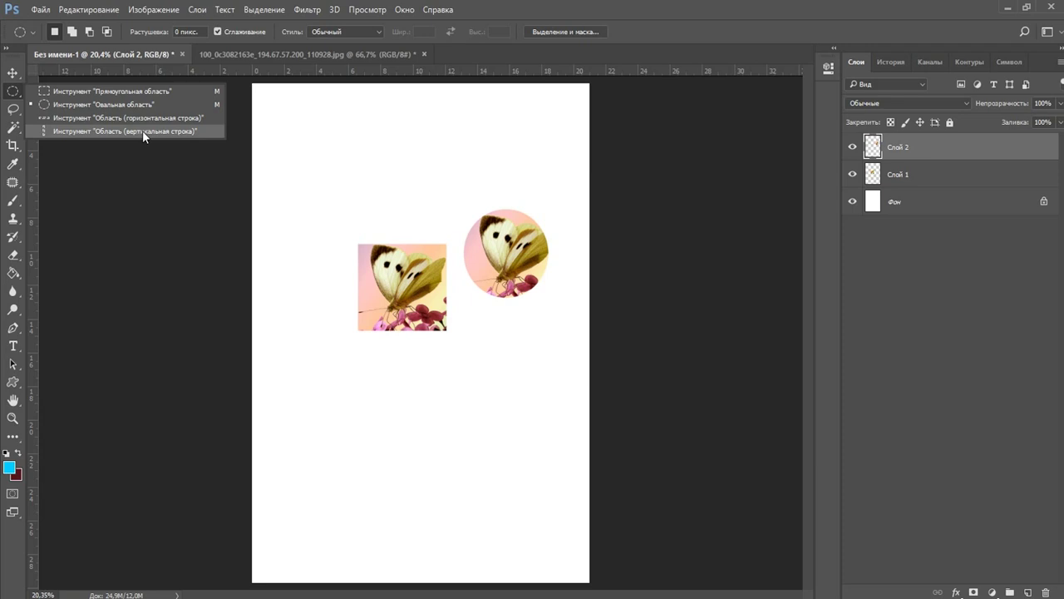
Pick the freehand Lasso, clear the old selection and trace around the butterfly in the photo
left_click(326, 162)
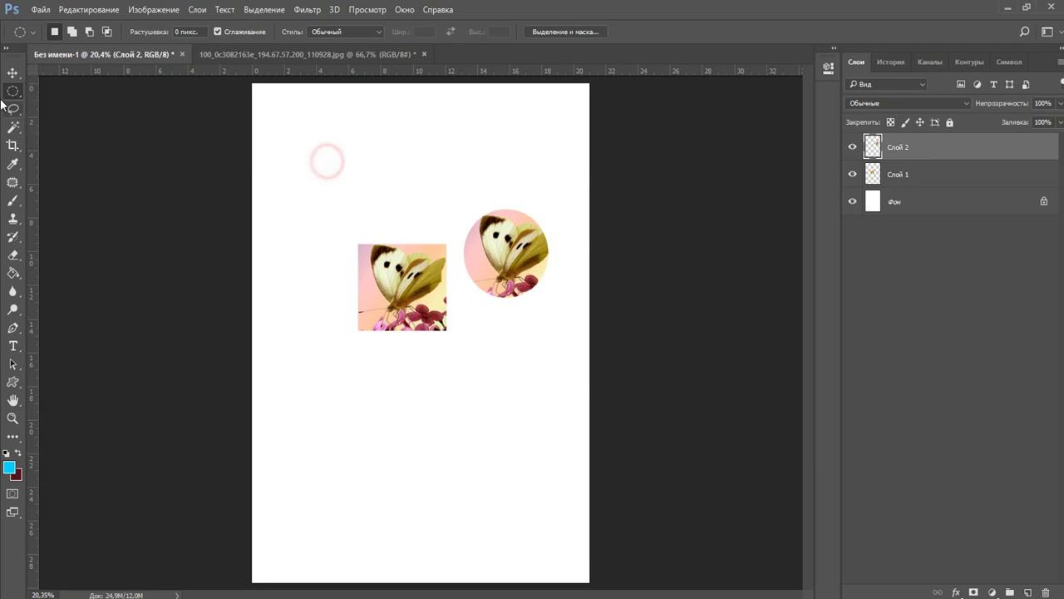
left_click(11, 110)
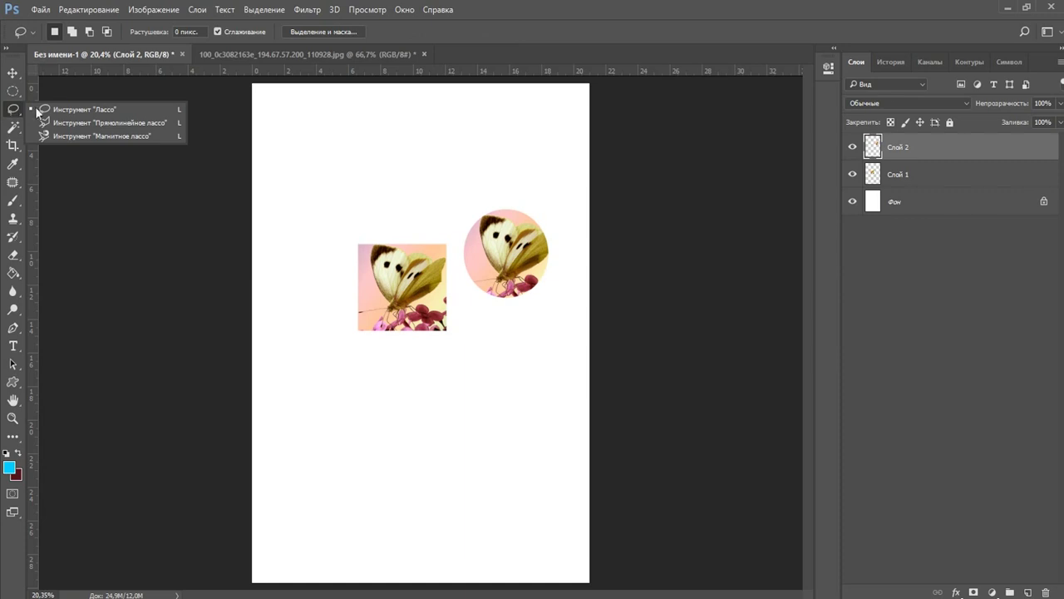
left_click(84, 109)
left_click(249, 54)
key("ctrl+d")
key("ctrl+plus")
key("ctrl+plus")
mouse_move(390, 338)
left_mouse_down()
mouse_move(367, 422)
mouse_move(336, 460)
mouse_move(254, 150)
mouse_move(471, 198)
left_mouse_up()
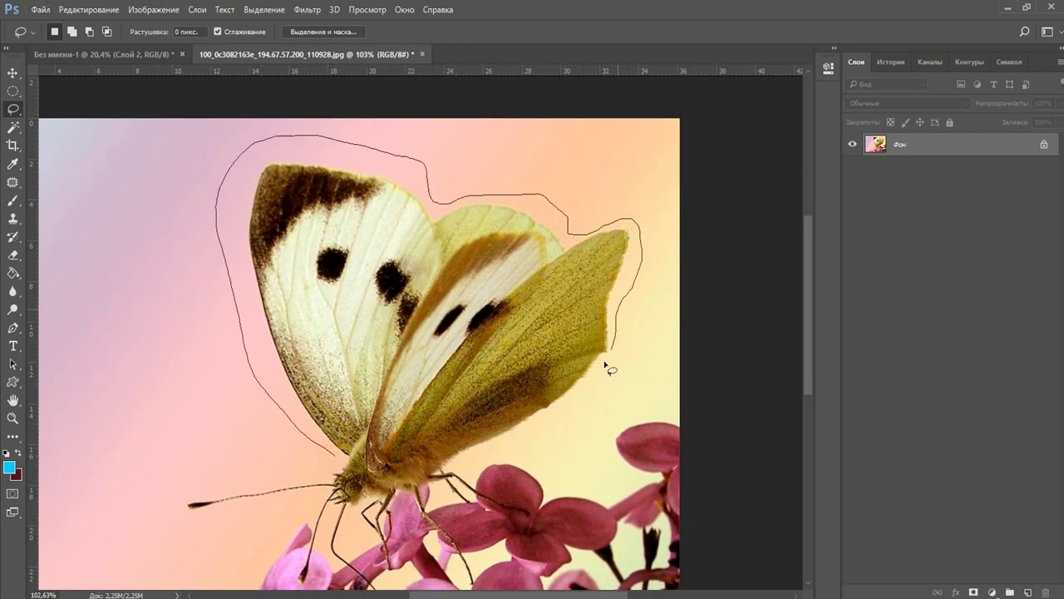
left_click_drag(471, 471, 501, 573)
left_click_drag(391, 578, 333, 454)
Add parts of the flowers and petals to the lasso selection
scroll(374, 465, "down", 3)
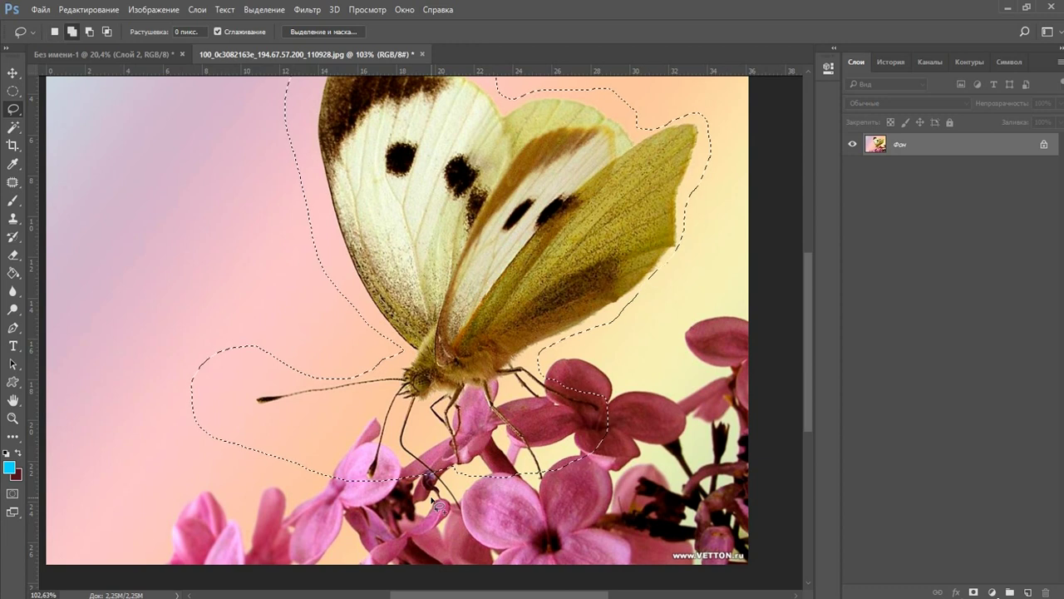
left_click_drag(413, 475, 441, 510)
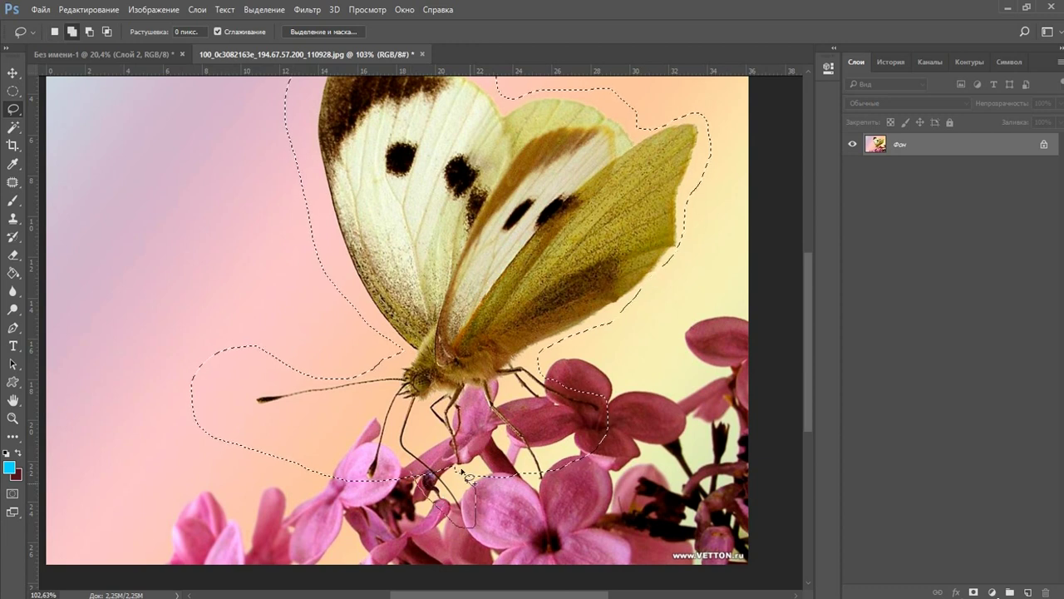
left_click_drag(440, 460, 438, 464)
left_click_drag(533, 464, 544, 478)
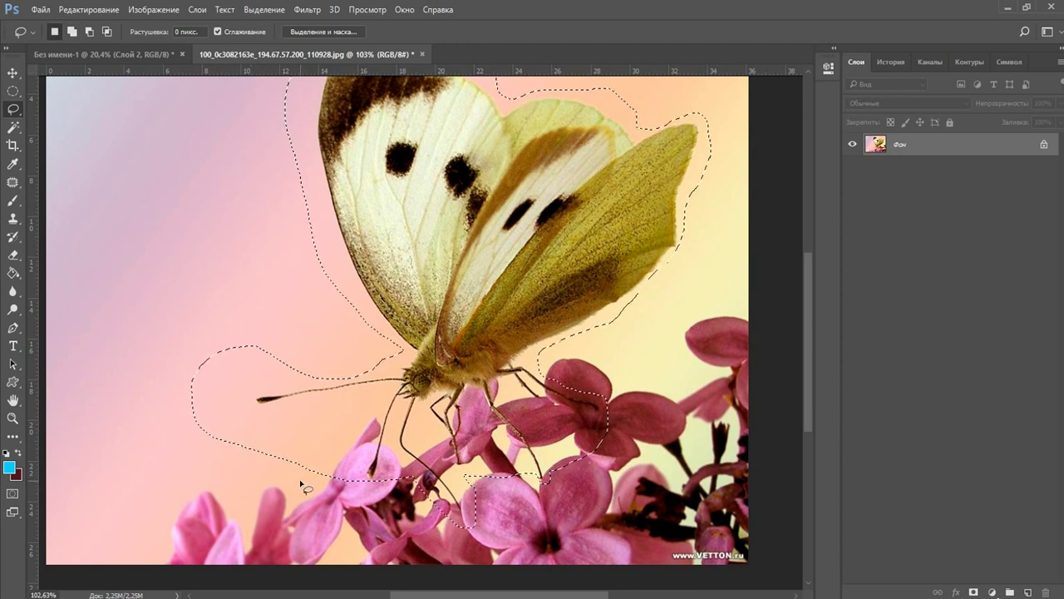
Remove background around and below the antenna from the selection
left_click_drag(215, 447, 231, 447)
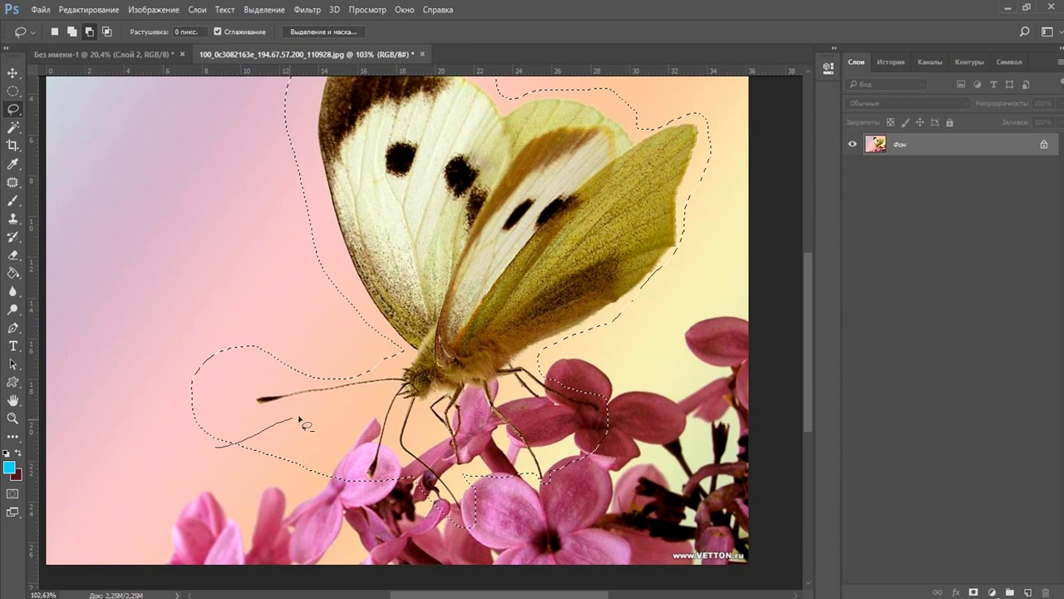
left_click_drag(345, 505, 289, 517)
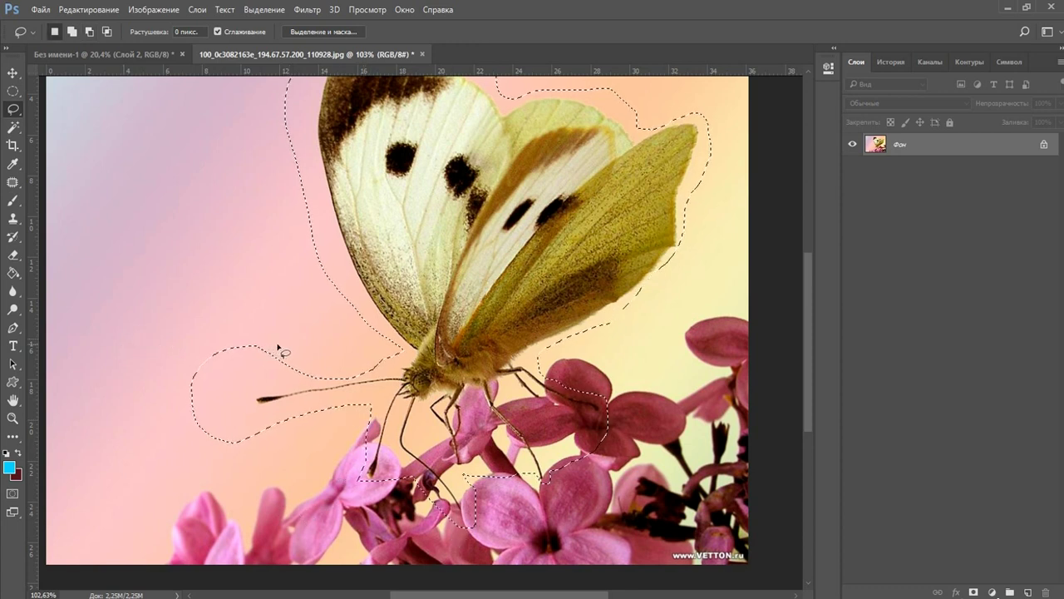
left_click_drag(299, 343, 286, 358)
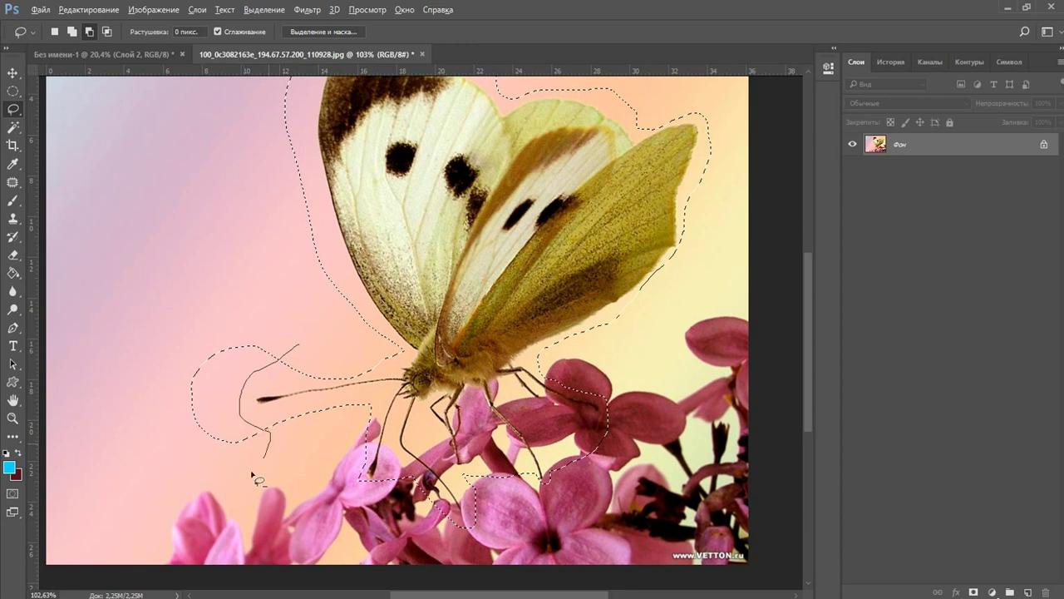
left_click_drag(295, 327, 297, 331)
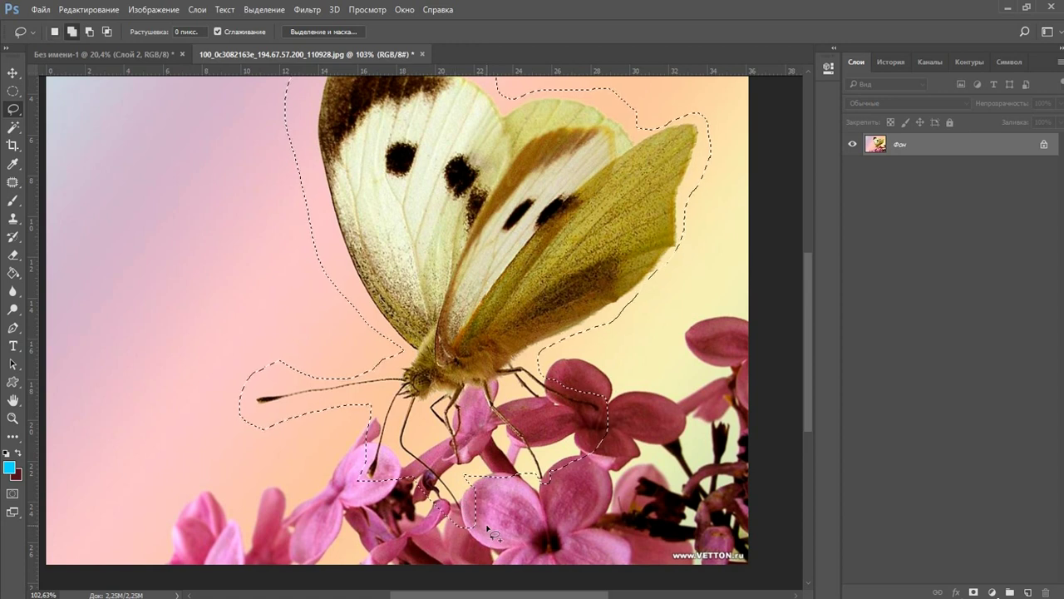
Extend the selection to include the pink petal
left_click_drag(374, 420, 348, 463)
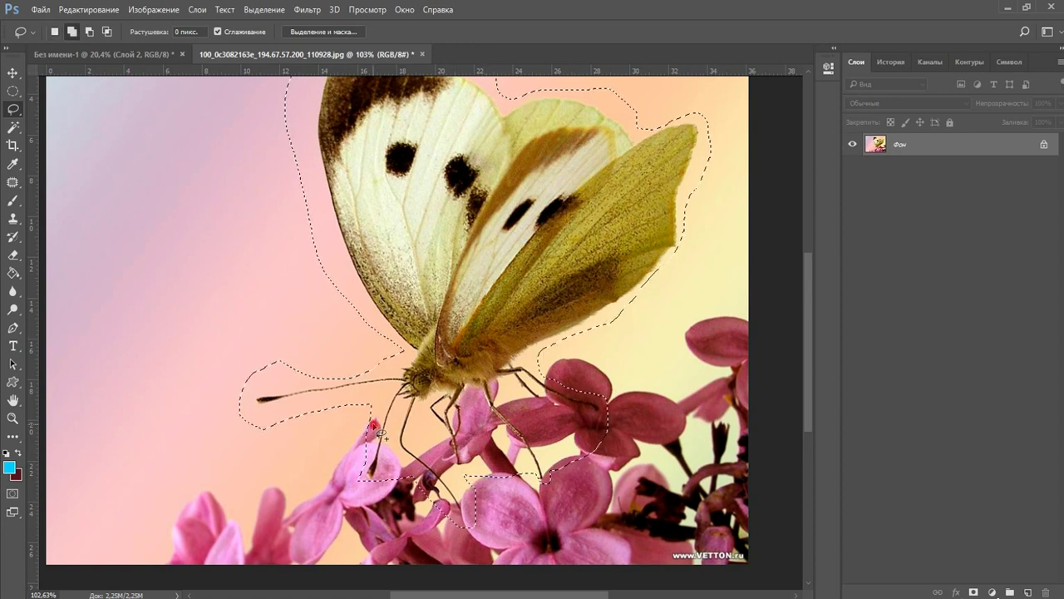
left_click_drag(401, 454, 400, 439)
scroll(484, 468, "down", 1)
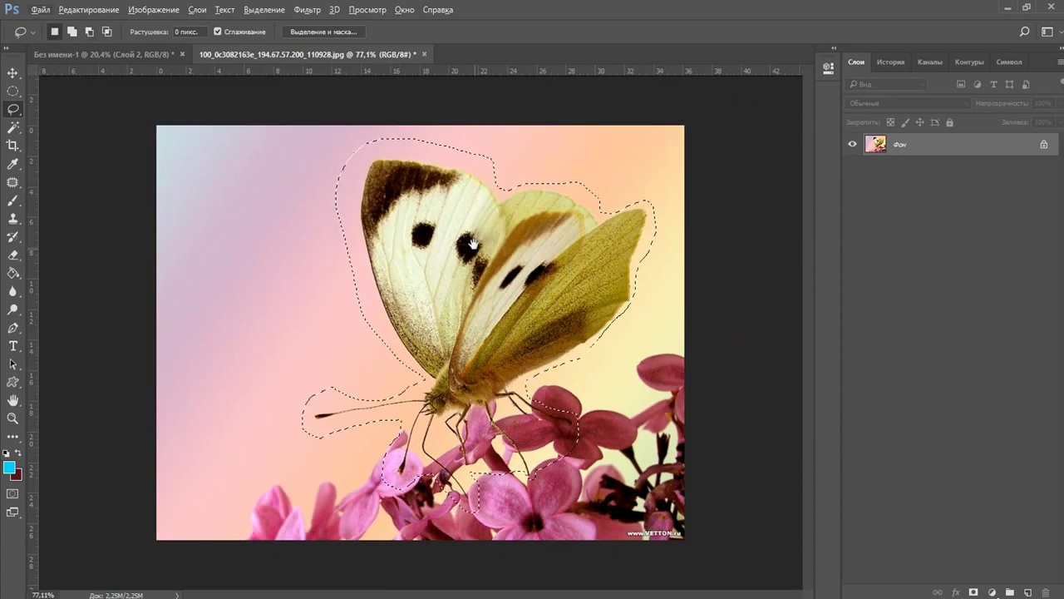
Move the freehand cutout onto the A4 page as Layer 3, above the square one
left_click(14, 73)
left_click_drag(479, 277, 373, 193)
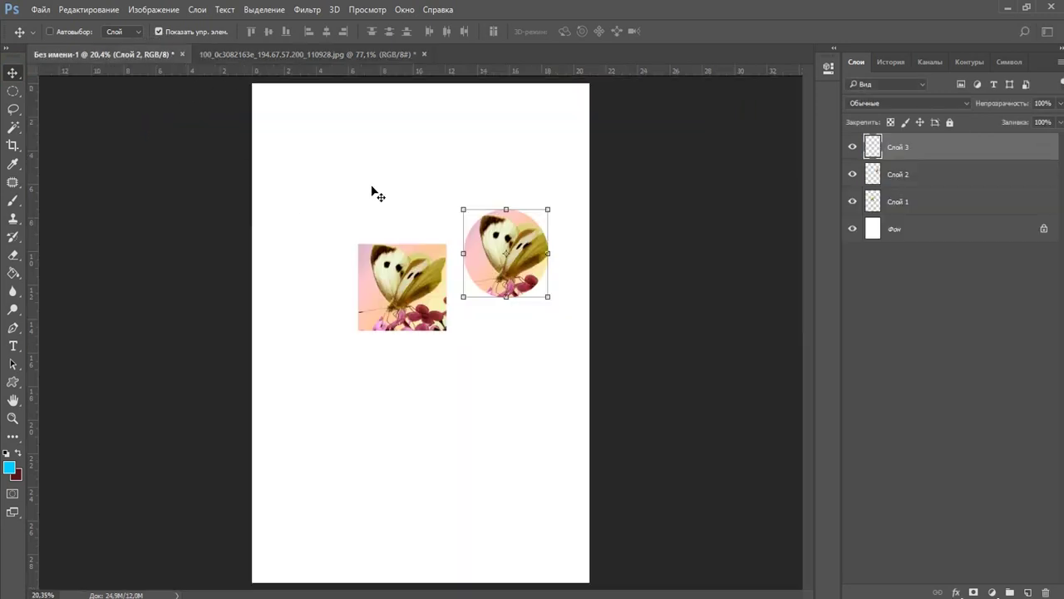
key("ctrl+plus")
key("ctrl+plus")
left_click_drag(431, 266, 489, 252)
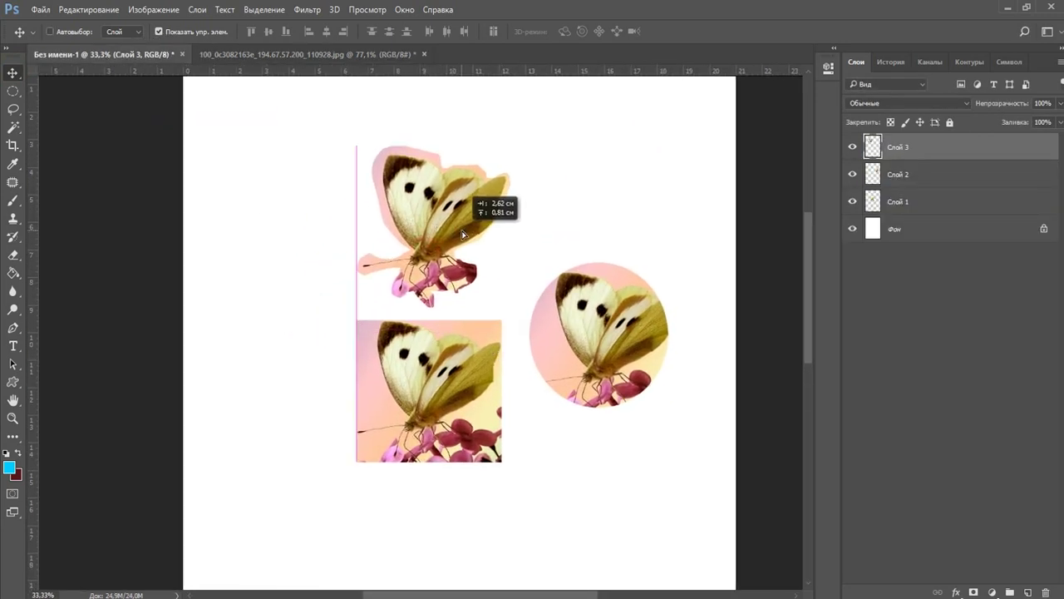
Return to the butterfly photo and reselect the Lasso tool
left_click(233, 53)
left_click(12, 109)
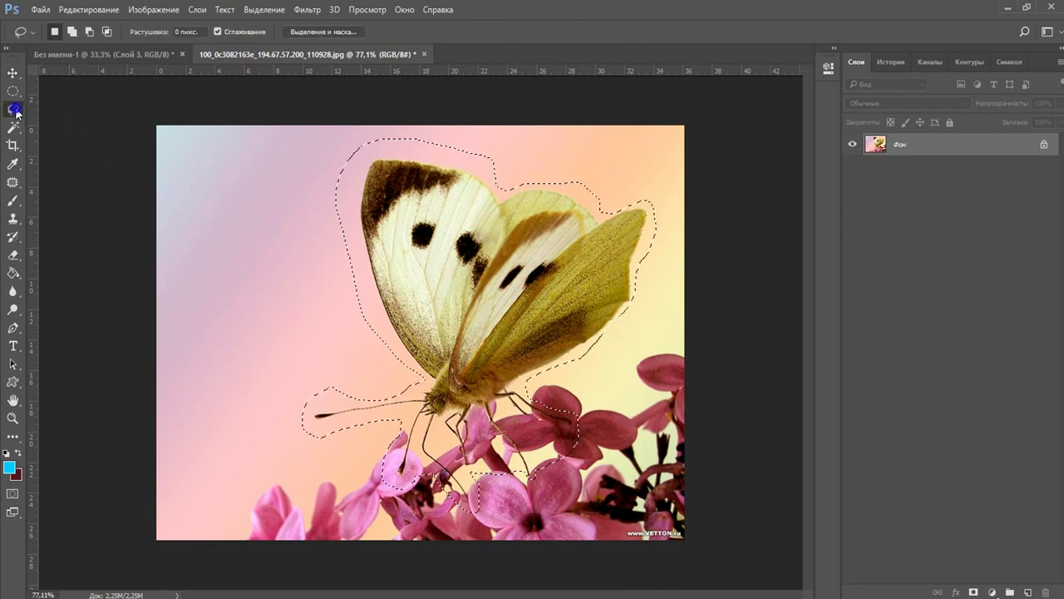
right_click(13, 109)
Choose the Polygonal Lasso, clear the selection and zoom in on the wing tip
left_click(78, 123)
key("ctrl+d")
left_click_drag(605, 259, 639, 221)
left_click_drag(630, 319, 612, 358)
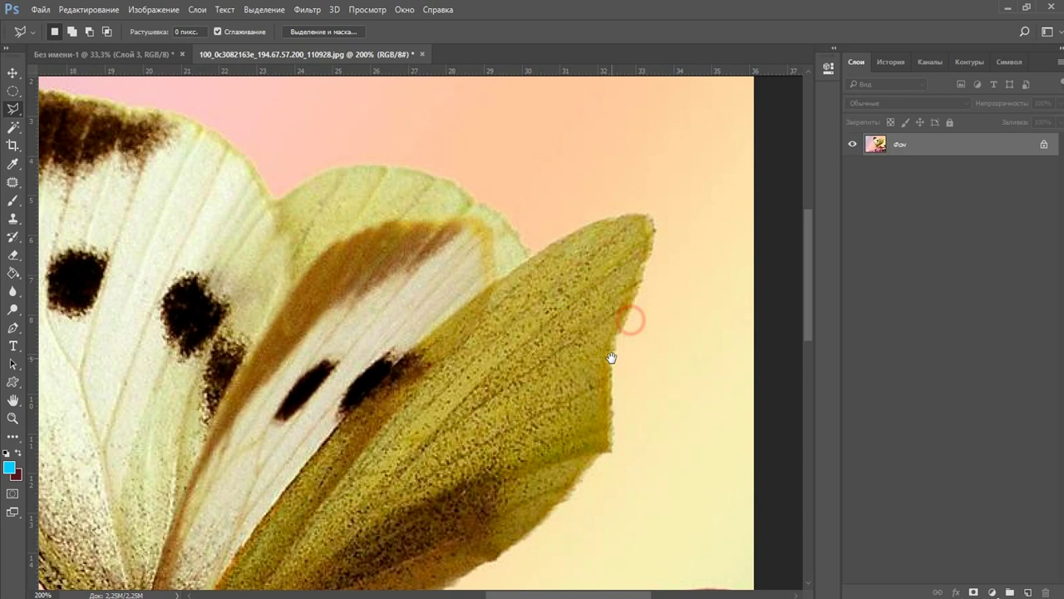
scroll(618, 468, "up", 1)
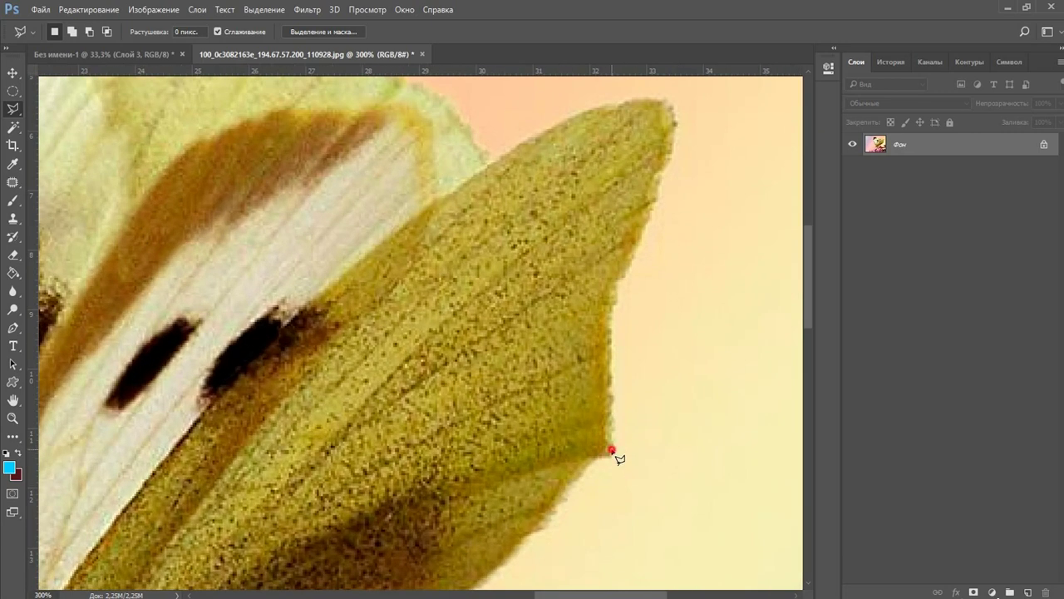
Place straight-edge points along the upper wing edge, removing misplaced ones
left_click(622, 283)
key("BackSpace")
left_click(660, 191)
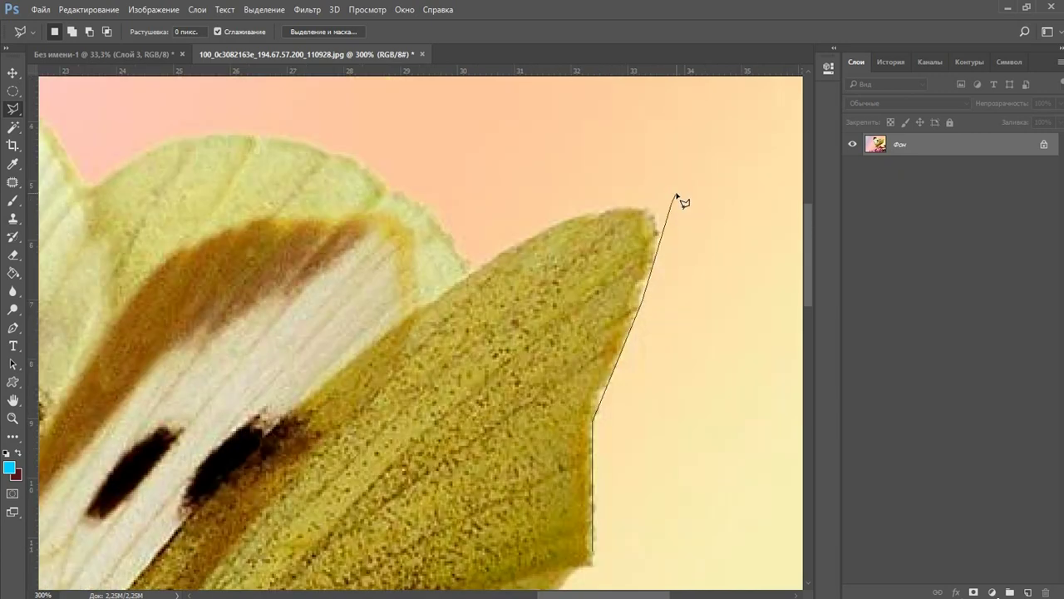
left_click(672, 203)
key("BackSpace")
key("BackSpace")
left_click(656, 252)
left_click(649, 212)
left_click(589, 212)
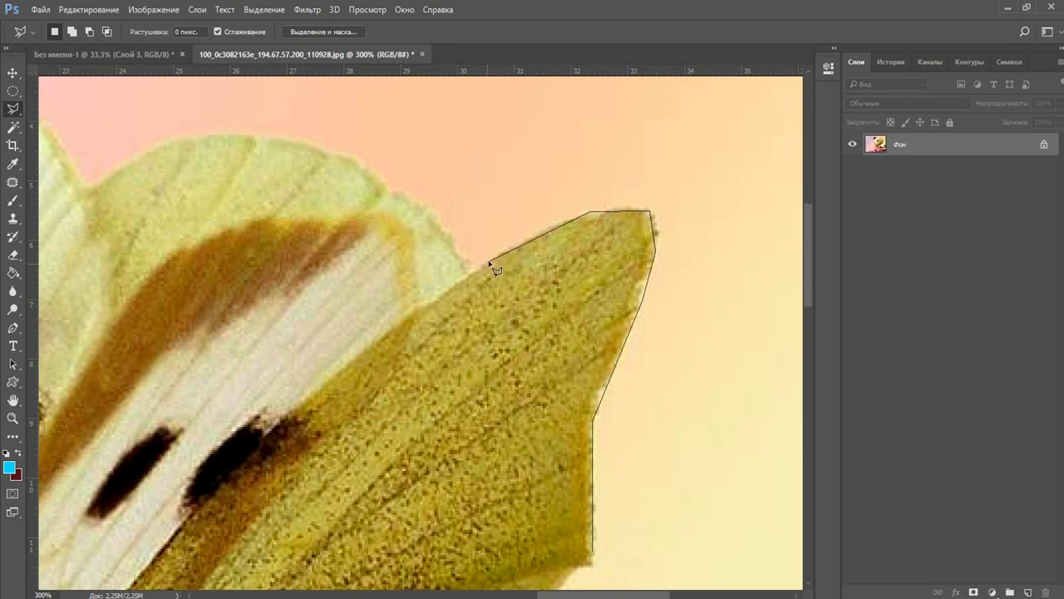
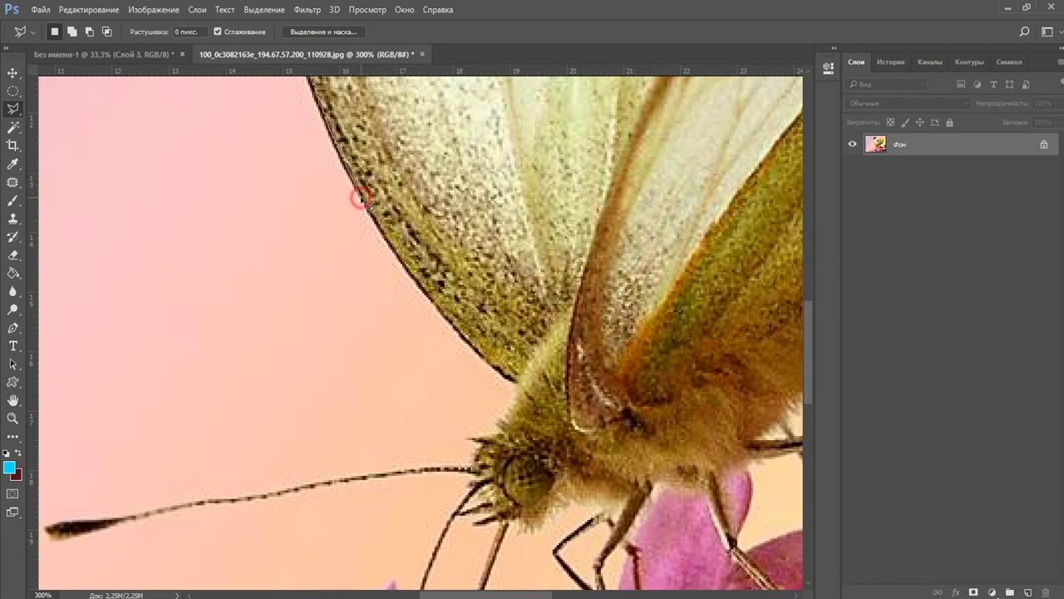
Outline the wing edge, the lower flowers and the right side, closing the polygonal lasso selection
left_click(439, 306)
left_click(515, 381)
key("ctrl+minus")
key("ctrl+minus")
key("ctrl+minus")
left_click(277, 400)
left_click(362, 506)
left_click(539, 520)
left_click(585, 482)
left_click(593, 326)
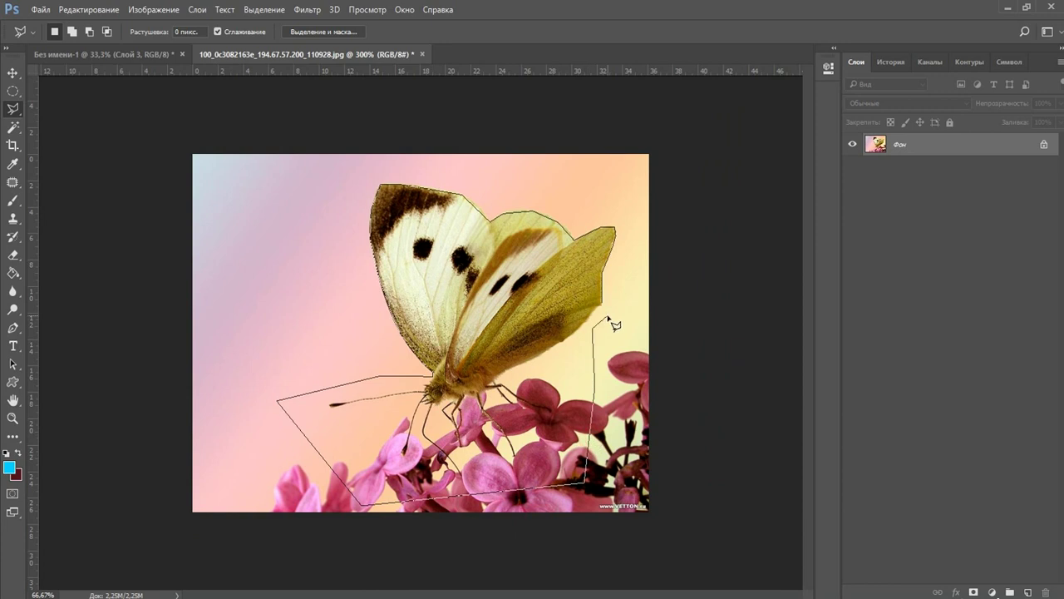
left_click(609, 319)
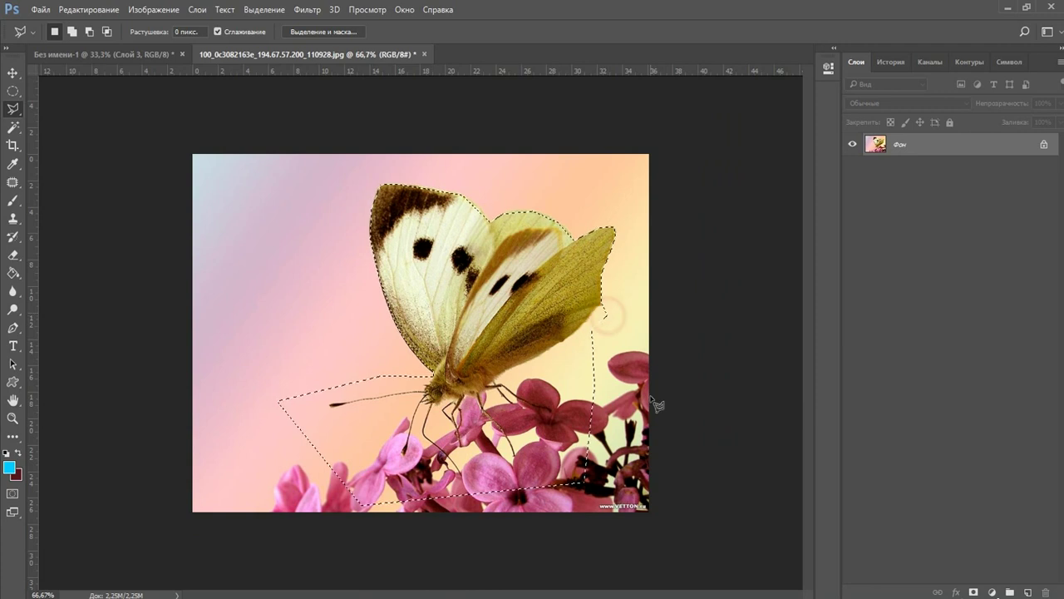
Zoom in to inspect the selection edge, then fit the photo on screen
key("ctrl+plus")
key("ctrl+plus")
left_click_drag(537, 356, 523, 485)
right_click(357, 224)
left_click(363, 232)
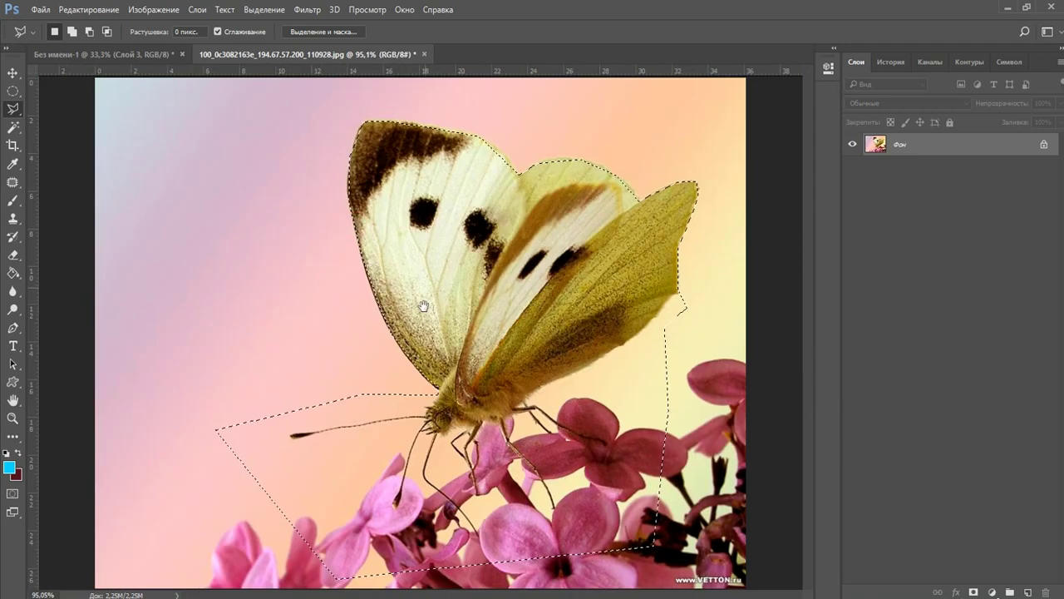
Move the butterfly selection into Untitled-1 as Слой 4, then deselect the source photo
key("v")
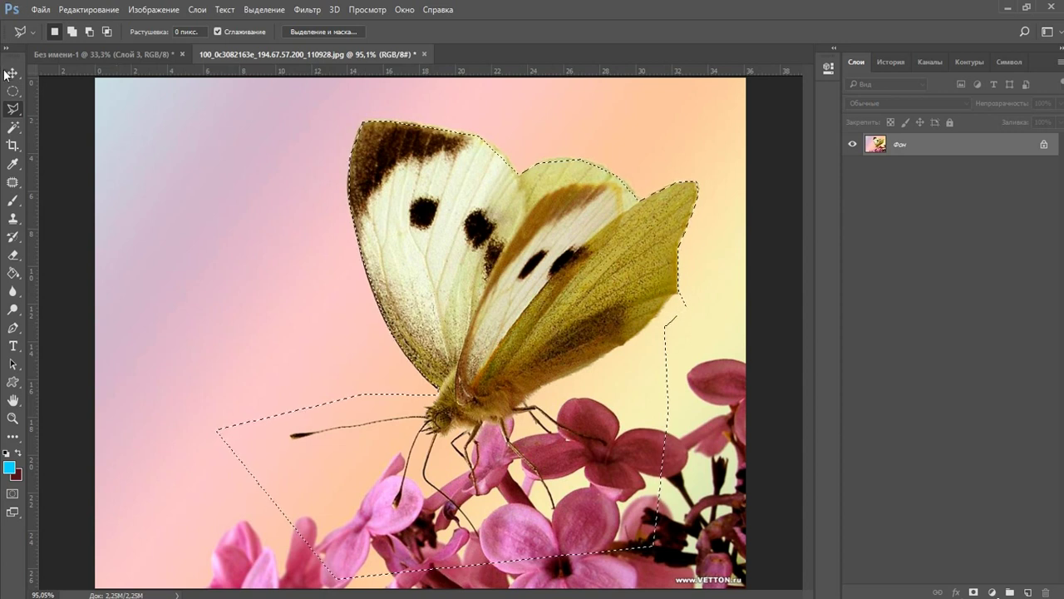
mouse_move(508, 233)
left_mouse_down()
mouse_move(116, 19)
mouse_move(277, 211)
mouse_move(703, 167)
left_mouse_up()
left_click(223, 53)
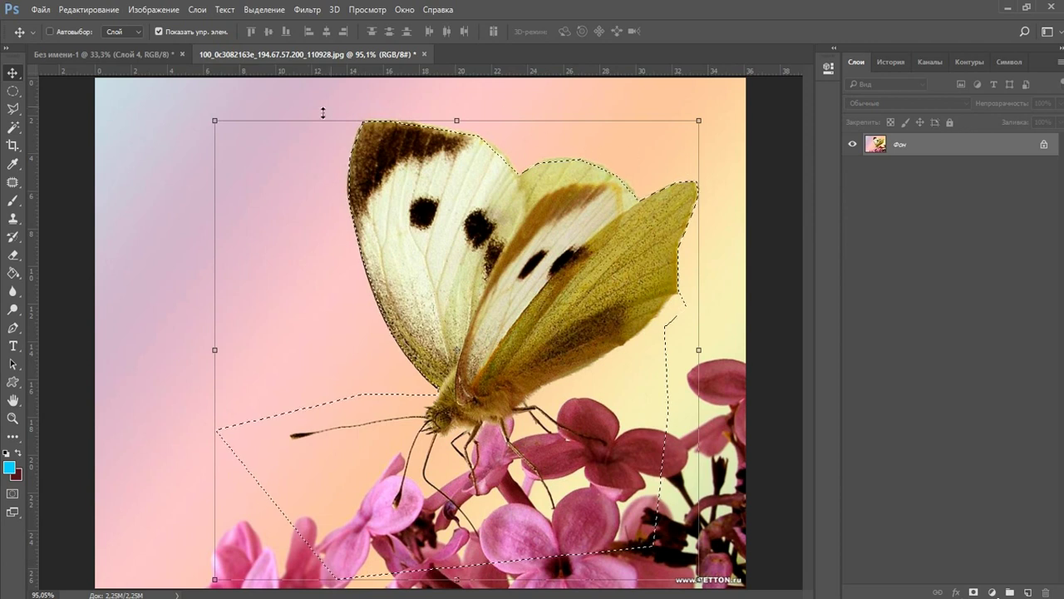
key("ctrl+d")
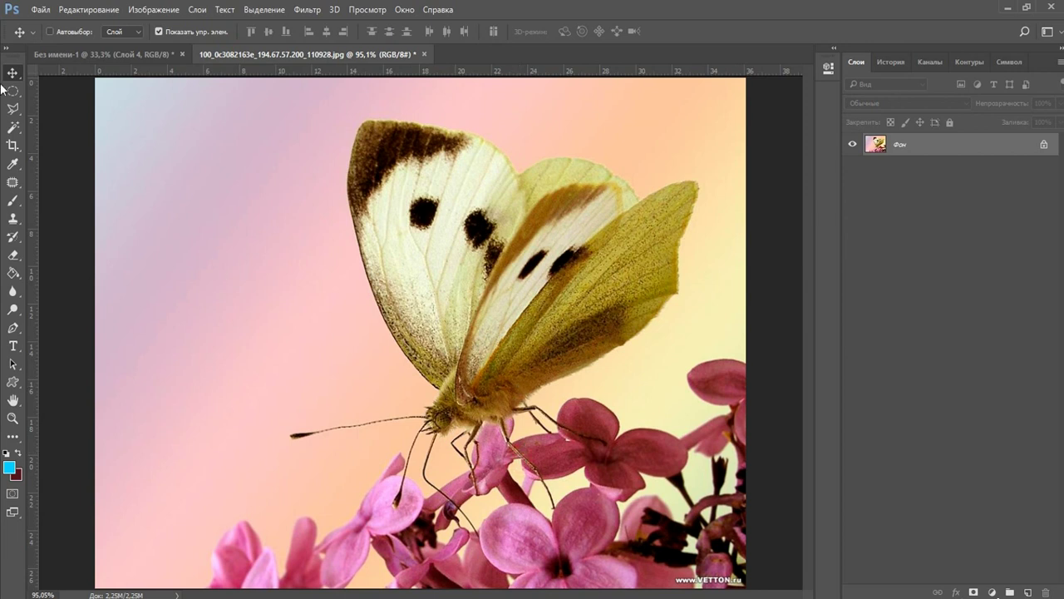
left_click(12, 111)
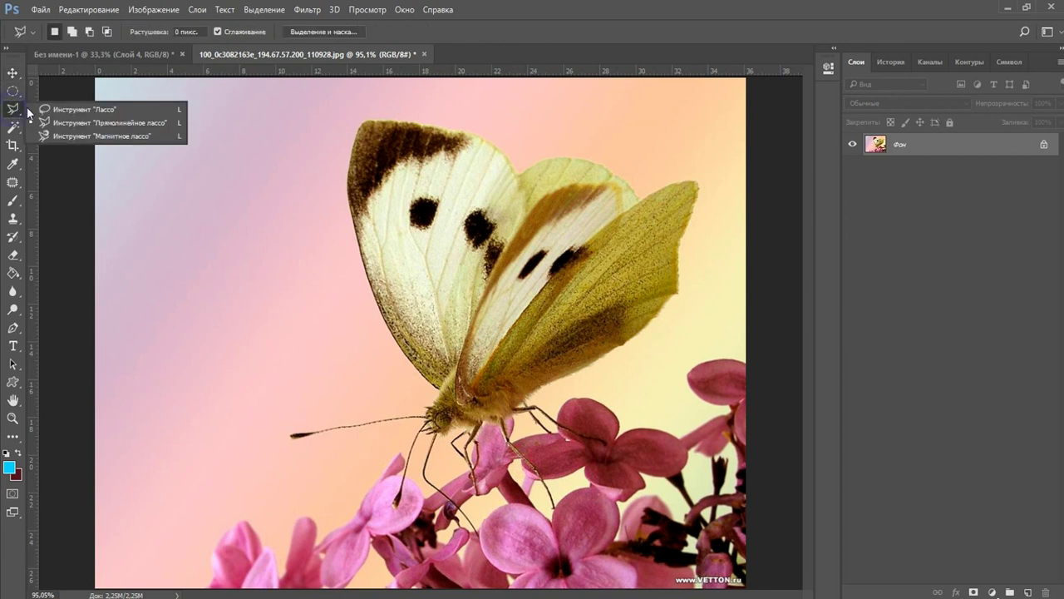
Trace the butterfly's wings and body with the Magnetic Lasso into a tight selection
left_click(63, 136)
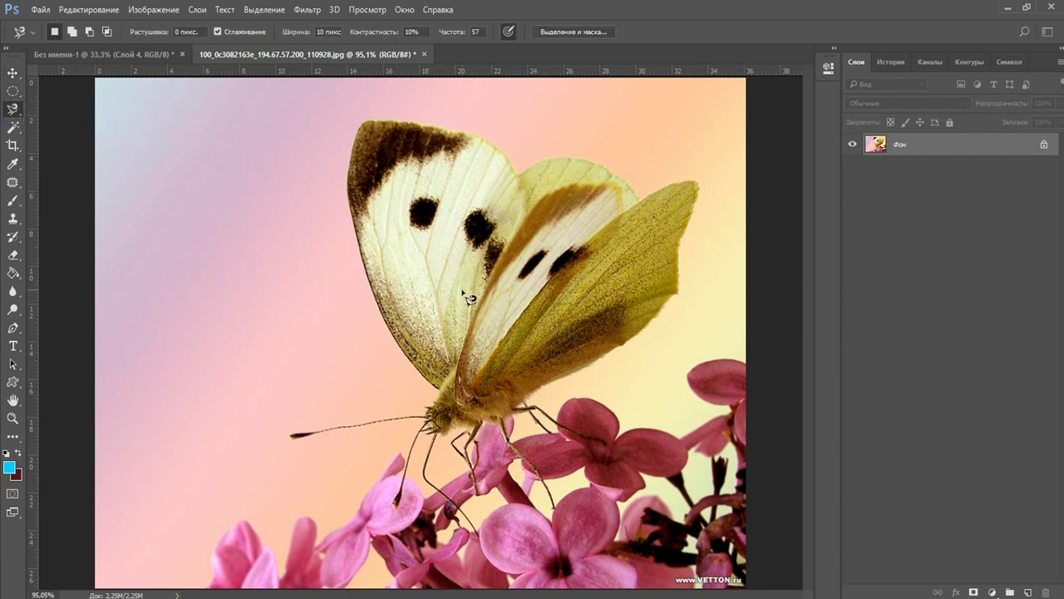
scroll(441, 377, "up", 2)
scroll(457, 395, "up", 2)
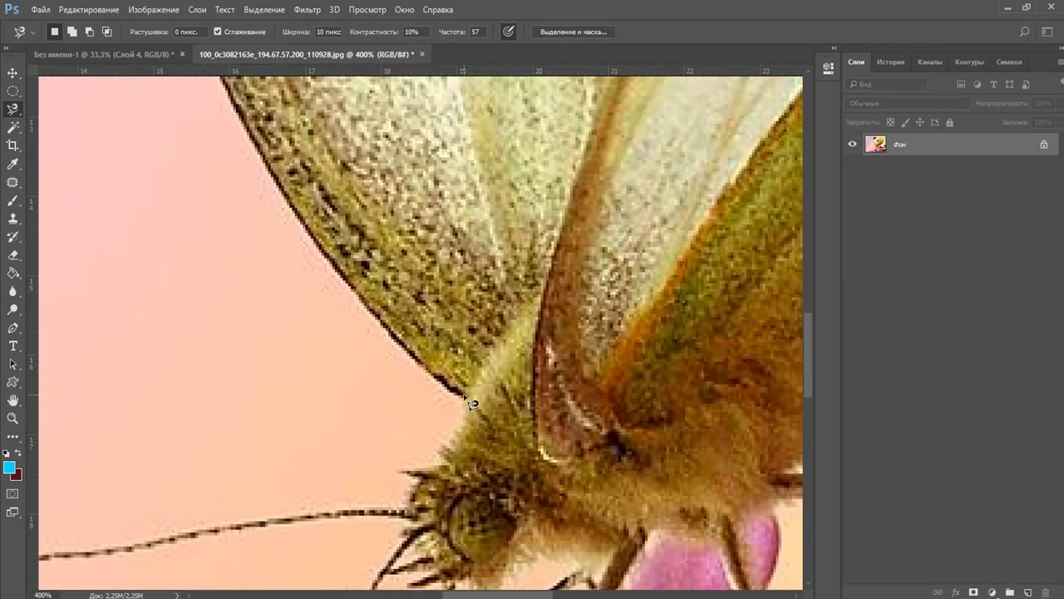
scroll(471, 404, "down", 2)
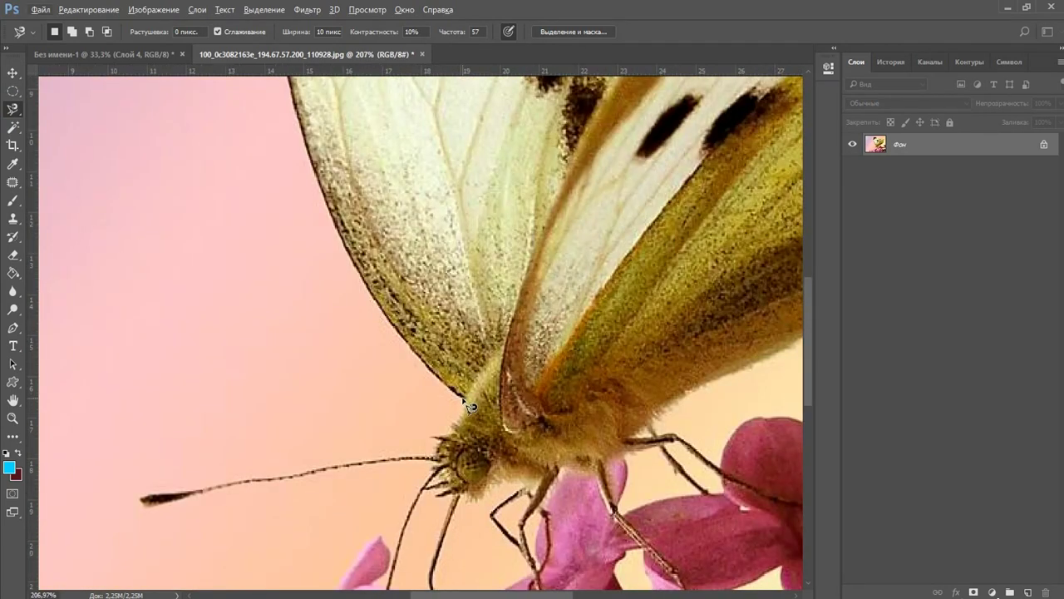
left_click(458, 395)
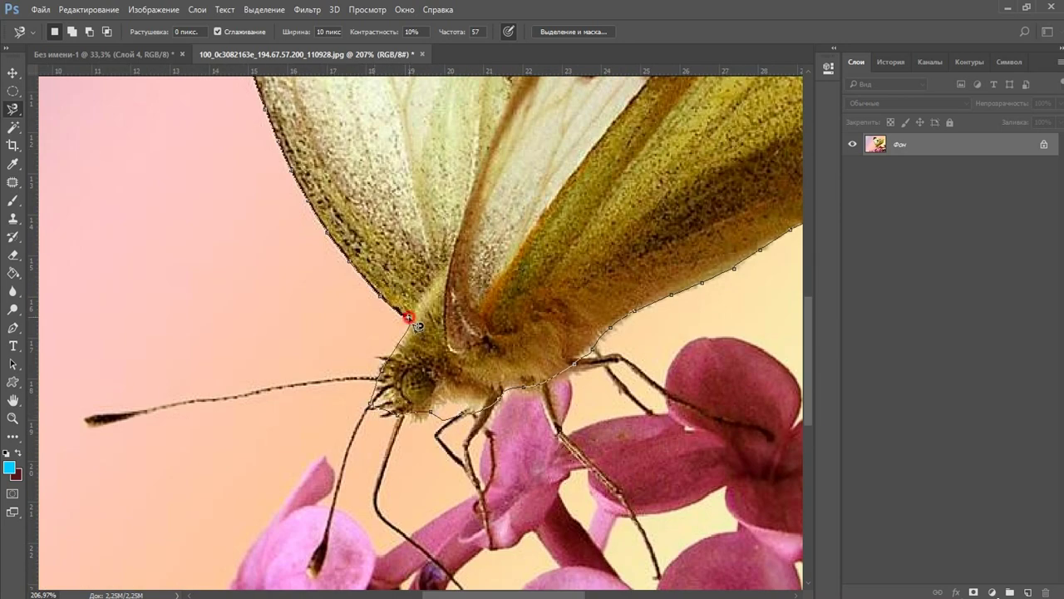
key("Escape")
Fit the photo on screen and move the tight cut-out into Untitled-1 as Слой 5
right_click(529, 271)
left_click(555, 278)
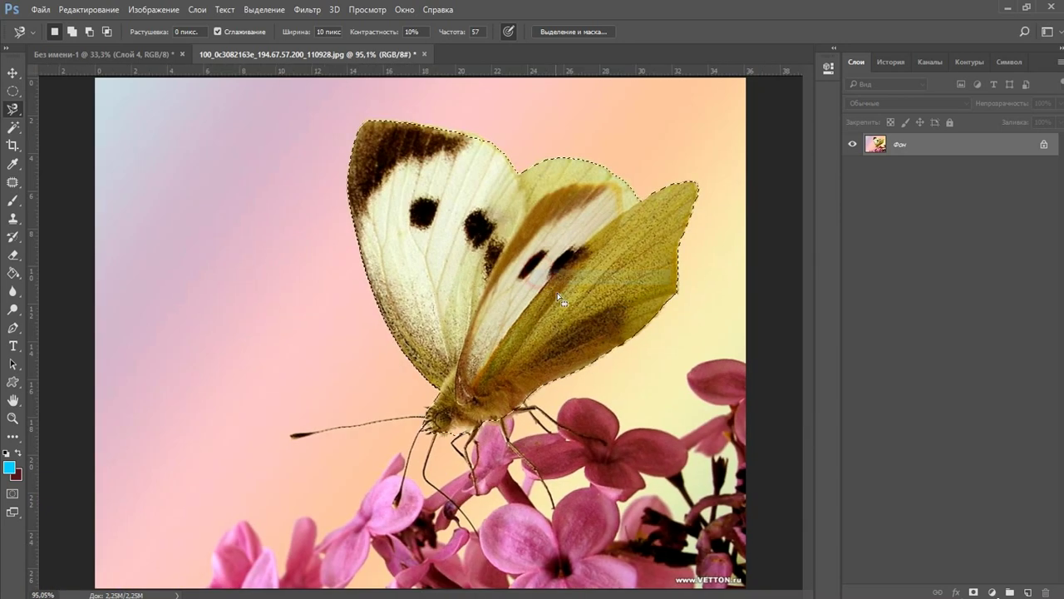
key("v")
mouse_move(544, 310)
left_mouse_down()
mouse_move(147, 59)
mouse_move(632, 463)
left_mouse_up()
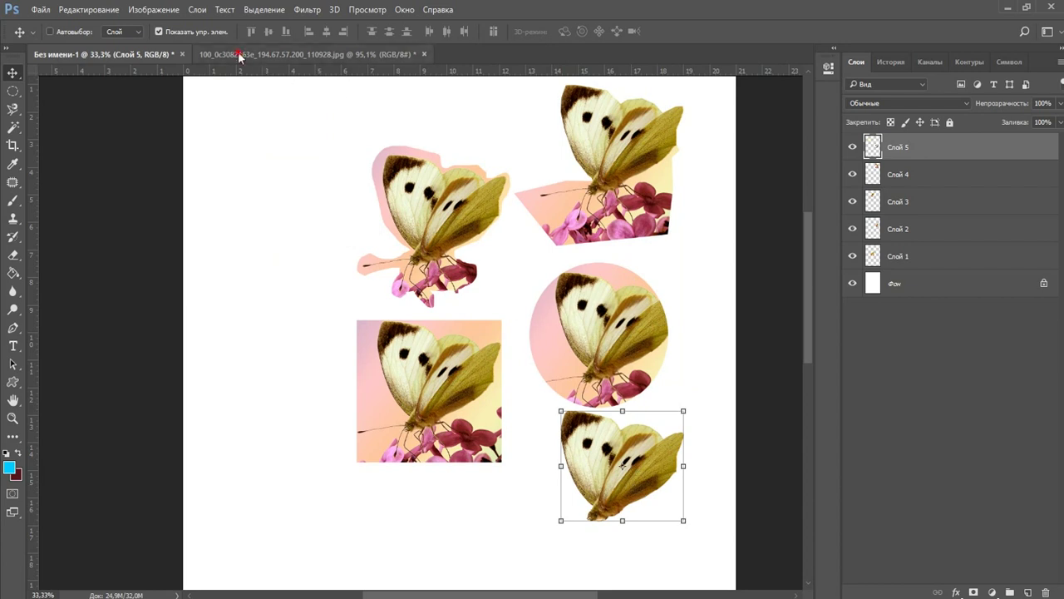
left_click(239, 55)
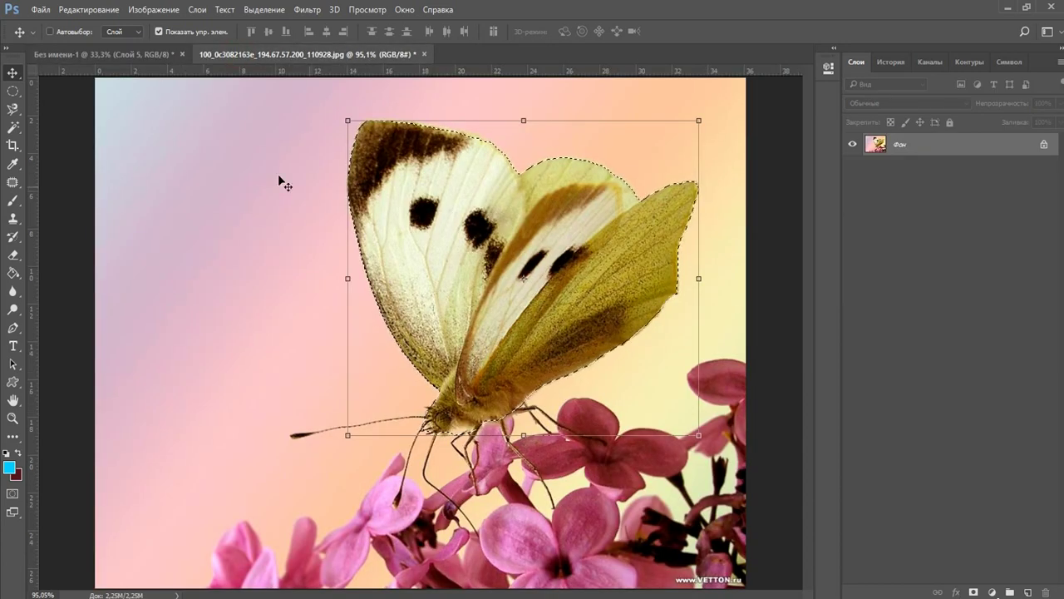
Switch to the Magic Wand, clear the butterfly selection and test the background beside the wing
left_click(15, 129)
right_click(14, 130)
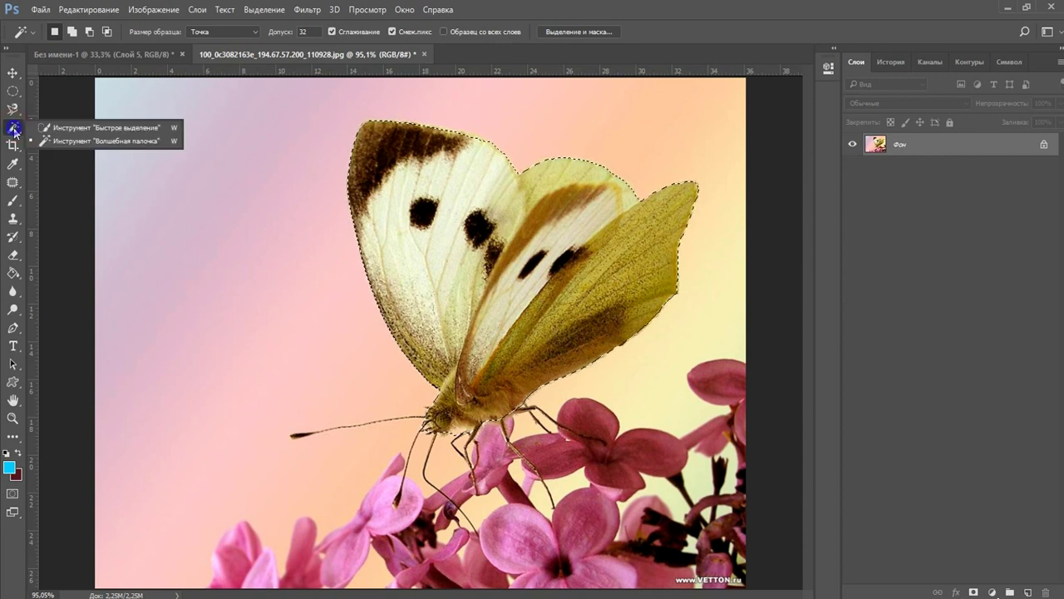
left_click(71, 142)
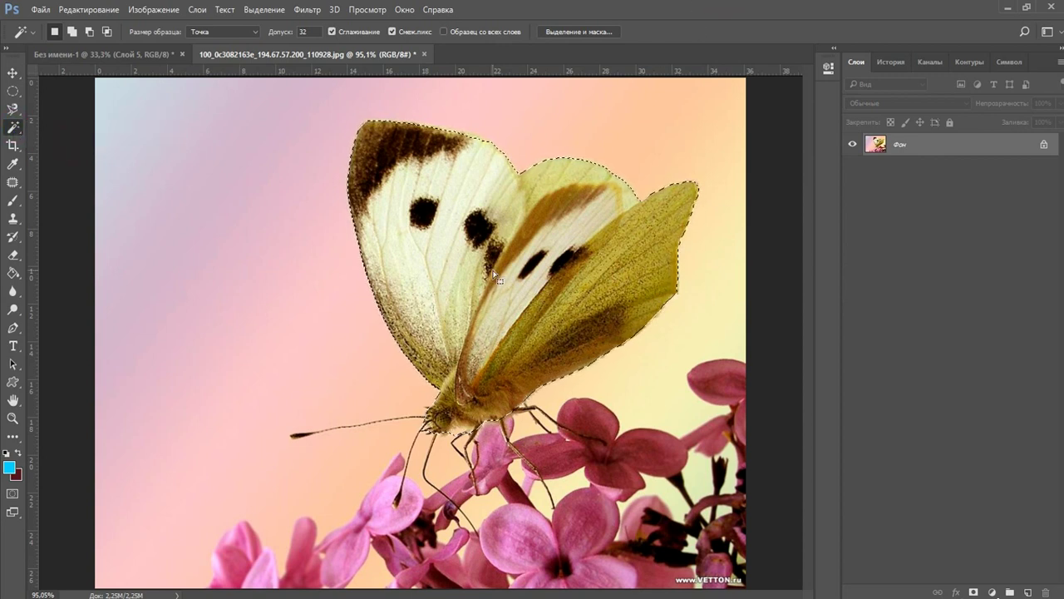
key("ctrl+d")
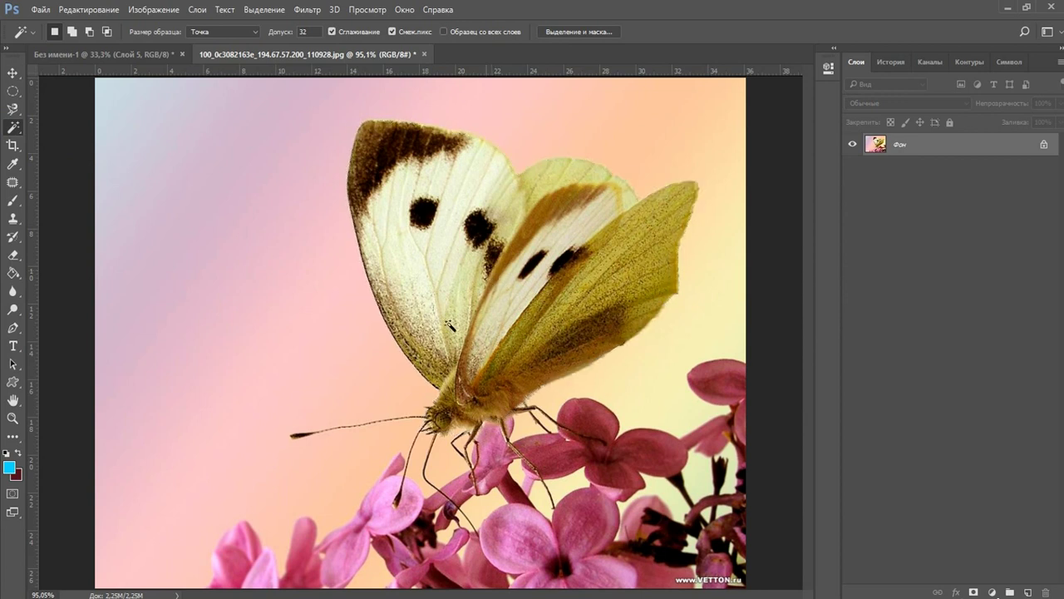
scroll(413, 337, "down", 3)
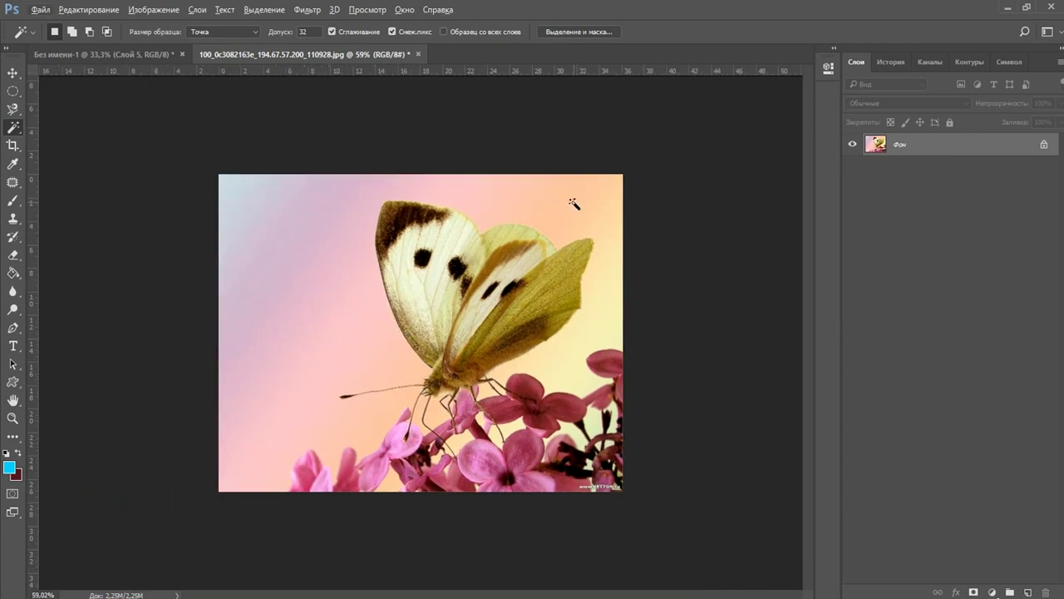
left_click(511, 195)
key("ctrl+d")
Magic-wand the light, pink, top-left and yellow backgrounds, ending on the yellow patch among the flowers
left_click(606, 264)
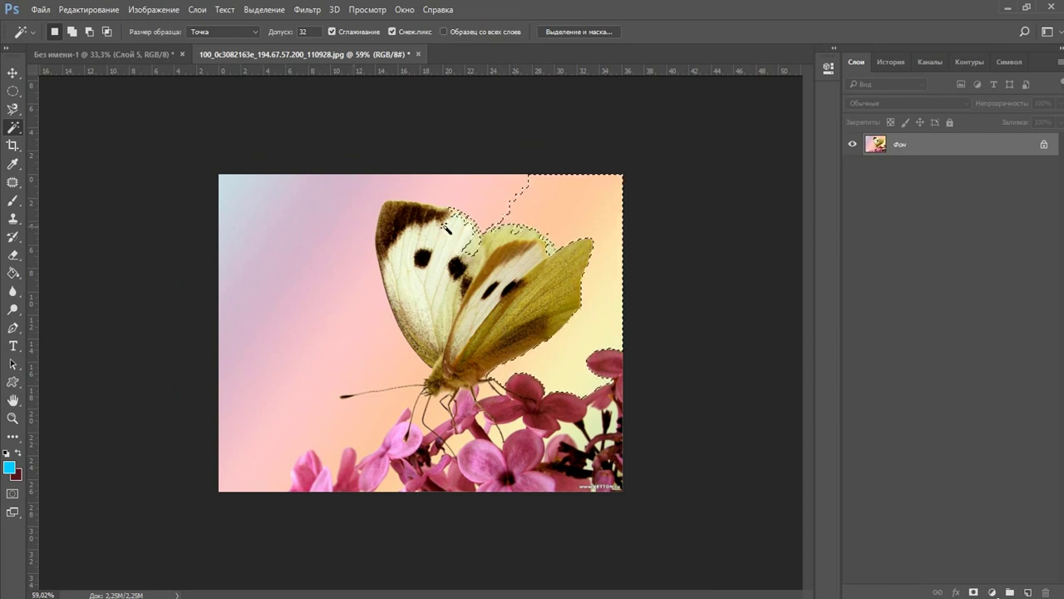
left_click(364, 190)
left_click(339, 418)
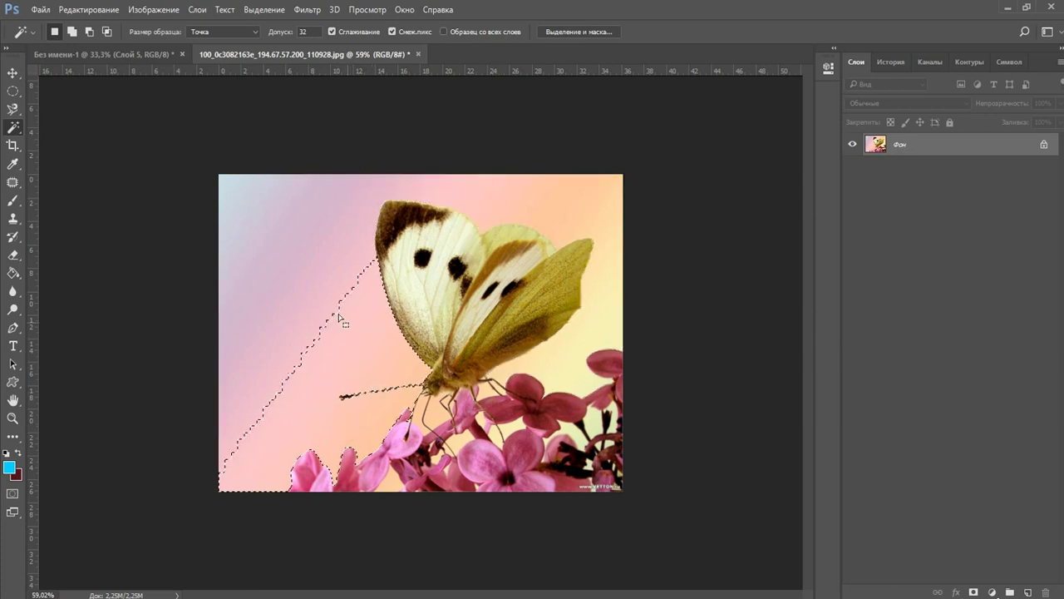
left_click(229, 196)
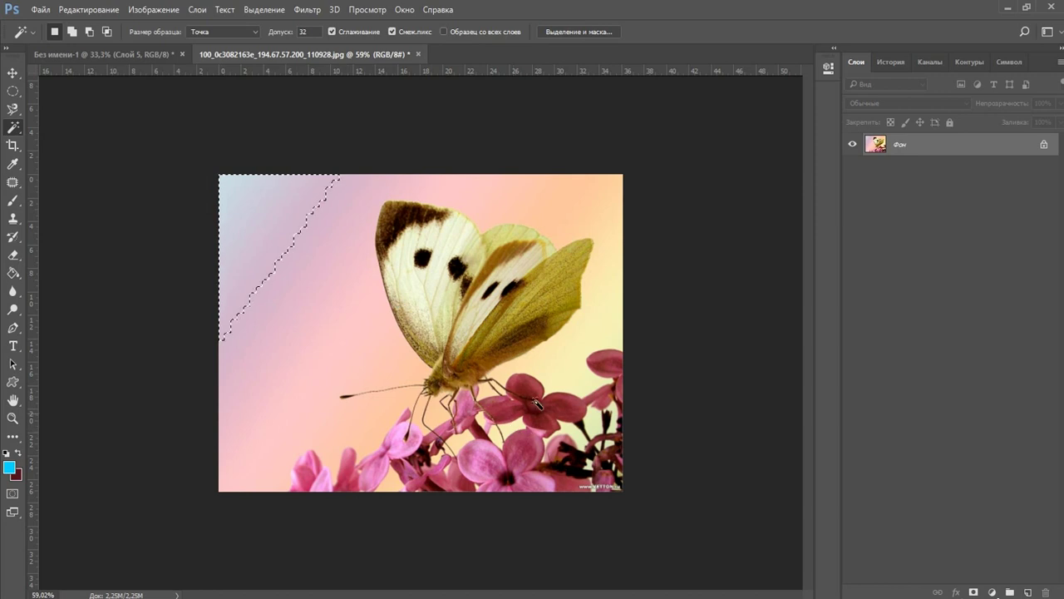
left_click(556, 370)
left_click(593, 422)
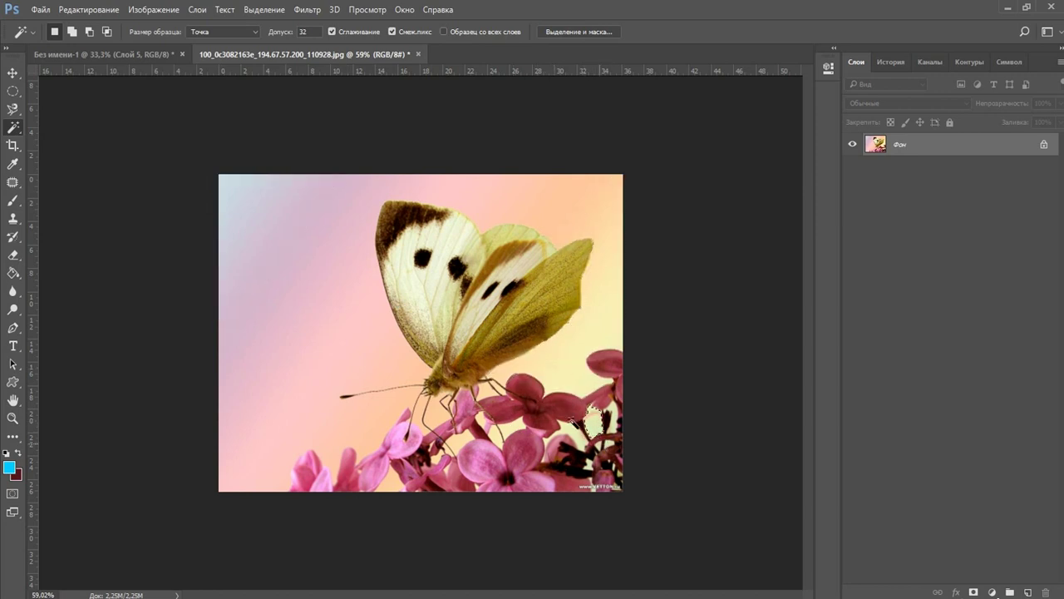
right_click(13, 127)
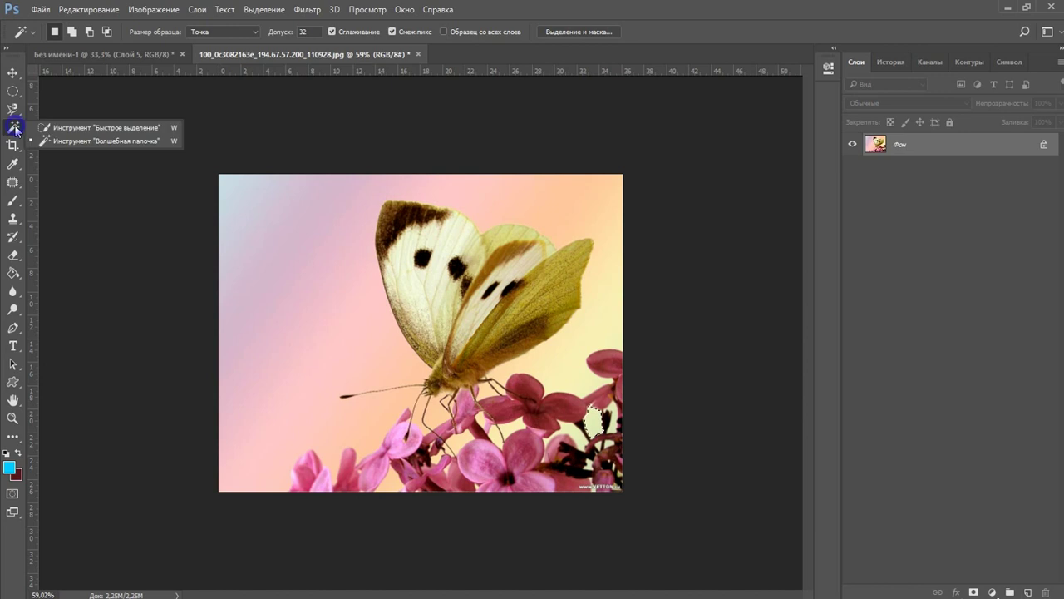
Quick-select the left, top and top-right background down along the upper wing edge
left_click(56, 129)
left_click_drag(275, 387, 301, 250)
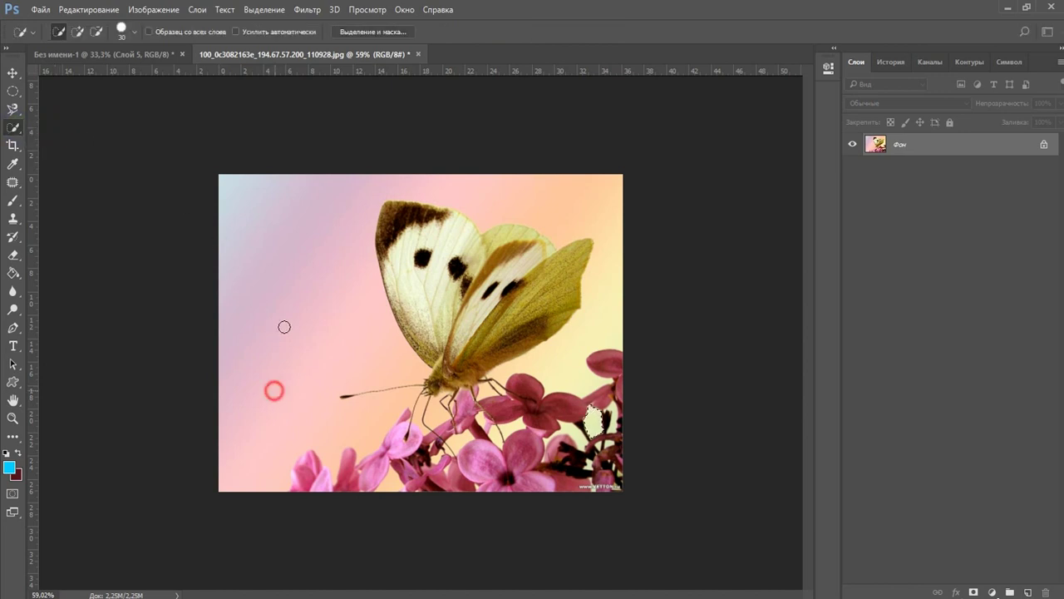
left_click(385, 184)
left_click(523, 187)
mouse_move(521, 187)
left_mouse_down()
mouse_move(570, 209)
mouse_move(628, 281)
mouse_move(565, 357)
left_mouse_up()
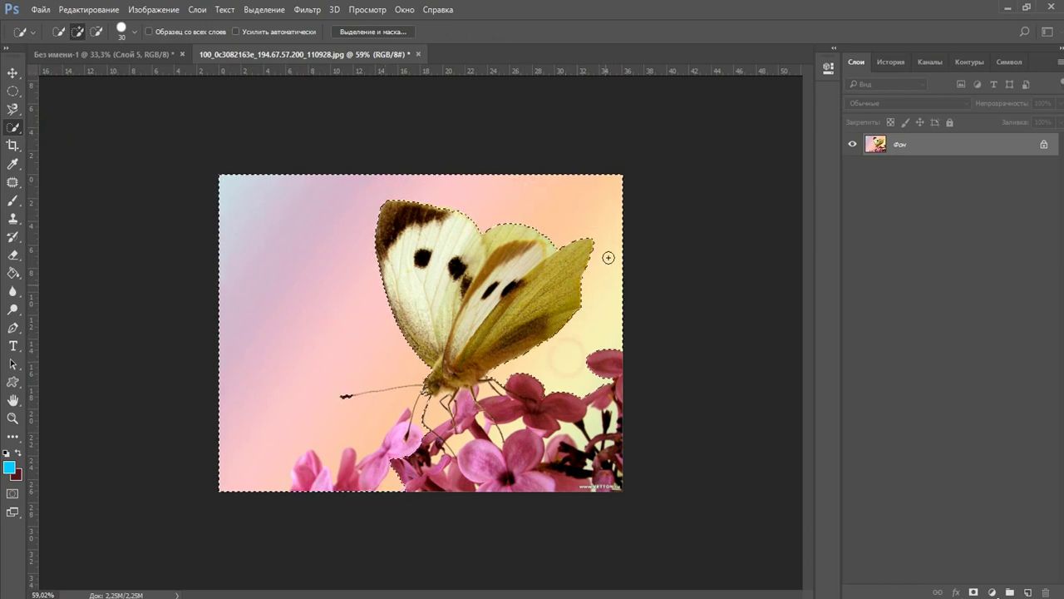
Zoom in and refine the selection around the front wing and along the wing edges
key("ctrl+plus")
scroll(474, 265, "up", 1)
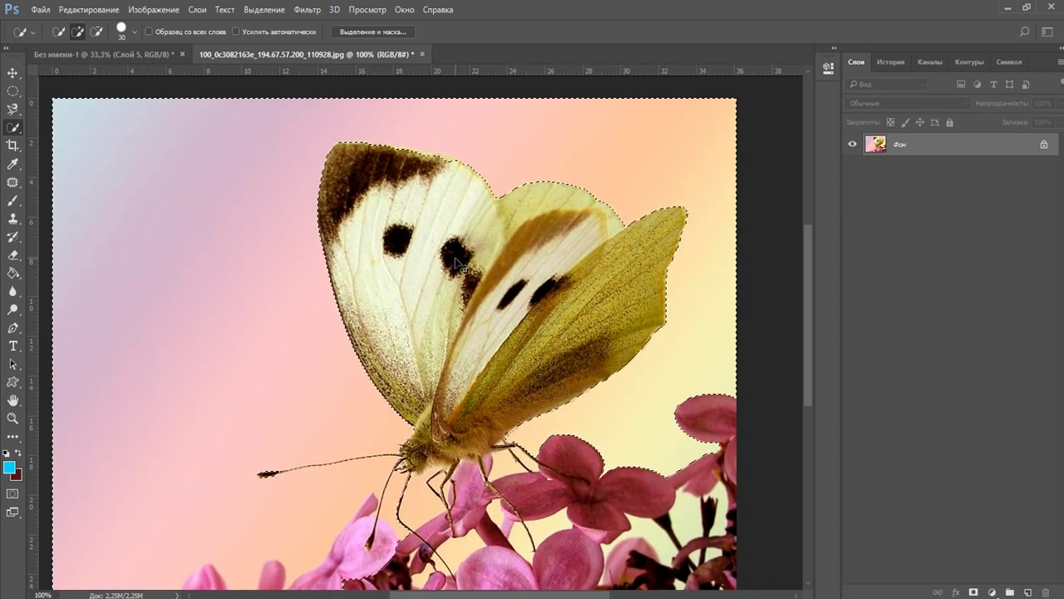
mouse_move(392, 236)
left_mouse_down()
mouse_move(462, 418)
mouse_move(397, 182)
mouse_move(613, 239)
left_mouse_up()
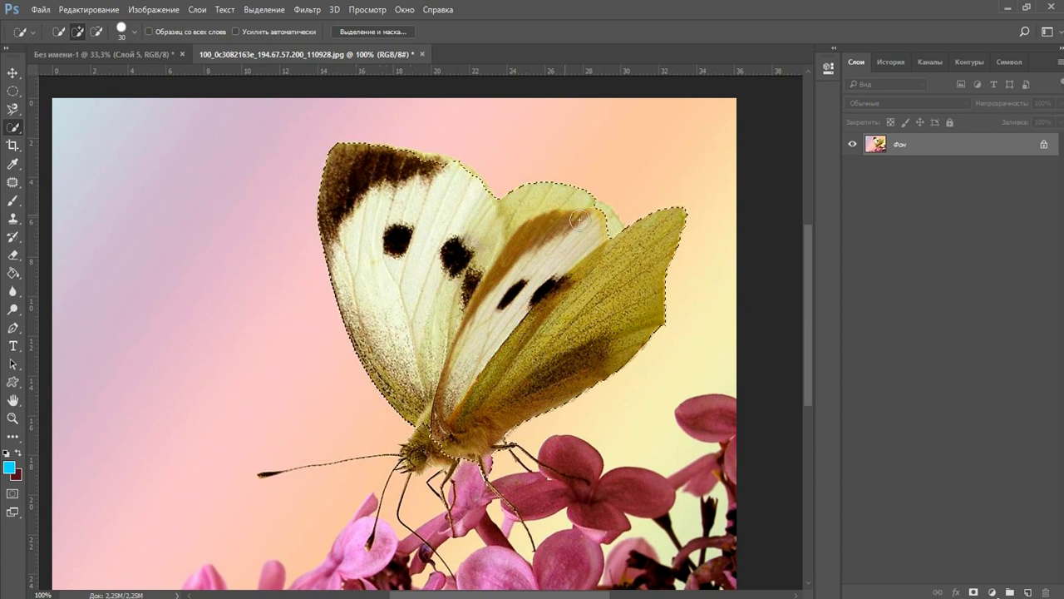
left_click_drag(609, 288, 538, 375)
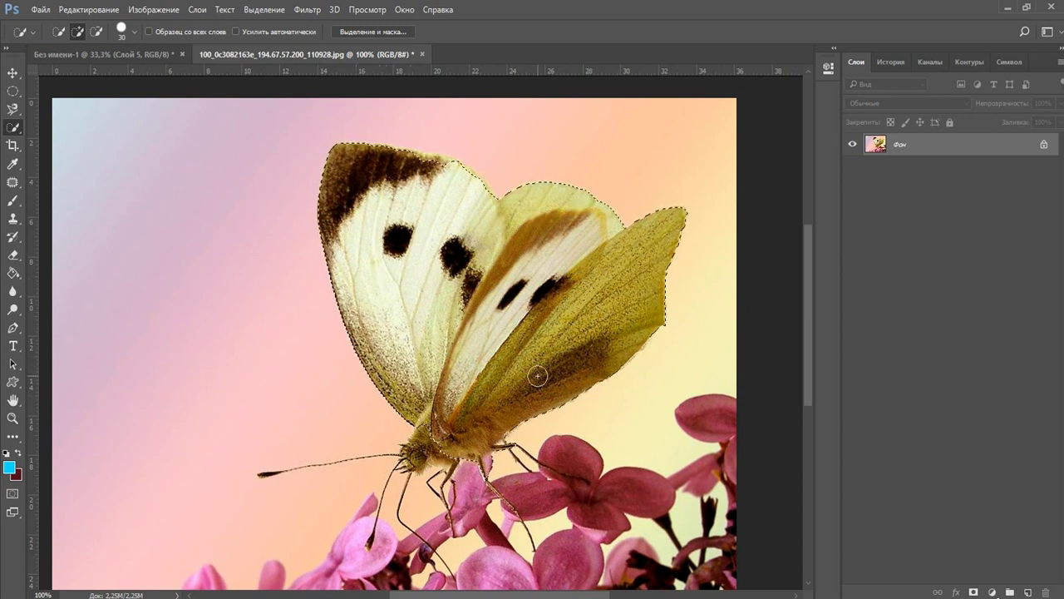
scroll(408, 415, "down", 3)
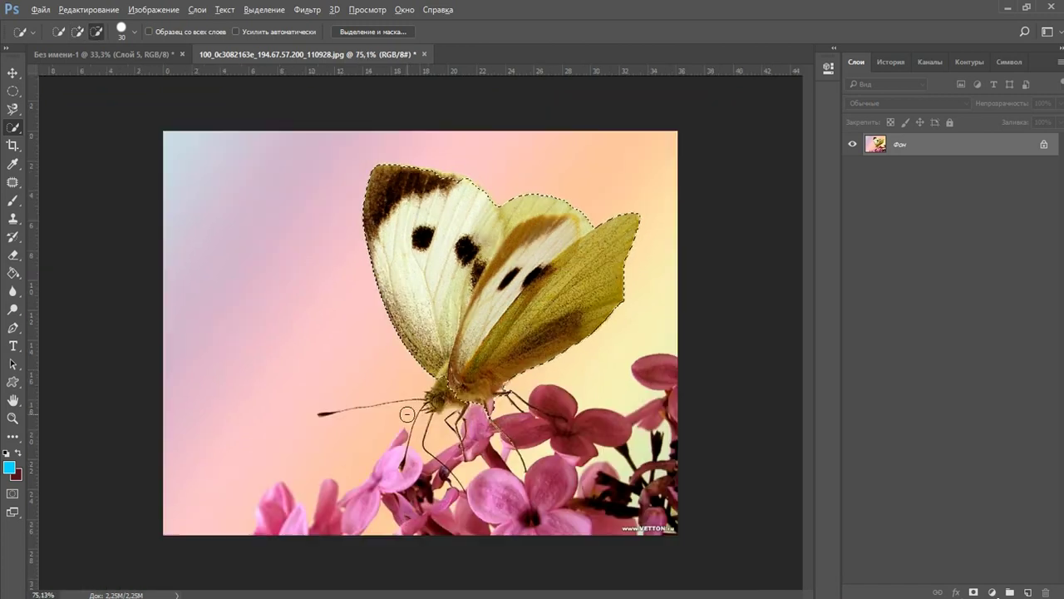
right_click(12, 148)
Crop the butterfly photo to a 29,7 × 21 cm proportion, trimming the bottom and right edges
left_click(51, 145)
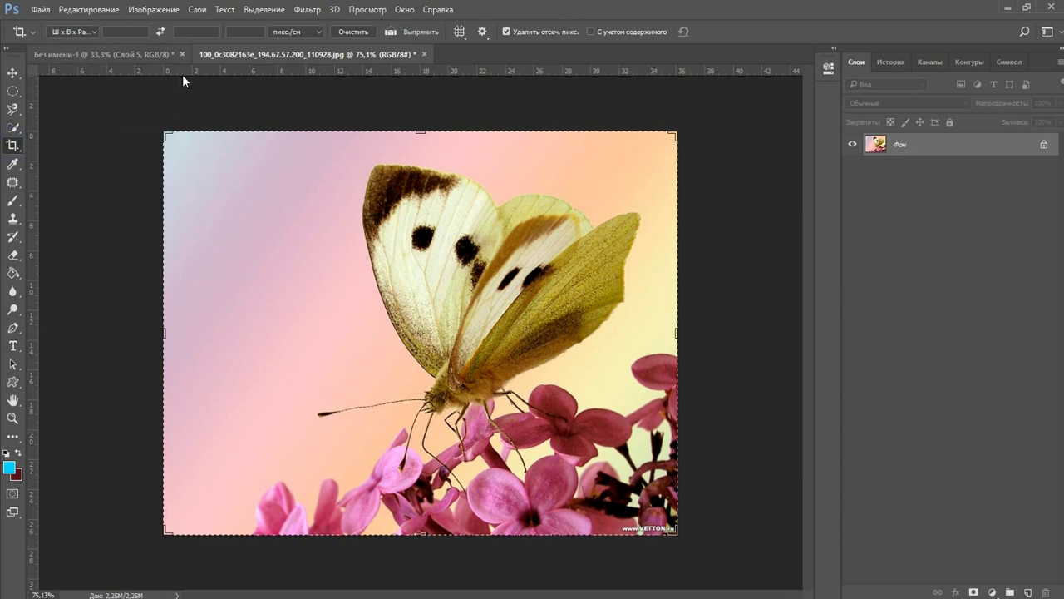
left_click(134, 30)
type("29,7 см")
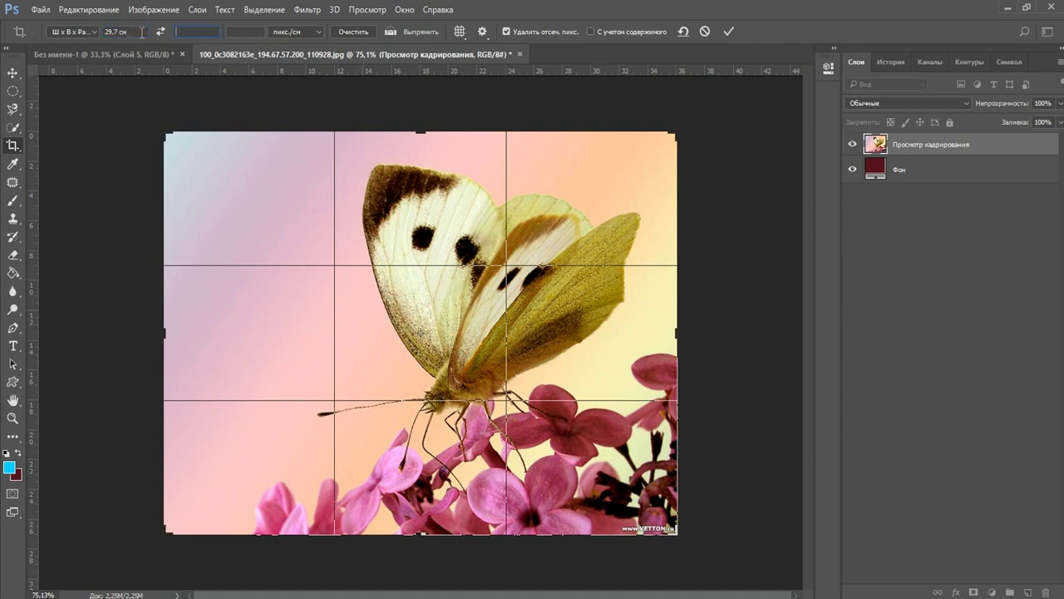
type("21")
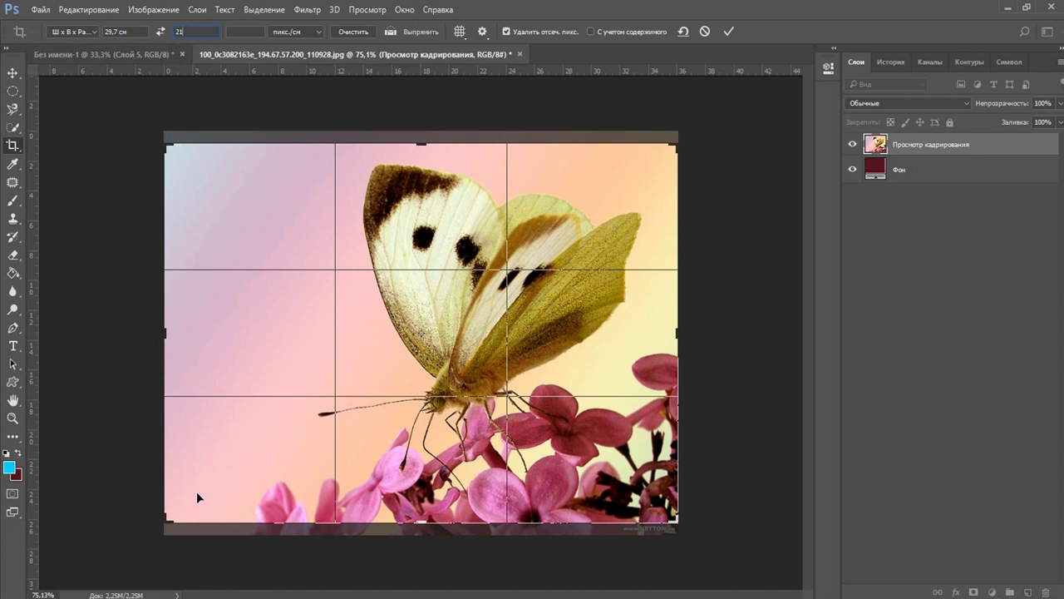
left_click_drag(446, 235, 447, 223)
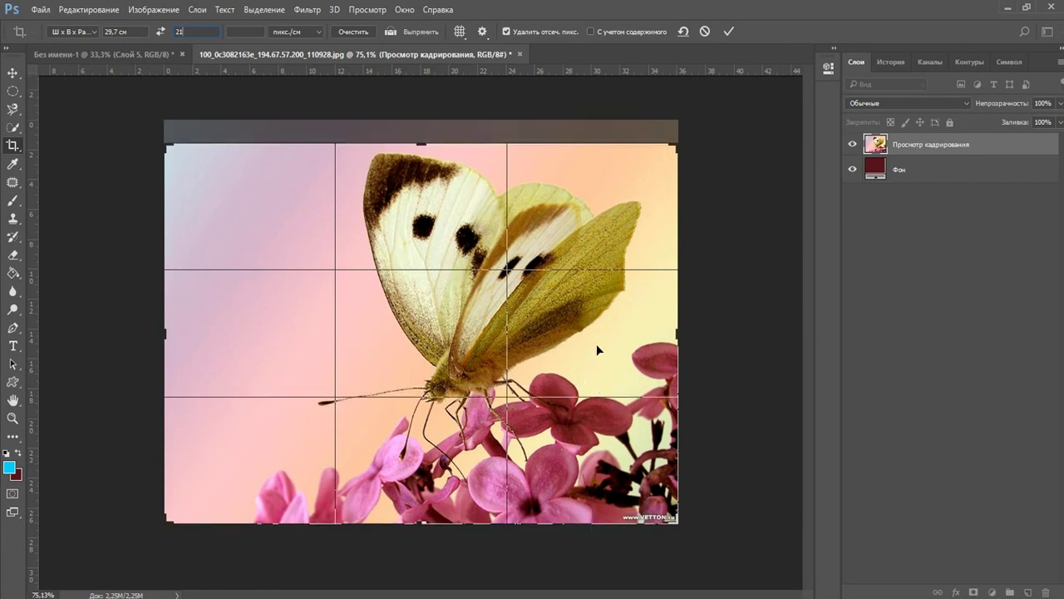
left_click_drag(675, 526, 663, 509)
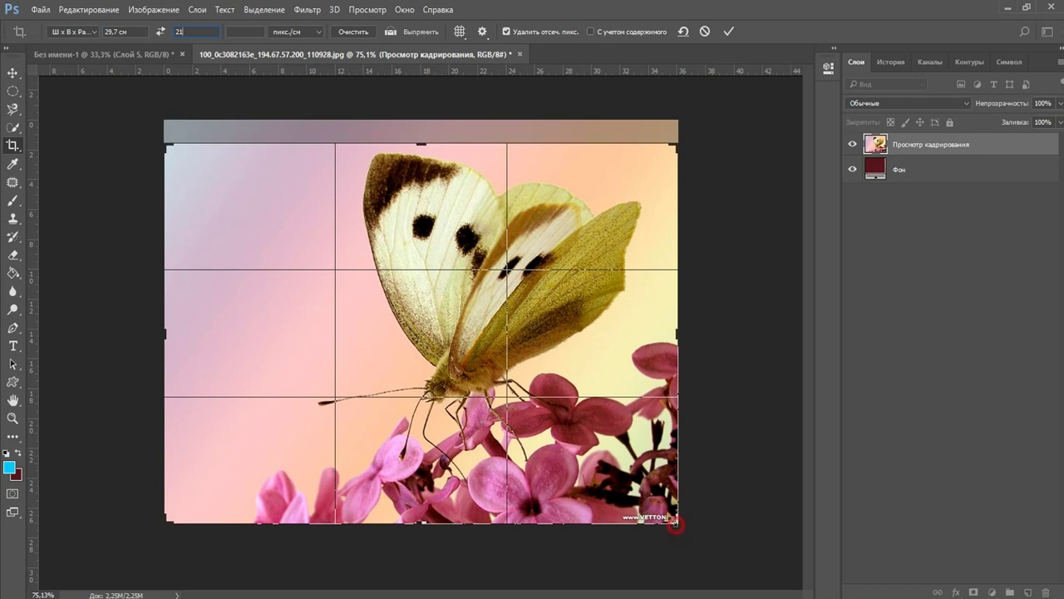
mouse_move(567, 359)
left_mouse_down()
mouse_move(559, 366)
mouse_move(570, 345)
left_mouse_up()
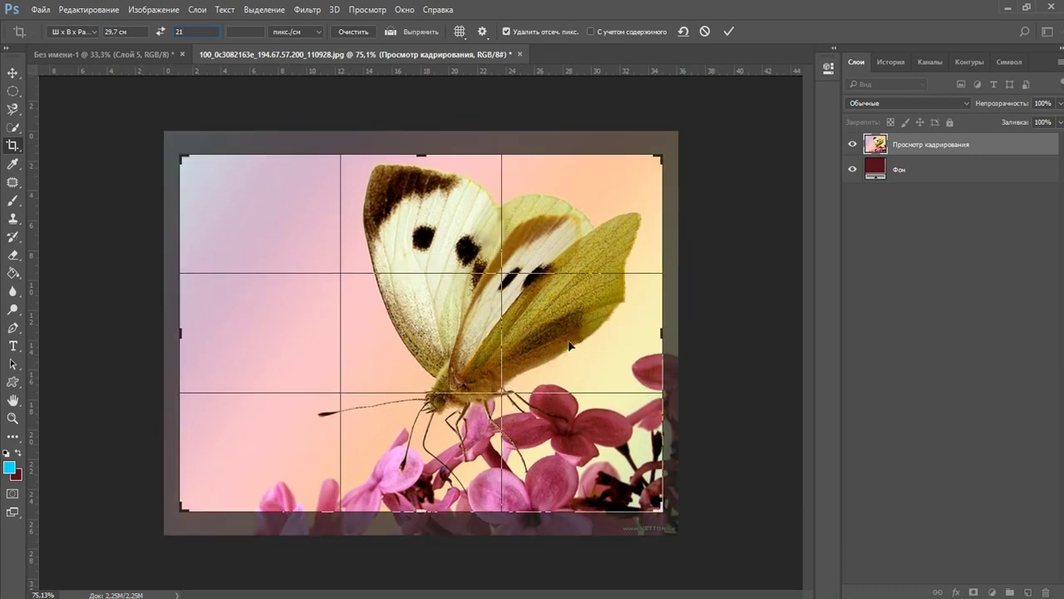
left_click(729, 32)
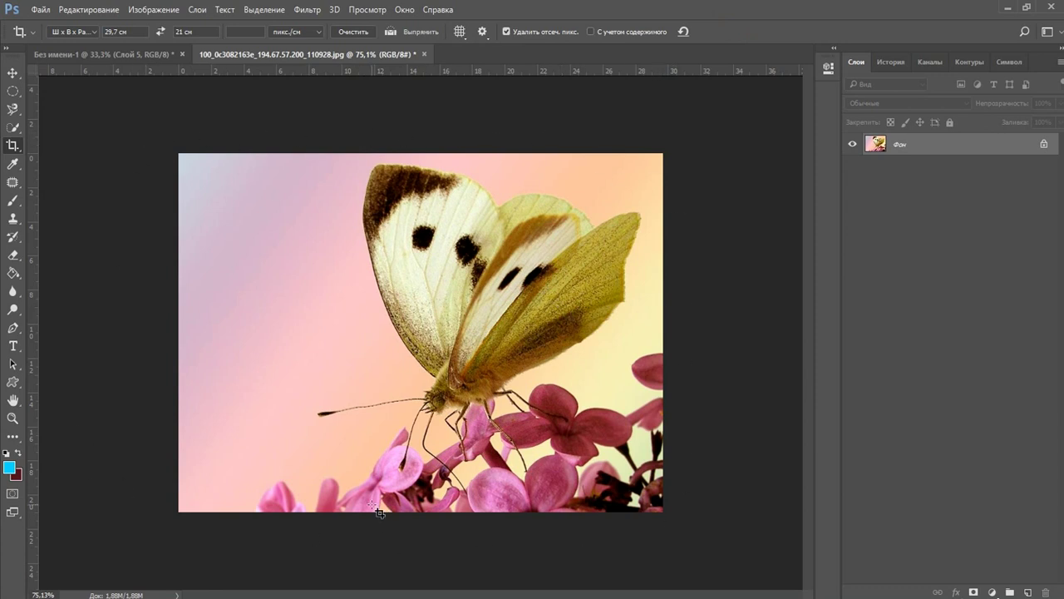
left_click(11, 75)
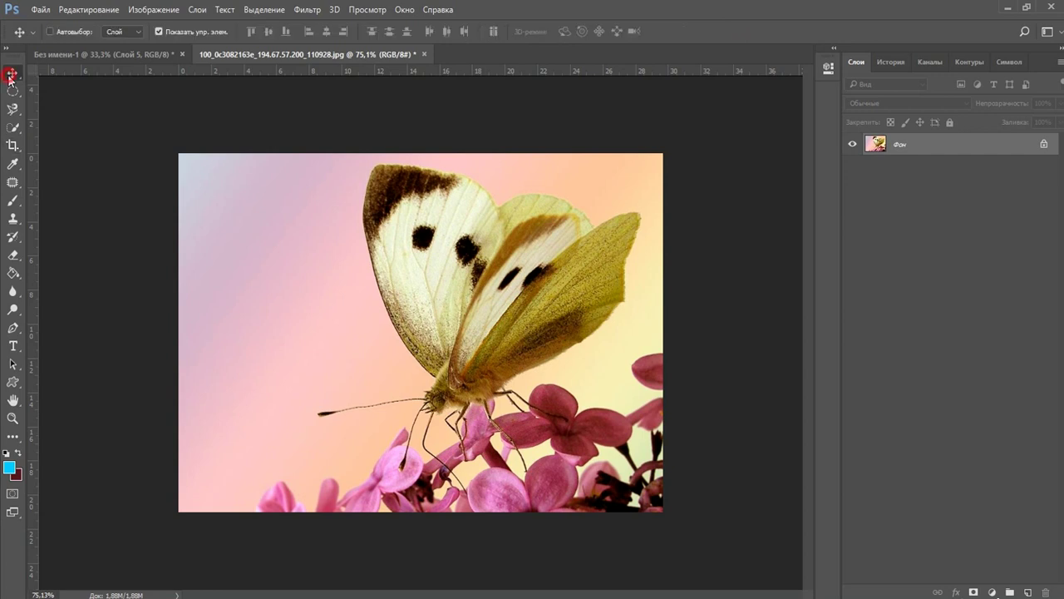
Zoom the photo to 100% and eyedrop a pale cream from the butterfly's wing as foreground colour
left_click(12, 166)
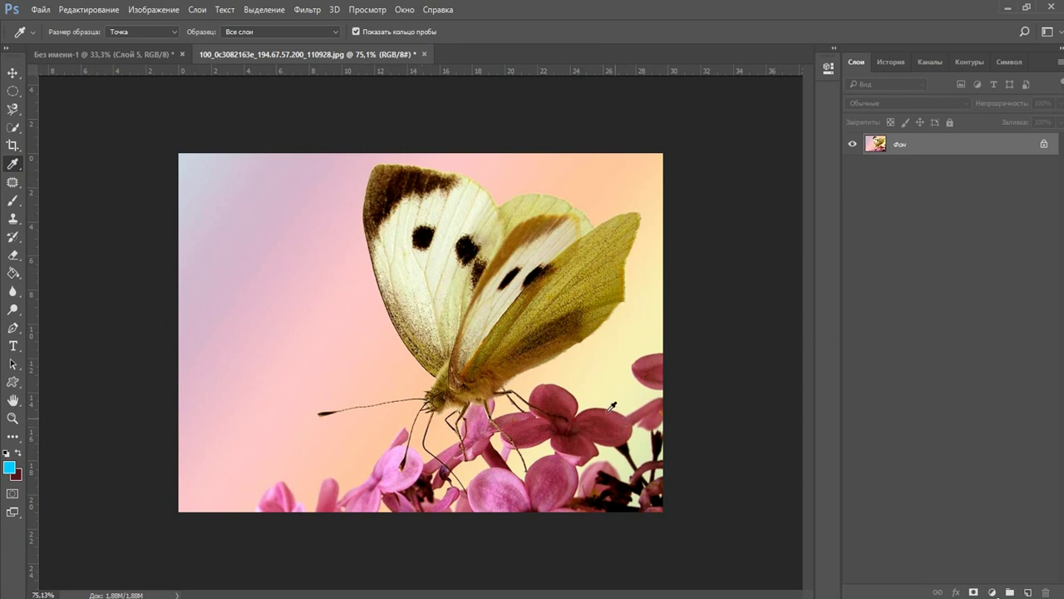
left_click(621, 436, "ctrl")
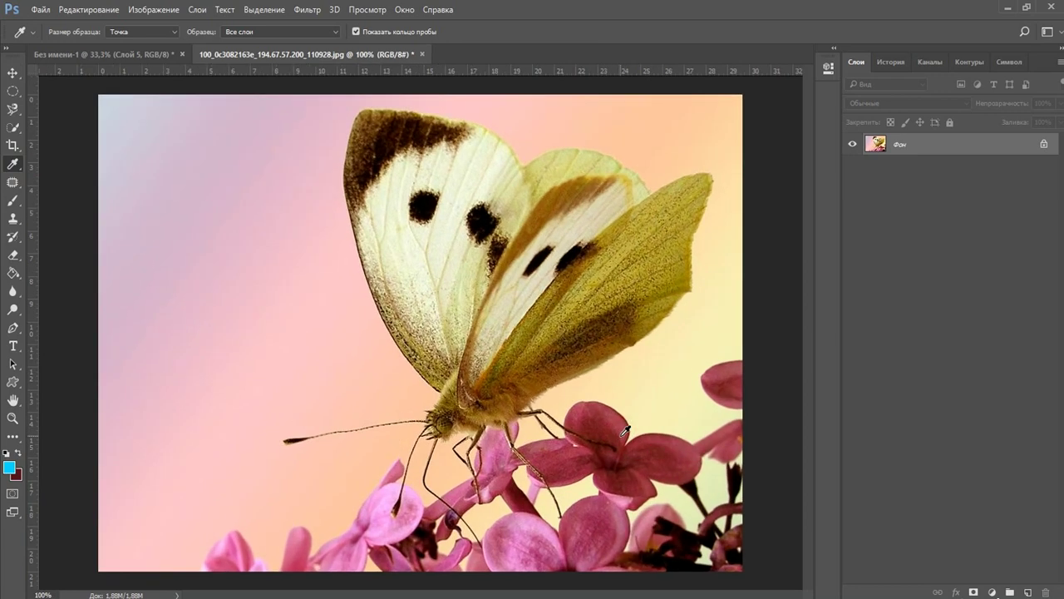
left_click(9, 468)
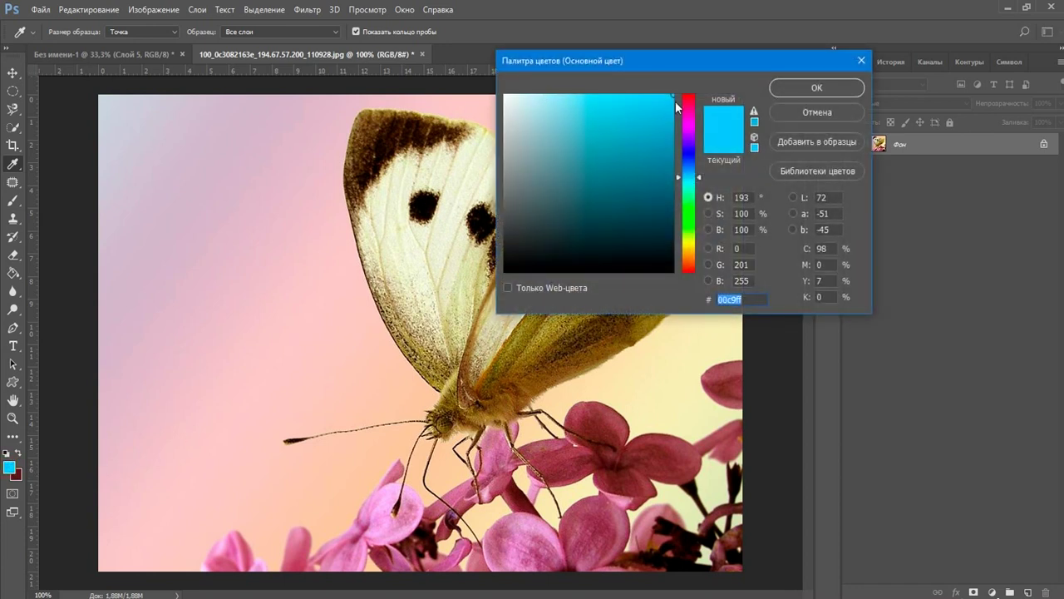
left_click(809, 111)
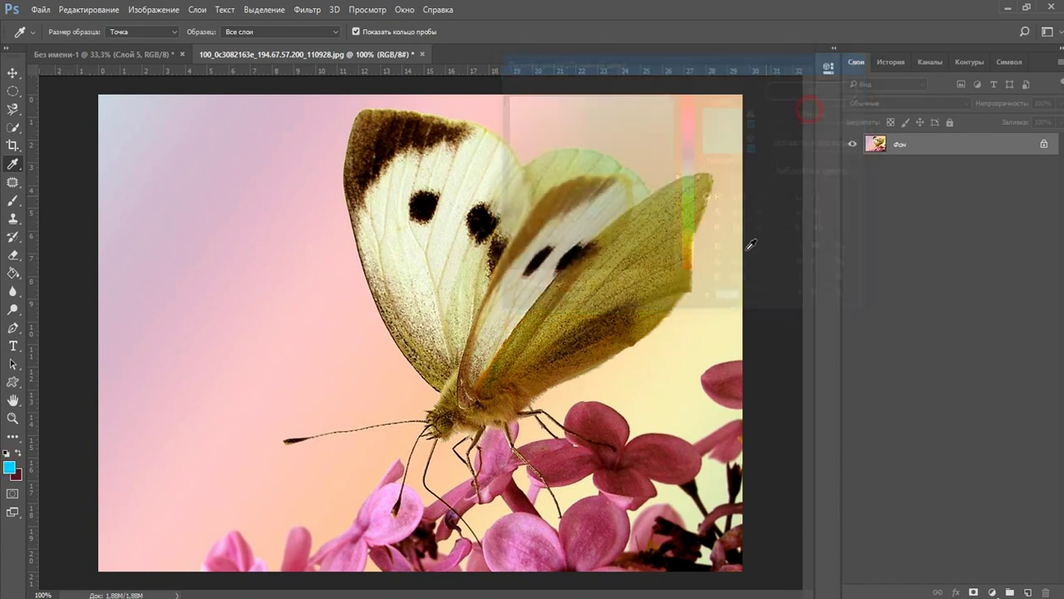
left_click(607, 424)
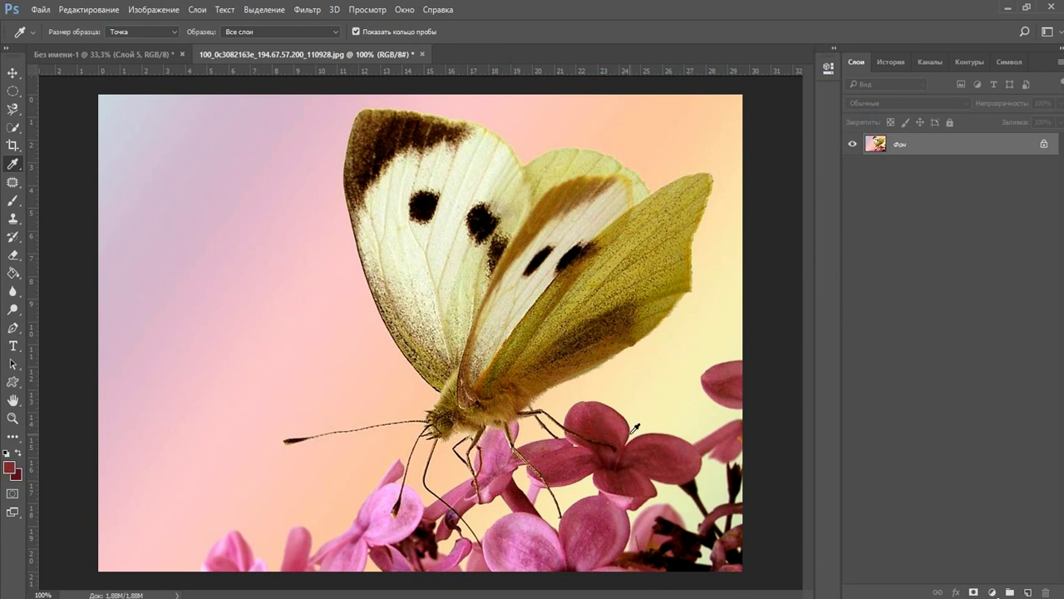
left_click(227, 364)
left_click(388, 197)
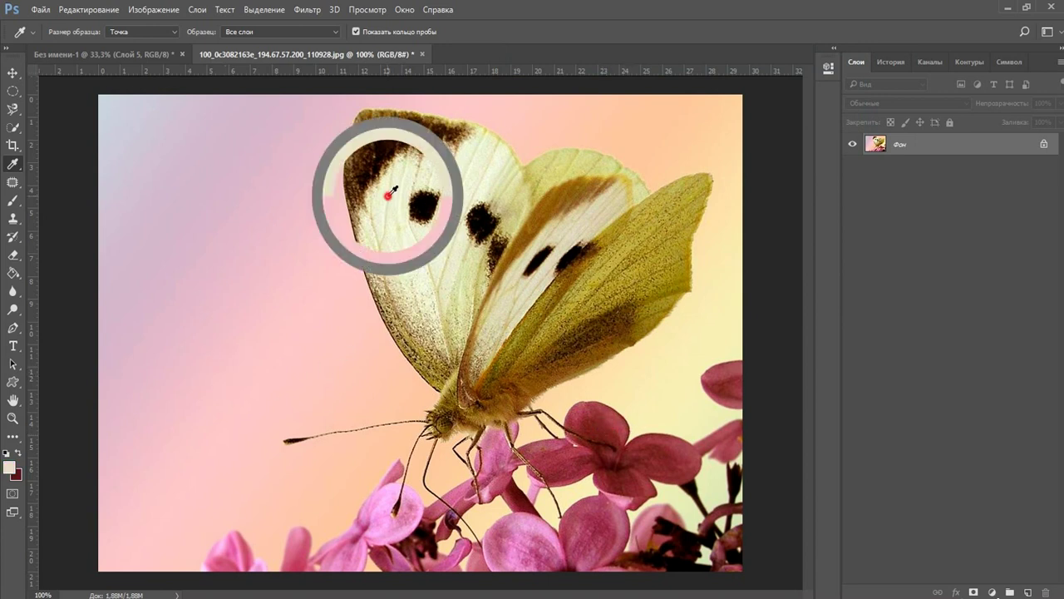
left_click(619, 107)
left_click_drag(619, 106, 682, 129)
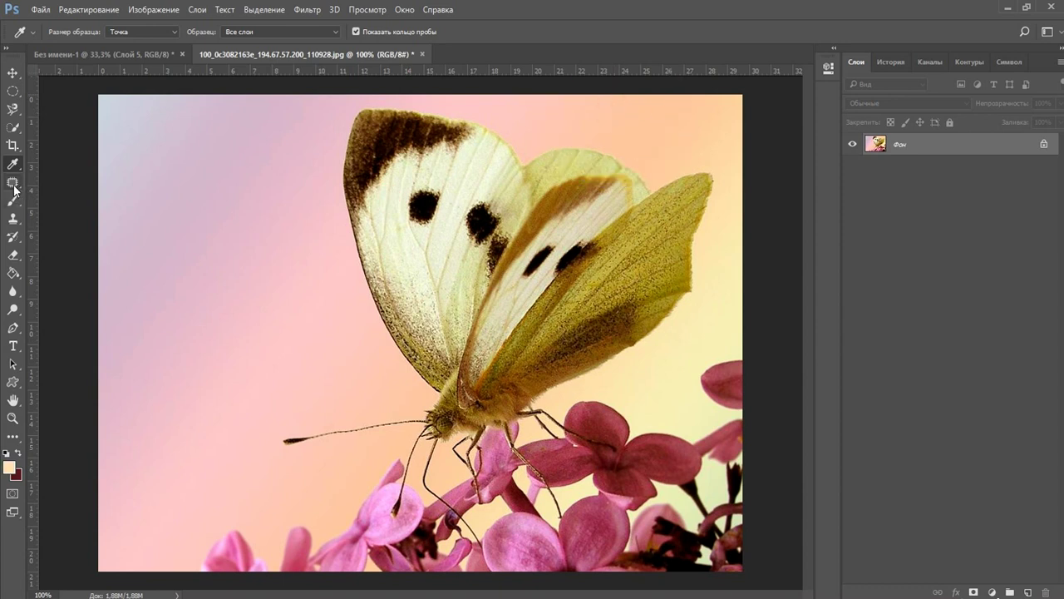
left_click(14, 183)
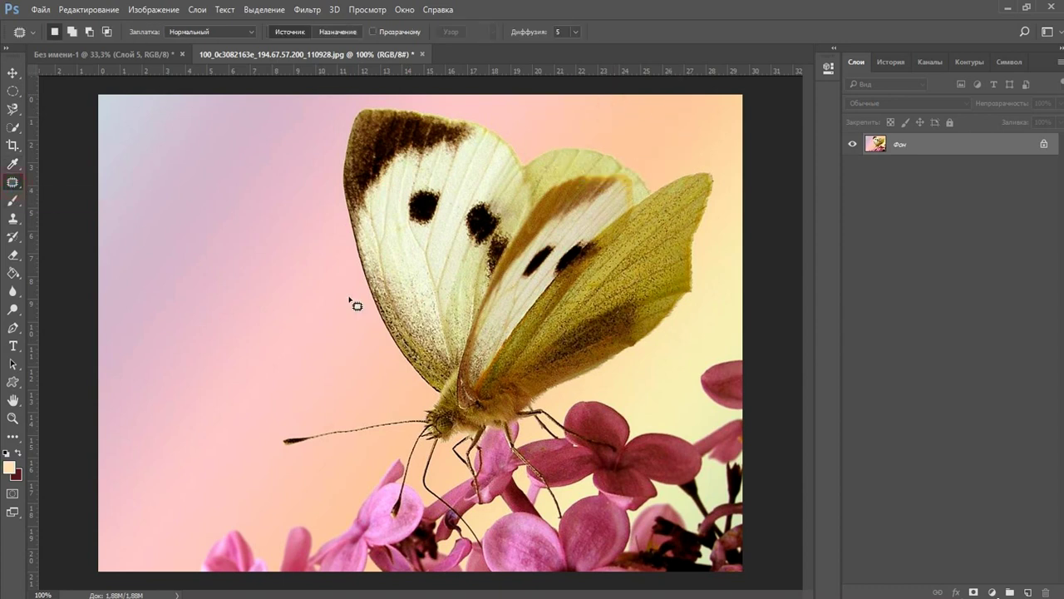
Patch out the butterfly's long left antenna with clean background from above it
scroll(343, 376, "down", 2)
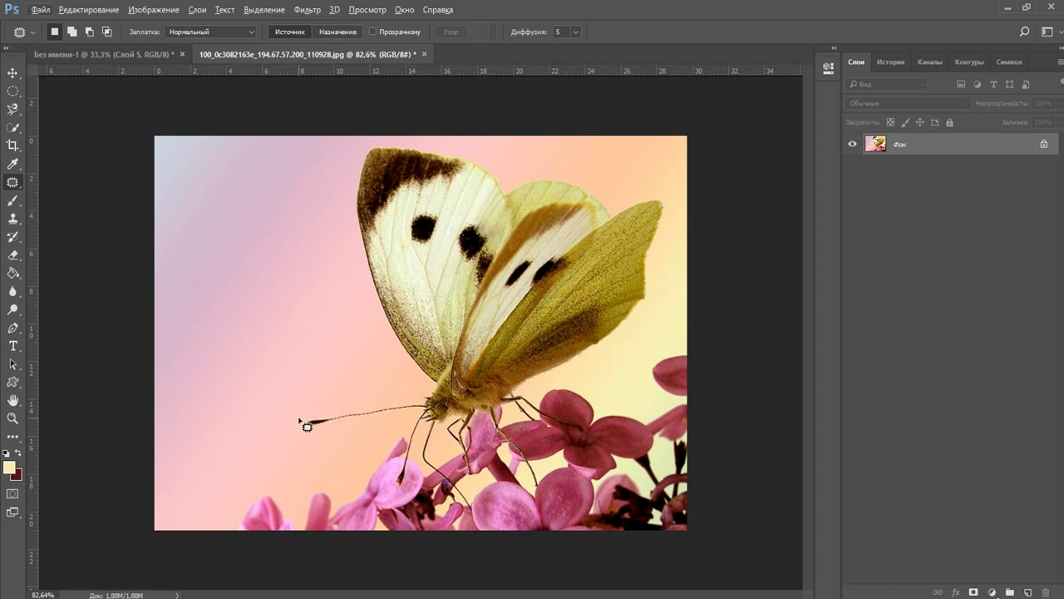
key("ctrl+plus")
key("ctrl+plus")
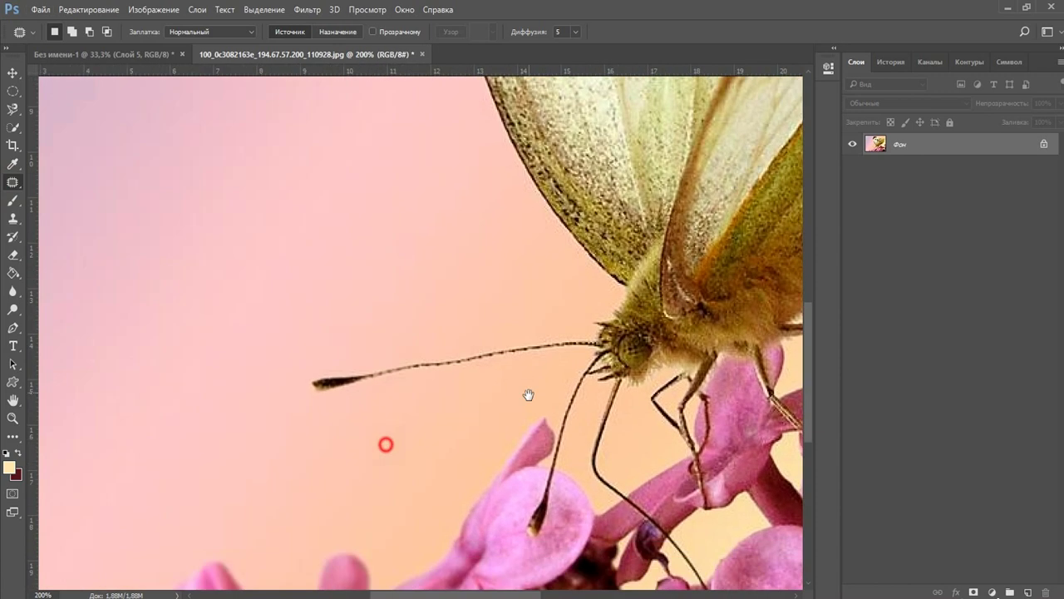
mouse_move(334, 336)
left_mouse_down()
mouse_move(558, 349)
mouse_move(341, 331)
left_mouse_up()
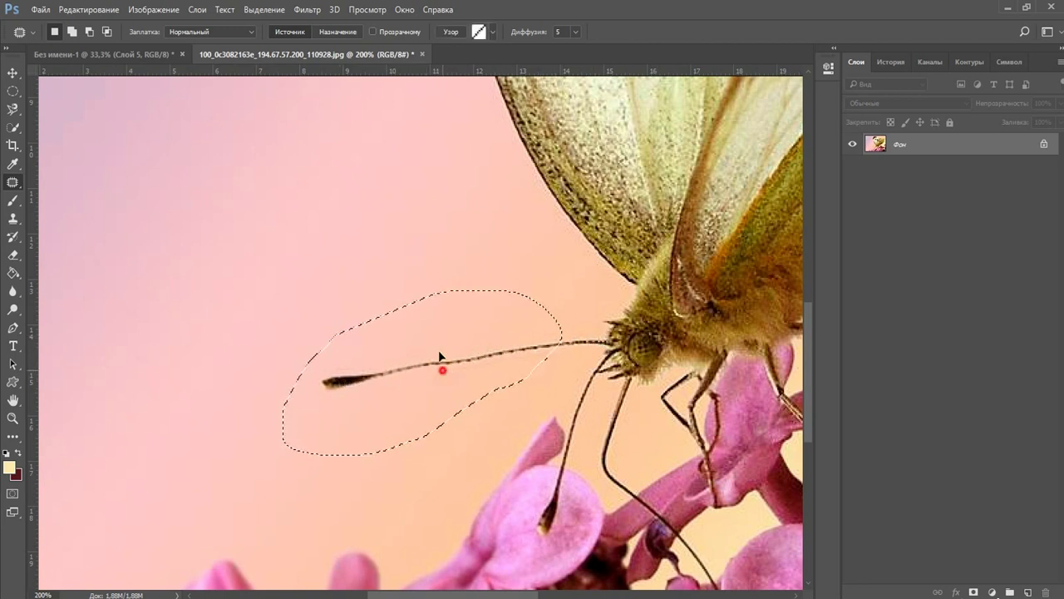
left_click_drag(441, 368, 408, 238)
key("ctrl+d")
key("ctrl+0")
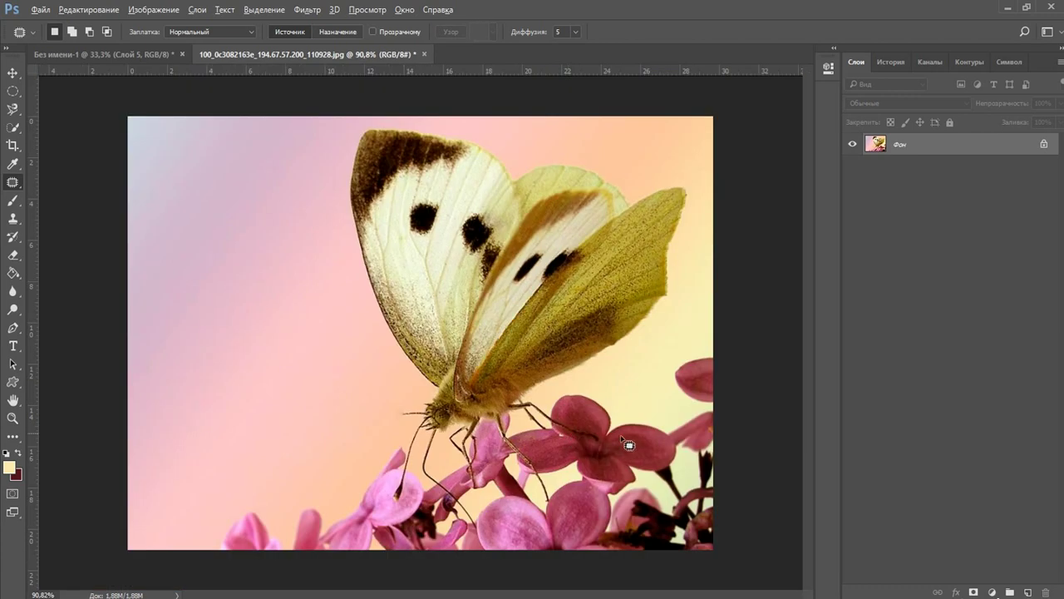
Patch away the remaining antenna tip near the head and bring in the metal splash image
scroll(400, 456, "up", 4)
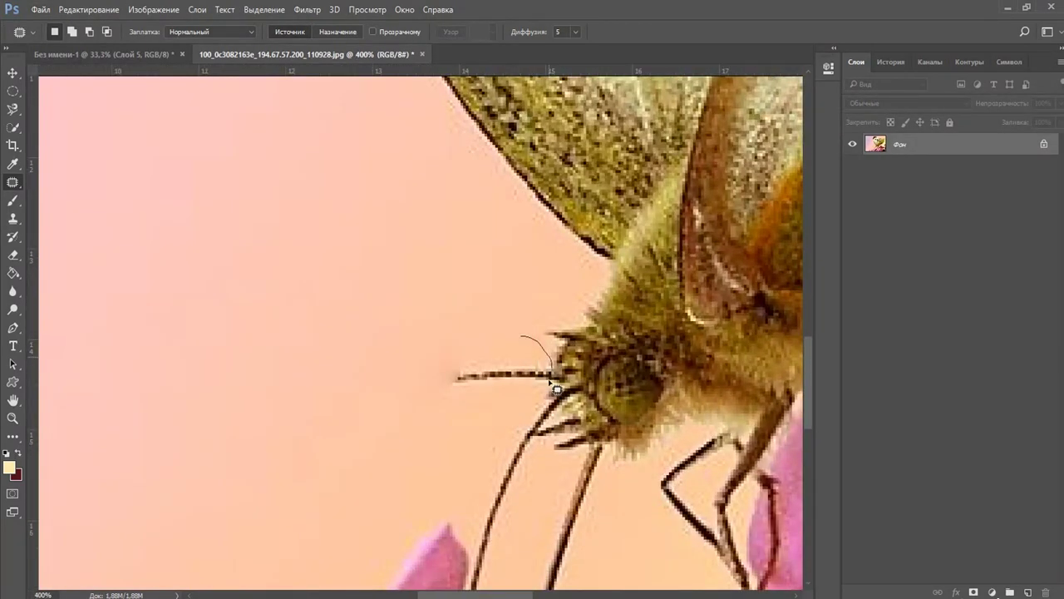
mouse_move(549, 366)
left_mouse_down()
mouse_move(466, 430)
mouse_move(408, 331)
mouse_move(545, 345)
left_mouse_up()
left_click_drag(505, 384, 382, 244)
key("ctrl+d")
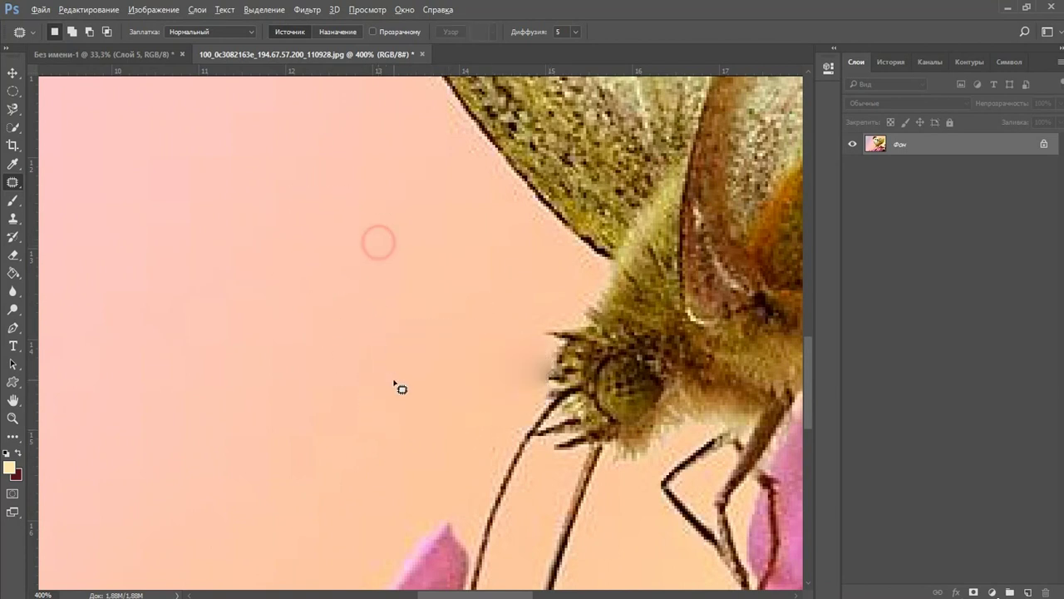
scroll(399, 385, "down", 5)
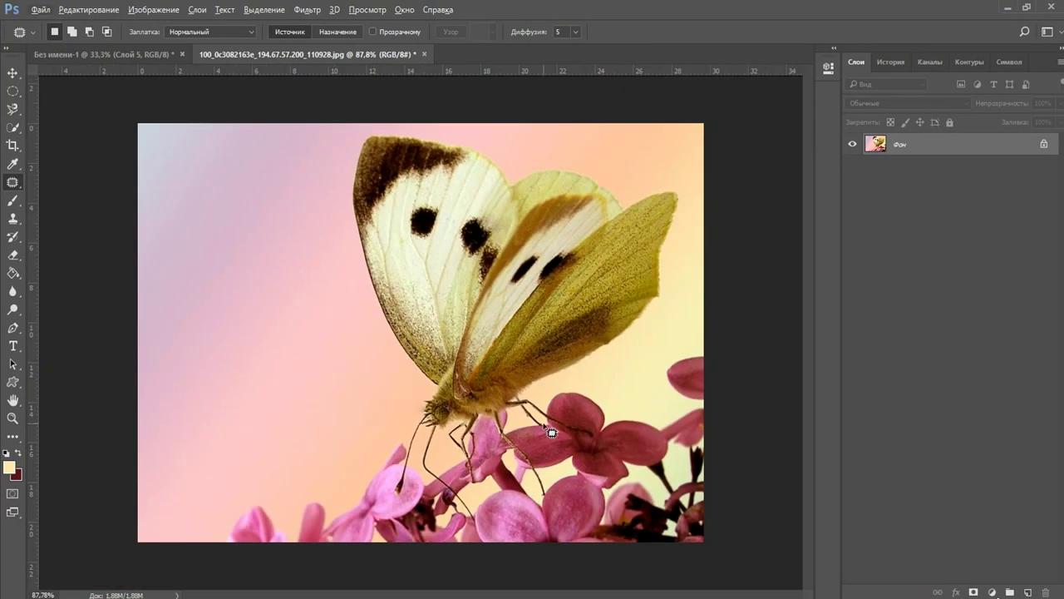
key("alt+Tab")
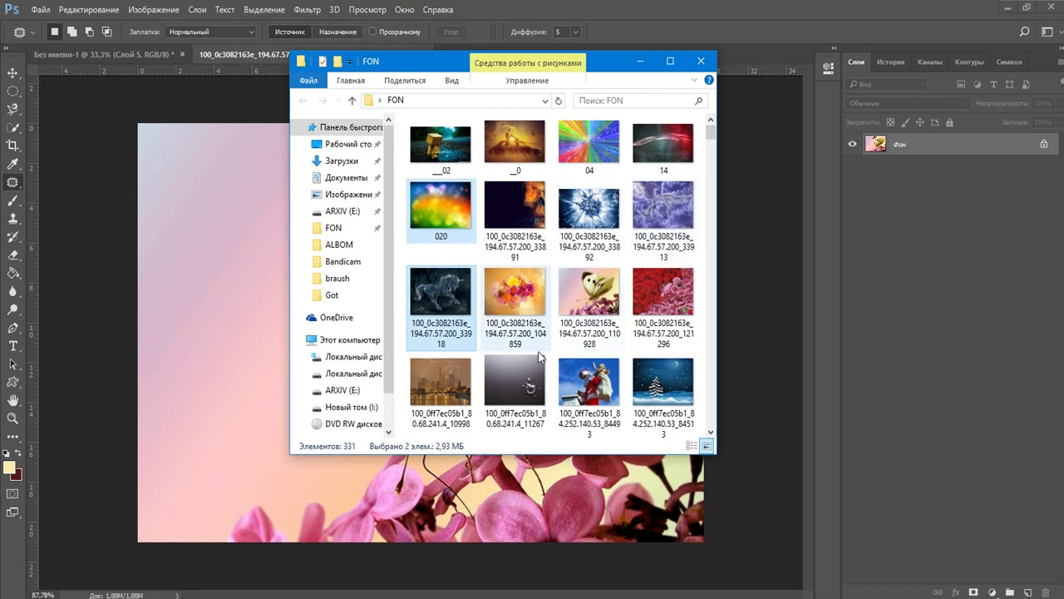
left_click_drag(521, 389, 773, 77)
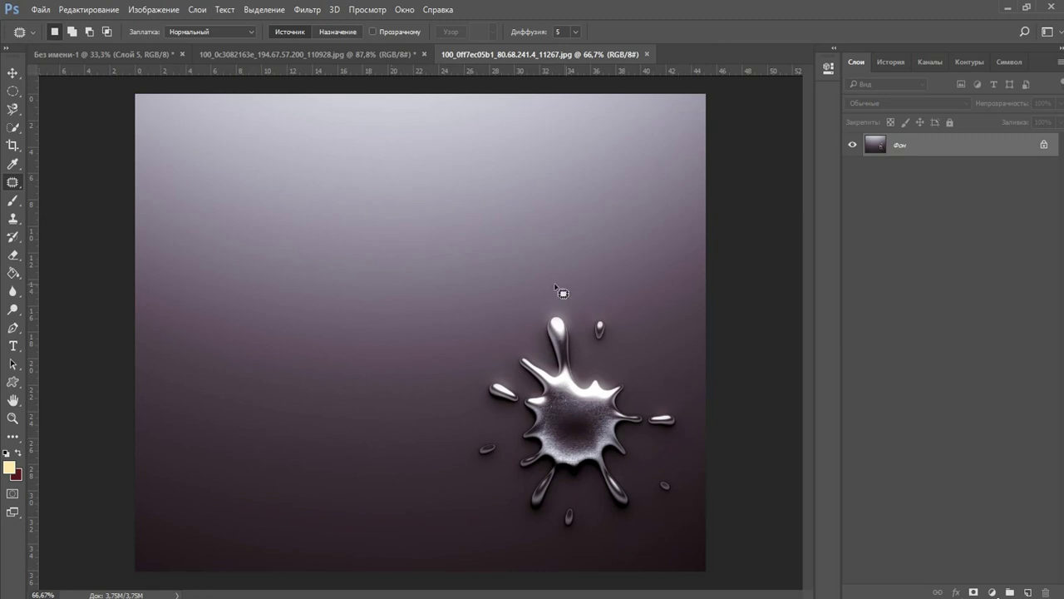
Lasso loosely around the silver splash, try a patch, then undo back to the selection
mouse_move(670, 513)
left_mouse_down()
mouse_move(684, 464)
mouse_move(674, 352)
mouse_move(499, 322)
mouse_move(489, 516)
mouse_move(672, 516)
left_mouse_up()
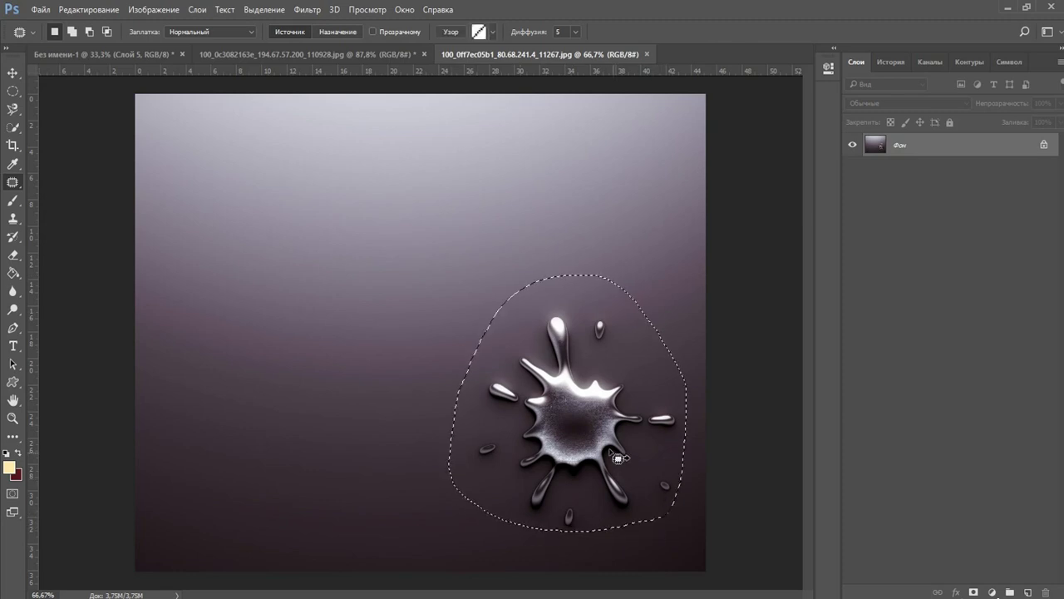
left_click_drag(593, 420, 348, 443)
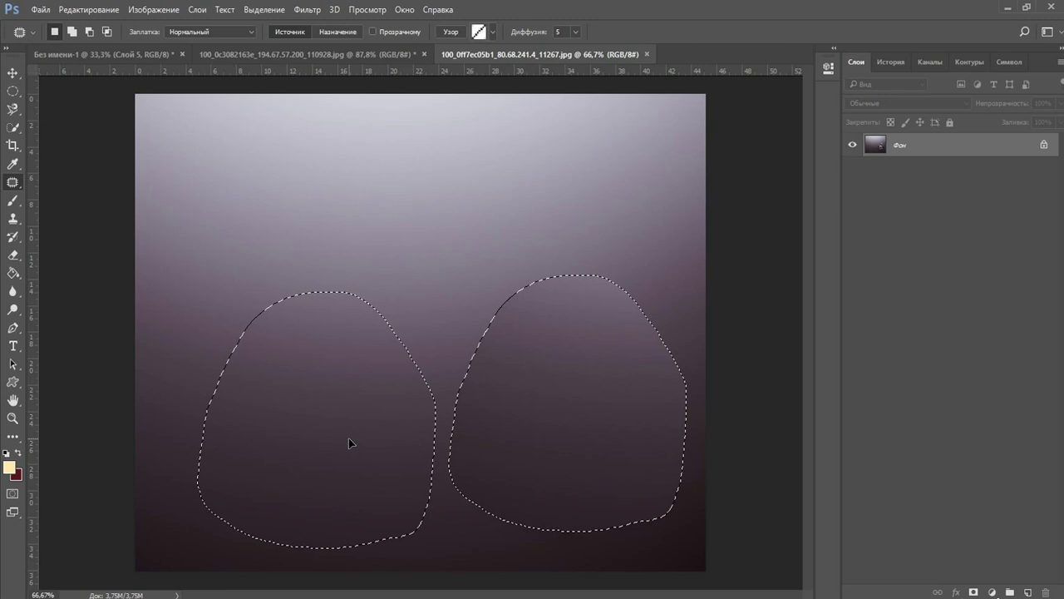
left_click(352, 191)
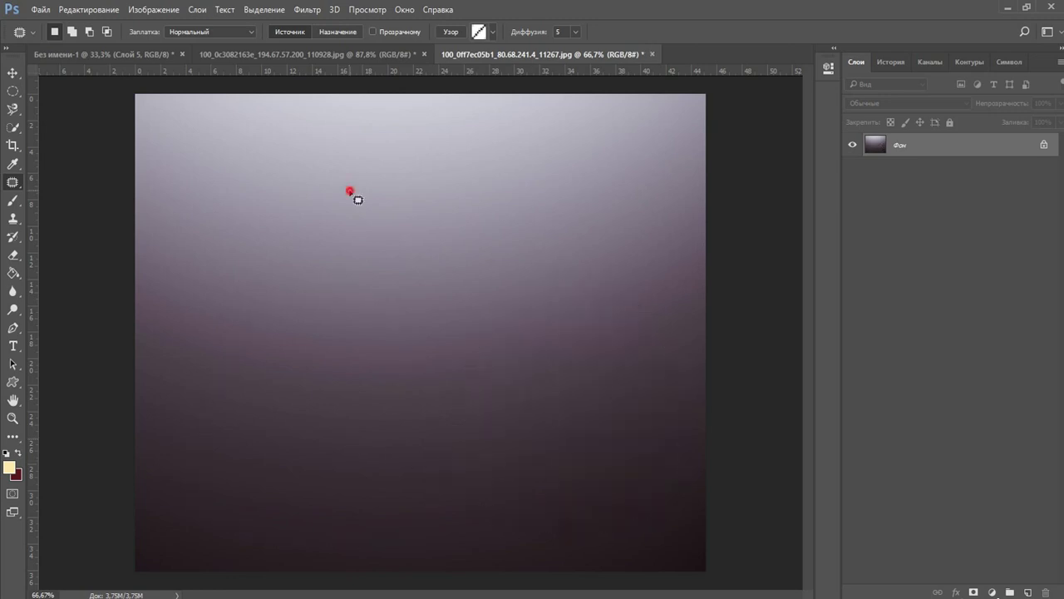
scroll(471, 408, "down", 3)
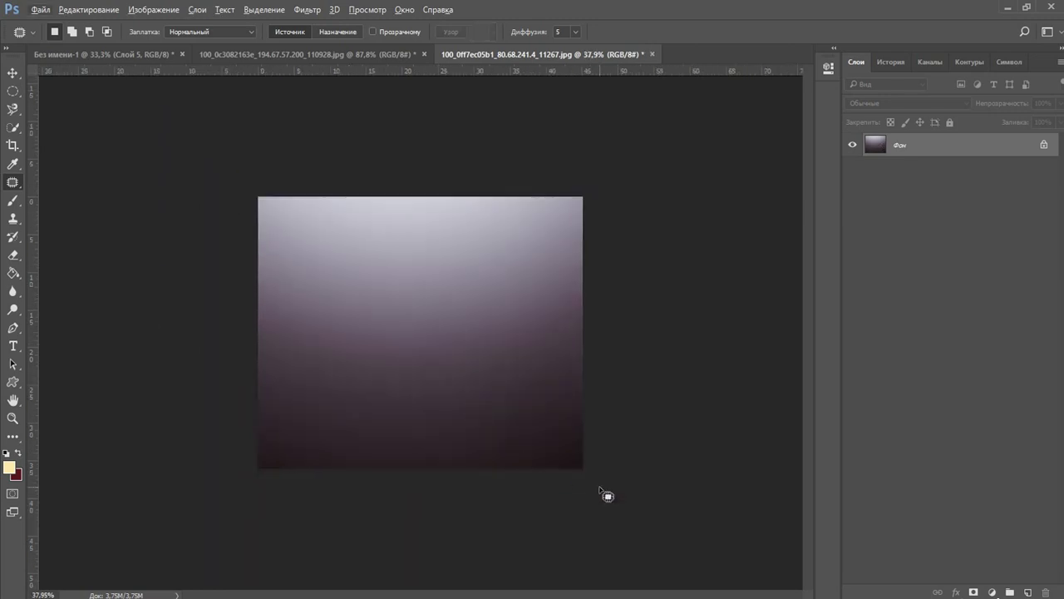
scroll(413, 356, "up", 1)
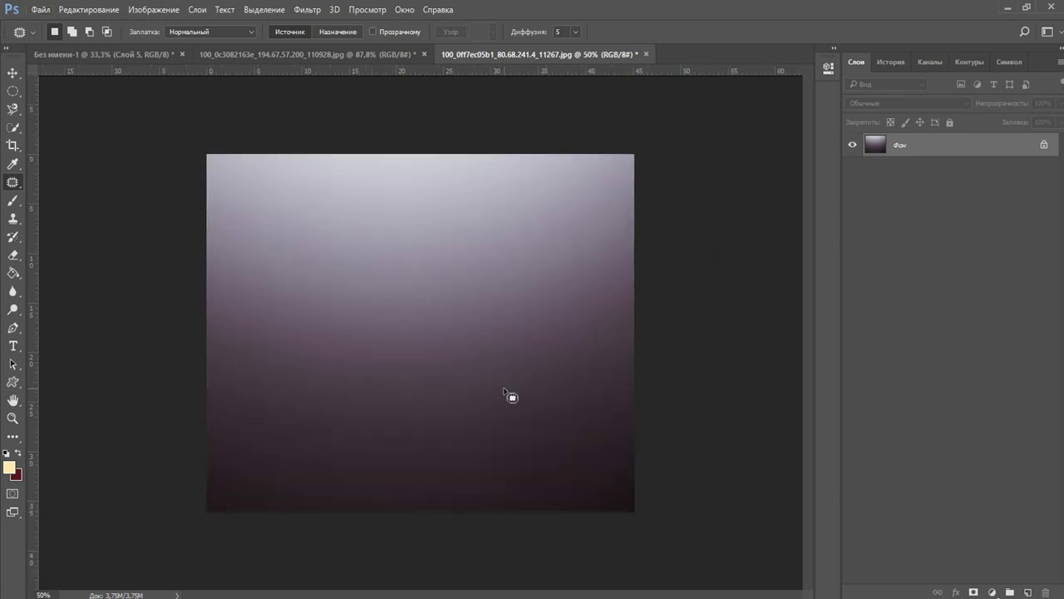
key("ctrl+alt+z")
key("ctrl+alt+z")
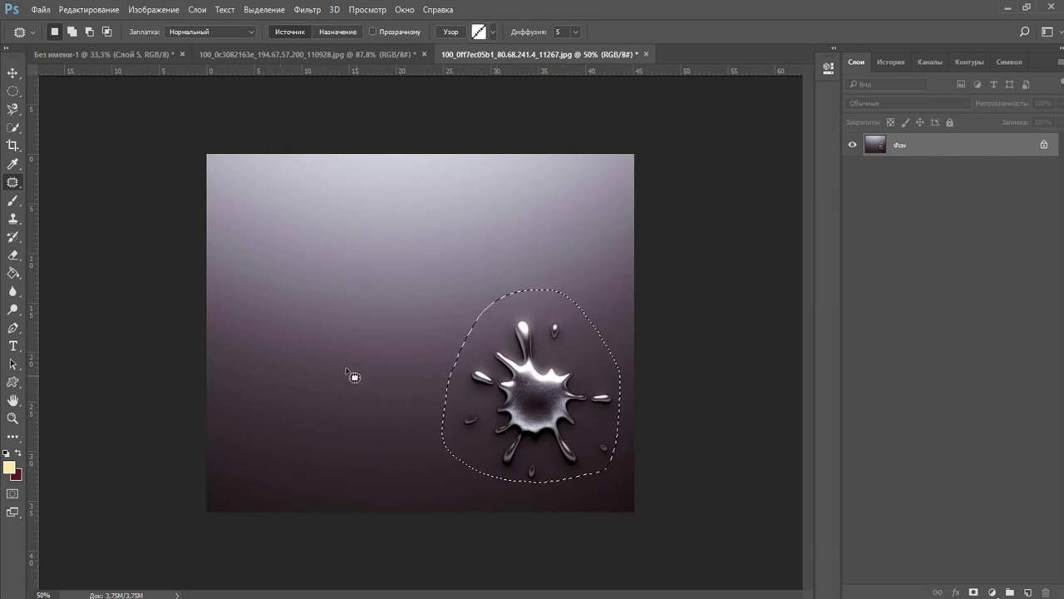
Clone-stamp the original silver splash into a matching second splash beside it
left_click(12, 220)
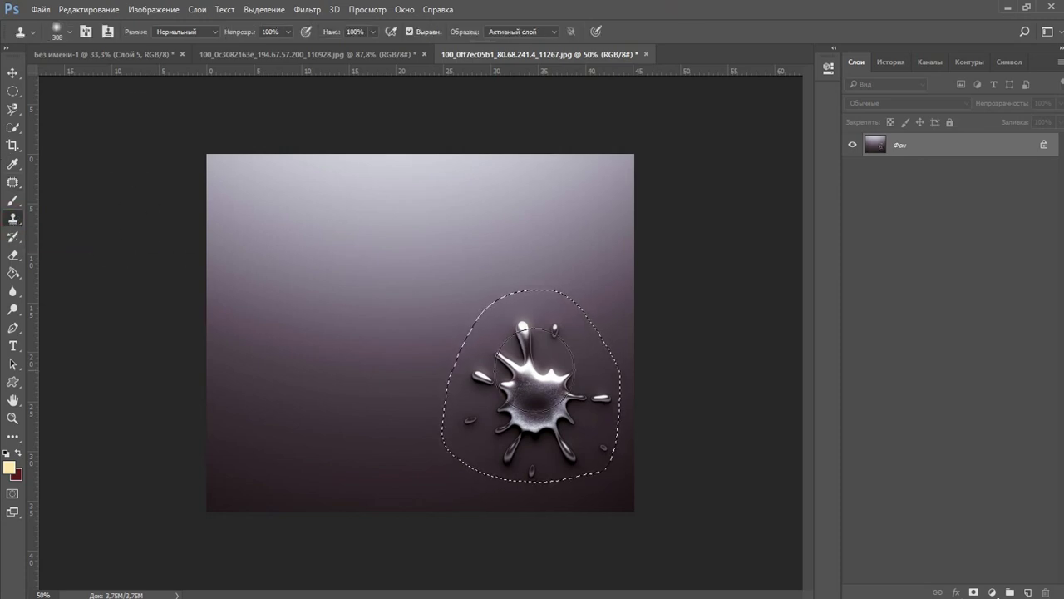
key("ctrl+d")
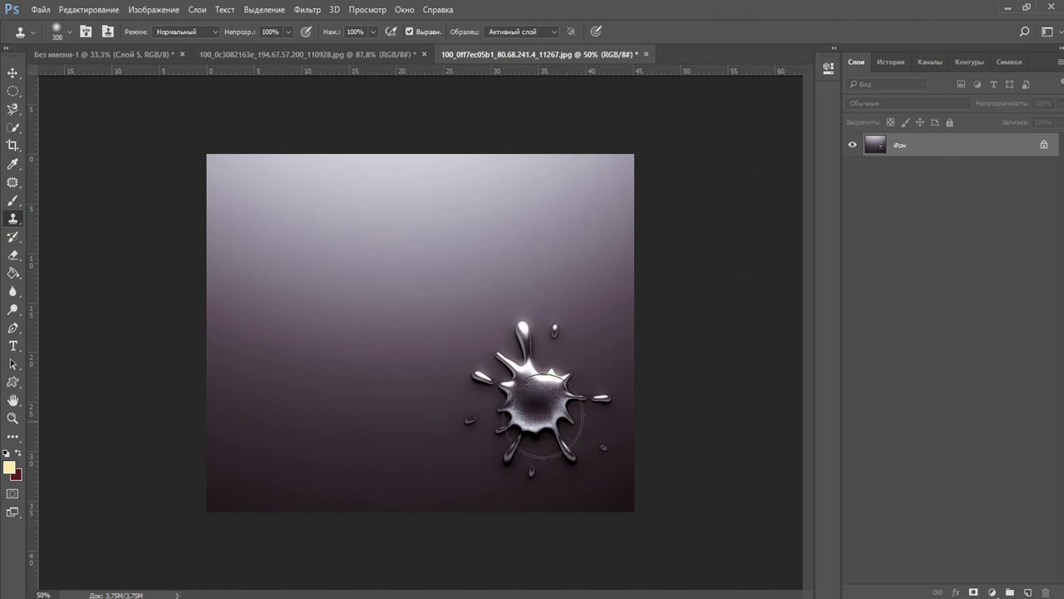
key("ctrl+plus")
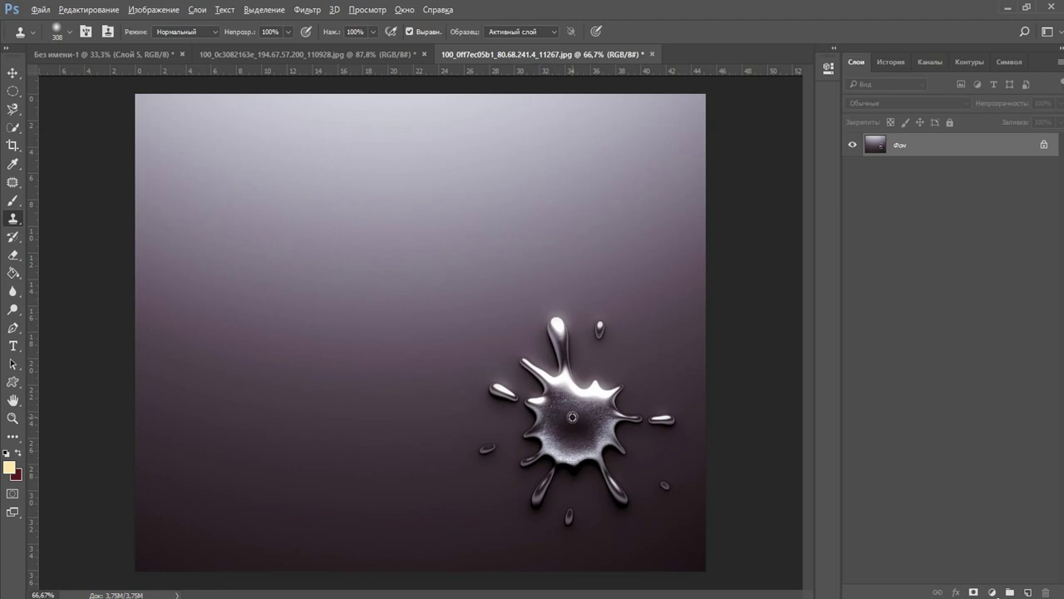
left_click(572, 417, "alt")
mouse_move(283, 413)
left_mouse_down()
mouse_move(325, 390)
mouse_move(264, 380)
mouse_move(252, 347)
mouse_move(238, 451)
mouse_move(325, 460)
mouse_move(368, 380)
mouse_move(316, 404)
mouse_move(257, 332)
mouse_move(268, 468)
left_mouse_up()
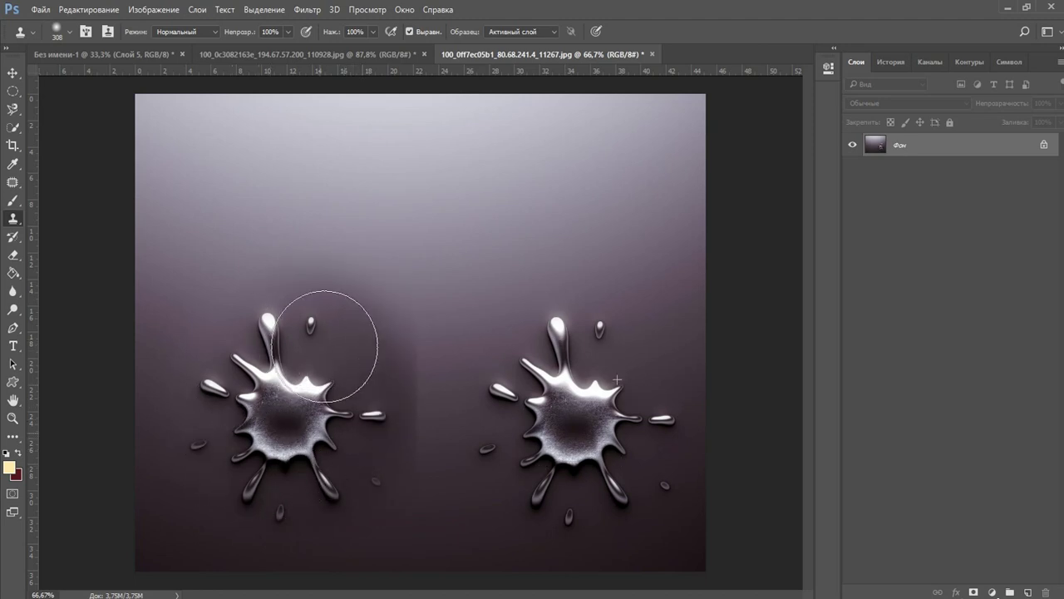
scroll(662, 491, "down", 3)
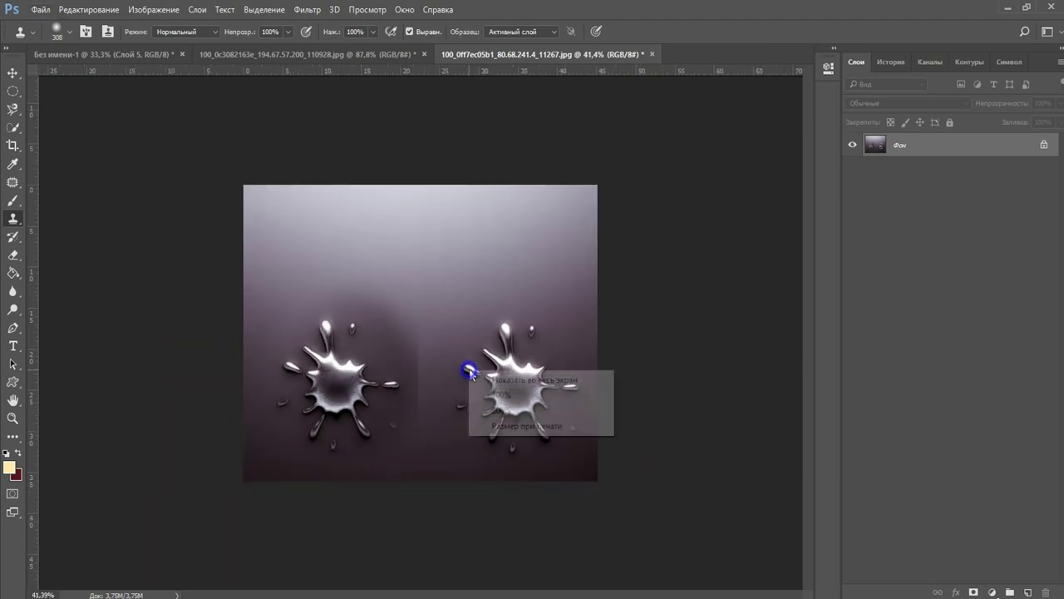
scroll(485, 373, "up", 3)
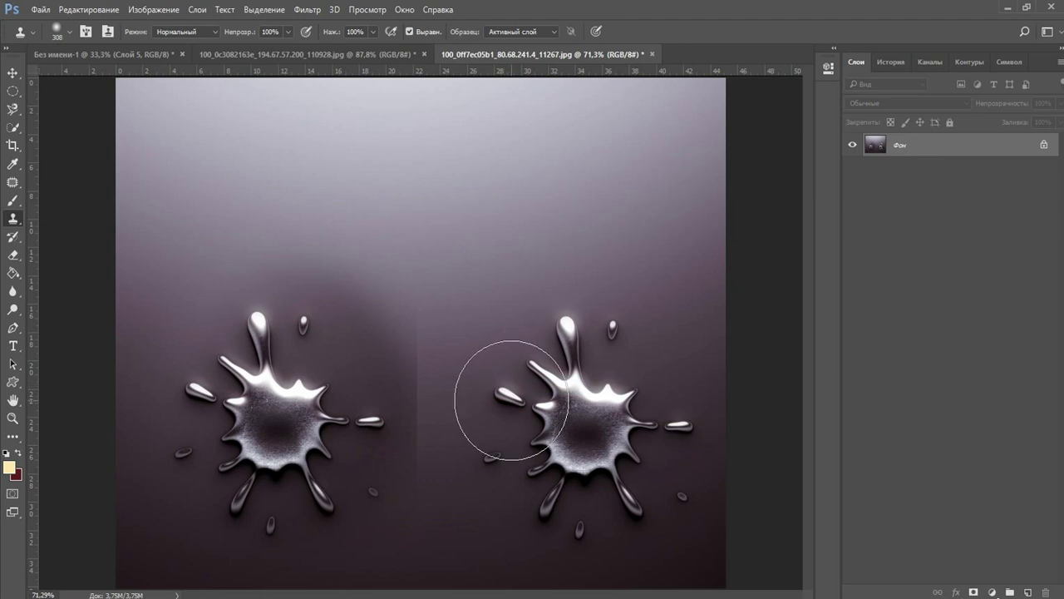
scroll(549, 408, "down", 1)
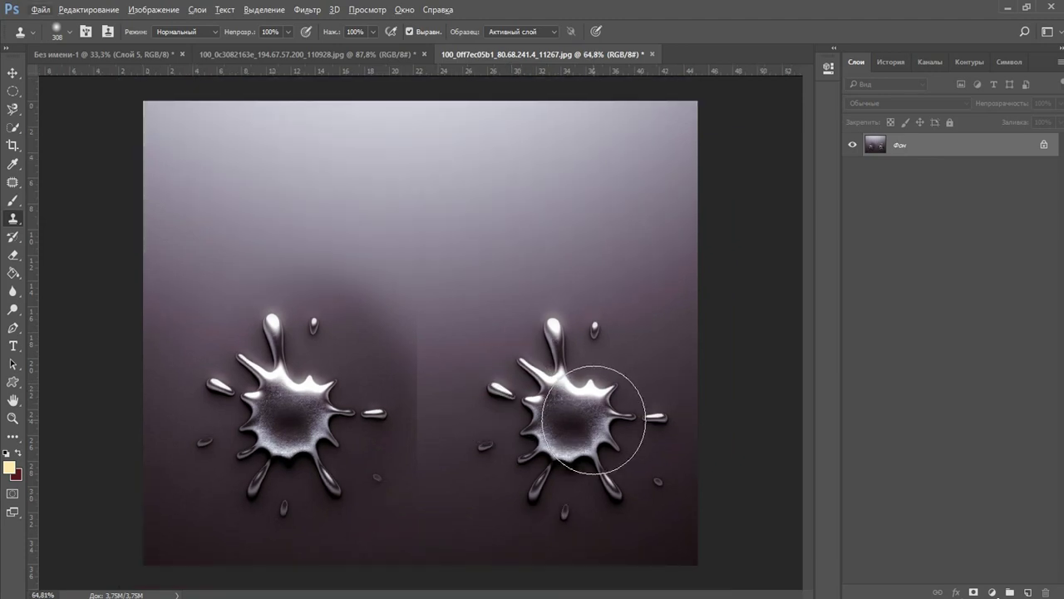
left_click(12, 200)
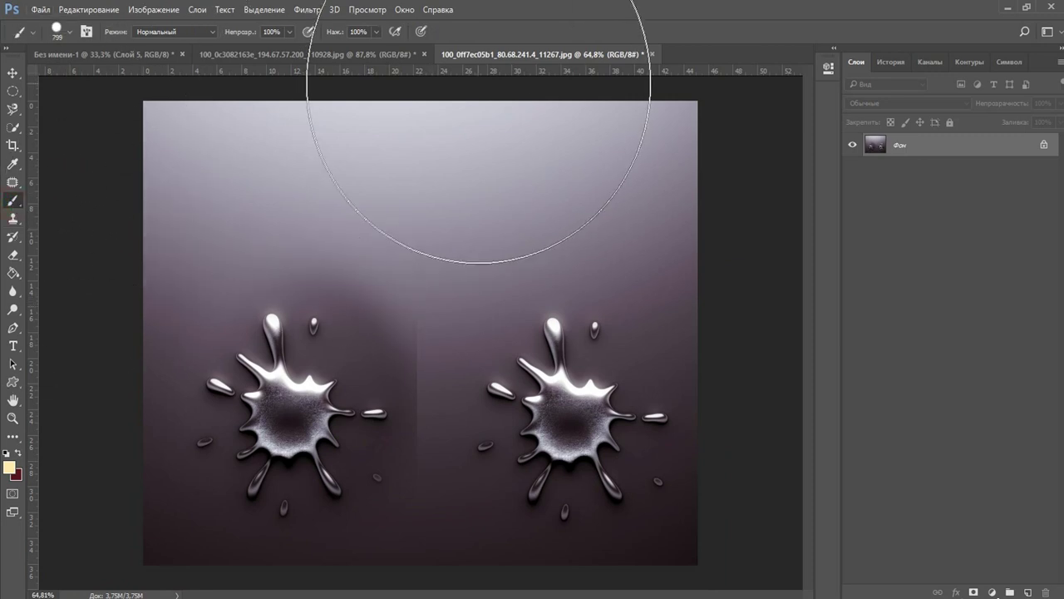
In Без имени-1, select butterfly layers Слой 1–5 and delete them
left_click(104, 54)
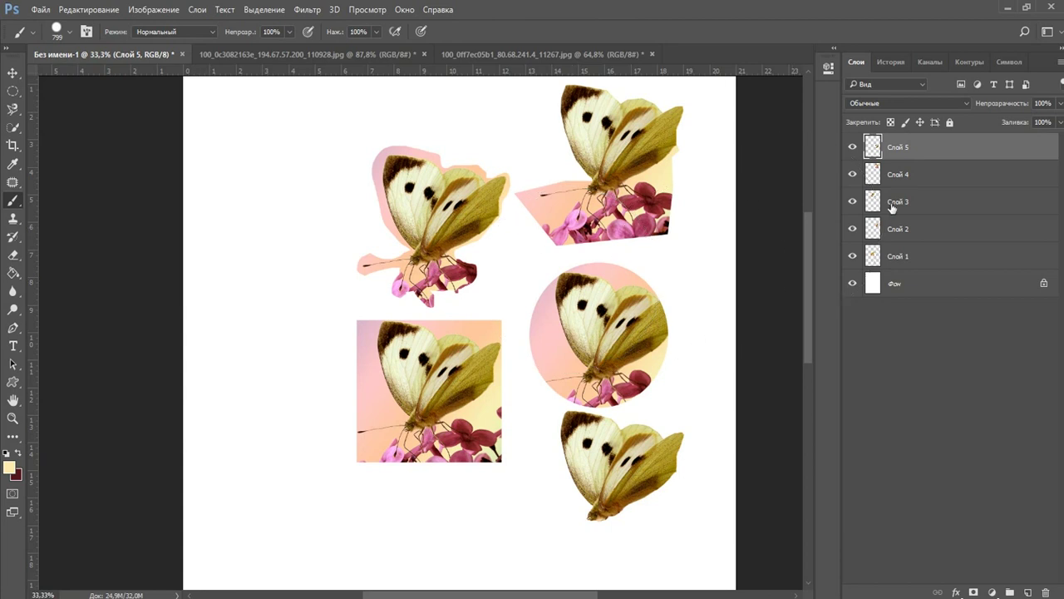
left_click(915, 262, "shift")
left_click_drag(915, 262, 1047, 591)
key("ctrl+z")
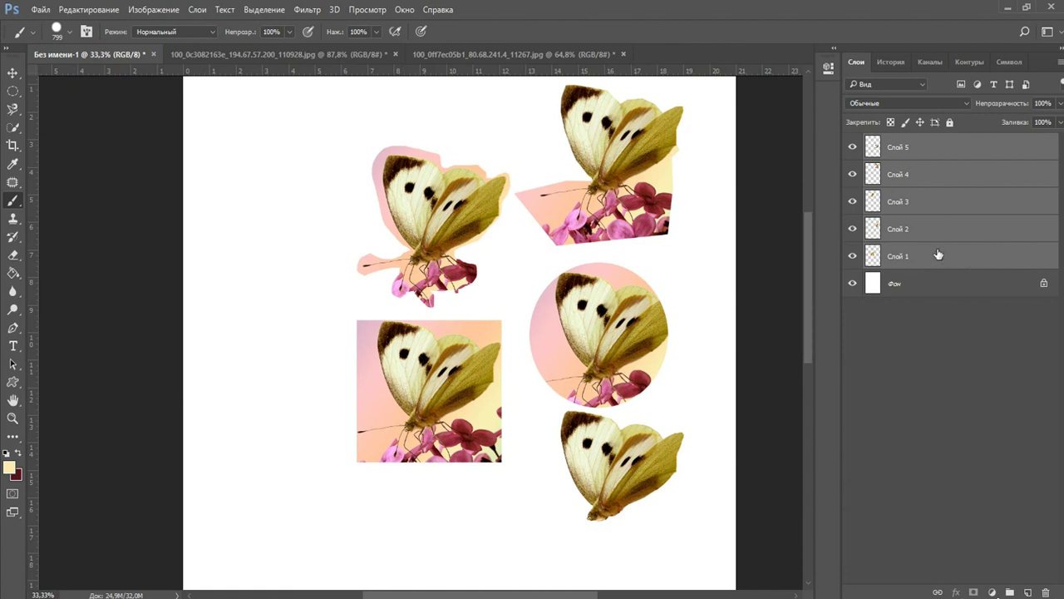
left_click_drag(939, 250, 1048, 591)
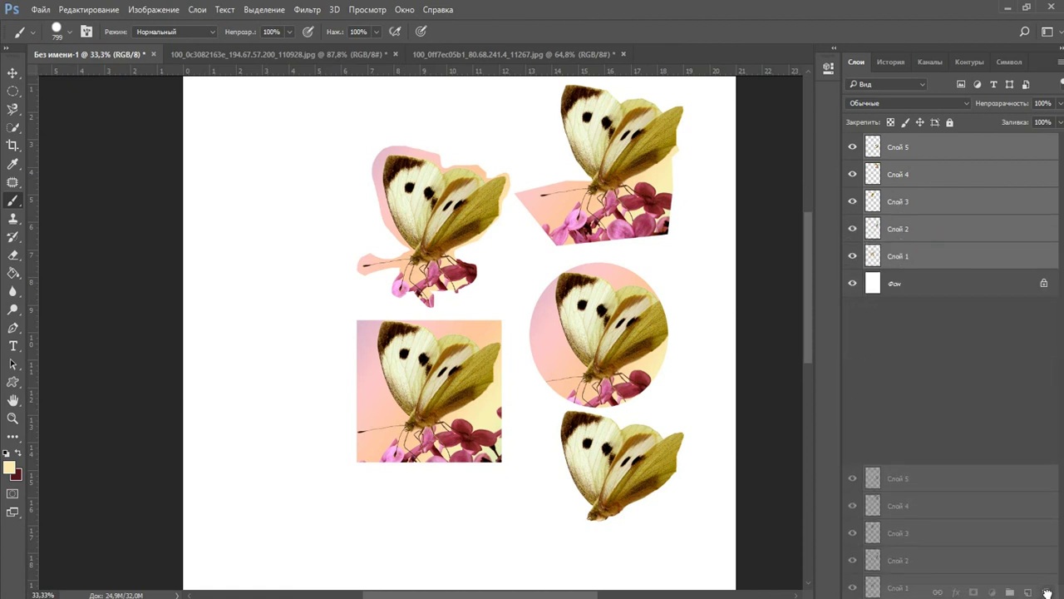
left_click_drag(1047, 590, 1025, 258)
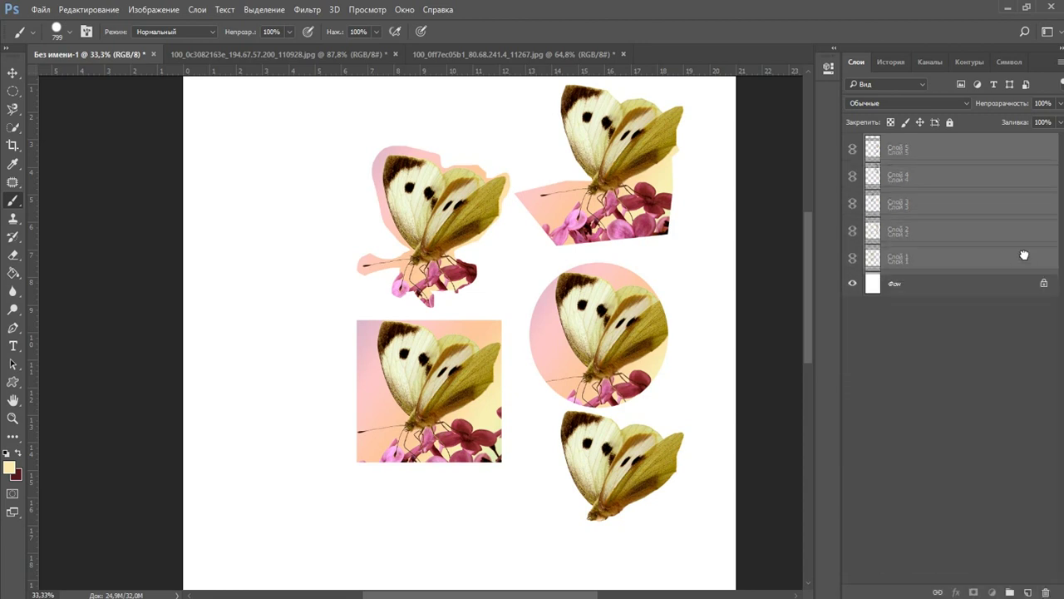
key("Delete")
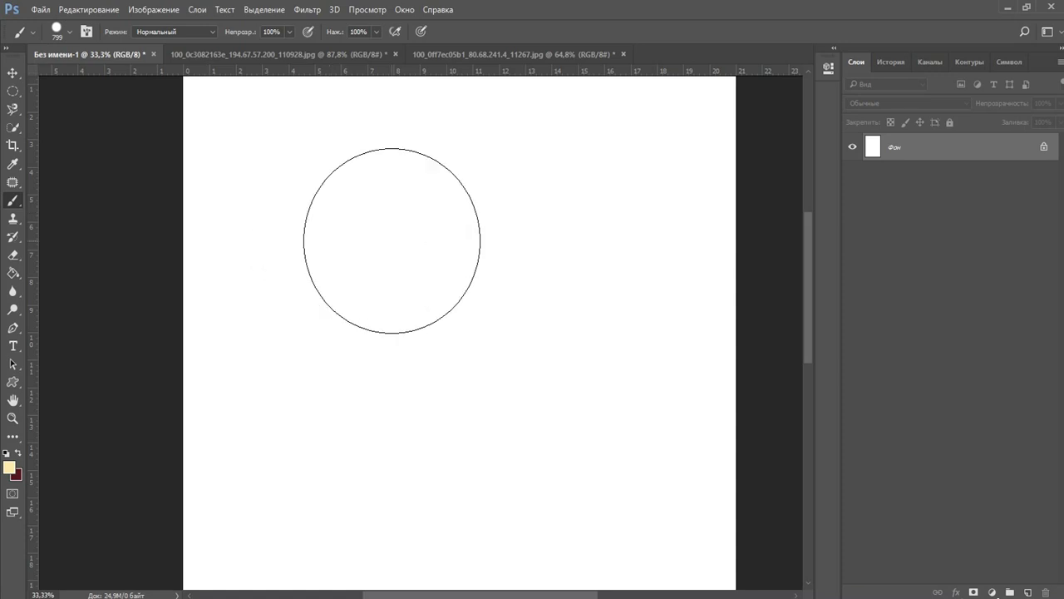
Shrink the brush to roughly 397 px, then zoom and pan around the blank page
mouse_move(374, 200)
left_mouse_down()
mouse_move(360, 90)
mouse_move(397, 255)
left_mouse_up()
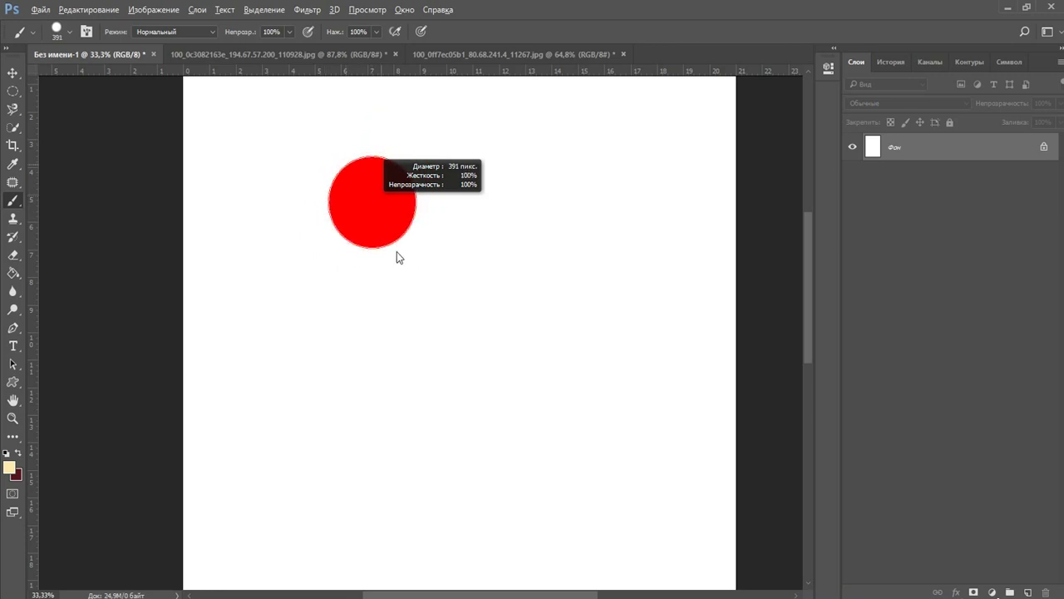
scroll(278, 241, "up", 2)
mouse_move(274, 173)
left_mouse_down()
mouse_move(413, 338)
mouse_move(325, 385)
left_mouse_up()
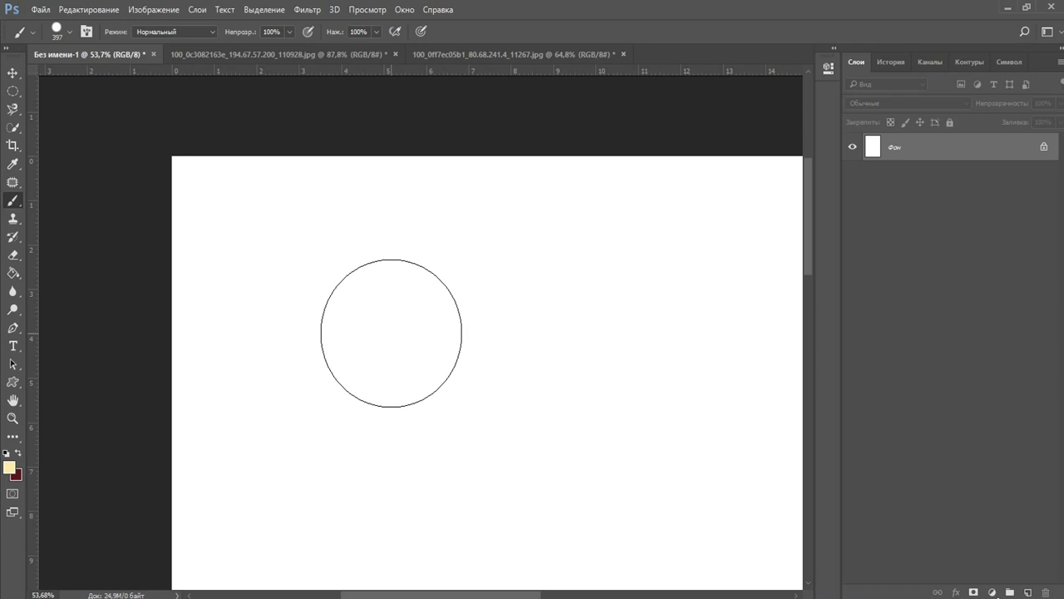
scroll(445, 338, "down", 4)
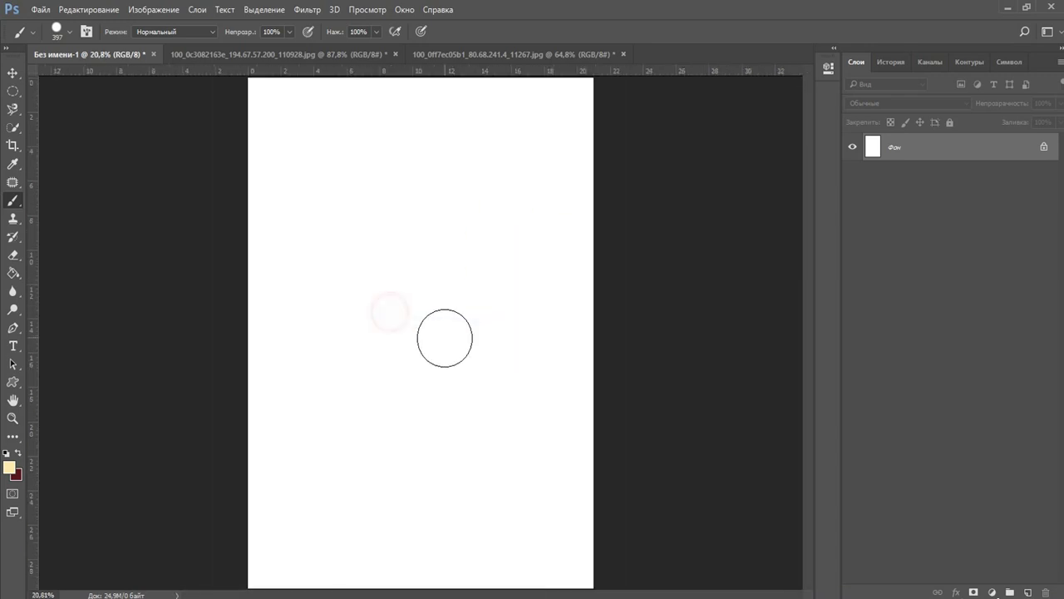
scroll(321, 157, "up", 1)
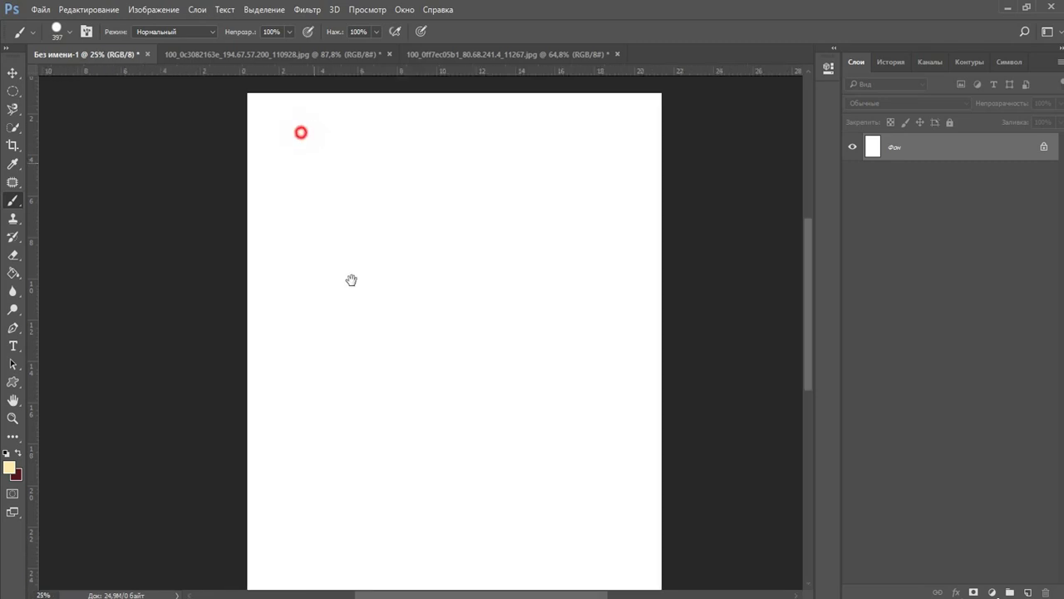
left_click_drag(300, 130, 321, 242)
scroll(321, 242, "up", 1)
mouse_move(380, 353)
left_mouse_down()
mouse_move(286, 294)
mouse_move(313, 319)
left_mouse_up()
scroll(262, 229, "up", 1)
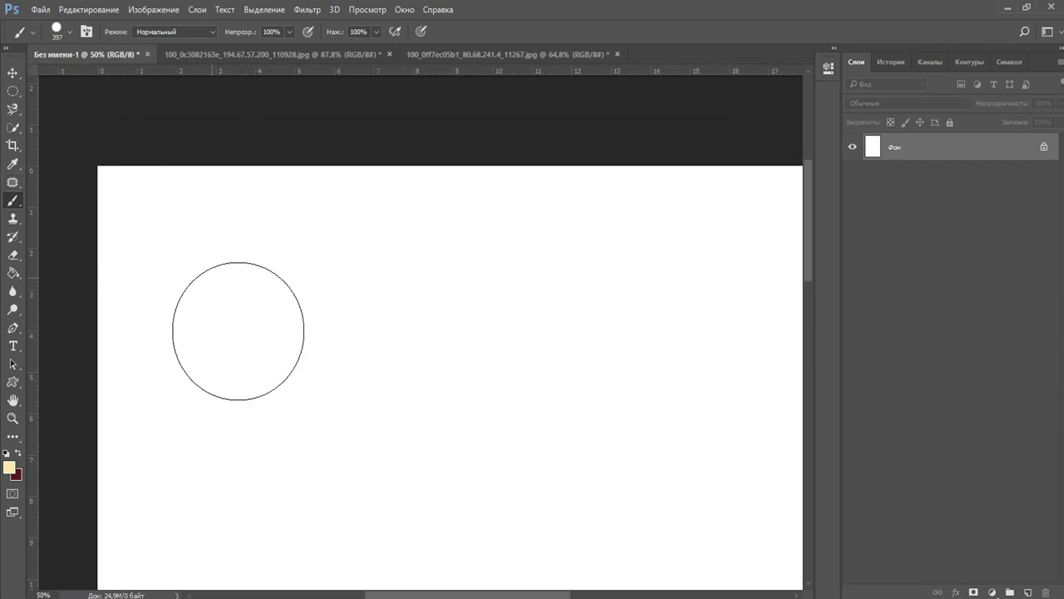
right_click(214, 243)
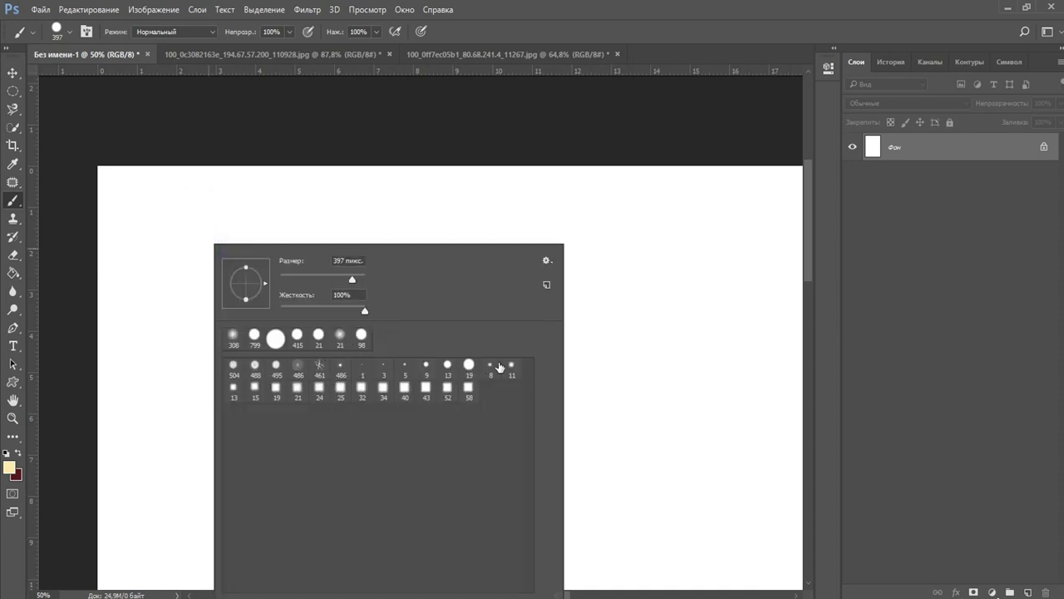
Choose the soft 308 preset and resize it to 401 px with 0% hardness
left_click(232, 336)
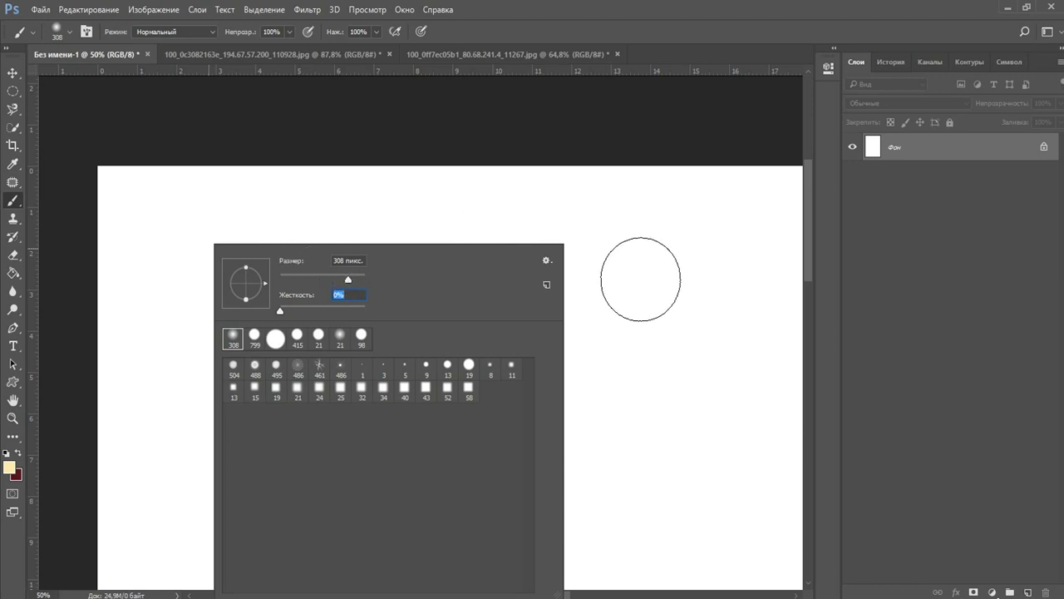
left_click_drag(314, 275, 304, 278)
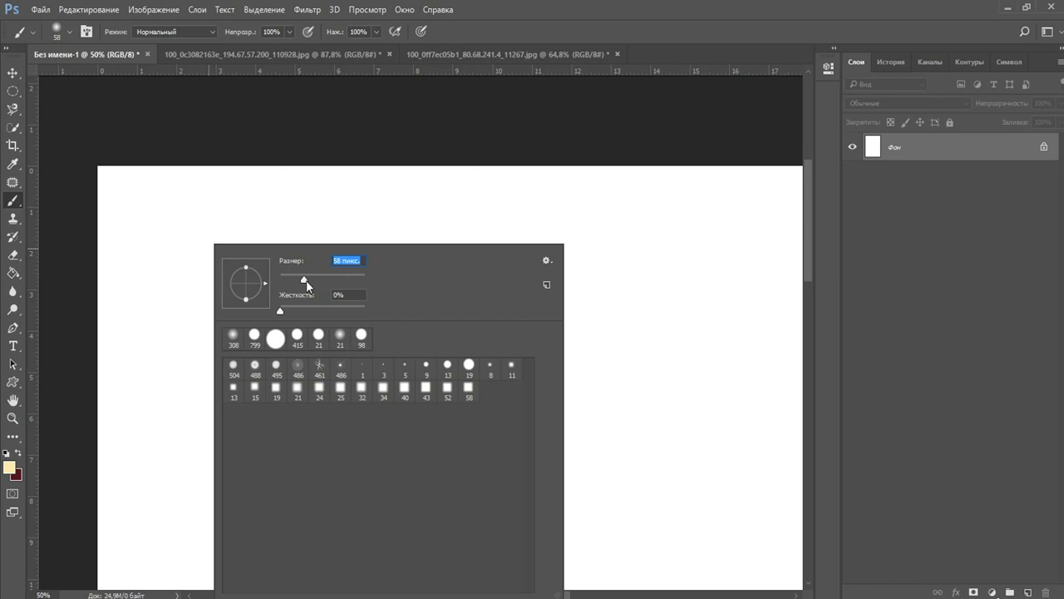
left_click_drag(320, 279, 341, 280)
left_click(280, 310)
Reset the colour to black and paint a soft 401 px test dab
key("Return")
left_click(214, 297)
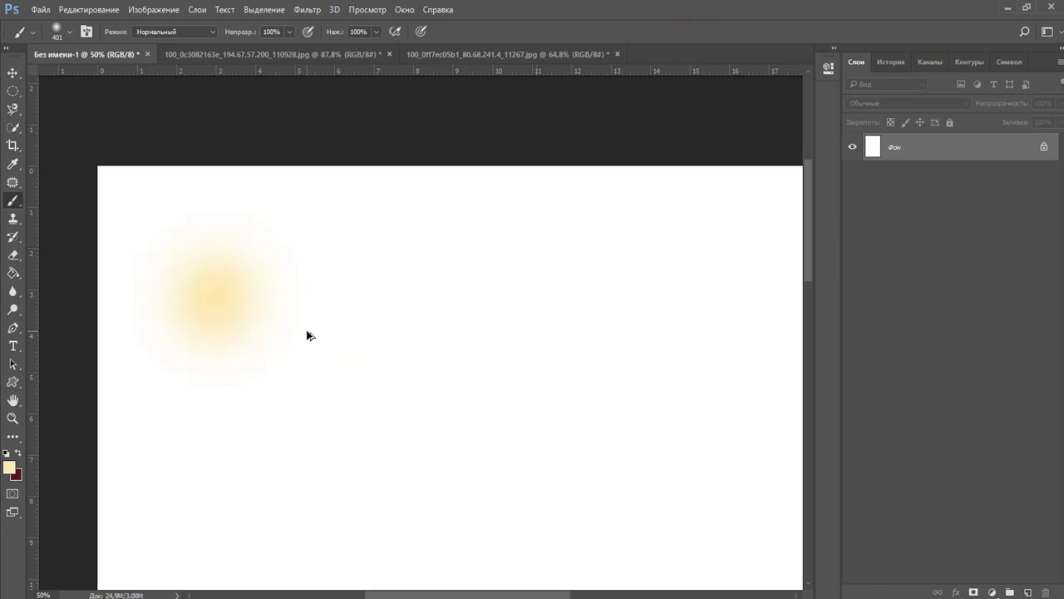
key("ctrl+z")
key("d")
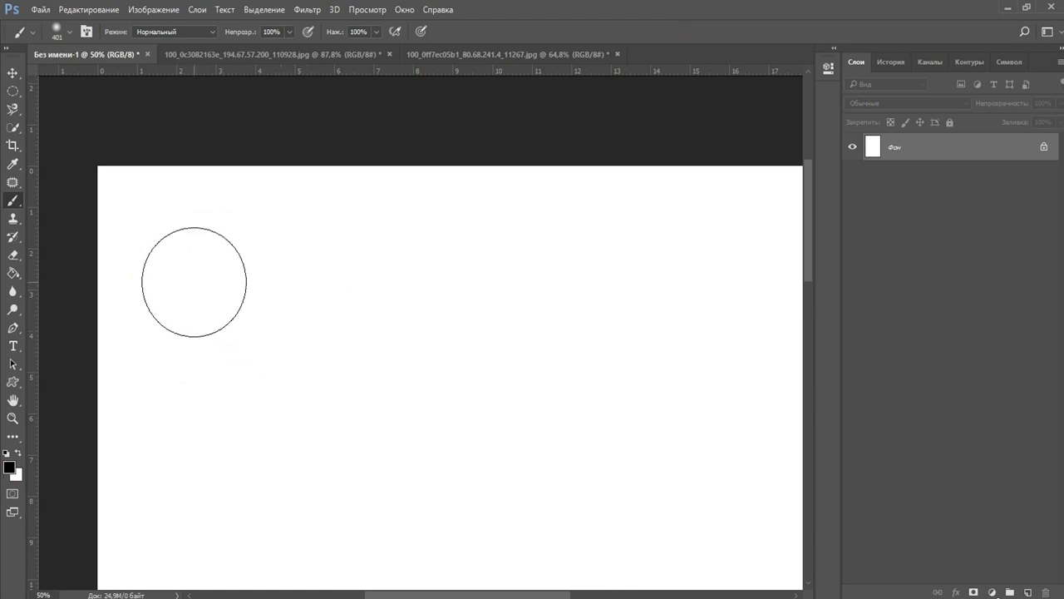
left_click(194, 282)
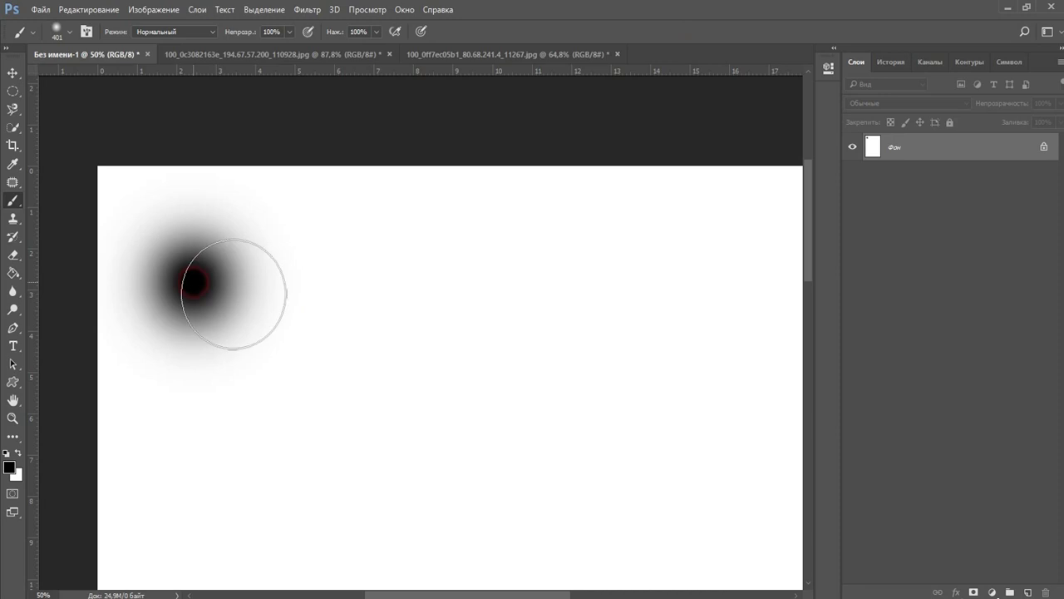
Raise brush hardness to 100%, paint a hard black dab and zoom in to compare
right_click(360, 315)
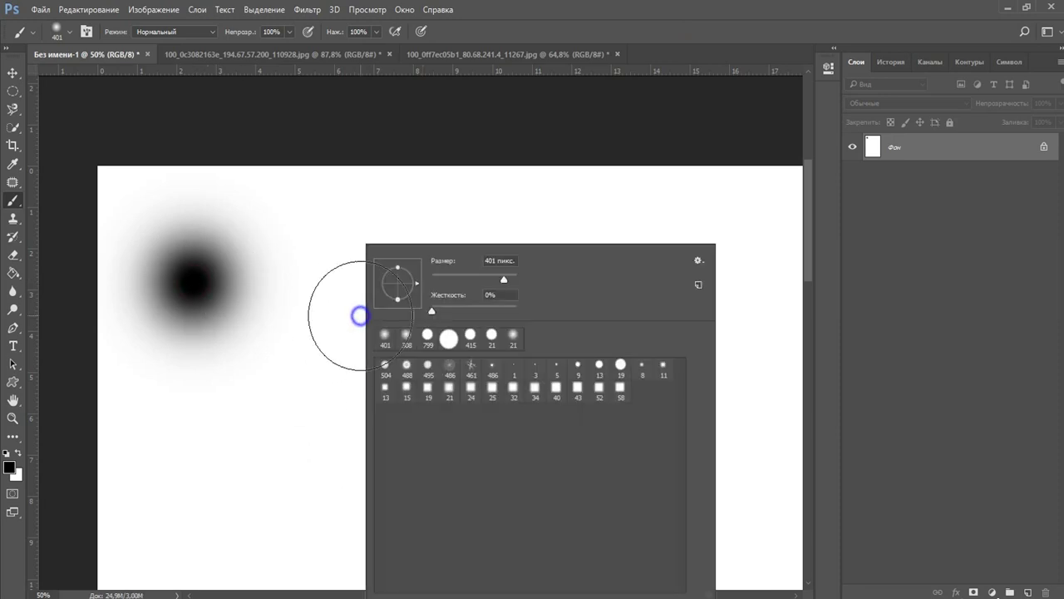
left_click_drag(438, 306, 491, 309)
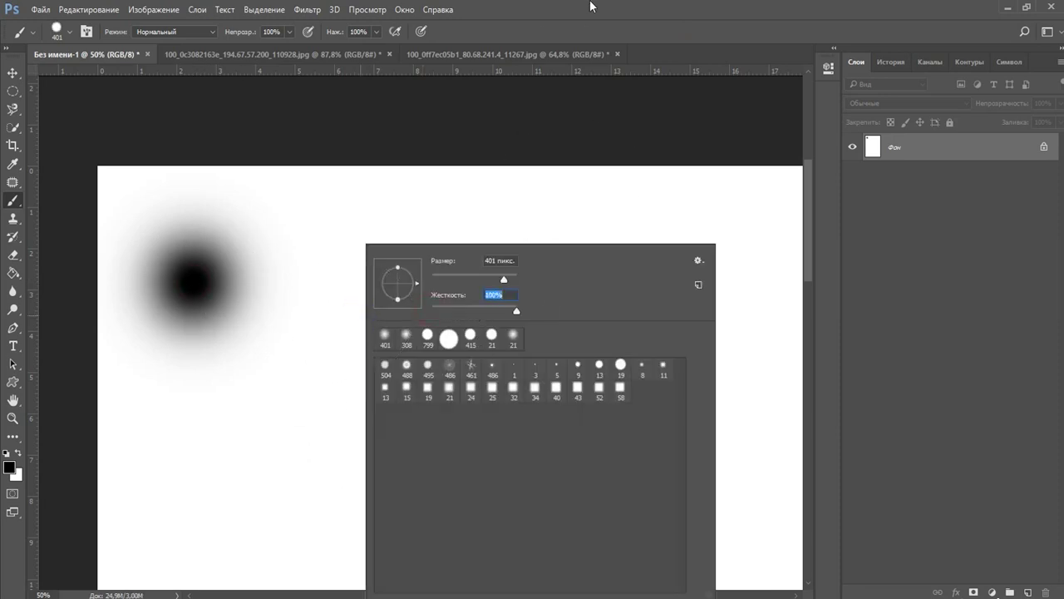
key("Return")
left_click(398, 283)
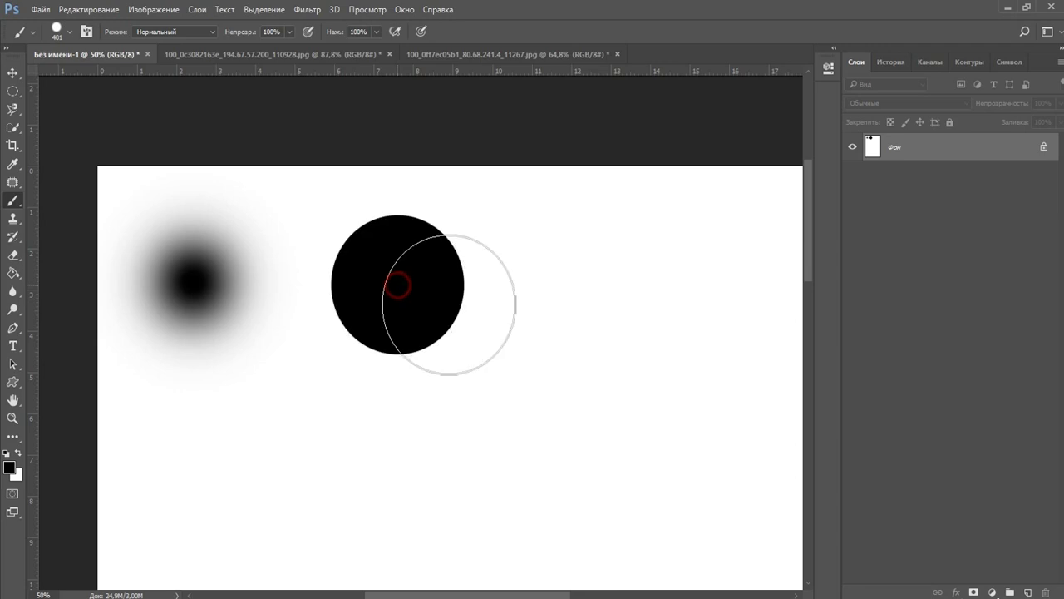
left_click_drag(334, 346, 396, 322)
left_click(459, 256, "ctrl")
mouse_move(311, 318)
left_mouse_down()
mouse_move(400, 372)
mouse_move(350, 347)
left_mouse_up()
left_click(316, 106, "ctrl")
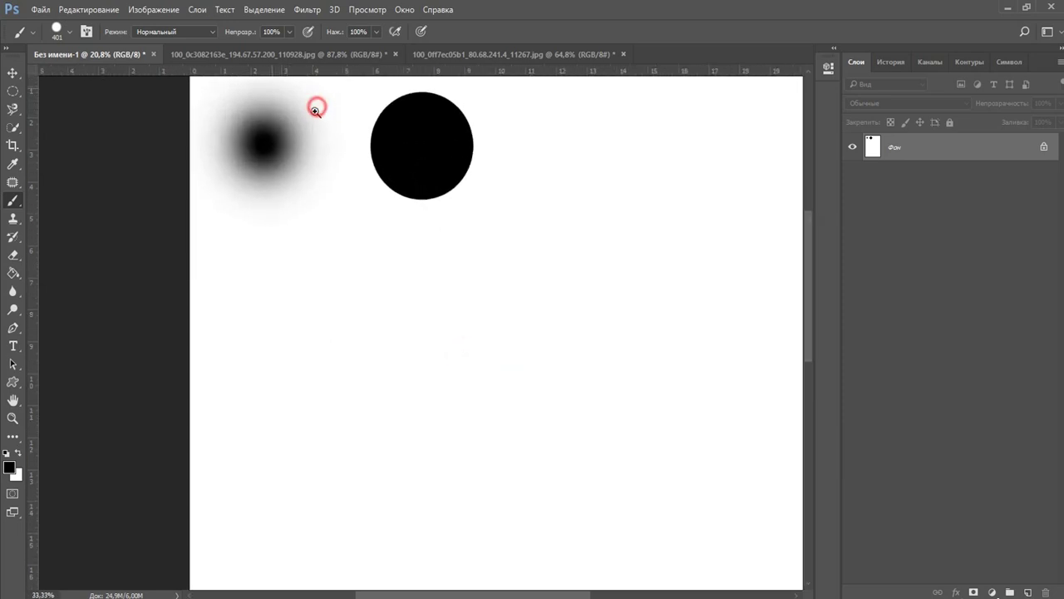
left_click_drag(242, 139, 236, 202)
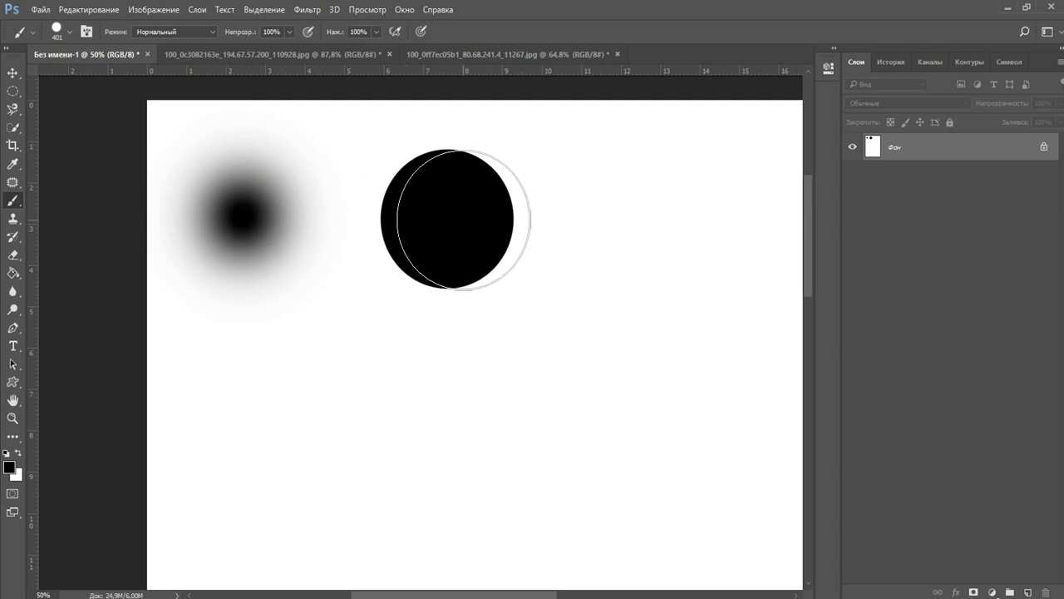
Clear the black test dabs and fit the whole page on screen
key("ctrl+alt+z")
key("ctrl+alt+z")
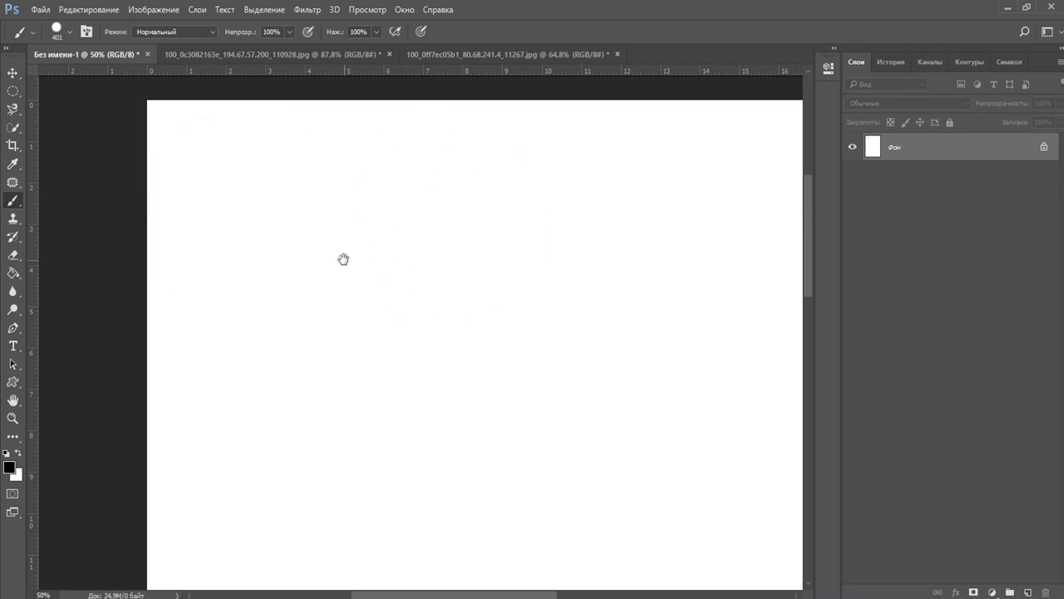
right_click(344, 258)
left_click(359, 268)
right_click(321, 162)
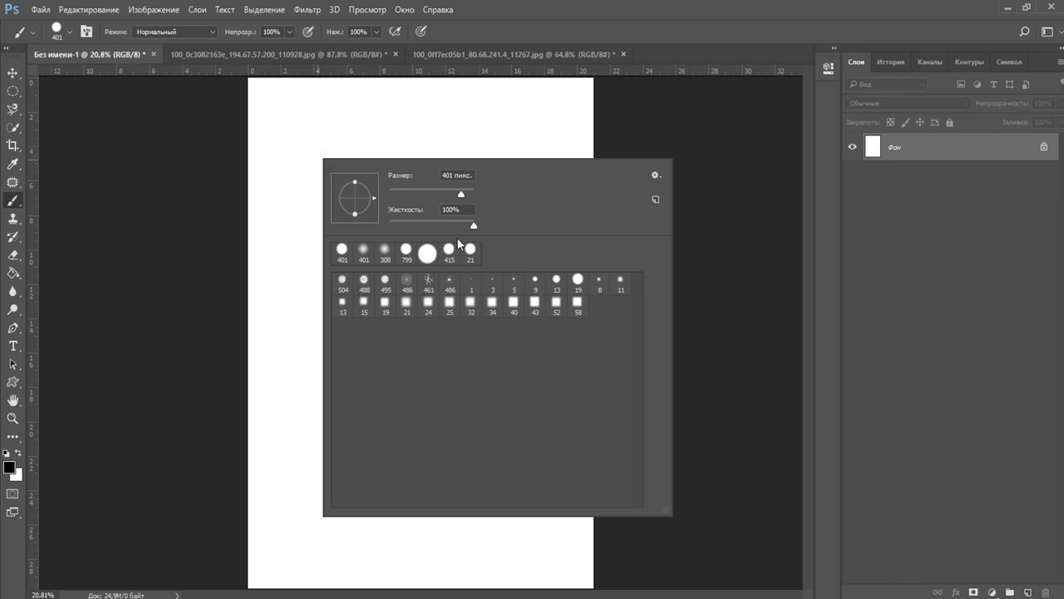
Load the Delicate_Brushes set into the brush preset picker
left_click(657, 176)
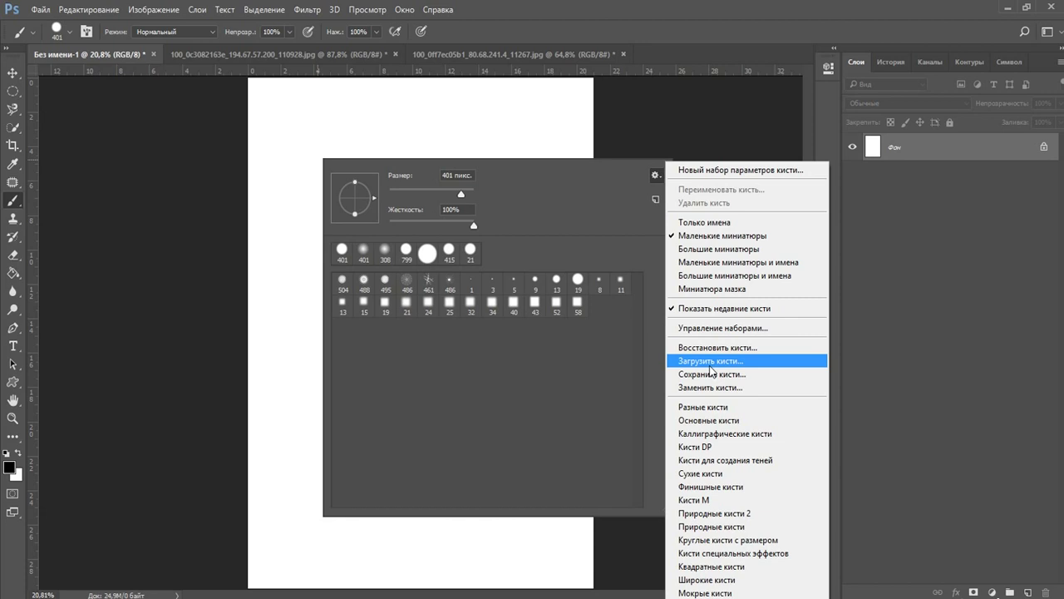
left_click(655, 175)
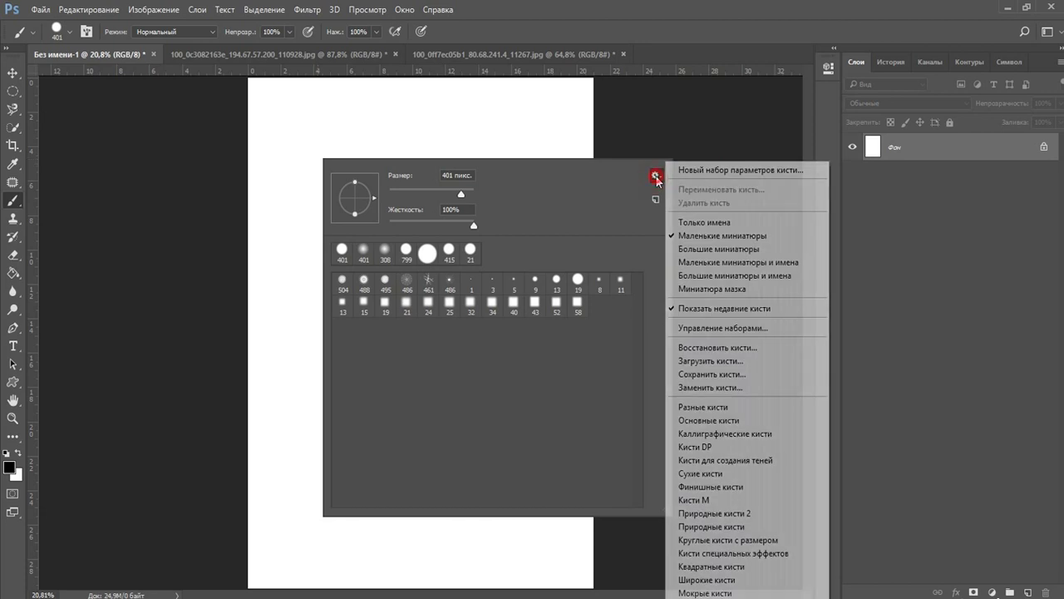
left_click(704, 363)
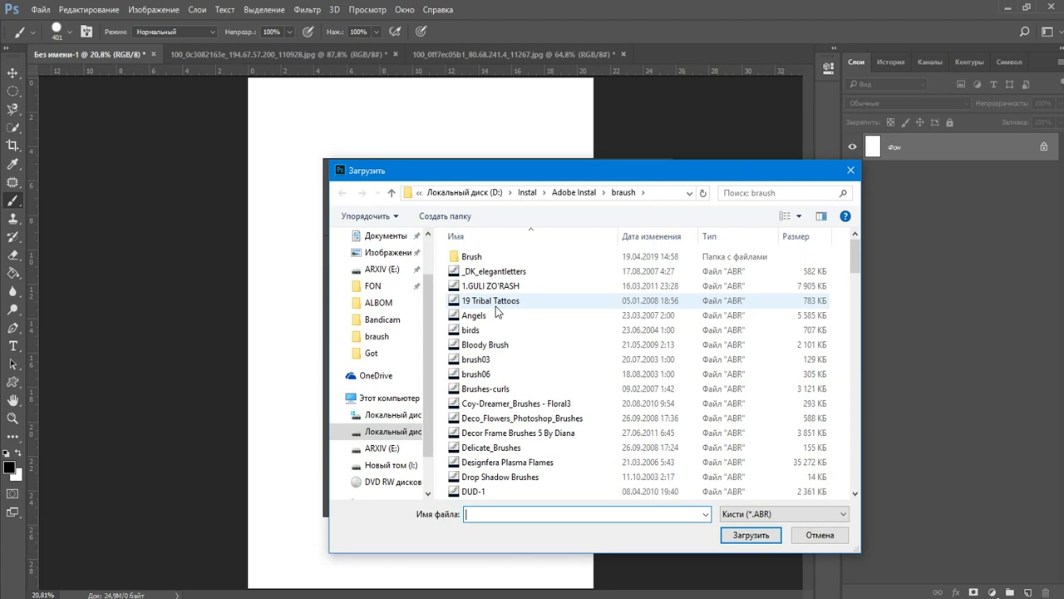
double_click(478, 452)
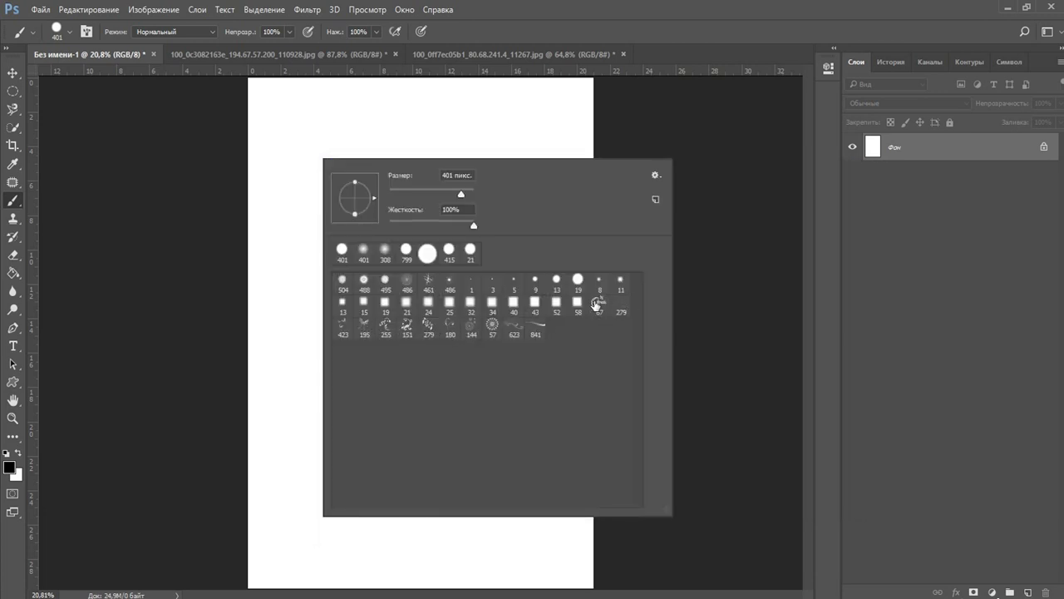
Show the brushes as large thumbnails and enlarge the picker to see them all
left_click(656, 175)
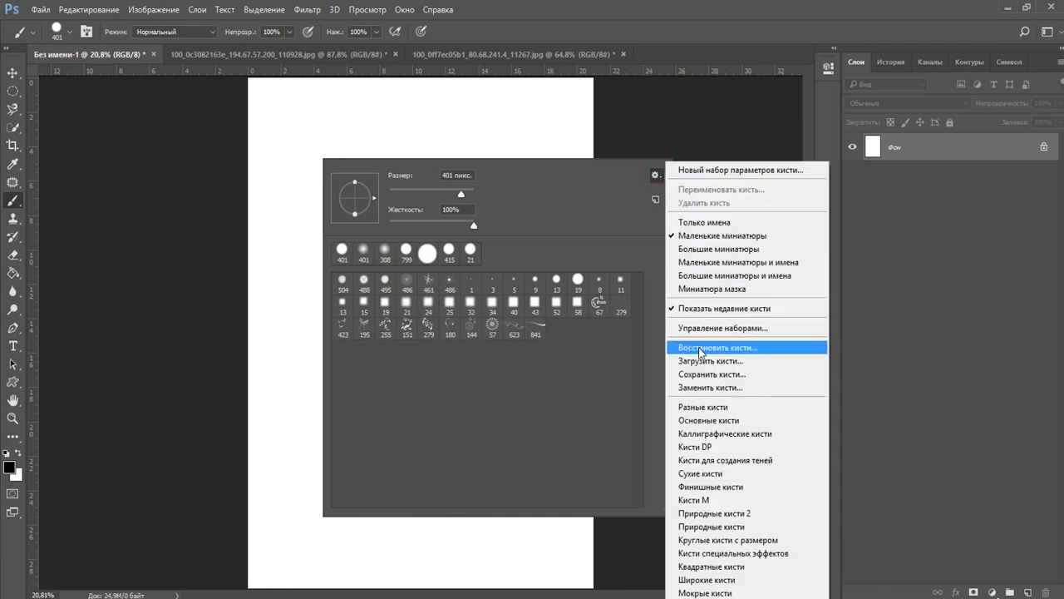
left_click(692, 249)
scroll(529, 435, "down", 1)
scroll(529, 436, "down", 1)
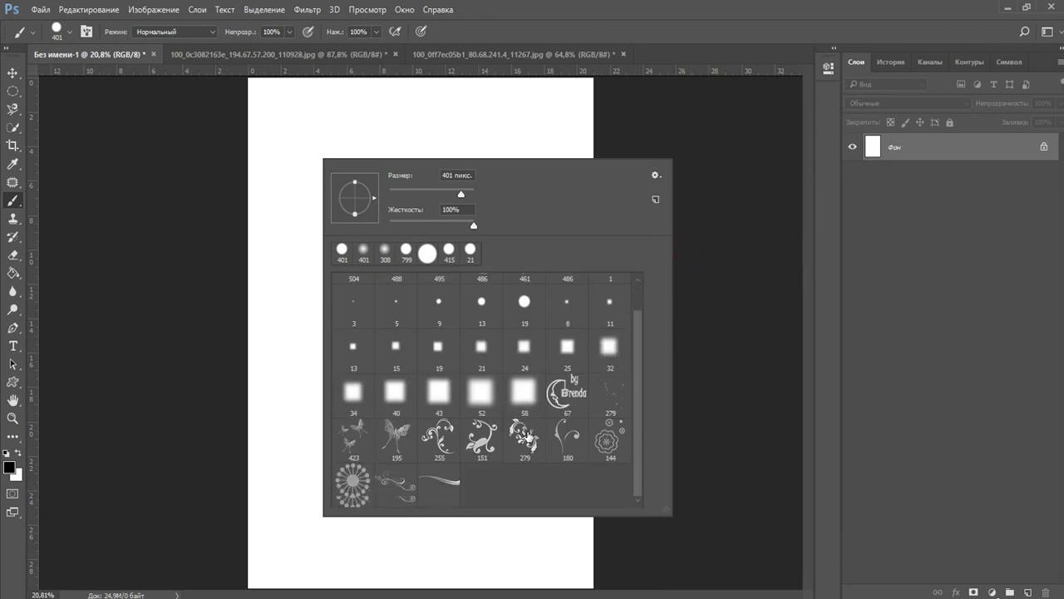
right_click(273, 103)
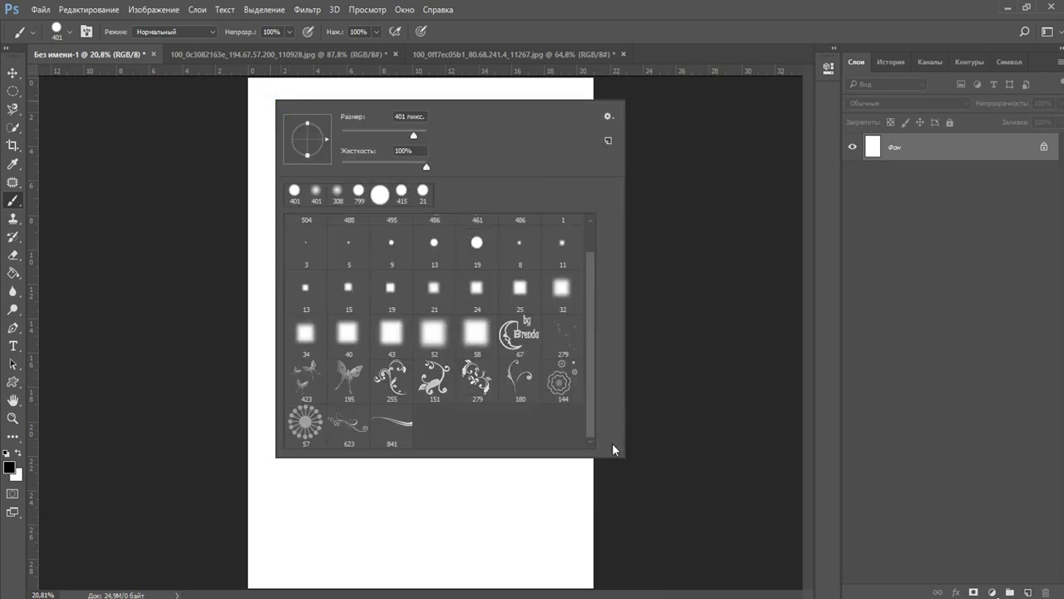
left_click_drag(623, 456, 894, 541)
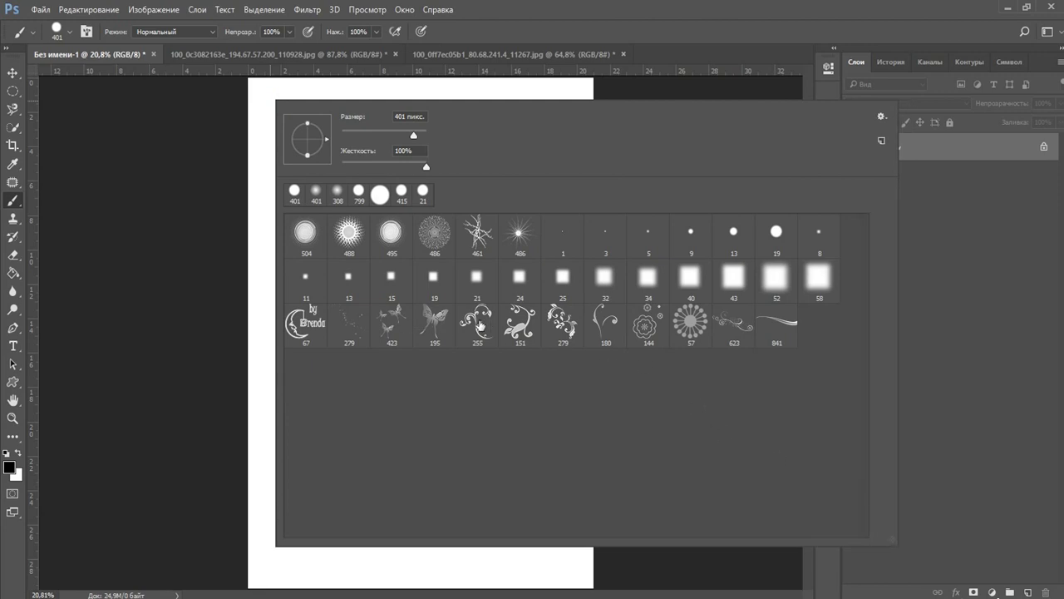
double_click(480, 325)
Stamp the 255 floral ornament and the 279 floral swirl below it
left_click(376, 287)
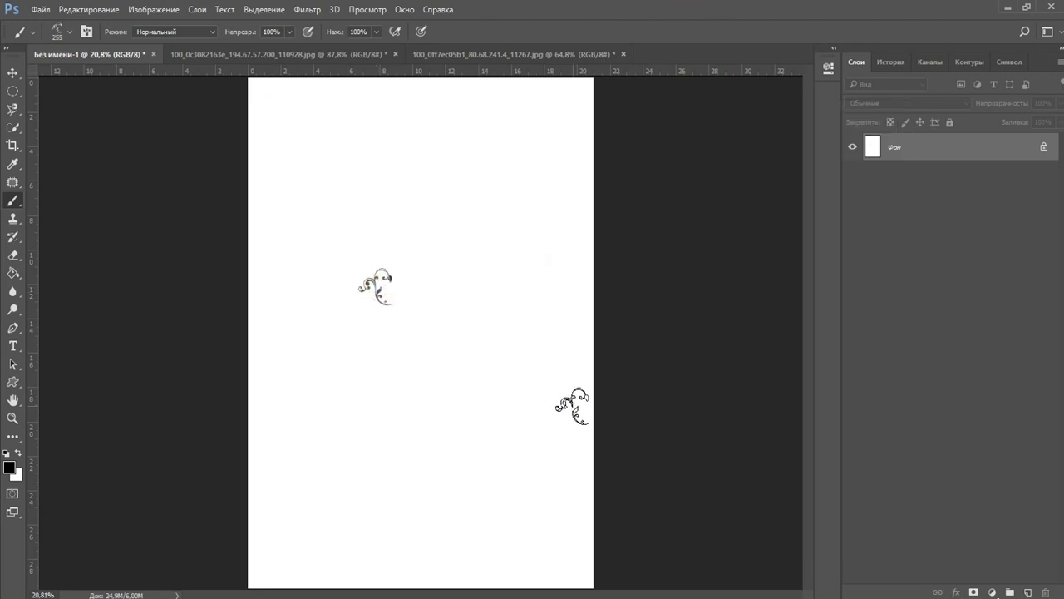
right_click(309, 191)
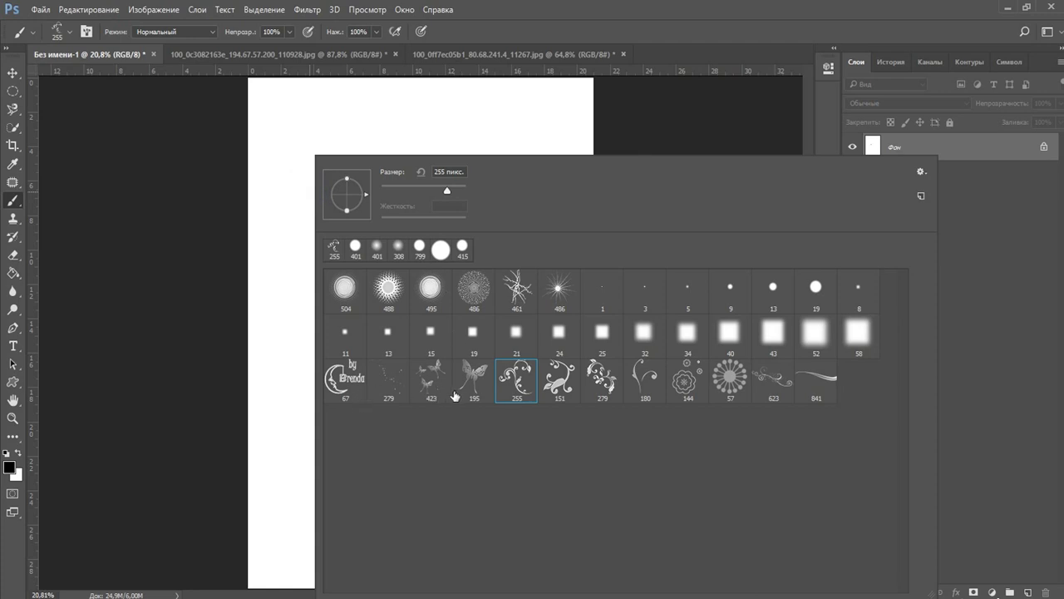
double_click(591, 390)
left_click(410, 316)
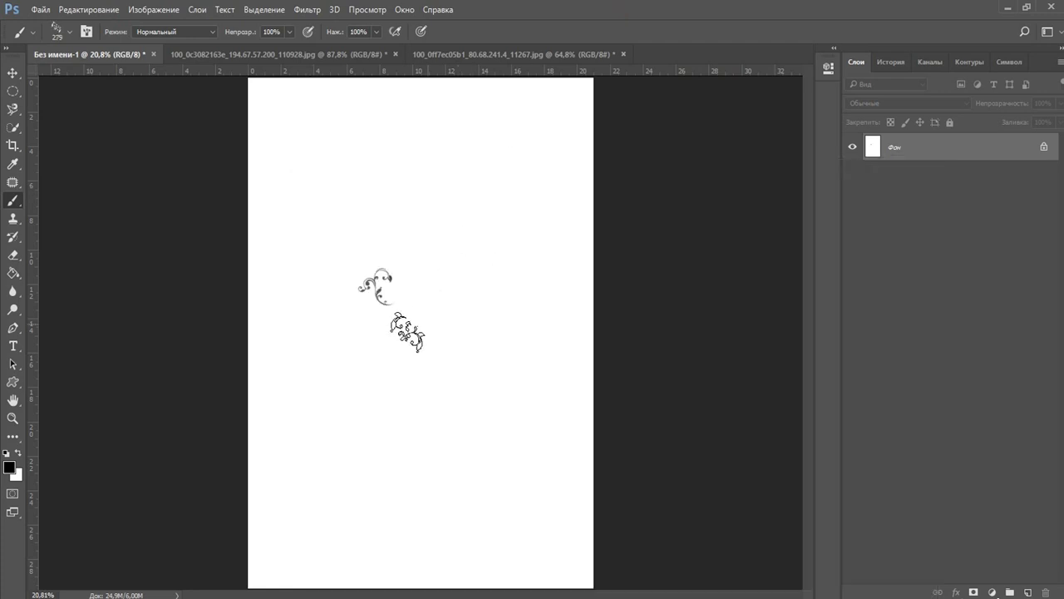
left_click(411, 314)
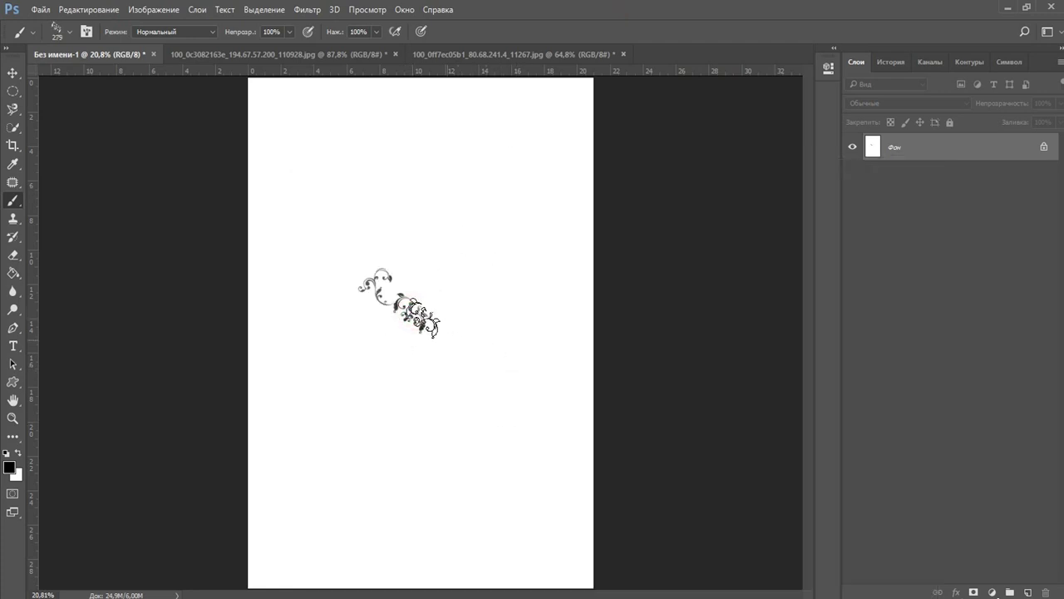
Load the tattoo brush set from its ABR file via the picker's gear menu
scroll(398, 297, "up", 4)
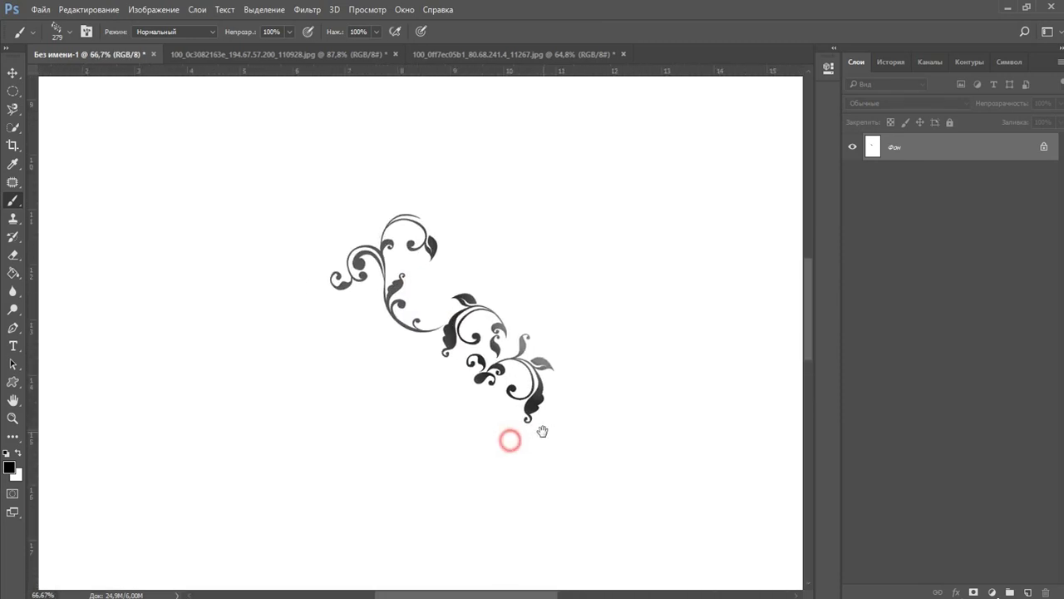
scroll(421, 334, "down", 4)
scroll(370, 287, "up", 2)
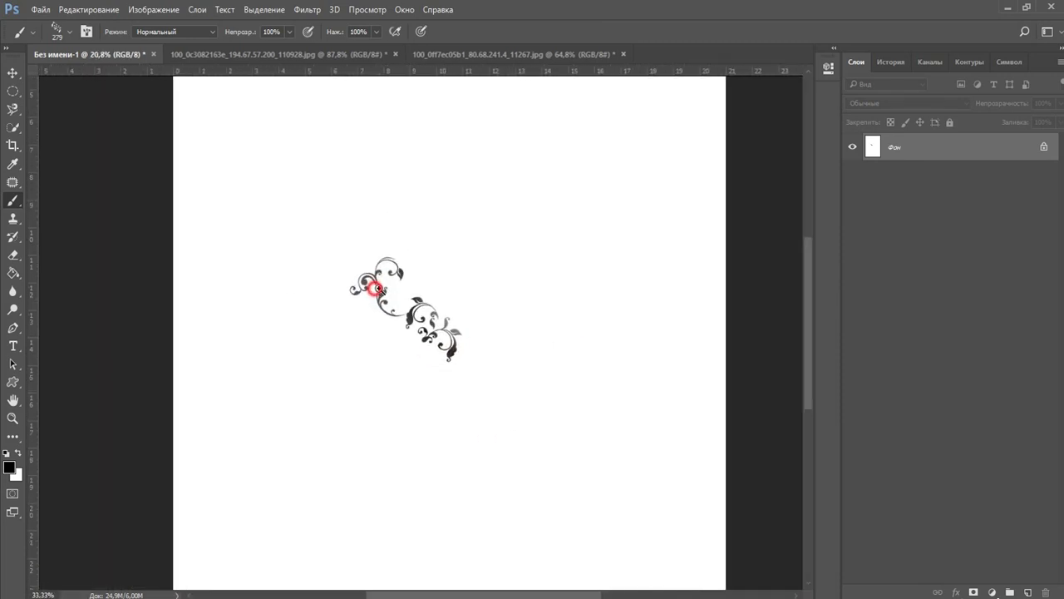
scroll(459, 399, "up", 1)
right_click(459, 398)
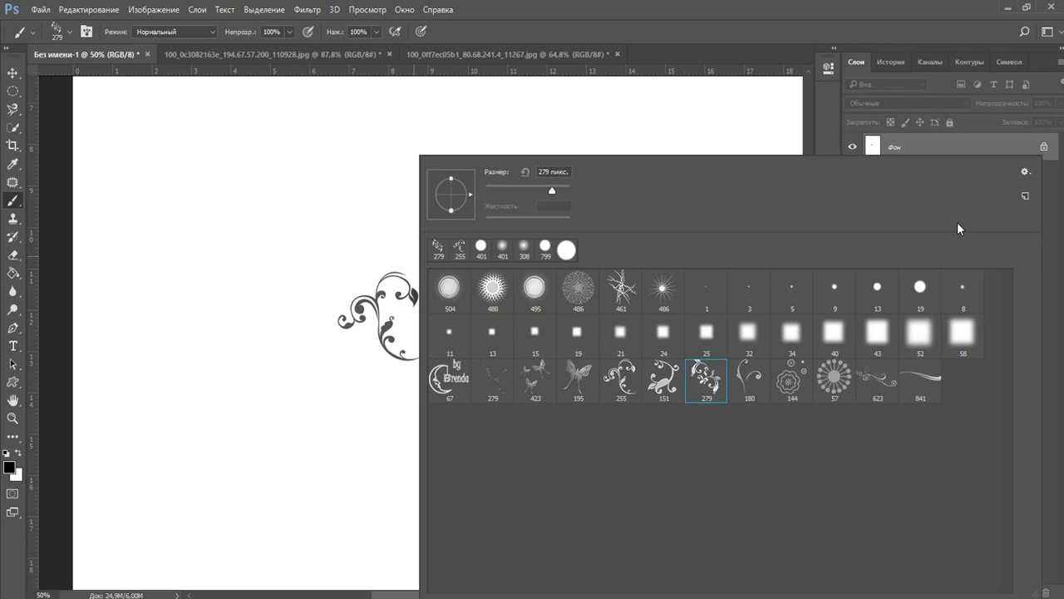
left_click(1025, 171)
left_click(912, 362)
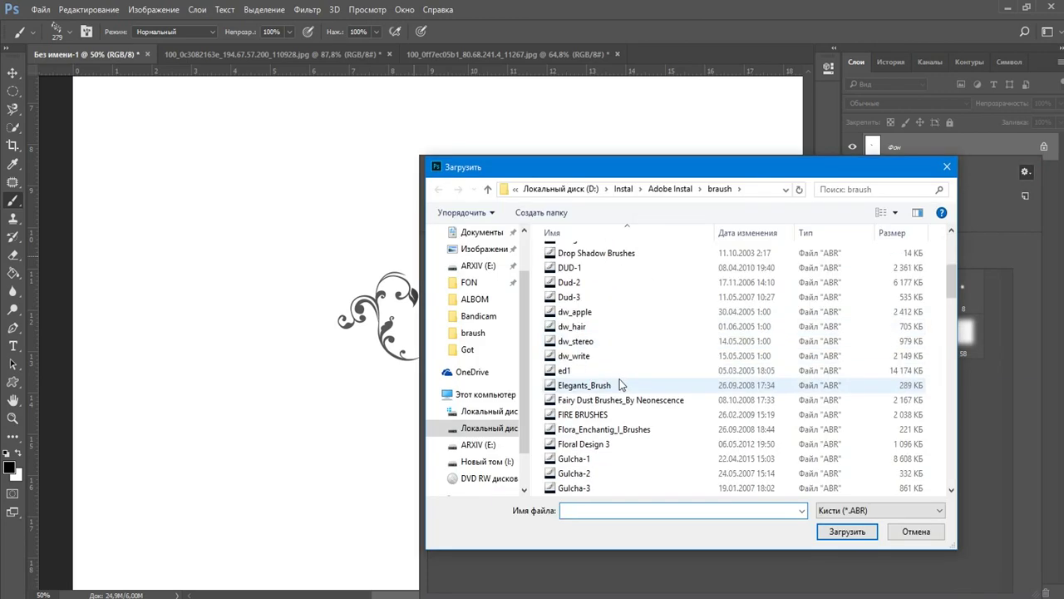
scroll(588, 420, "down", 5)
scroll(587, 420, "up", 10)
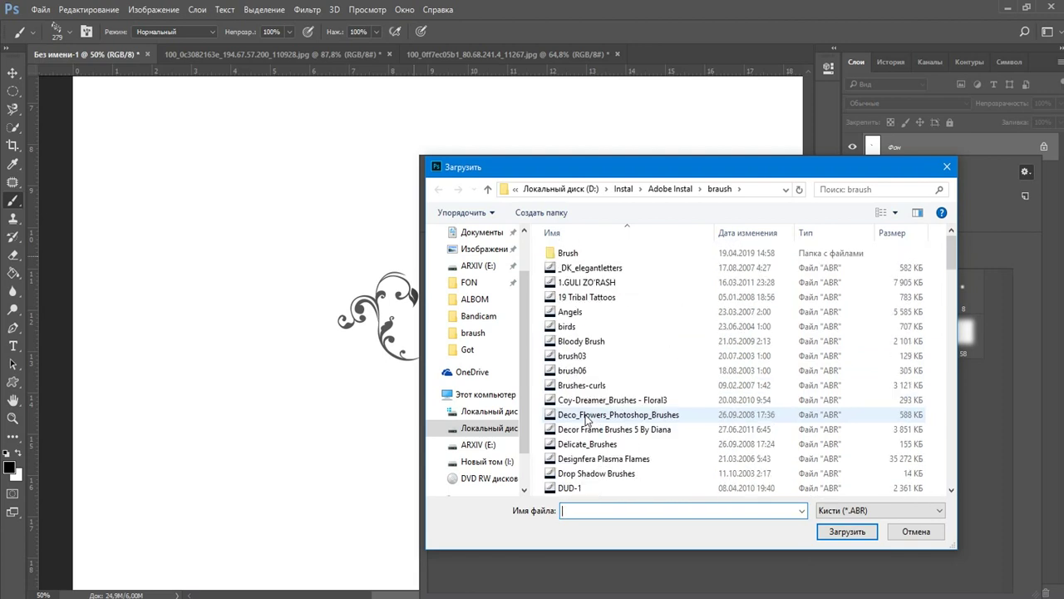
scroll(577, 420, "down", 3)
scroll(578, 420, "down", 15)
scroll(573, 420, "down", 3)
left_click(574, 416)
double_click(574, 416)
Stamp several tribal ornaments, including a V shape at left and a band below the swirl
left_click(520, 514)
left_click(241, 416)
right_click(622, 333)
double_click(777, 466)
left_click(330, 156)
right_click(575, 320)
double_click(734, 465)
left_click(381, 499)
Pan around the decorated page and switch from the Brush to the Pencil tool
key("ctrl+plus")
left_click_drag(516, 335, 508, 369)
scroll(482, 180, "up", 3)
scroll(470, 311, "up", 2)
scroll(471, 311, "down", 3, "alt")
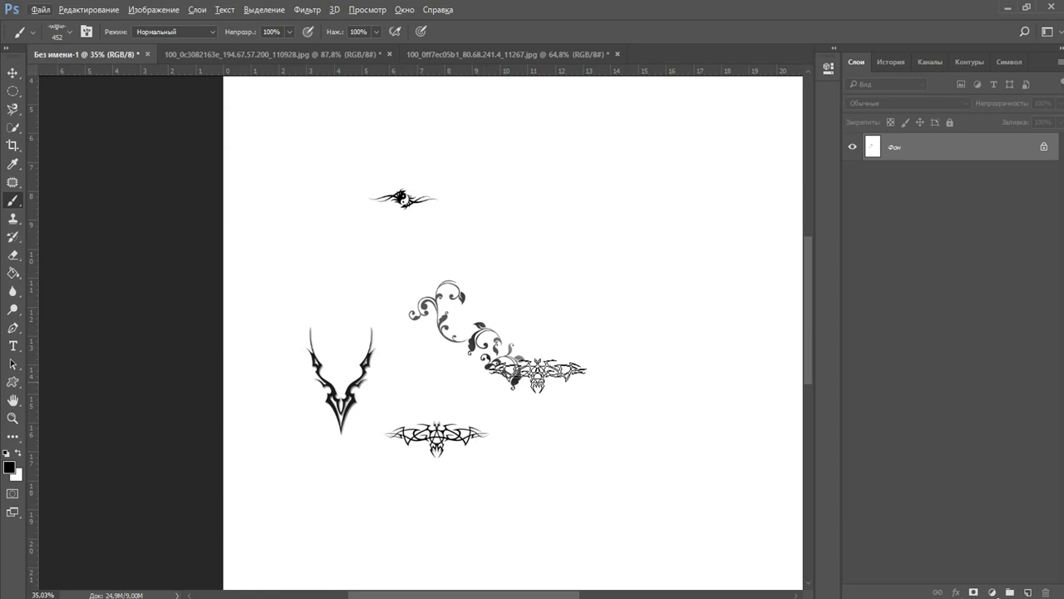
scroll(561, 271, "down", 1, "alt")
left_click_drag(560, 271, 430, 338)
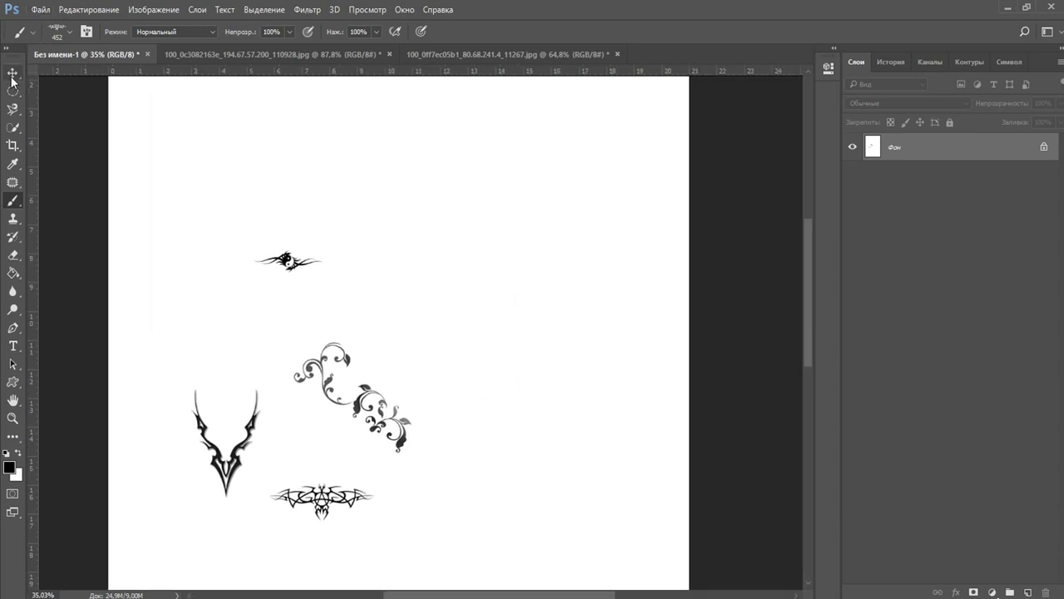
right_click(11, 205)
left_click(55, 213)
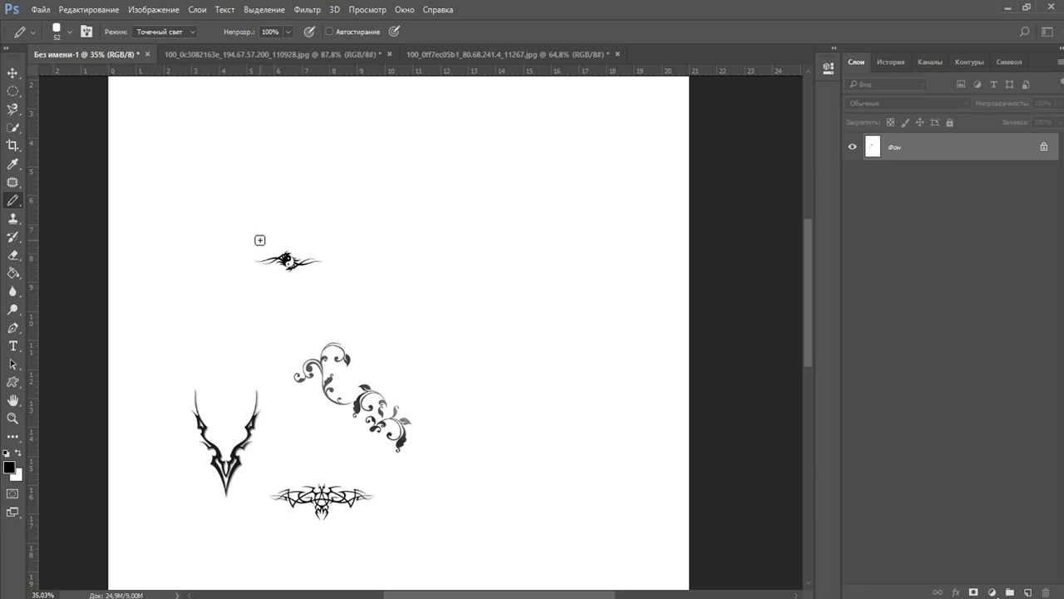
Pick the fine 11 px pencil tip and zoom to 100% on an empty area
left_click(209, 145, "ctrl")
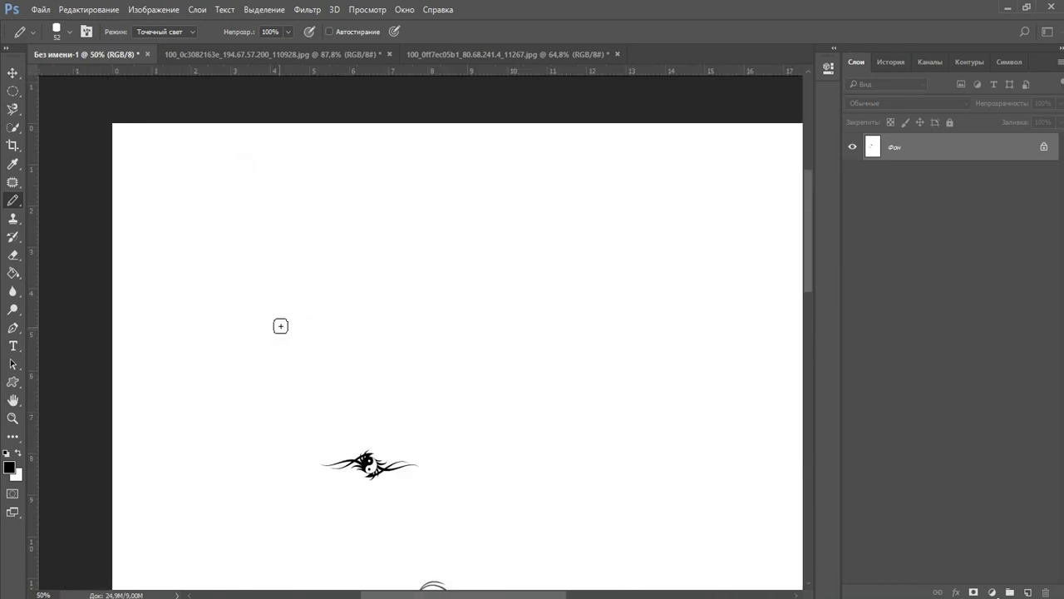
right_click(207, 238)
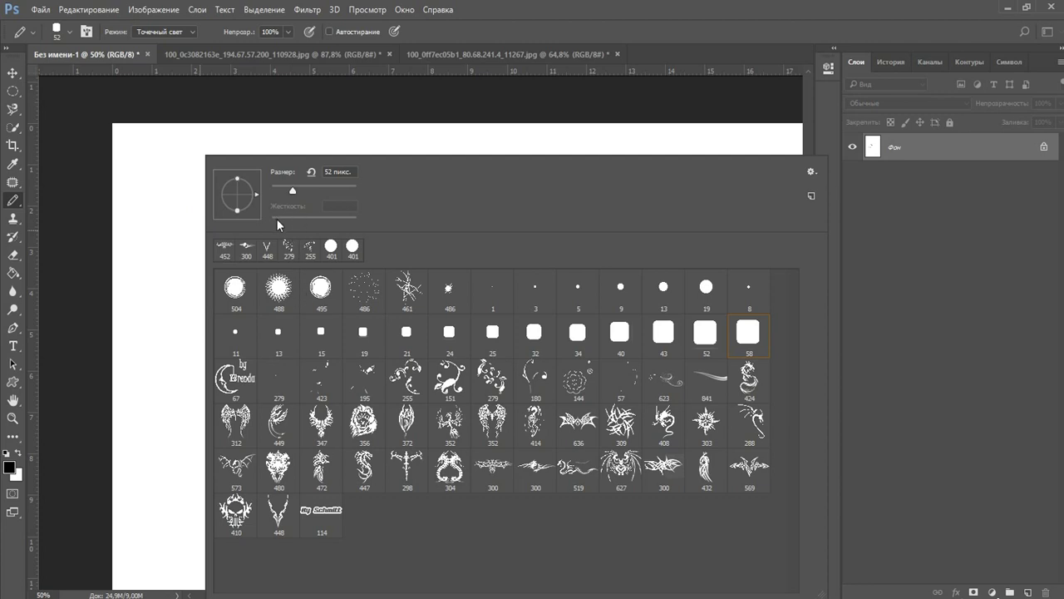
double_click(235, 331)
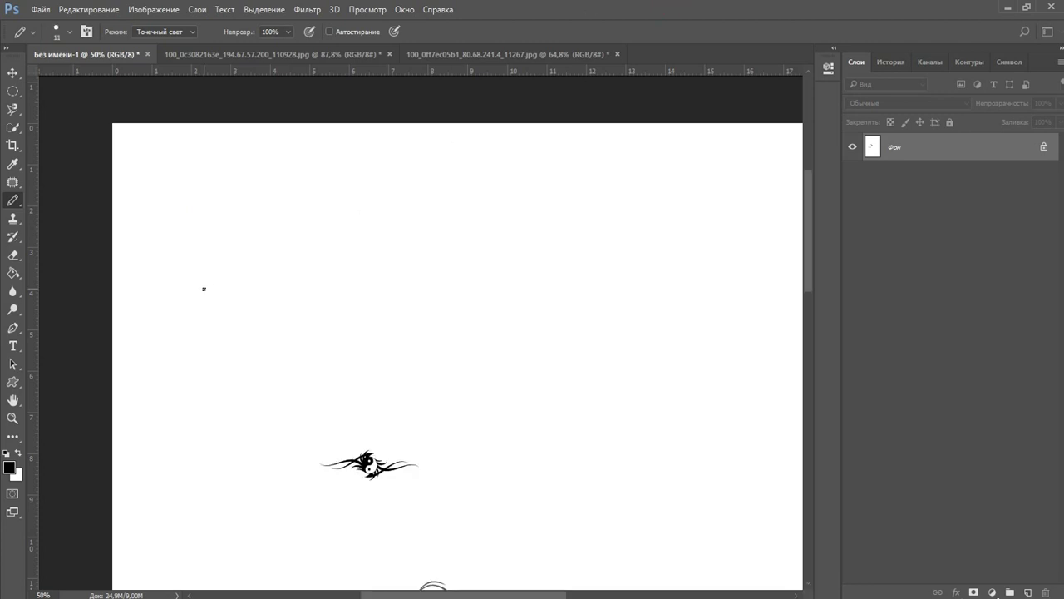
left_click(169, 252, "ctrl")
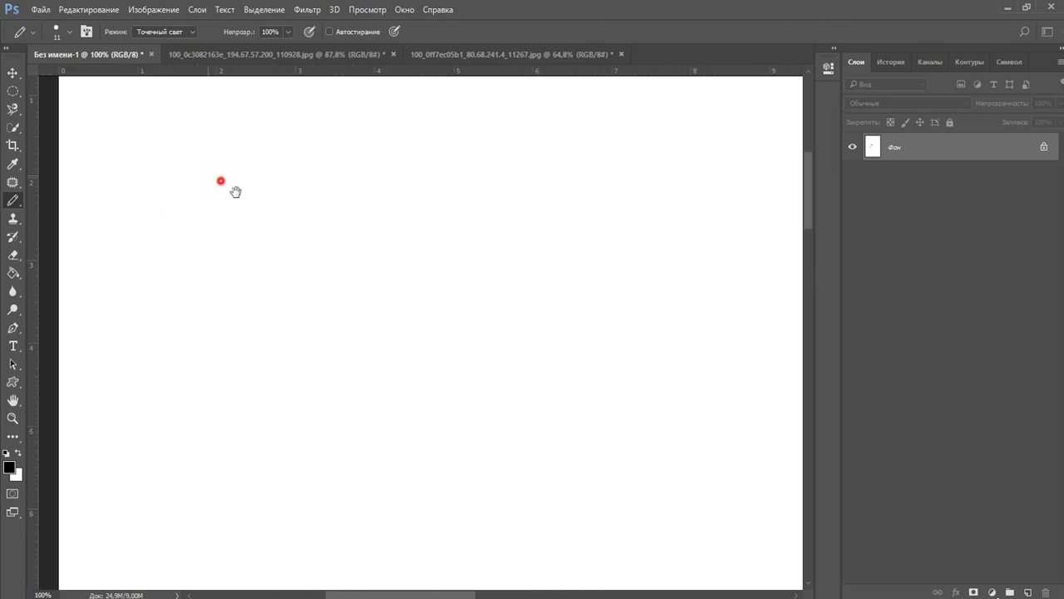
mouse_move(235, 192)
left_mouse_down()
mouse_move(328, 273)
mouse_move(254, 233)
left_mouse_up()
scroll(272, 323, "down", 2)
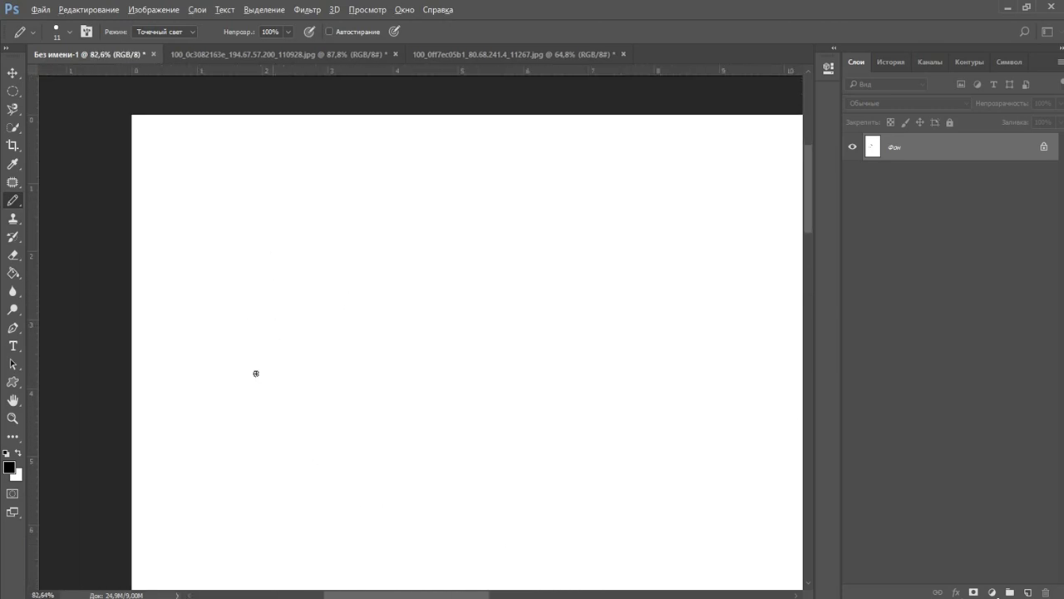
Draw the rectangular outline of the house body with straight Pencil lines
left_click(193, 515)
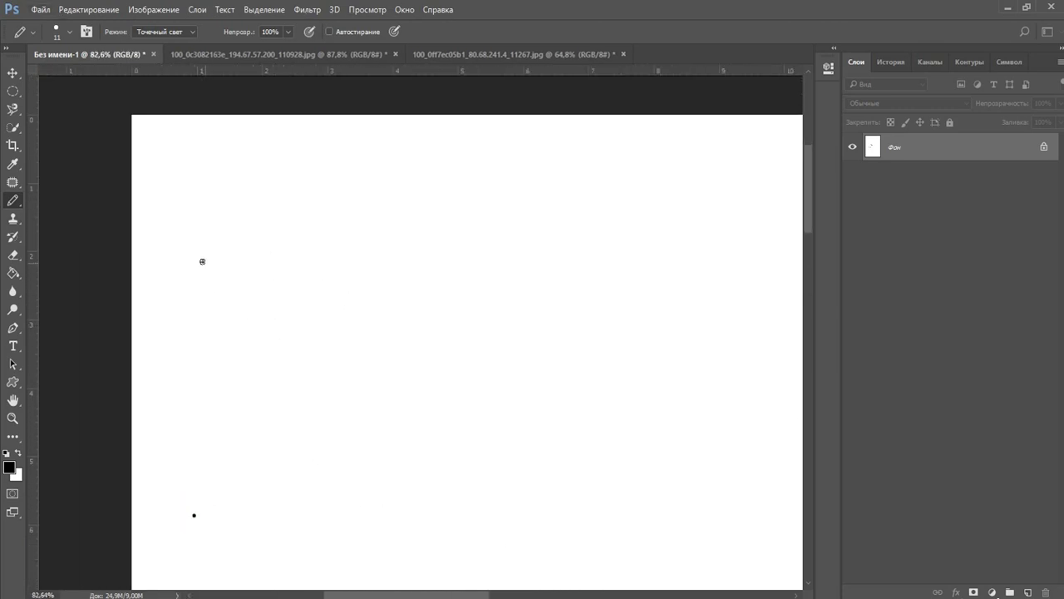
left_click(193, 344, "shift")
left_click(394, 341, "shift")
left_click(391, 515, "shift")
left_click(194, 515, "shift")
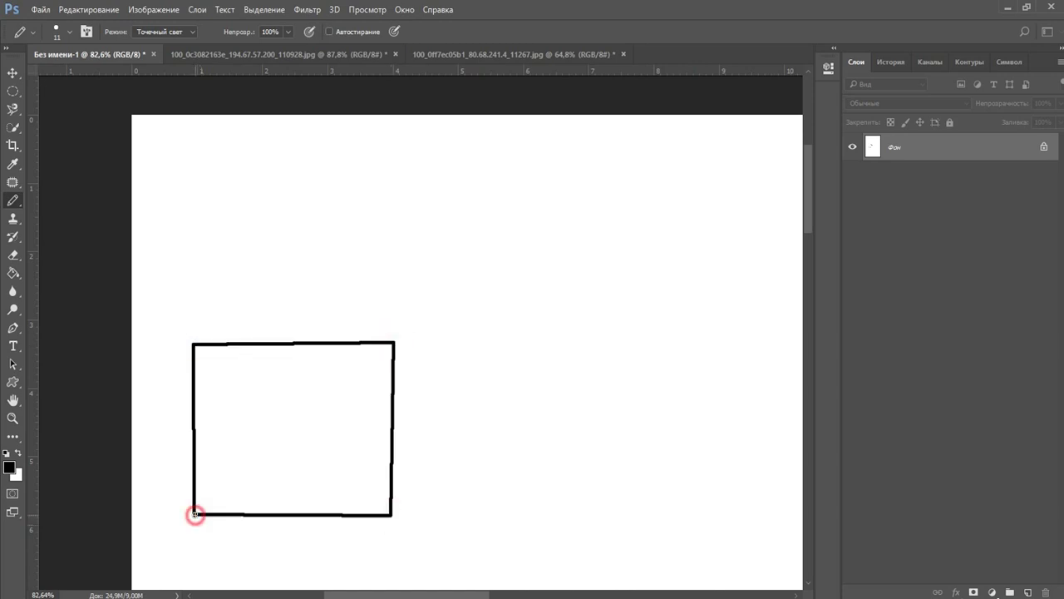
Draw the triangular gable and the roof outline above the house body
left_click(194, 344)
left_click(239, 246, "shift")
left_click(273, 343, "shift")
left_click(393, 342, "shift")
left_click(403, 240, "shift")
key("ctrl+z")
left_click(391, 258)
left_click(391, 341, "shift")
left_click(389, 247, "shift")
Add diagonal hatch stripes across the roof
left_click(260, 247)
left_click(319, 341, "shift")
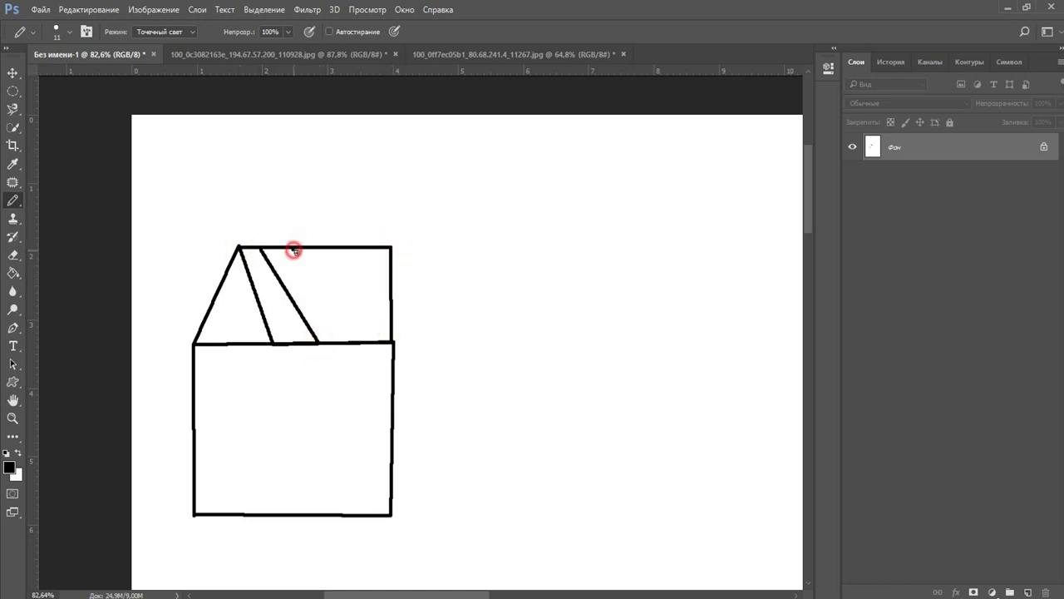
left_click(293, 249)
left_click(355, 343, "shift")
left_click(391, 318, "shift")
left_click(356, 249)
left_click(392, 287, "shift")
left_click(376, 249)
Split the house body with a vertical line and outline a door in the left section
left_click_drag(331, 355, 420, 288)
left_click(358, 277)
left_click(356, 448, "shift")
left_click(305, 447)
left_click(305, 340, "shift")
left_click(336, 447, "shift")
Paint a round attic window on the gable with a 42 px pencil tip
right_click(320, 234)
type("42")
key("Return")
left_click(322, 239)
Add a vertical door handle with a 20 px pencil tip
key("ctrl+1")
left_click_drag(373, 394, 337, 411)
right_click(278, 294)
type("20")
key("Return")
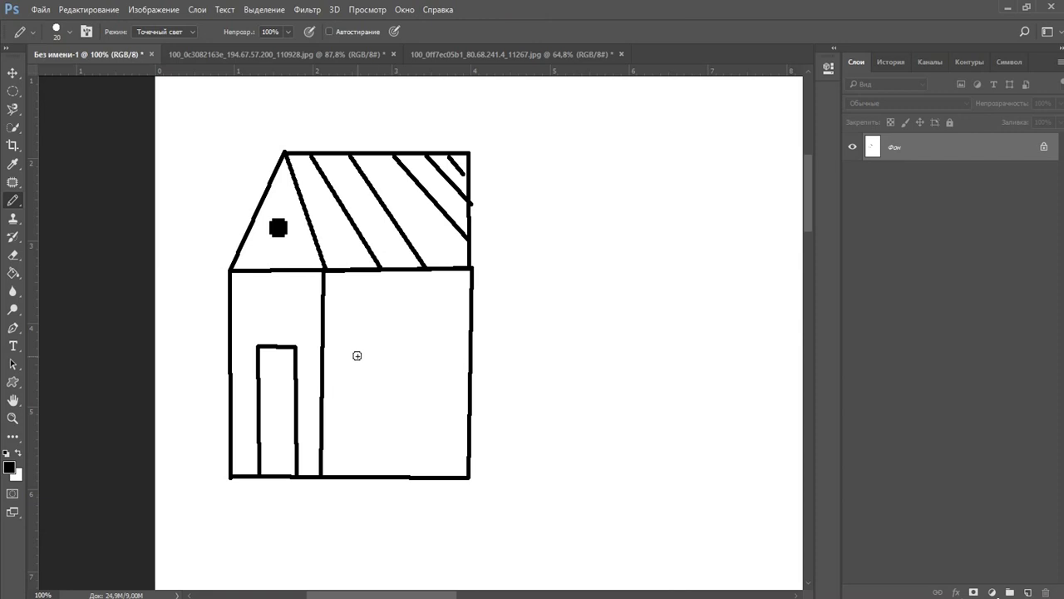
left_click(286, 405)
scroll(278, 404, "up", 3)
left_click_drag(304, 394, 304, 478)
scroll(382, 477, "down", 2)
Draw a two-pane window with a middle bar on the right wall
left_click_drag(470, 447, 327, 455)
left_click(323, 337)
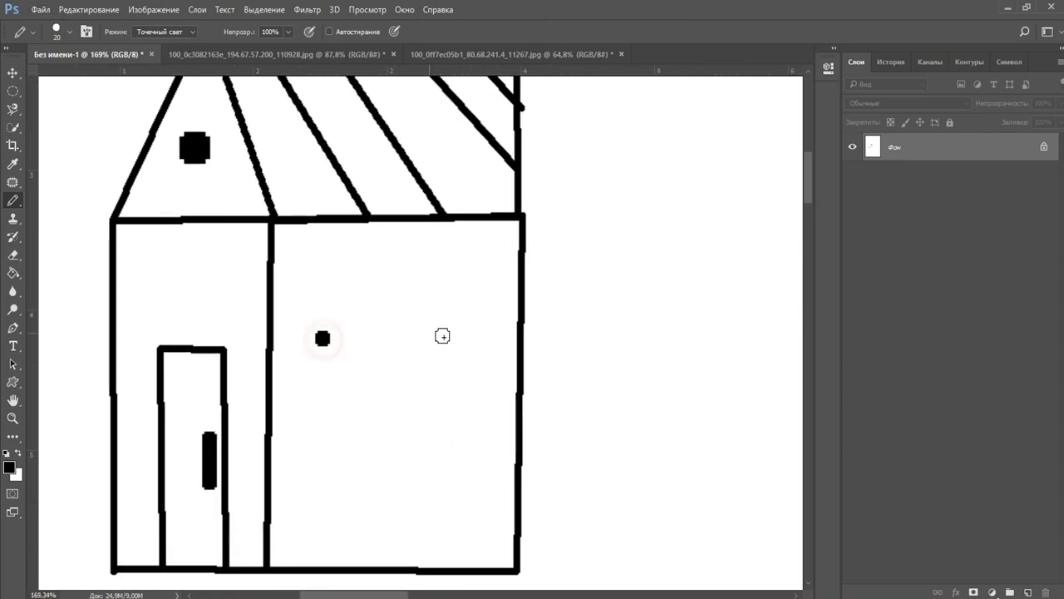
left_click(474, 332, "shift")
left_click(469, 507, "shift")
left_click(326, 519, "shift")
left_click(321, 338, "shift")
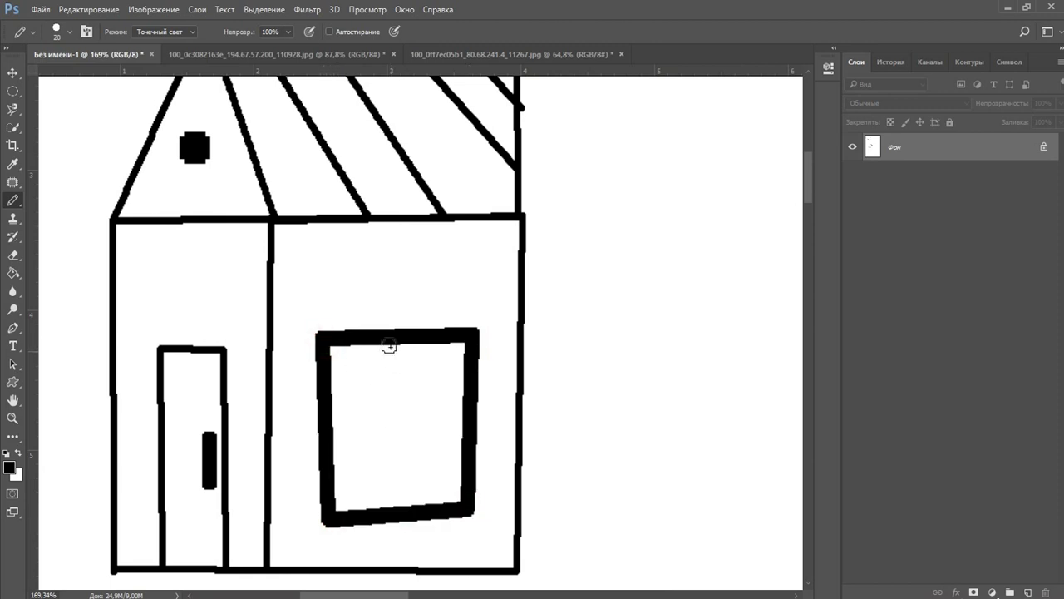
left_click(389, 341)
left_click(391, 516, "shift")
scroll(390, 491, "down", 1)
key("ctrl+0")
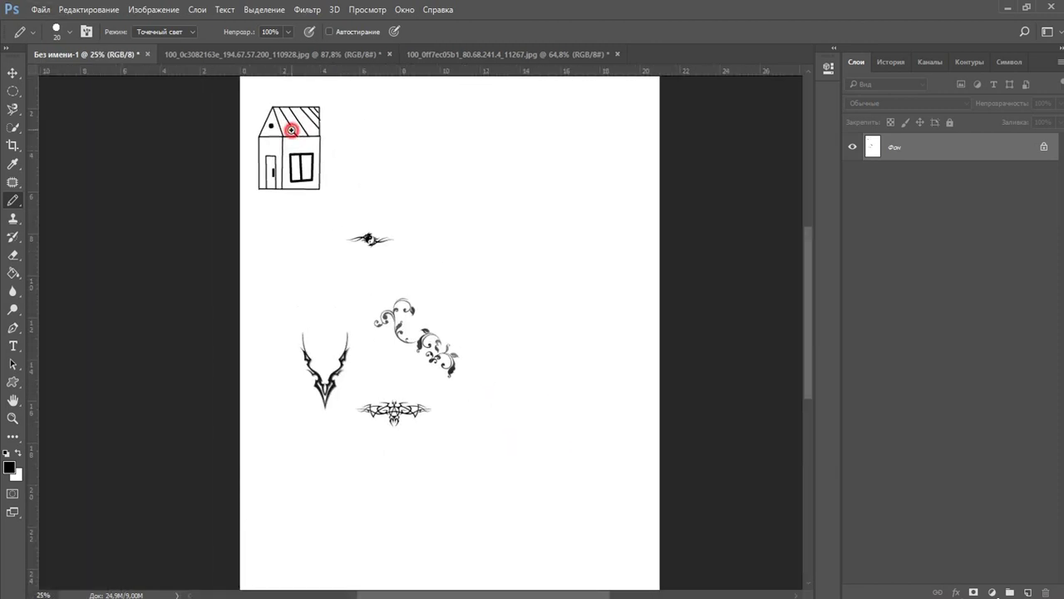
scroll(285, 92, "up", 3)
scroll(352, 341, "up", 1)
mouse_move(398, 305)
left_mouse_down()
mouse_move(497, 258)
mouse_move(384, 277)
left_mouse_up()
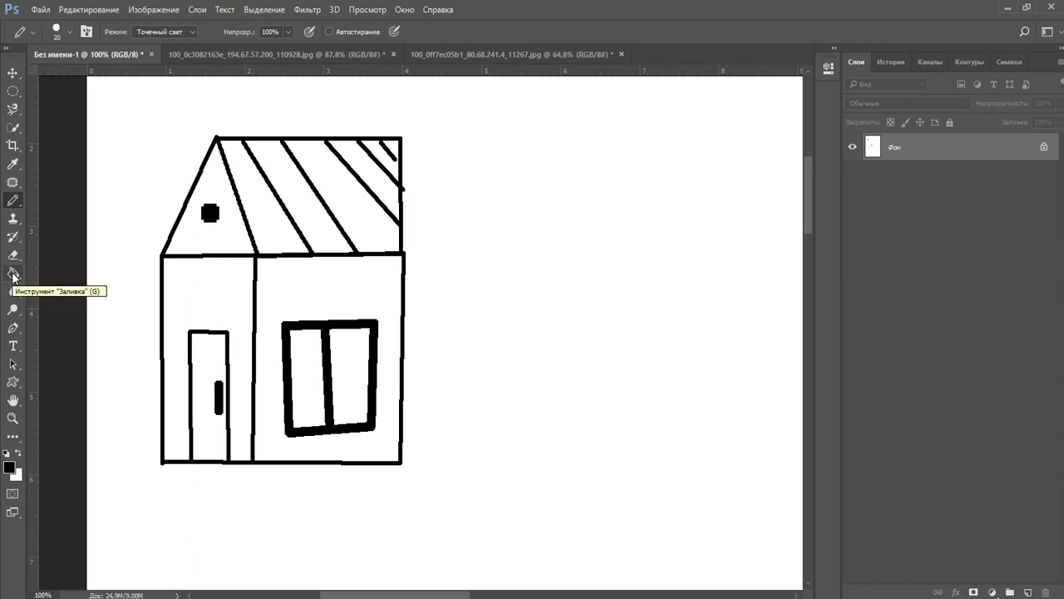
Fill the roof stripes with red using the Paint Bucket
left_click(12, 274)
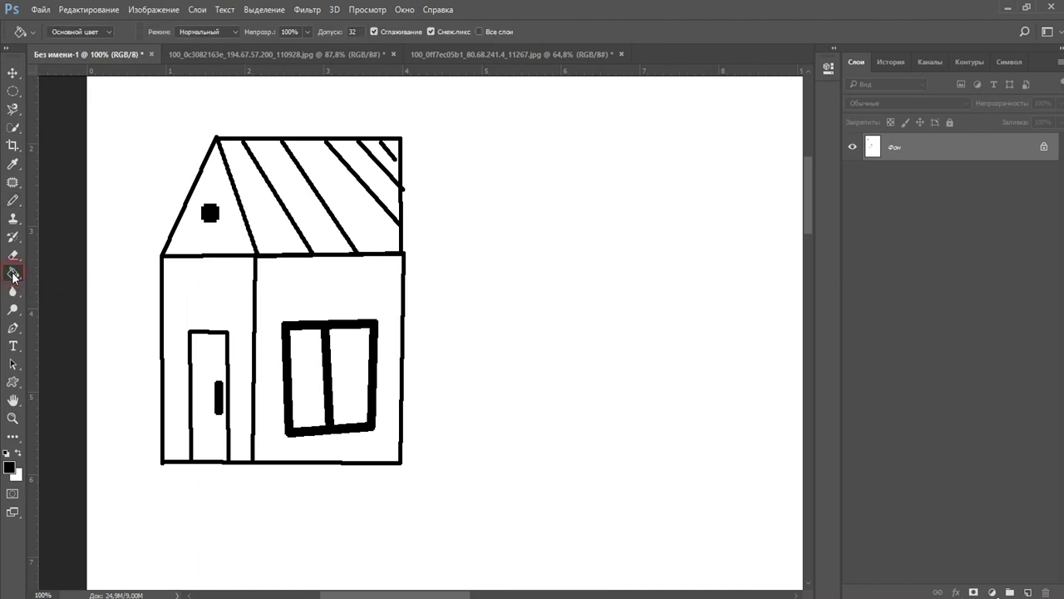
left_click(9, 470)
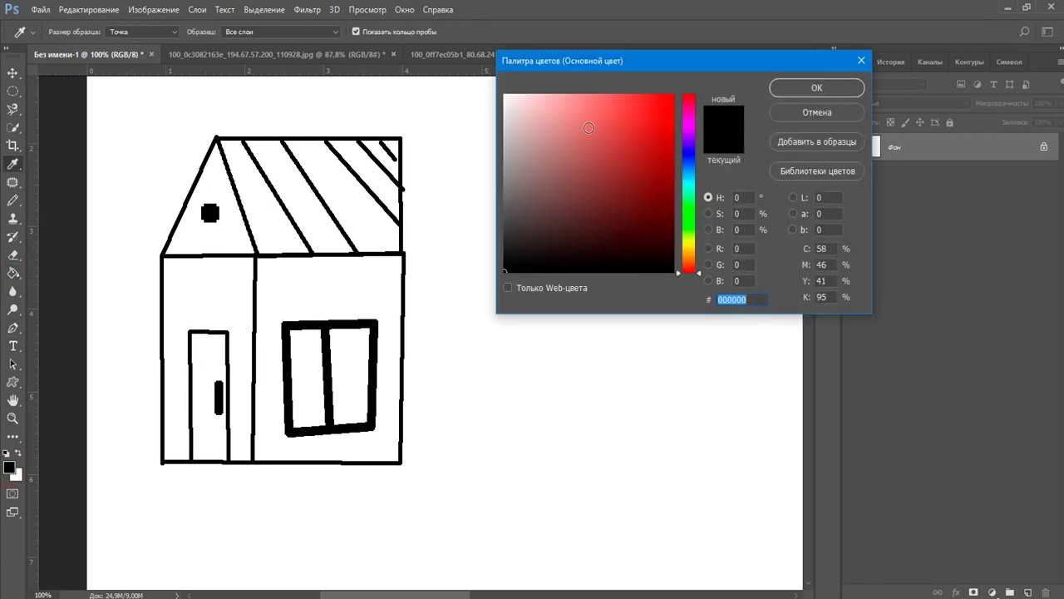
left_click_drag(628, 120, 740, 83)
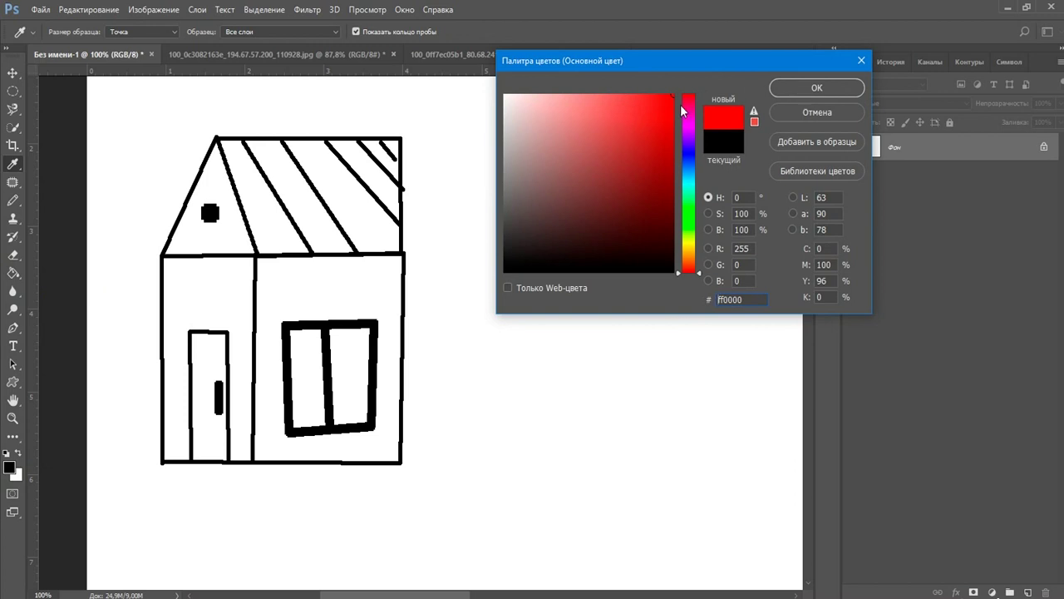
left_click(633, 95)
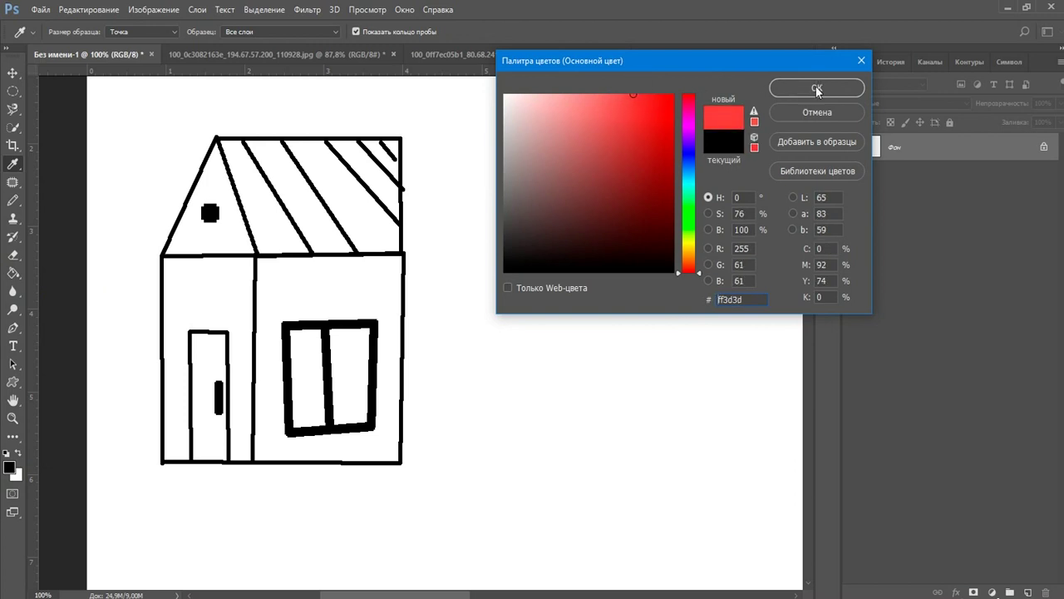
left_click(817, 85)
key("g")
left_click(257, 204)
left_click(368, 178)
left_click(391, 154)
key("ctrl+plus")
Fill the gable triangle with pink
left_click(9, 467)
left_click_drag(602, 158, 563, 119)
left_click(817, 87)
left_click(233, 283)
key("ctrl+minus")
scroll(351, 299, "down", 2)
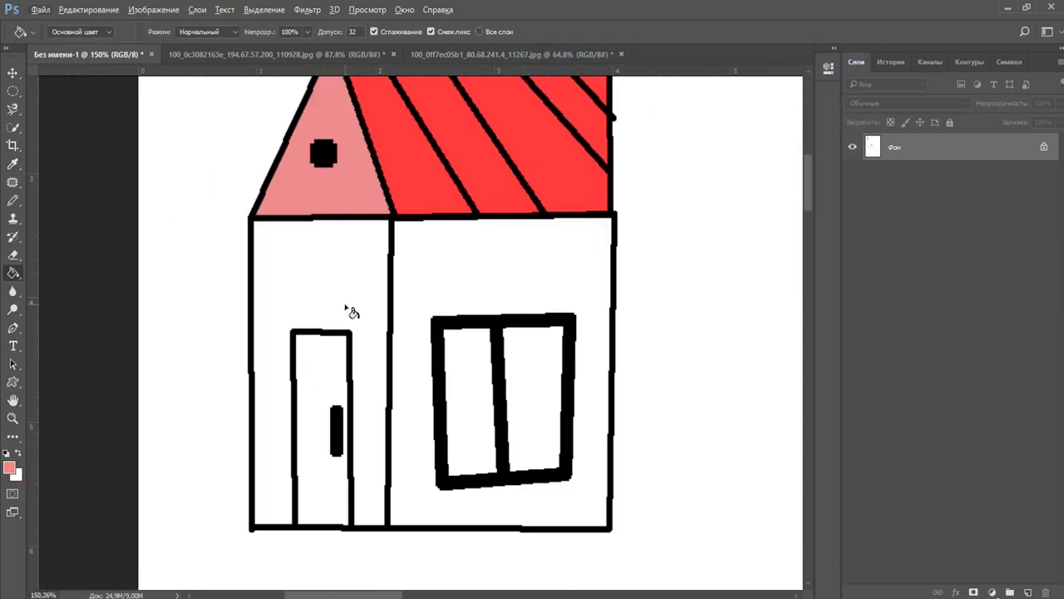
Fill the left wall yellow and the right wall olive
left_click(9, 467)
left_click(689, 244)
left_click(608, 136)
left_click(796, 87)
left_click(309, 285)
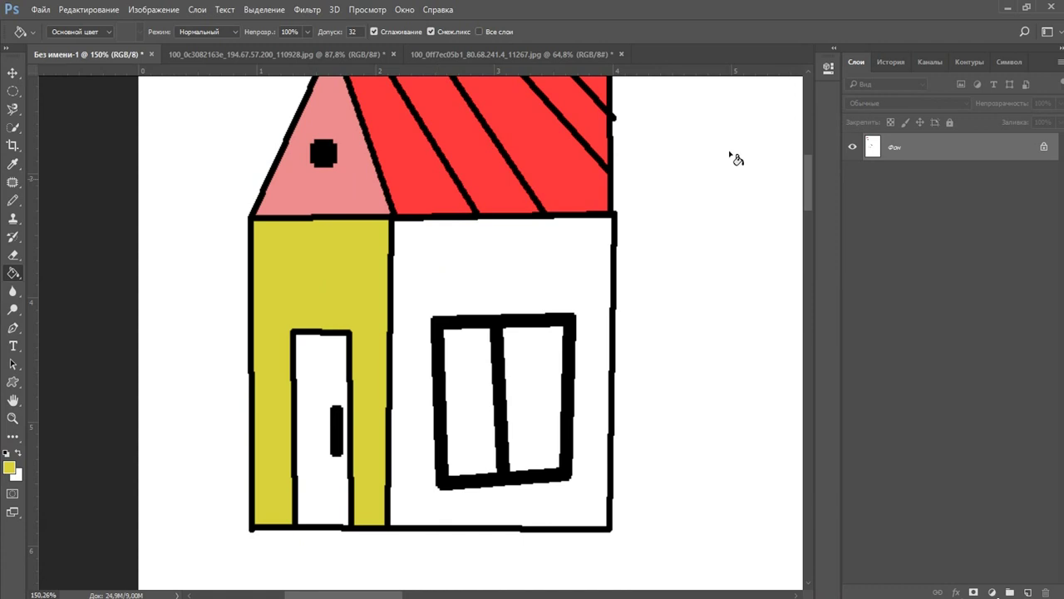
left_click(9, 467)
left_click(622, 165)
left_click(818, 87)
left_click(499, 266)
Fill the door with grey #8a8a8a
left_click(9, 468)
type("8a8a8a")
left_click(817, 87)
left_click(322, 432)
Fill the window glass with light cyan
left_click(9, 467)
left_click(689, 178)
left_click(599, 109)
left_click(818, 88)
key("ctrl+0")
left_click(549, 434)
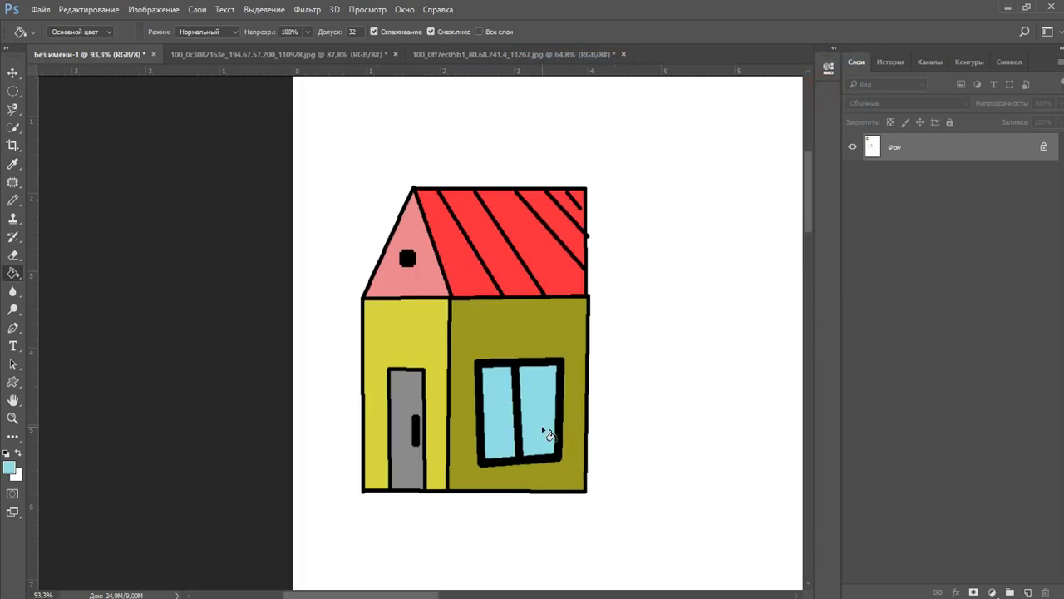
scroll(549, 434, "down", 5)
scroll(341, 148, "up", 3)
scroll(416, 281, "up", 2)
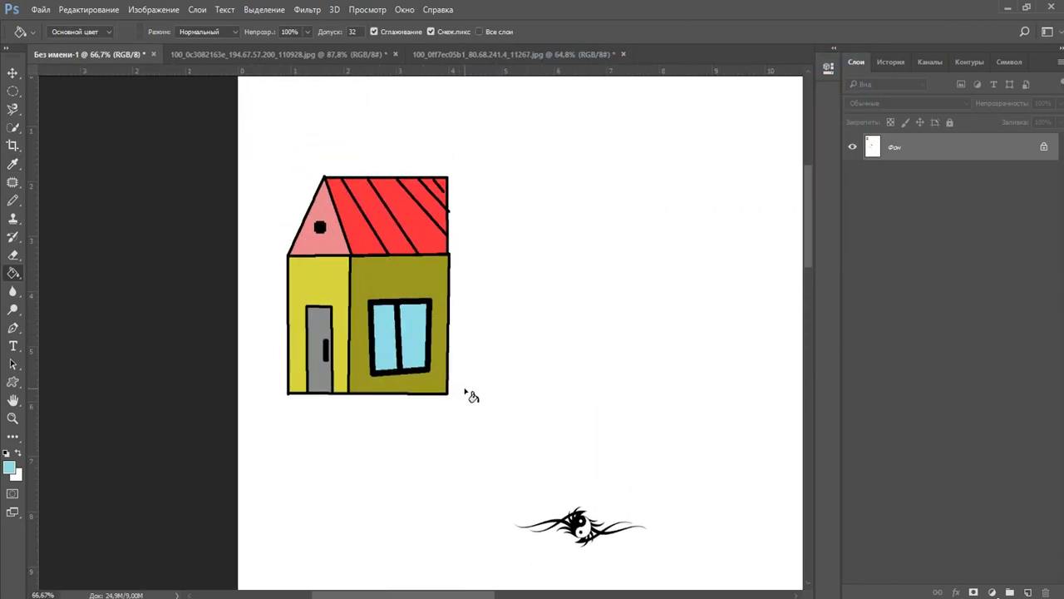
scroll(408, 344, "up", 1)
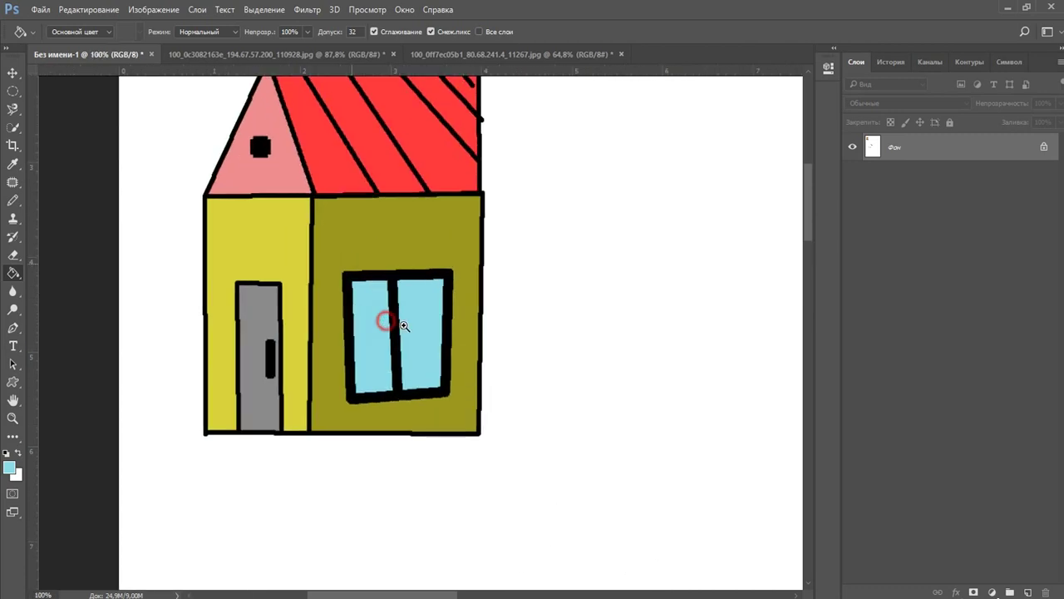
scroll(387, 316, "up", 1)
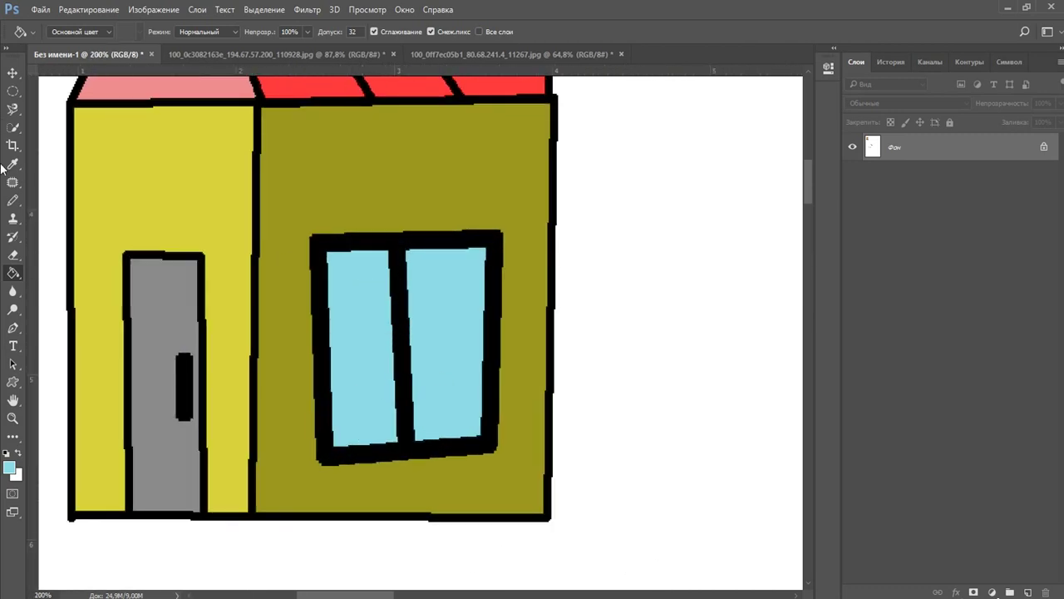
right_click(13, 270)
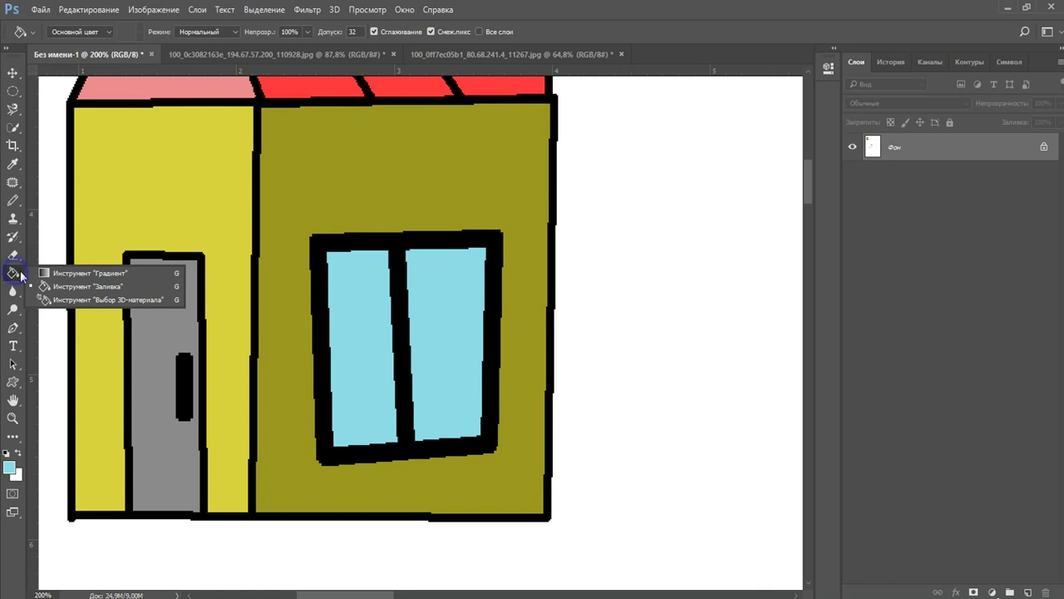
Set the Gradient tool to the foreground-to-background preset
left_click(75, 272)
left_click(67, 33)
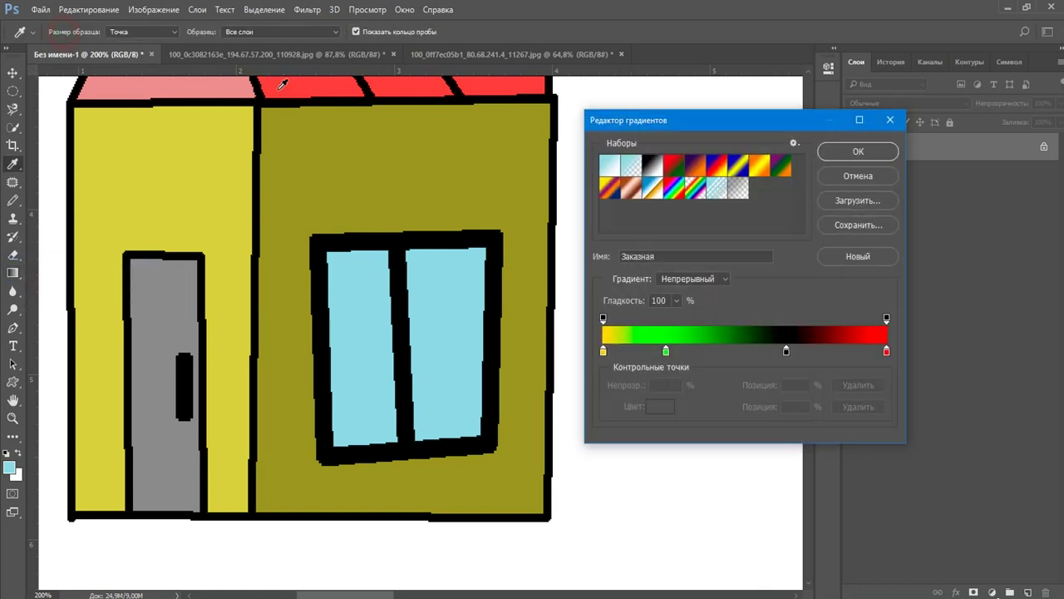
left_click(607, 168)
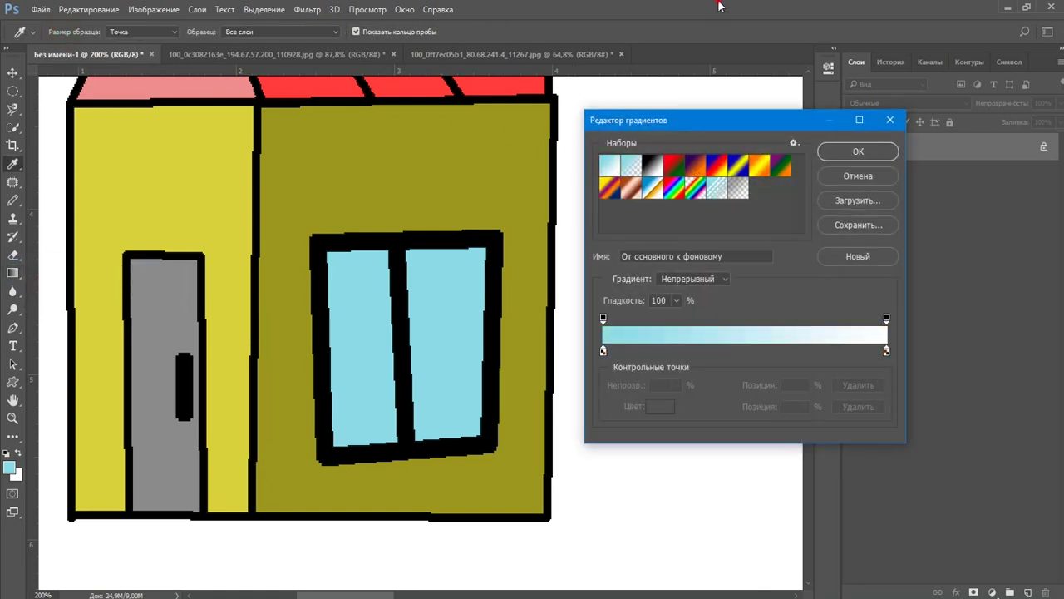
left_click(858, 151)
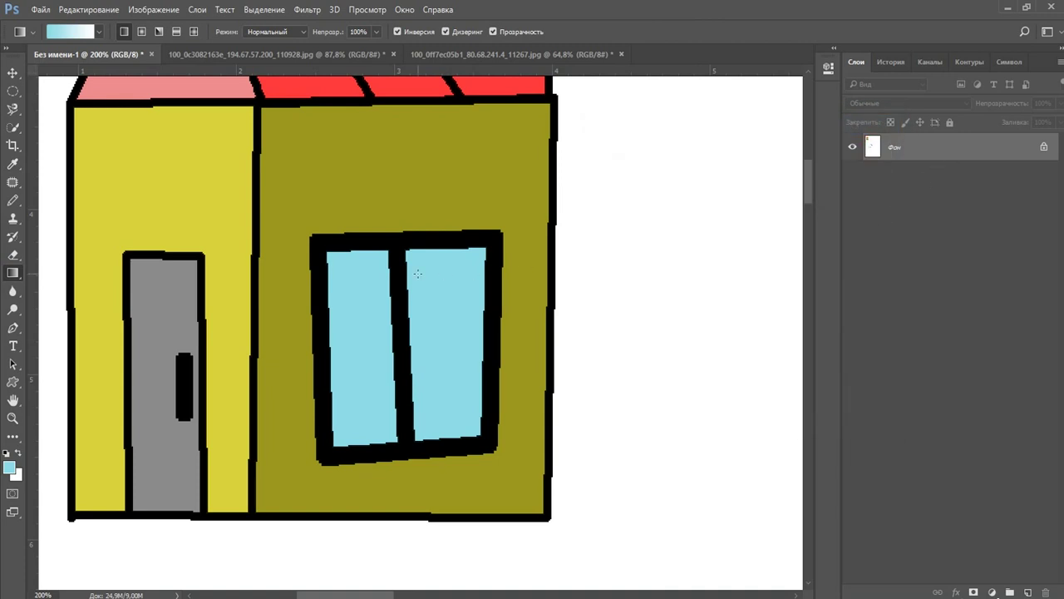
Marquee-select both the left and right window panes
key("m")
mouse_move(329, 251)
left_mouse_down()
mouse_move(379, 350)
mouse_move(397, 445)
left_mouse_up()
left_click_drag(408, 249, 484, 442)
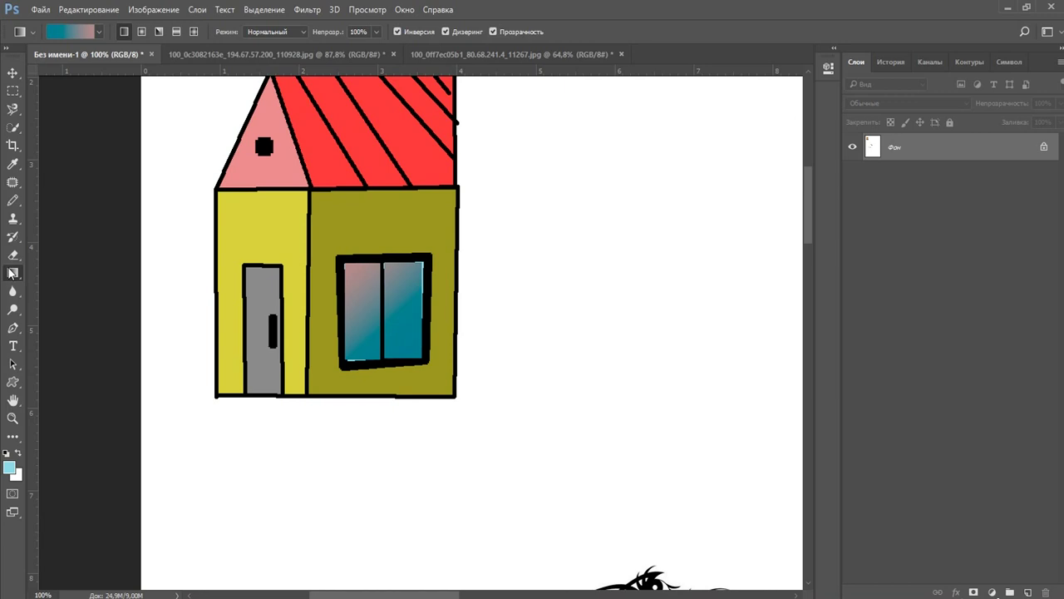
left_click_drag(390, 221, 391, 286)
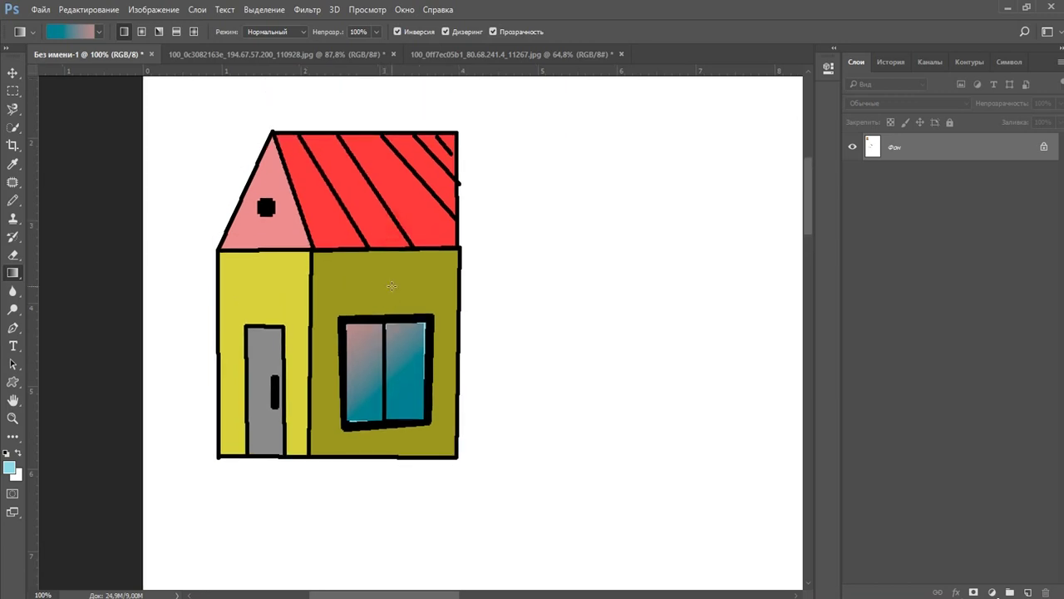
left_click(13, 293)
right_click(306, 234)
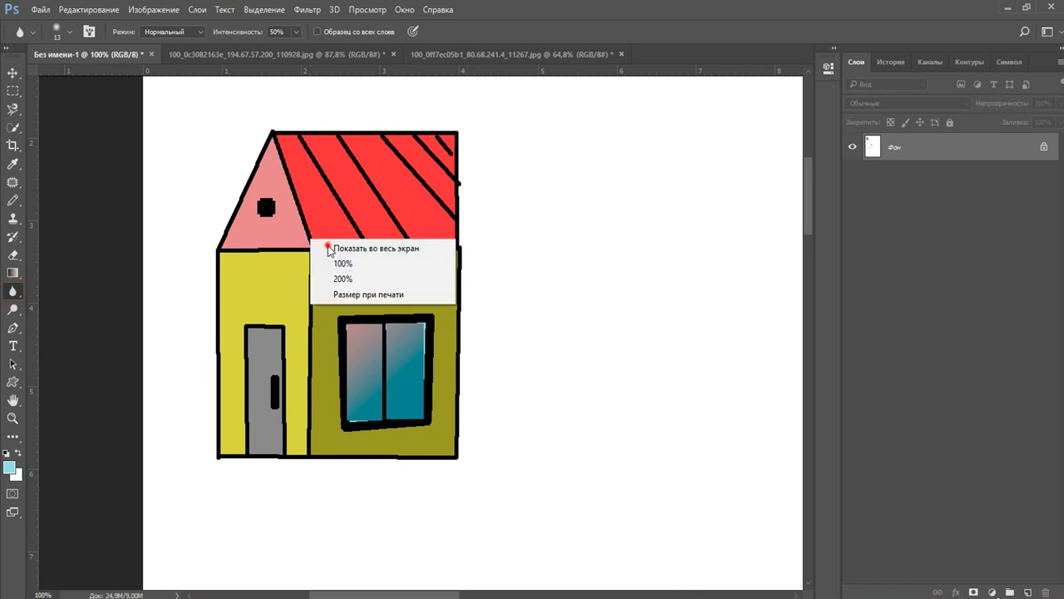
Open _0.jpg from the FON folder in File Explorer as a new Photoshop document
left_click(340, 243)
scroll(324, 125, "up", 2)
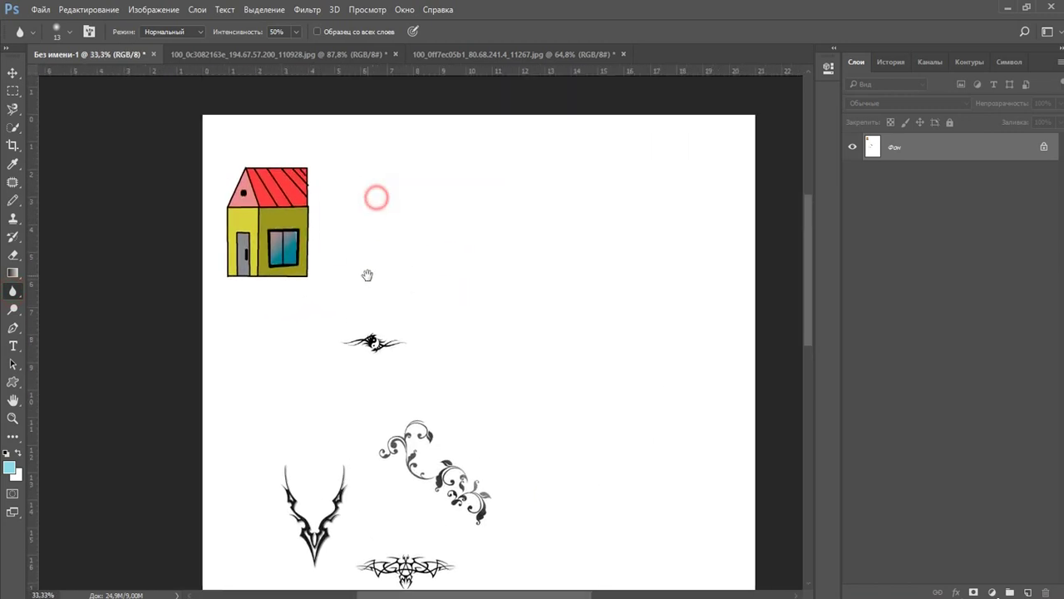
key("alt+Tab")
scroll(510, 375, "down", 5)
scroll(510, 375, "up", 5)
double_click(510, 375)
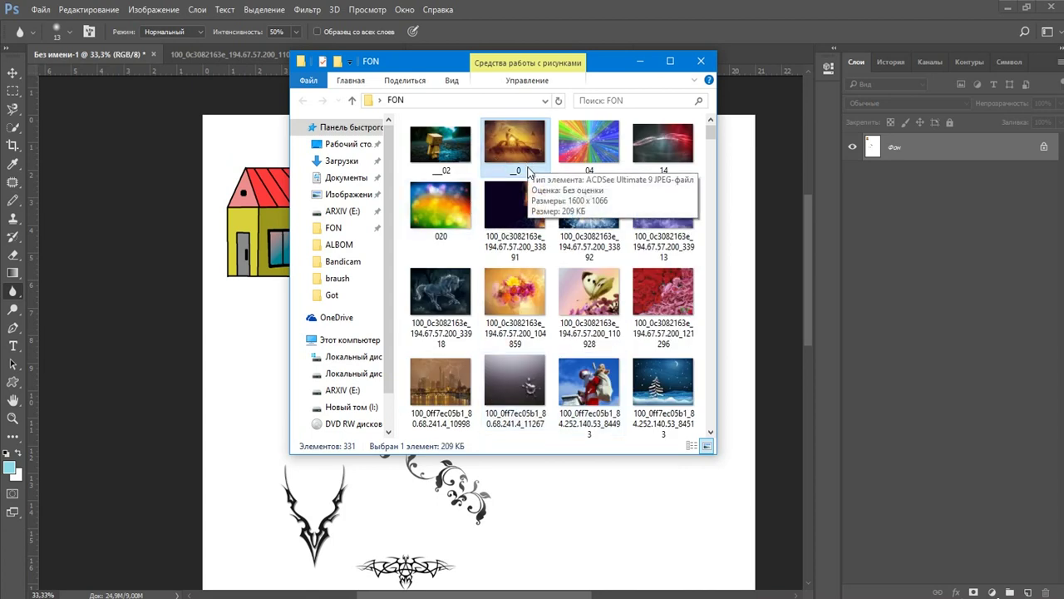
double_click(511, 162)
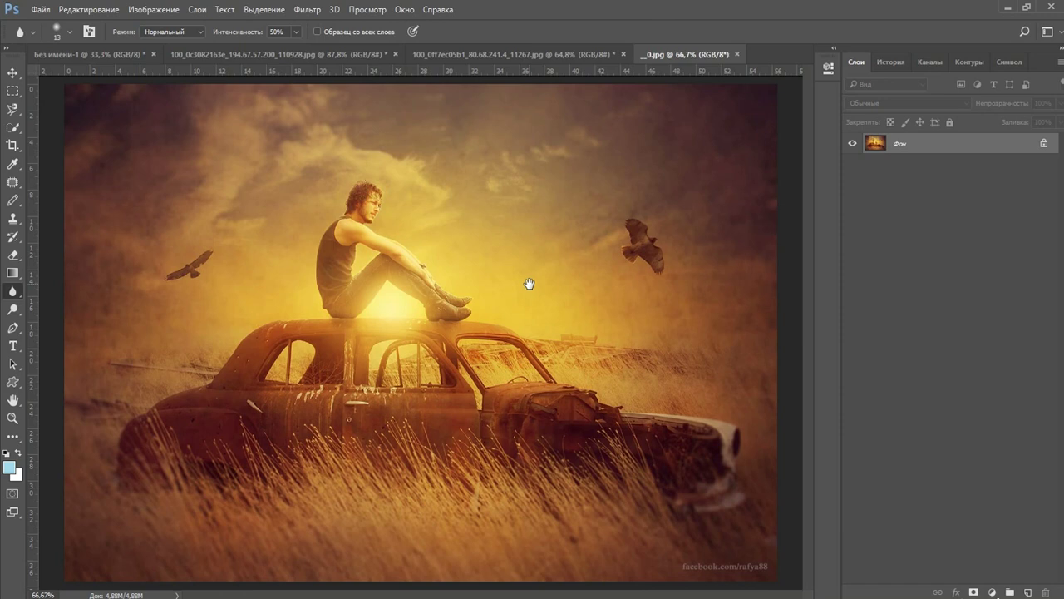
left_click(396, 191)
left_click(396, 191)
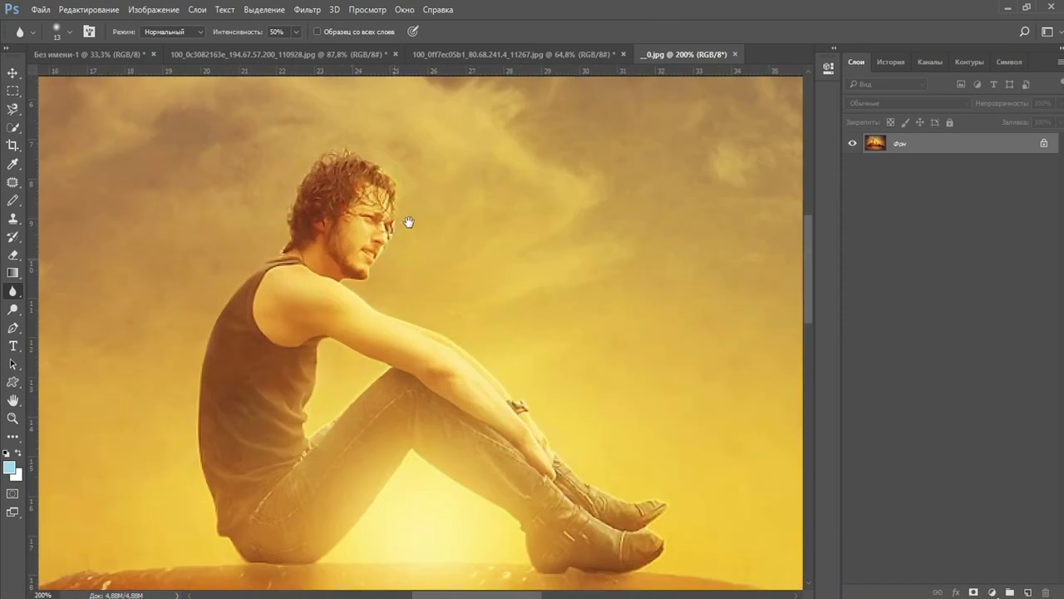
Enlarge the Blur brush, set Strength to 100%, and blur the man's face
left_click_drag(391, 231, 389, 264)
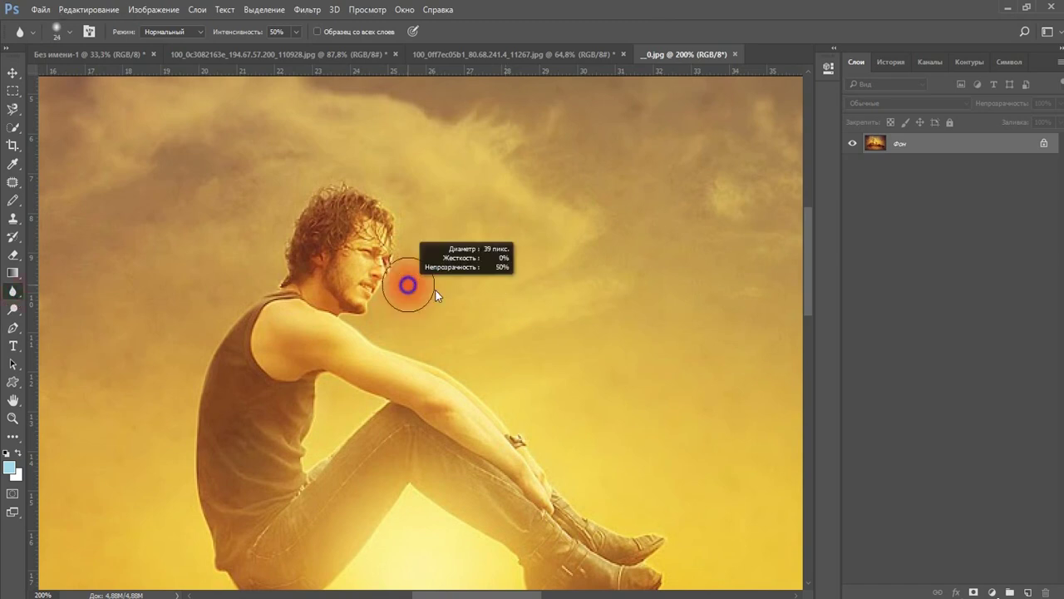
mouse_move(363, 230)
left_mouse_down()
mouse_move(366, 258)
mouse_move(353, 241)
left_mouse_up()
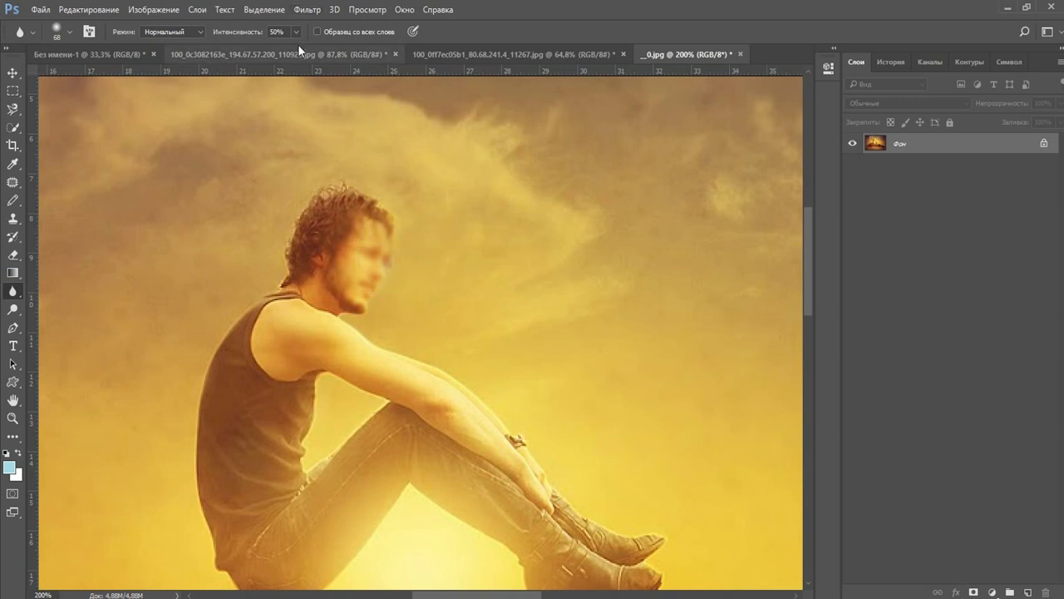
left_click(296, 32)
left_click_drag(295, 48, 366, 51)
left_click_drag(357, 261, 381, 278)
Blur the bird in the sky as well
scroll(358, 333, "down", 3)
scroll(357, 333, "down", 2)
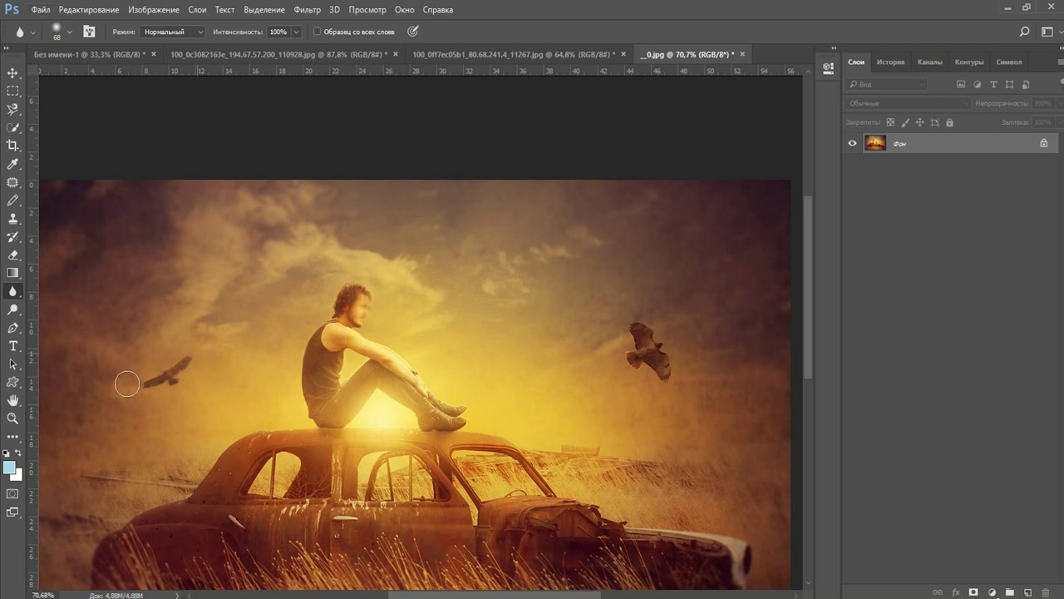
left_click_drag(677, 344, 677, 369)
scroll(333, 353, "up", 1)
scroll(333, 353, "up", 2)
scroll(332, 353, "up", 2)
left_click_drag(464, 283, 444, 361)
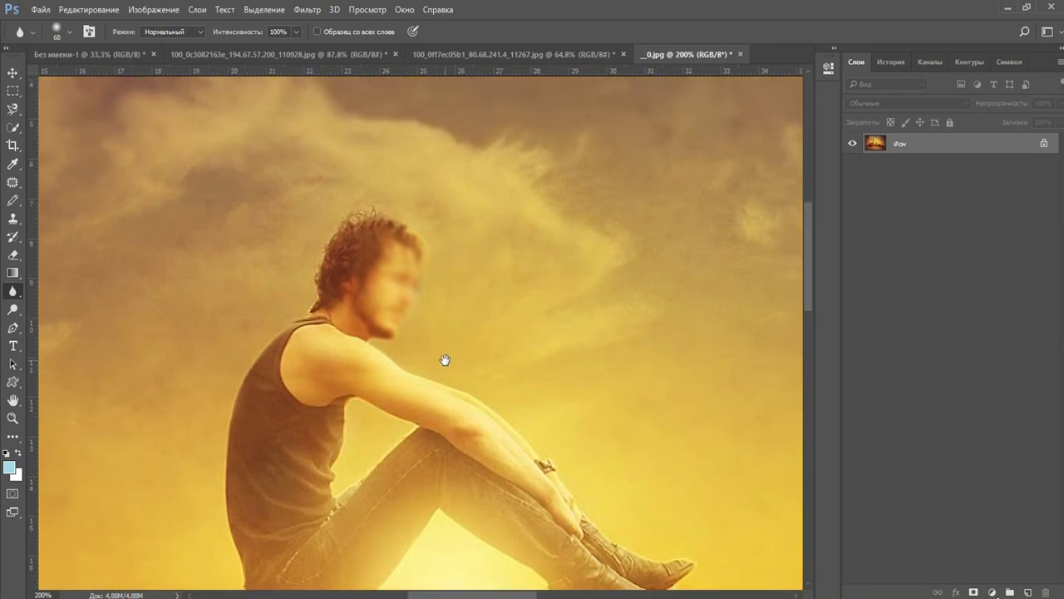
Lighten the car's rear fender with the Dodge tool
left_click(9, 314)
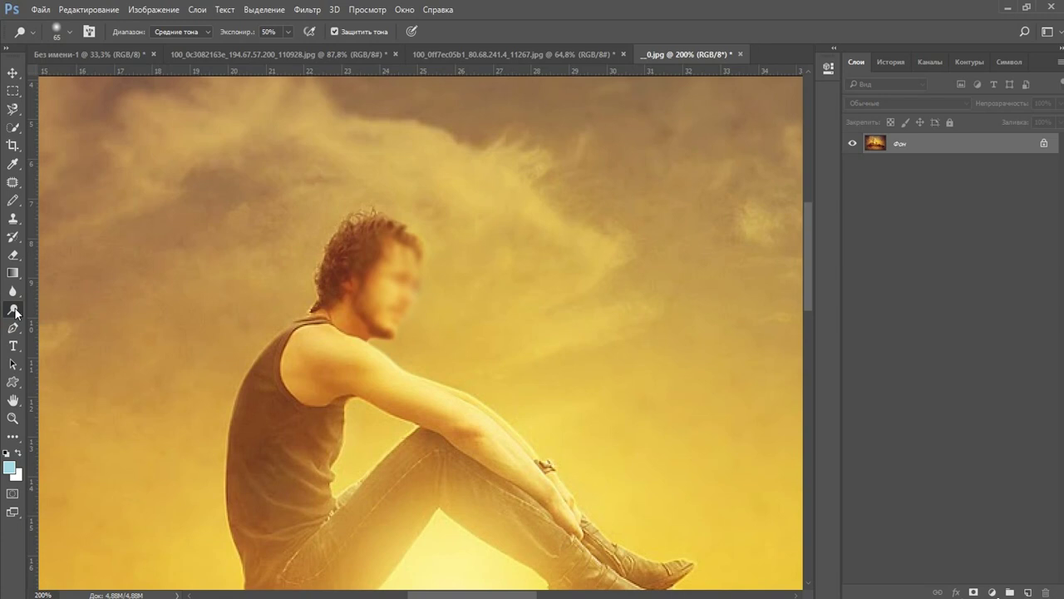
scroll(333, 371, "down", 2)
scroll(334, 392, "down", 2)
mouse_move(292, 476)
left_mouse_down()
mouse_move(423, 249)
mouse_move(387, 268)
mouse_move(311, 353)
left_mouse_up()
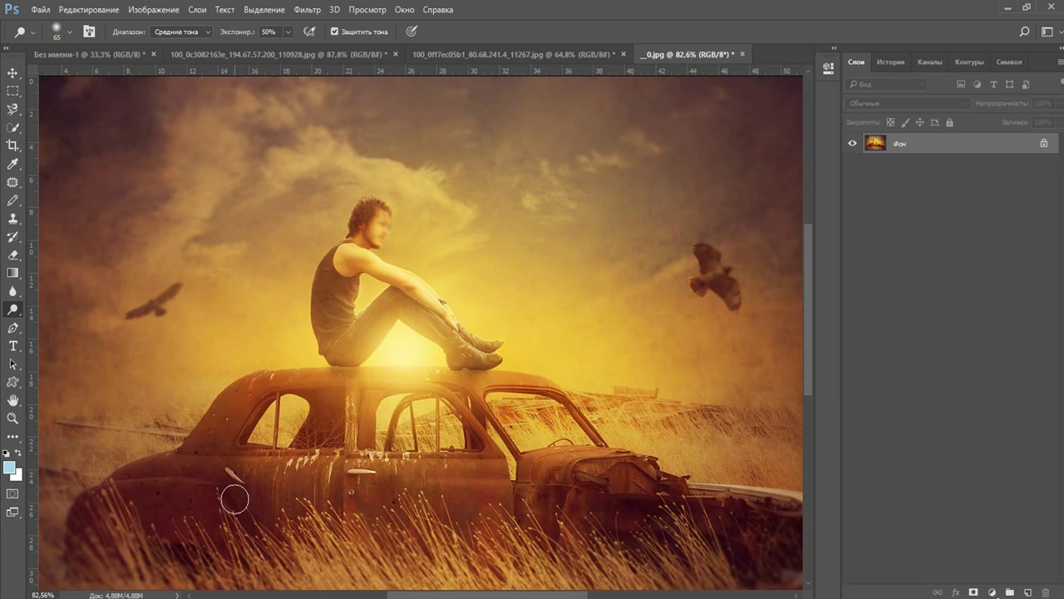
left_click_drag(242, 505, 87, 516)
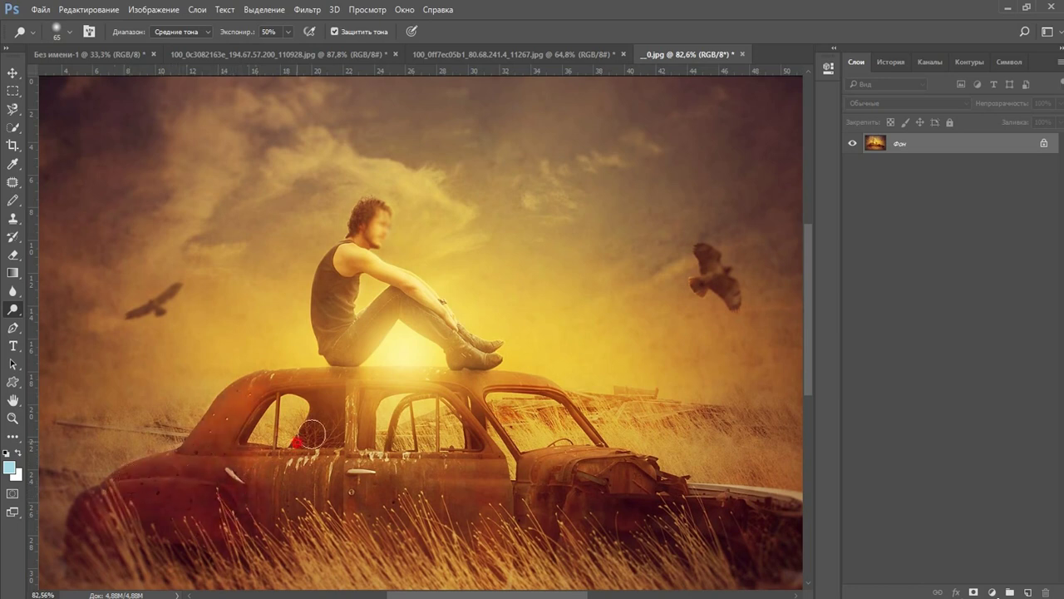
scroll(283, 449, "down", 1)
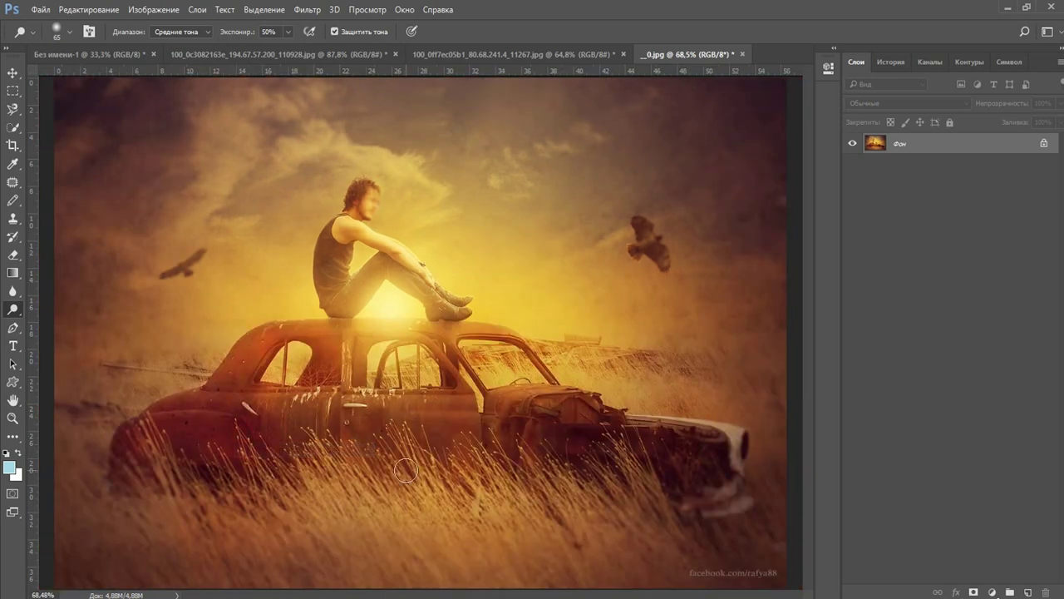
Switch to the Burn tool, then to the Sponge set to desaturate
right_click(14, 315)
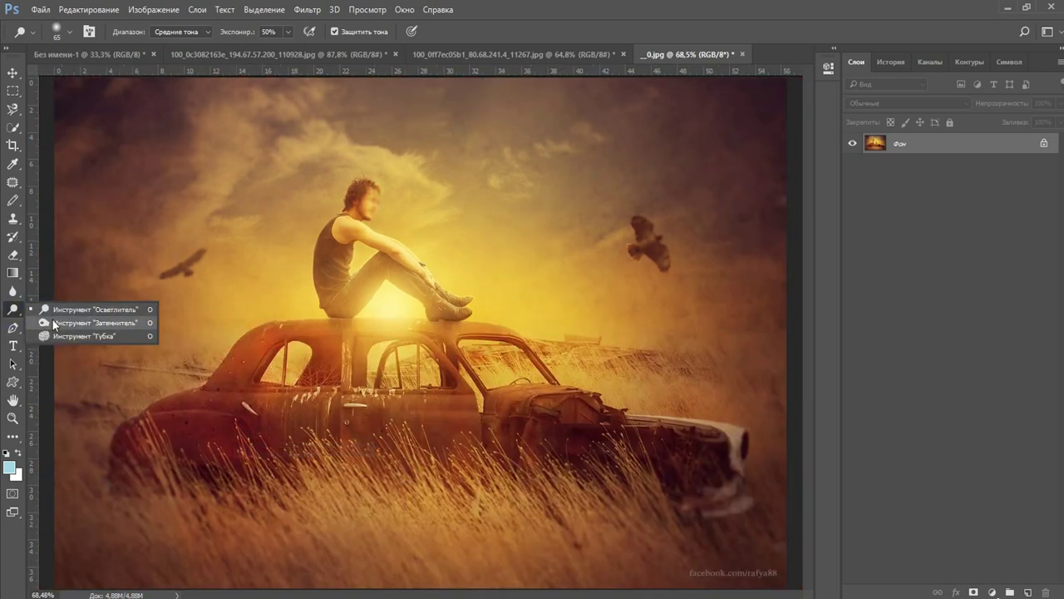
left_click(54, 323)
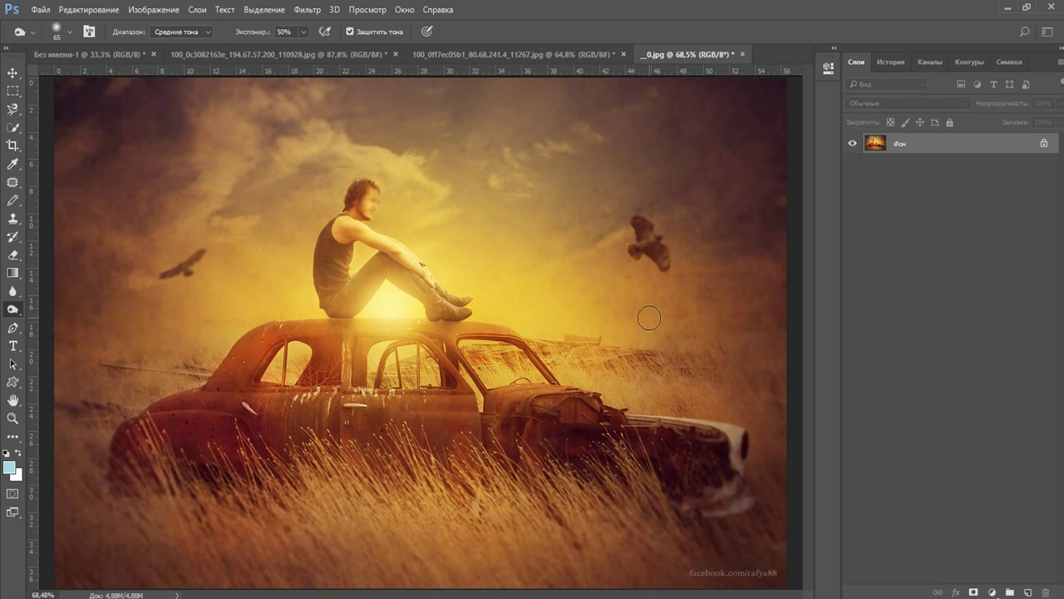
scroll(308, 370, "up", 2)
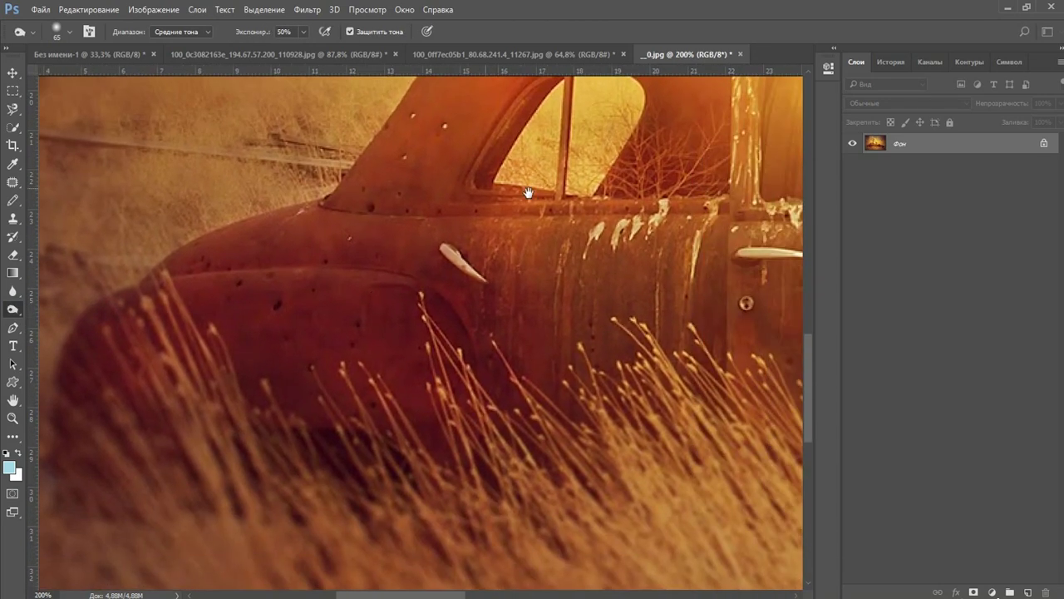
scroll(480, 256, "up", 5)
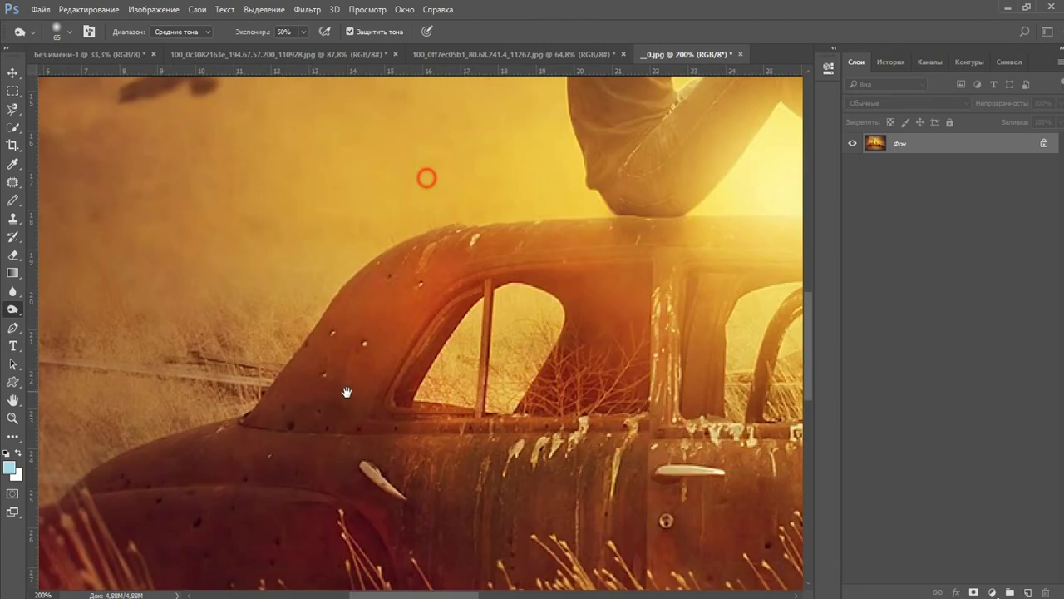
scroll(481, 256, "up", 5)
right_click(13, 310)
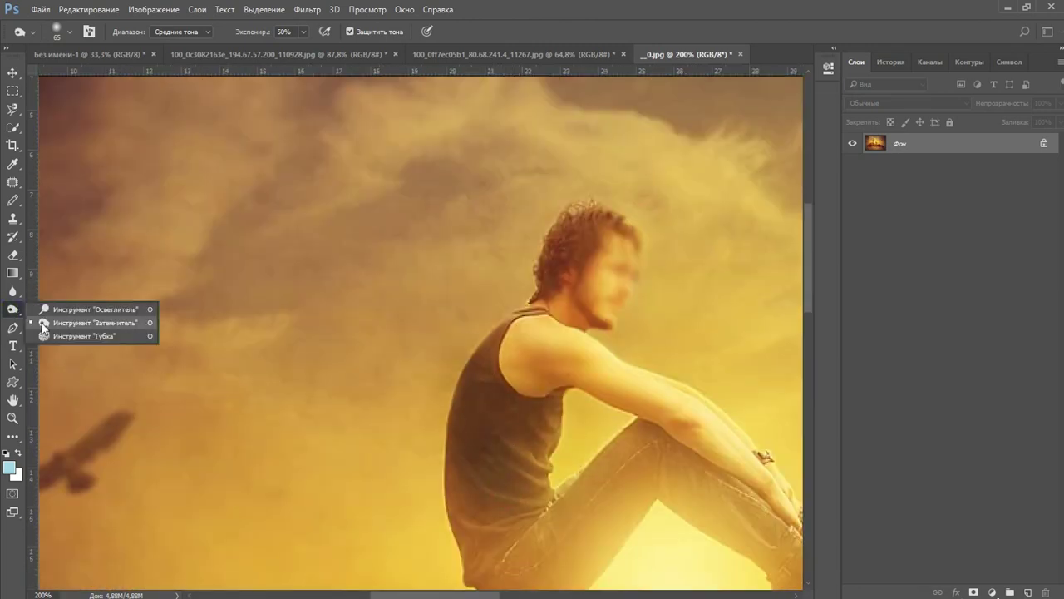
left_click(43, 334)
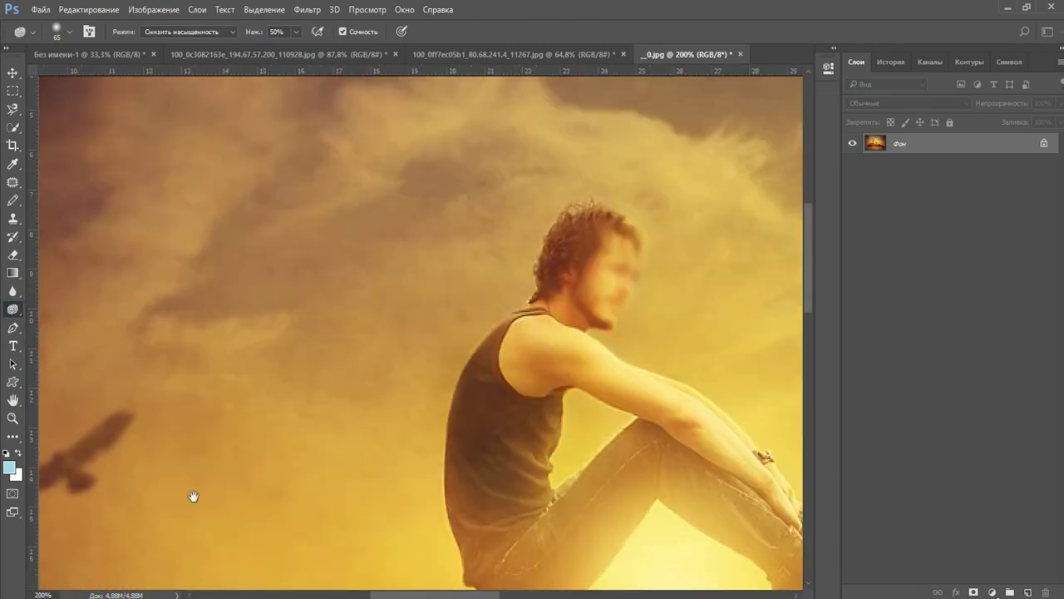
Frame the car and grass, enlarge the Sponge brush, and desaturate the photo with a stroke
left_click_drag(101, 454, 325, 333)
scroll(310, 394, "down", 3)
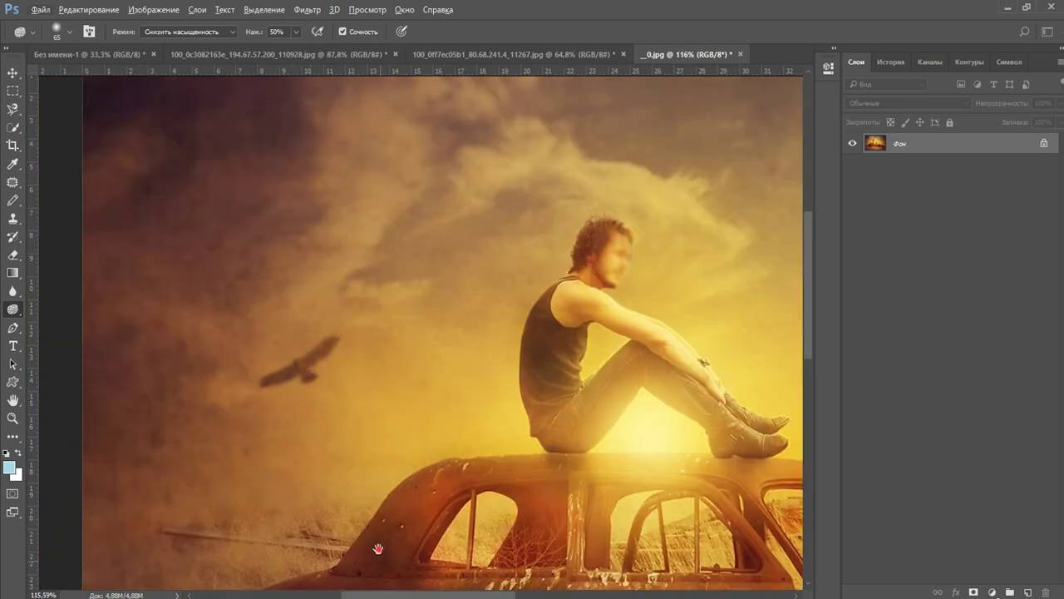
left_click_drag(379, 560, 421, 365)
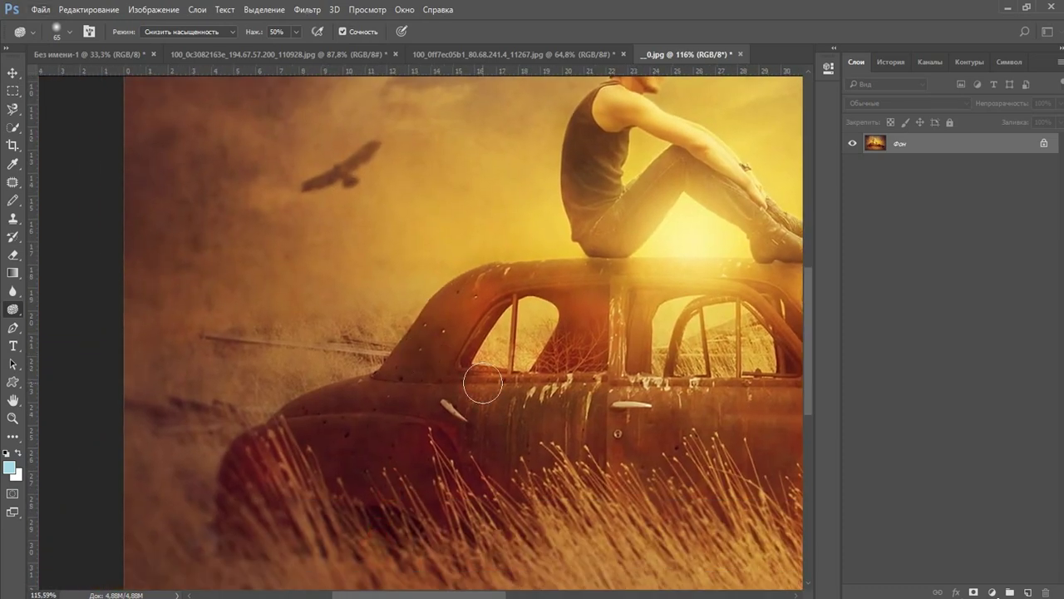
left_click_drag(251, 32, 348, 30)
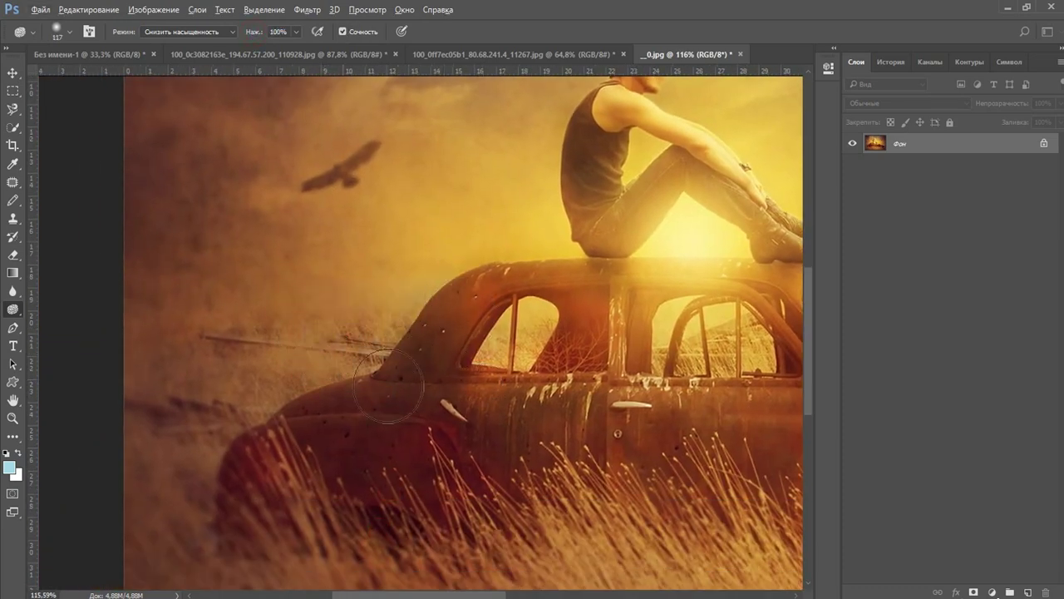
scroll(519, 178, "down", 5)
mouse_move(518, 178)
left_mouse_down()
mouse_move(374, 316)
mouse_move(208, 368)
mouse_move(441, 345)
left_mouse_up()
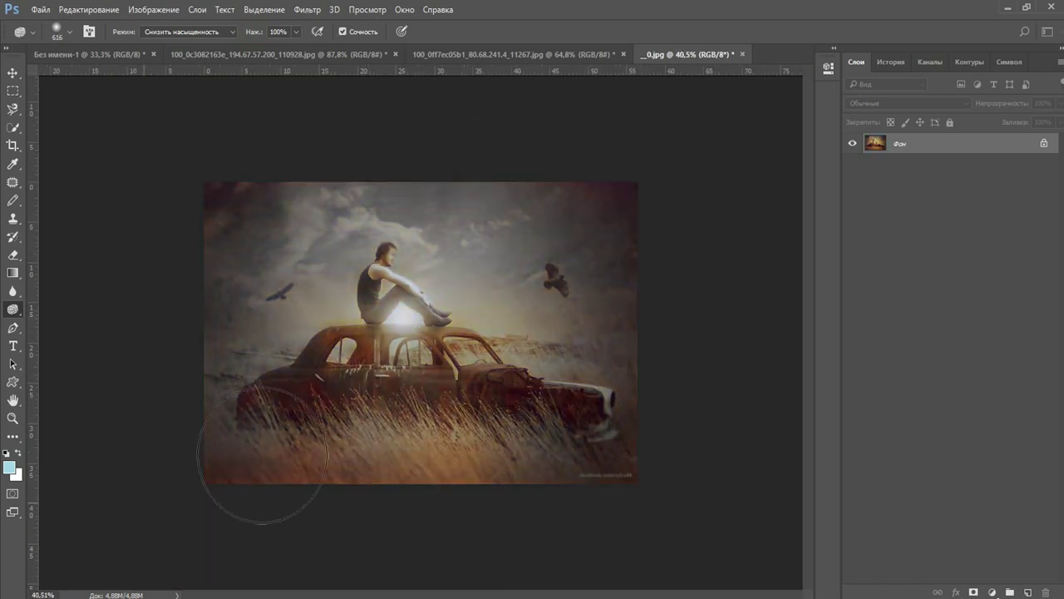
Undo every desaturation stroke, including the grass stroke, and fit the image on screen
key("ctrl+alt+z")
key("ctrl+alt+z")
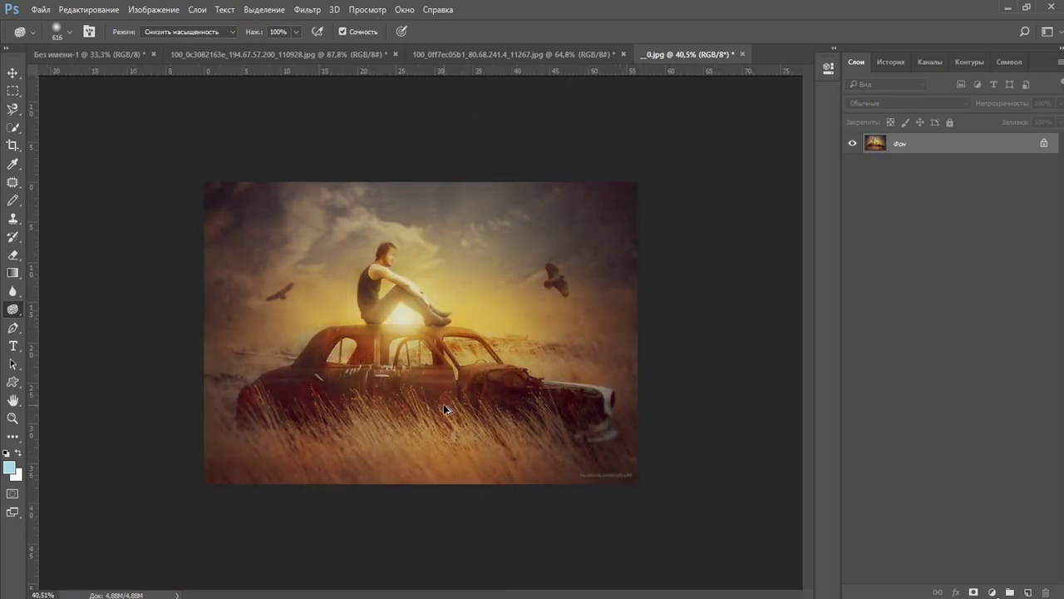
key("ctrl+alt+z")
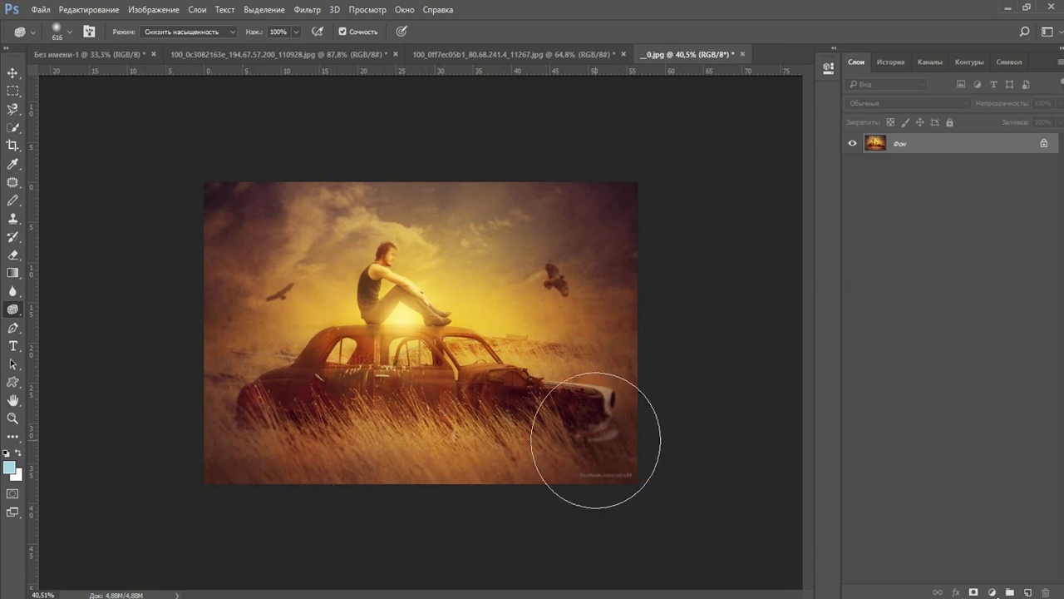
left_click_drag(238, 474, 581, 457)
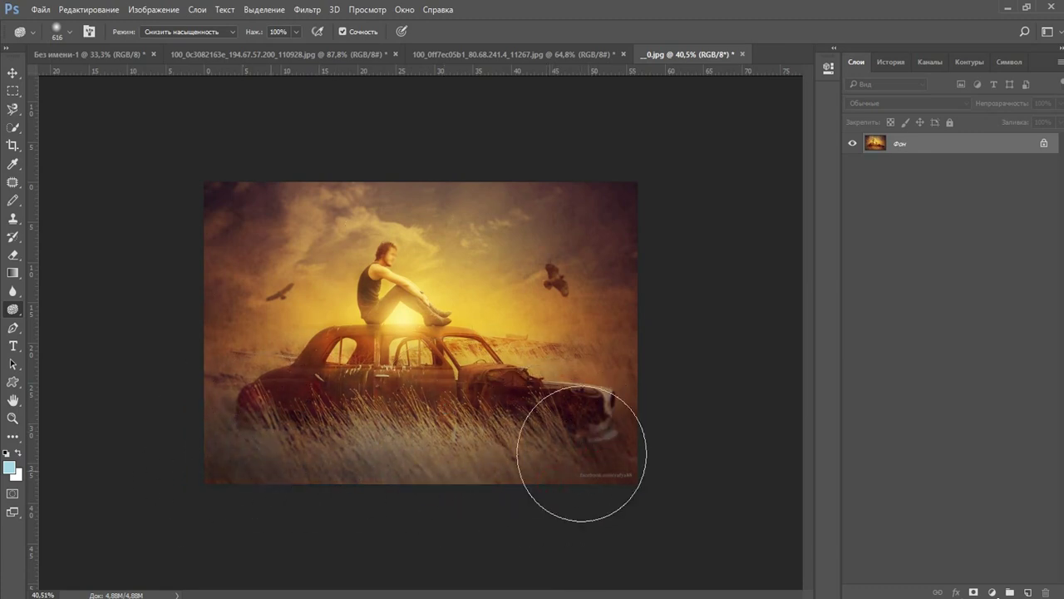
key("ctrl+alt+z")
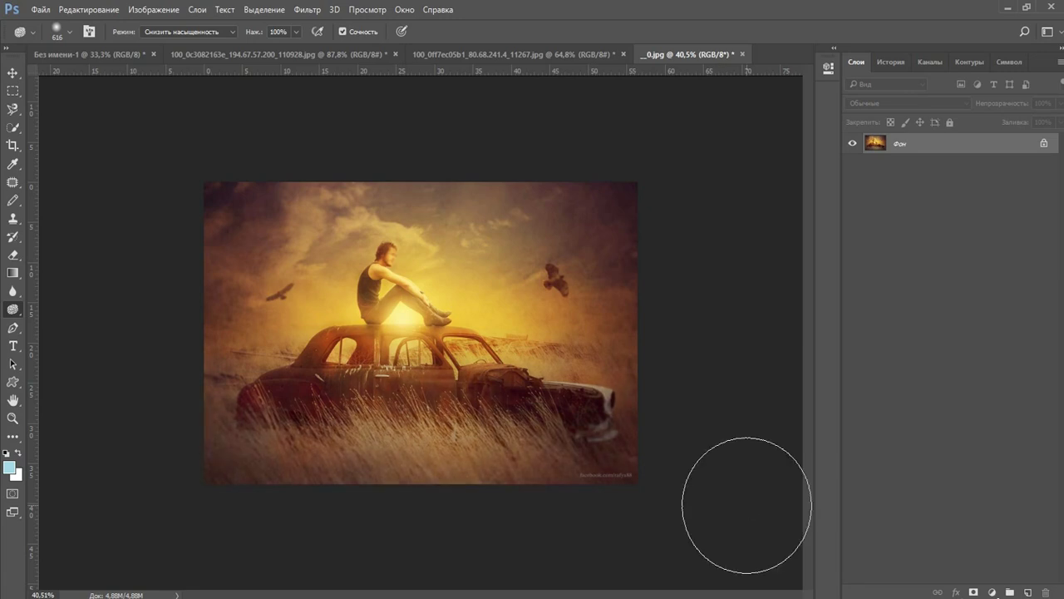
key("space")
right_click(430, 335)
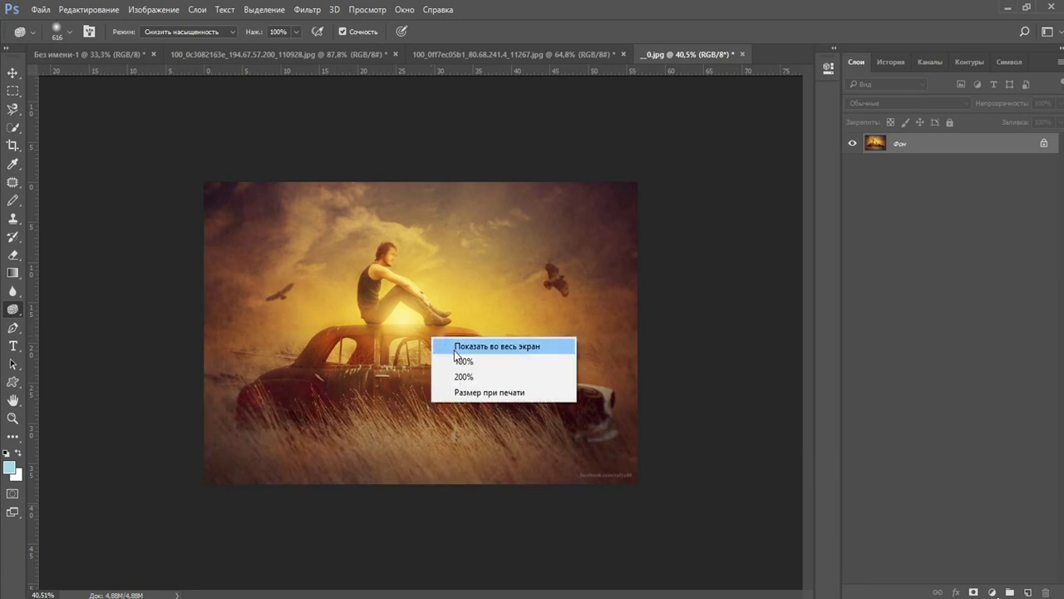
left_click(454, 350)
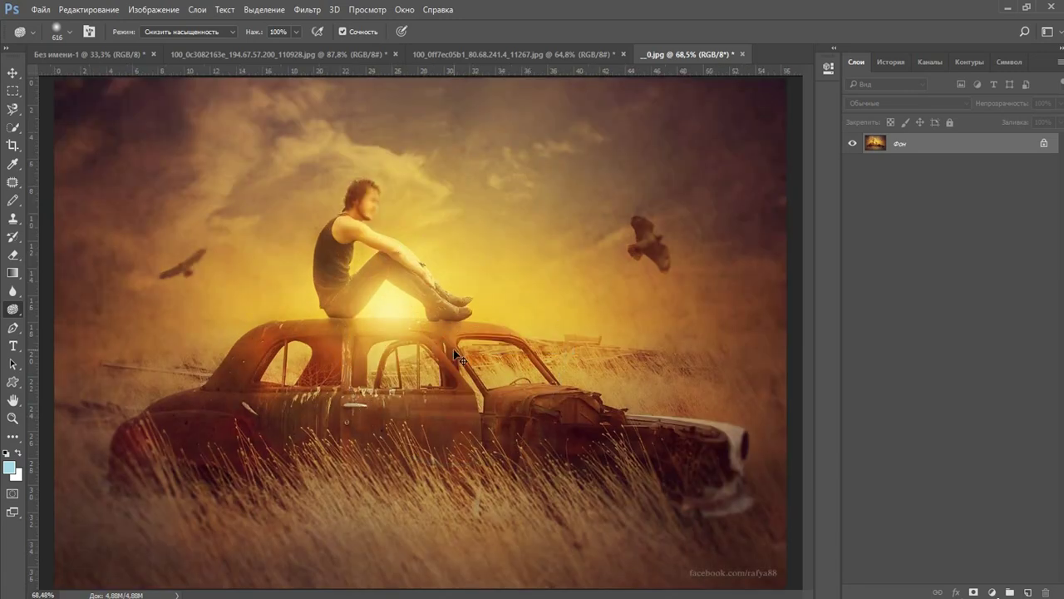
Desaturate the whole image with Shift+Ctrl+U, then undo it to keep the warm colour
key("shift+ctrl+u")
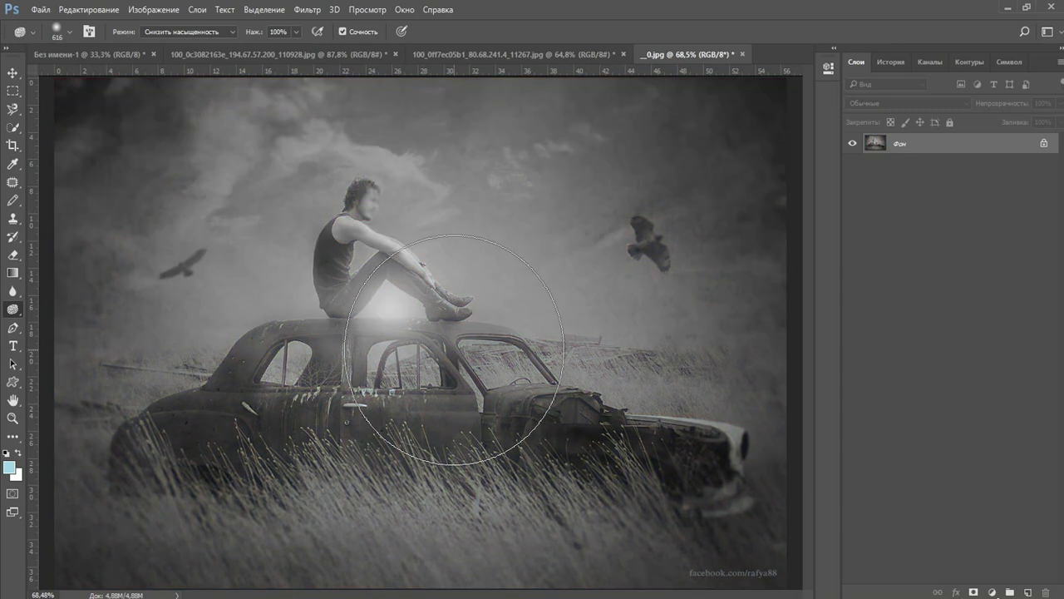
key("ctrl+z")
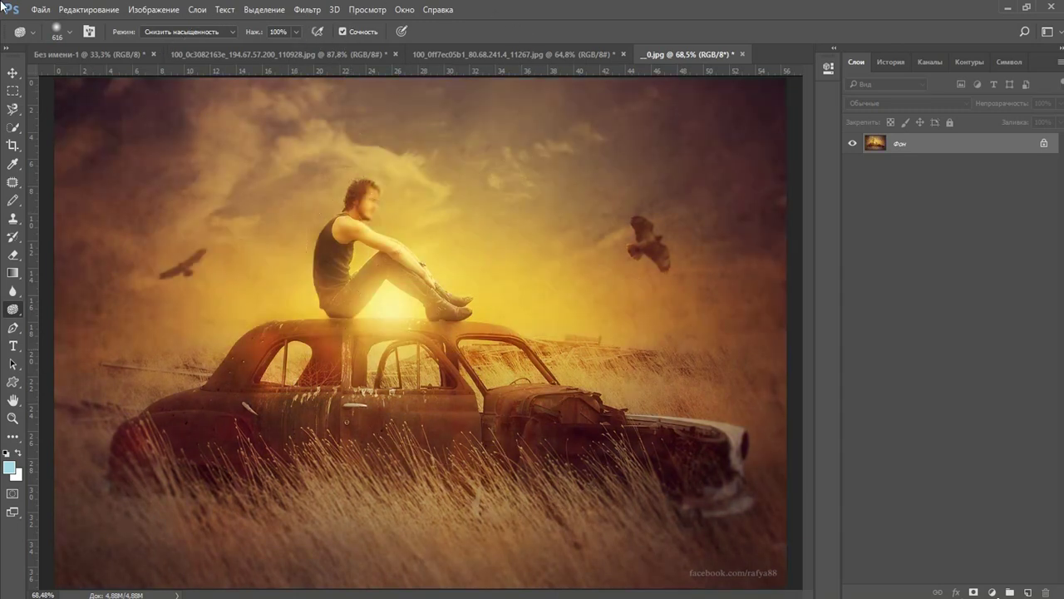
left_click(13, 74)
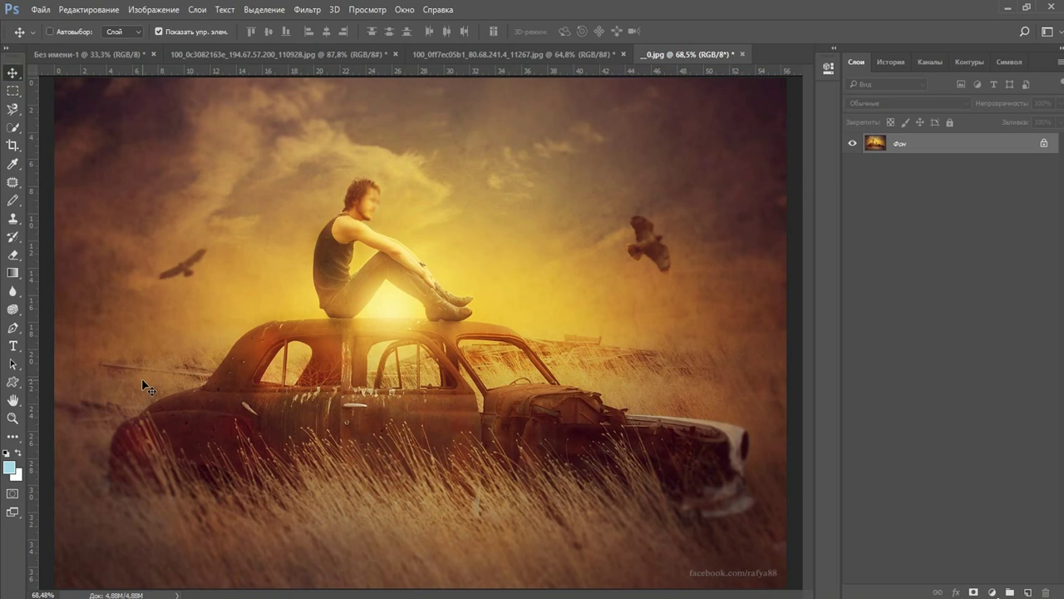
Pick the Pen tool and zoom in on the cardboard figure in 02.jpg
left_click(13, 329)
scroll(299, 358, "up", 5)
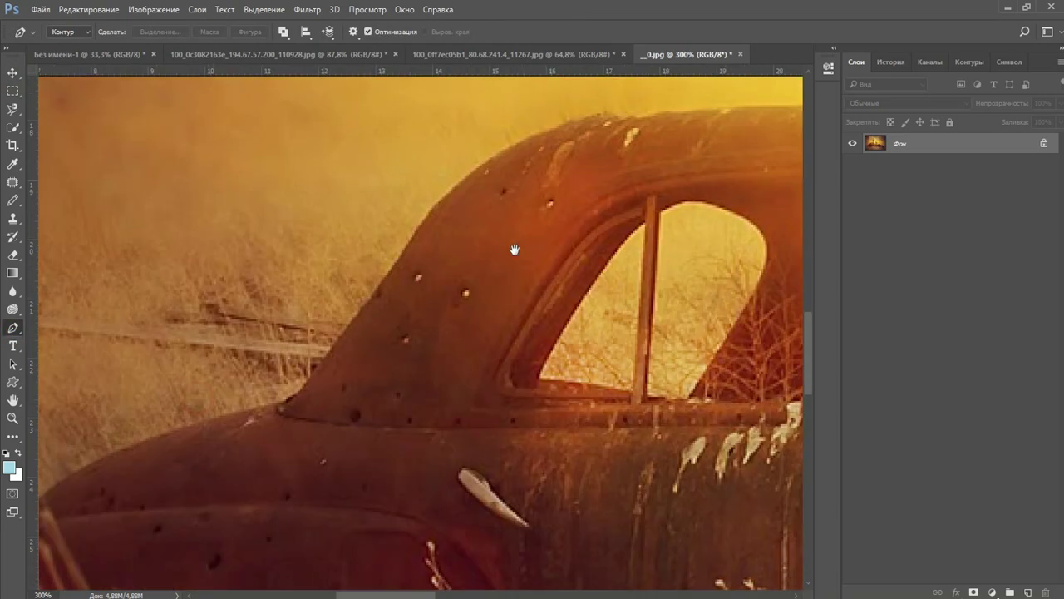
left_click_drag(394, 290, 410, 275)
left_click_drag(674, 116, 109, 565)
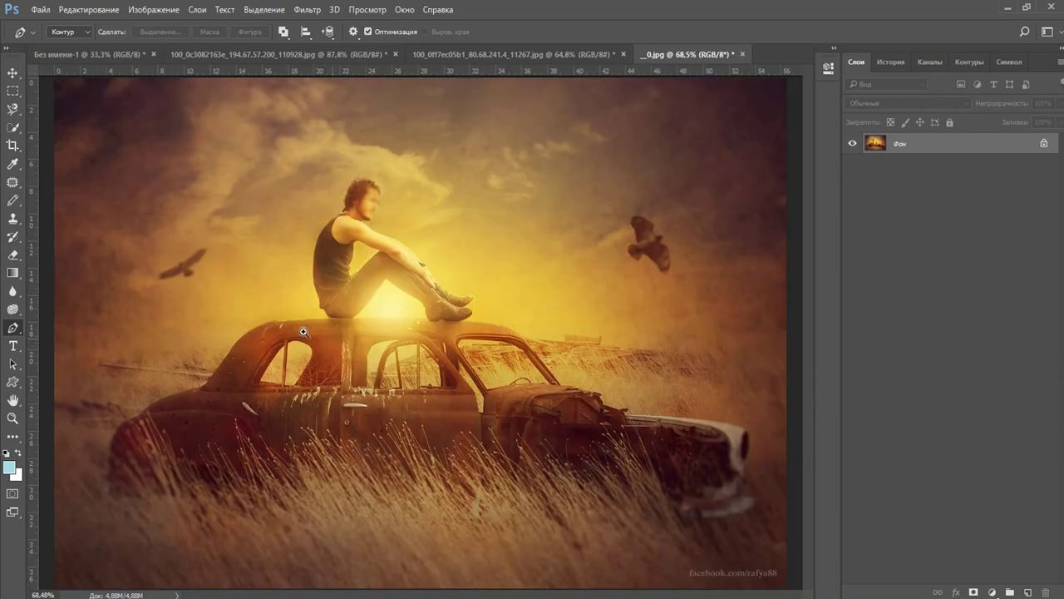
left_click_drag(474, 297, 200, 362)
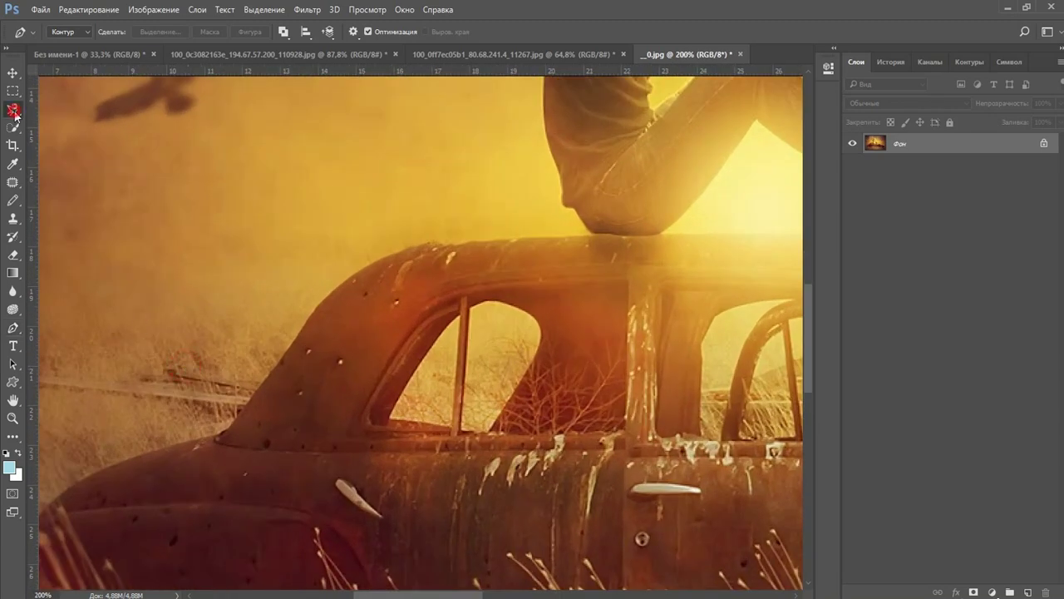
left_click(14, 112)
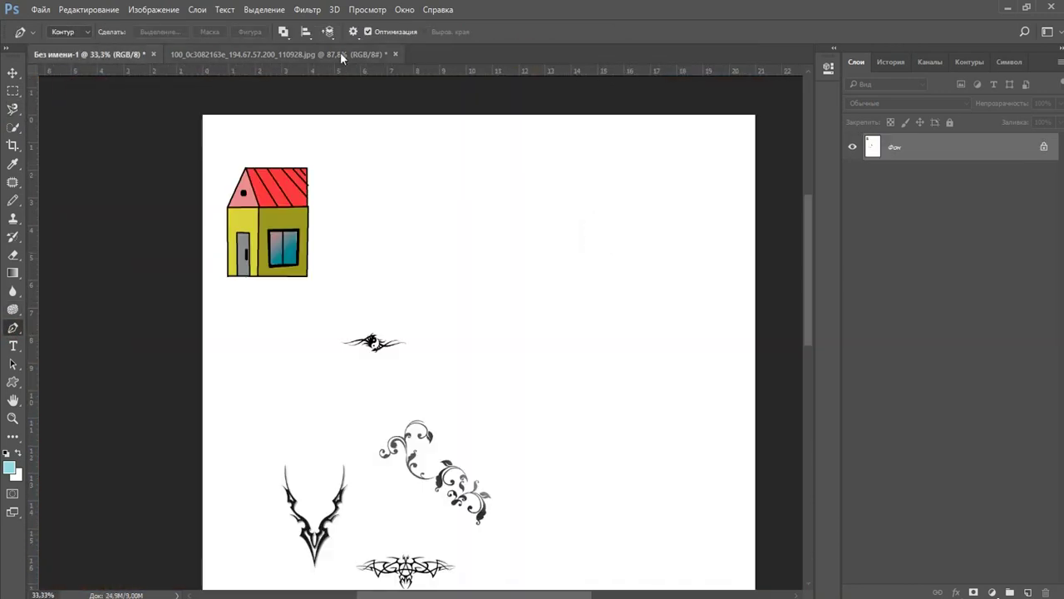
scroll(533, 287, "up", 1)
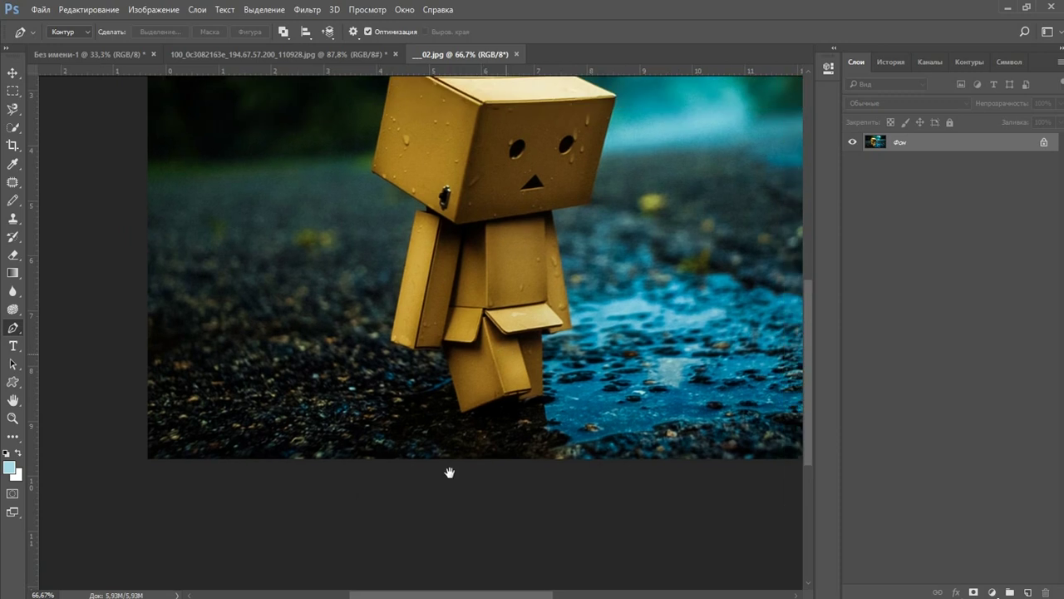
left_click_drag(374, 473, 499, 263)
left_click_drag(386, 384, 335, 291)
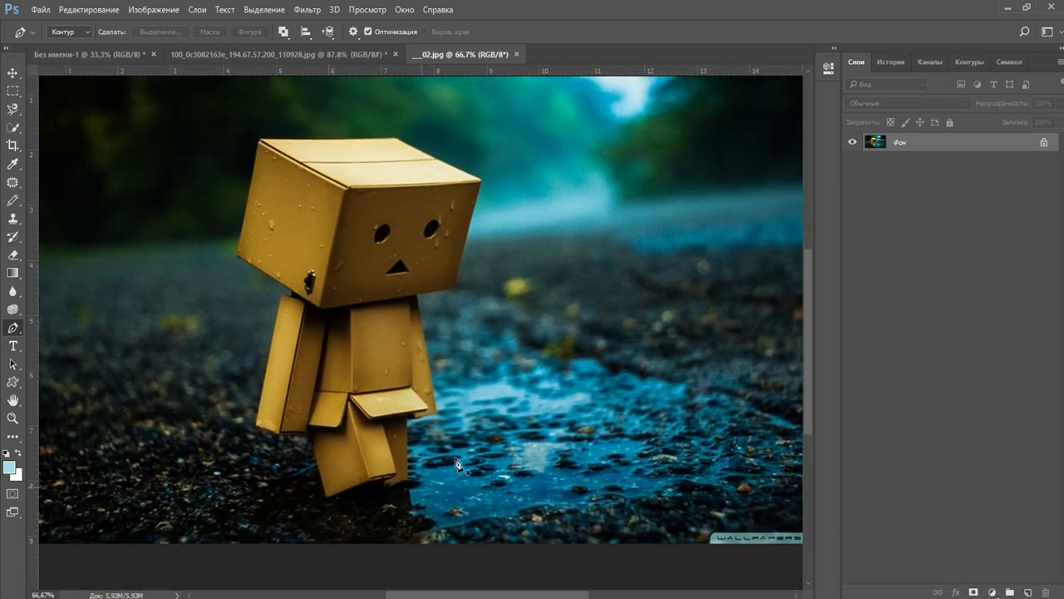
scroll(230, 432, "up", 4)
Trace path points from the leg corner up the arm to the box head's left side
left_click(477, 442)
left_click(388, 139)
left_click(264, 166)
left_click_drag(216, 157, 295, 387)
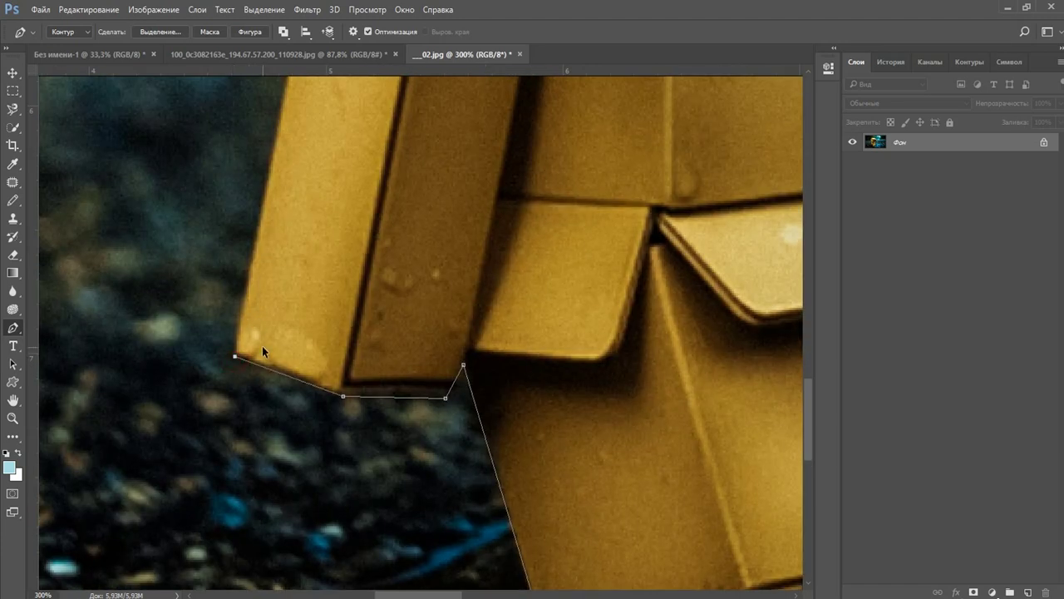
left_click_drag(244, 298, 259, 230)
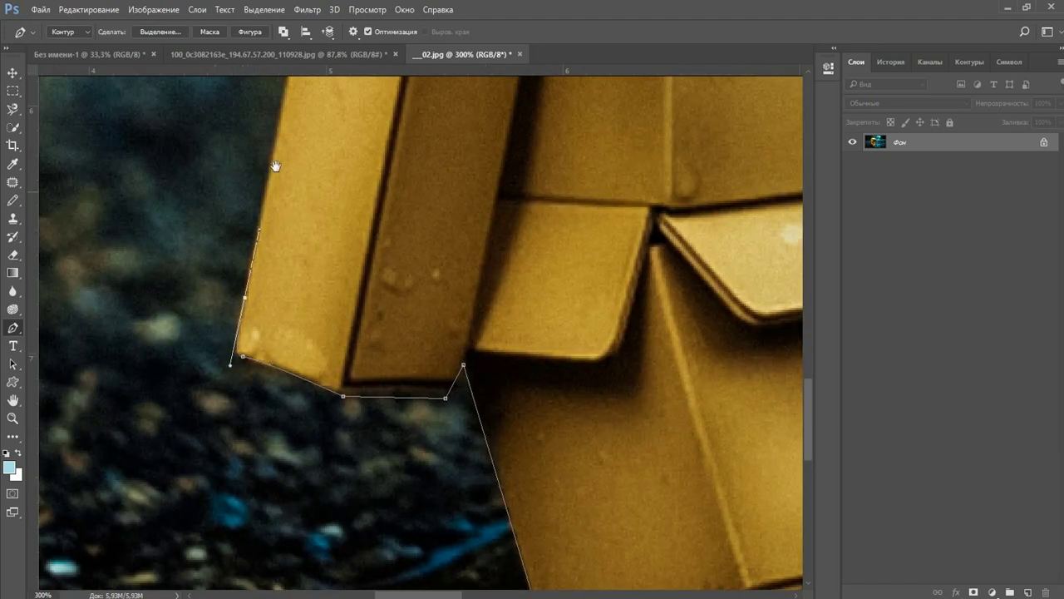
left_click_drag(275, 167, 316, 490)
left_click_drag(305, 95, 303, 288)
left_click(302, 288)
left_click_drag(260, 209, 294, 335)
left_click(148, 241)
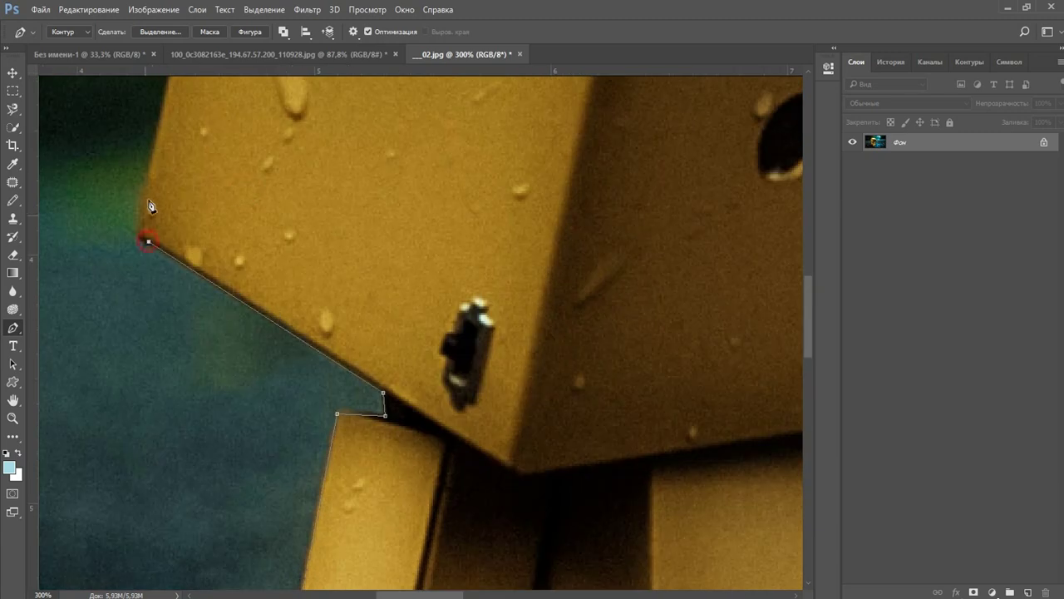
Continue the path across the box top and curve it down the head's right side
scroll(191, 208, "down", 2)
scroll(191, 208, "down", 3)
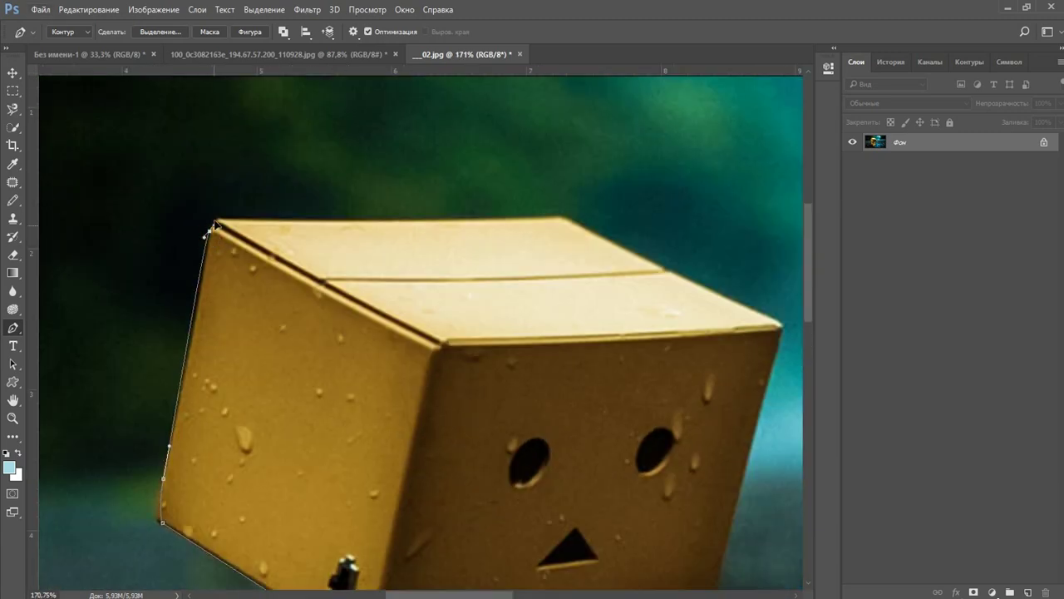
scroll(208, 226, "up", 4)
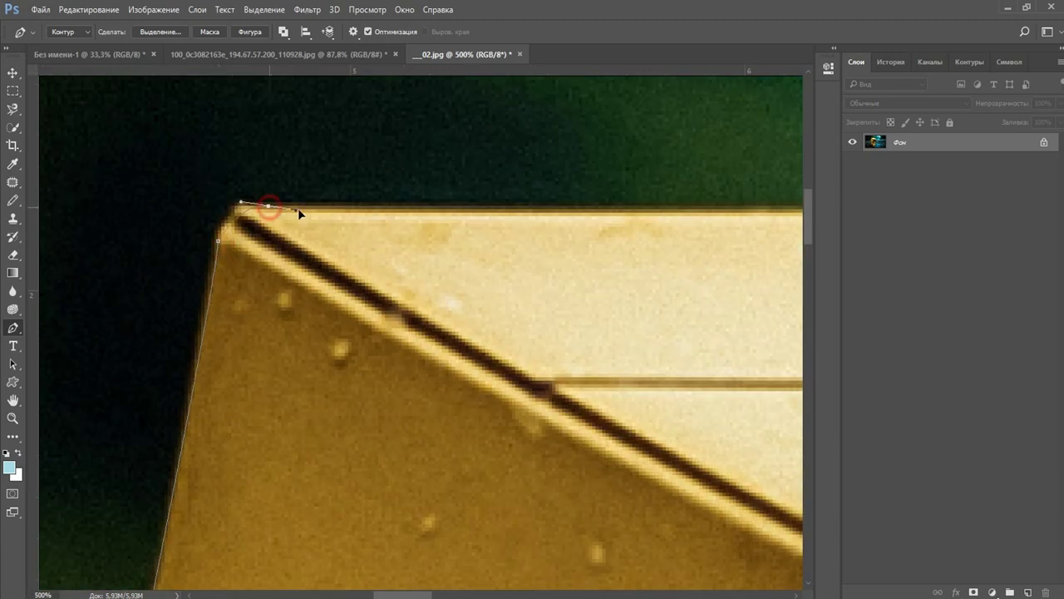
scroll(317, 214, "down", 2)
left_click(572, 244)
left_click(682, 294)
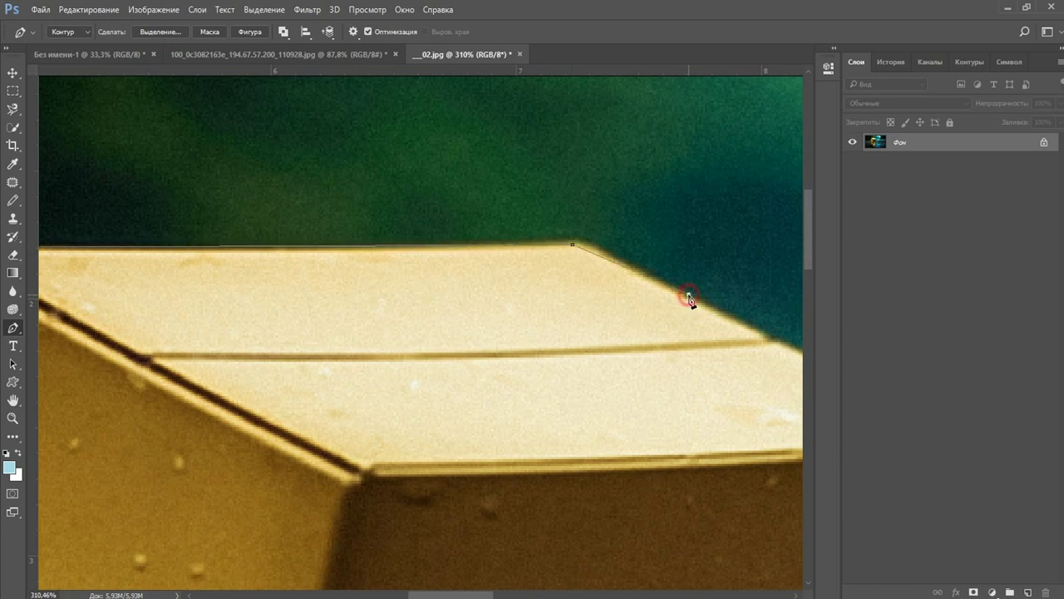
left_click_drag(749, 336, 490, 159)
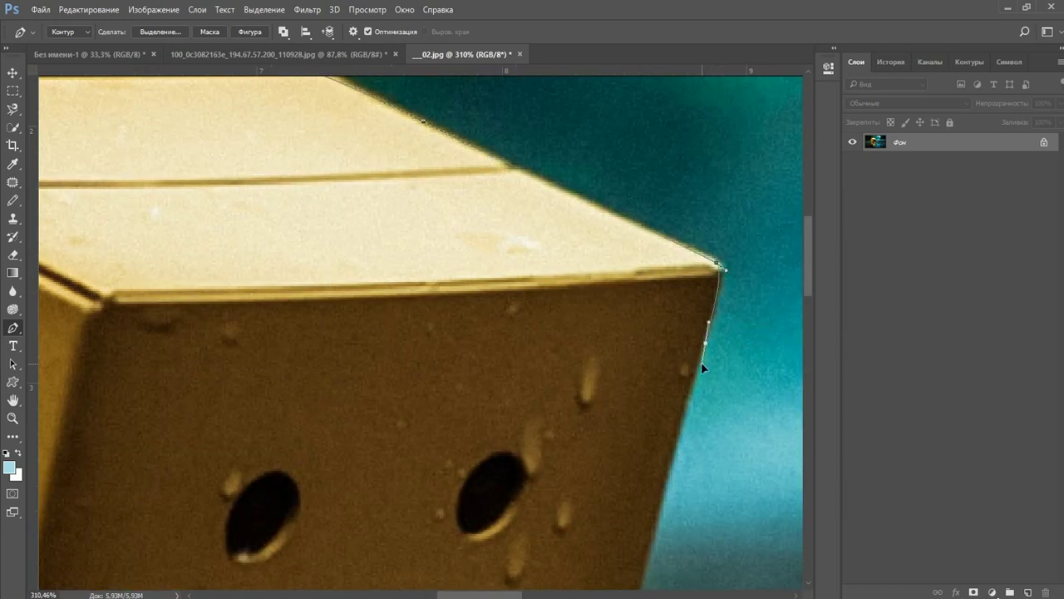
scroll(701, 366, "up", 2)
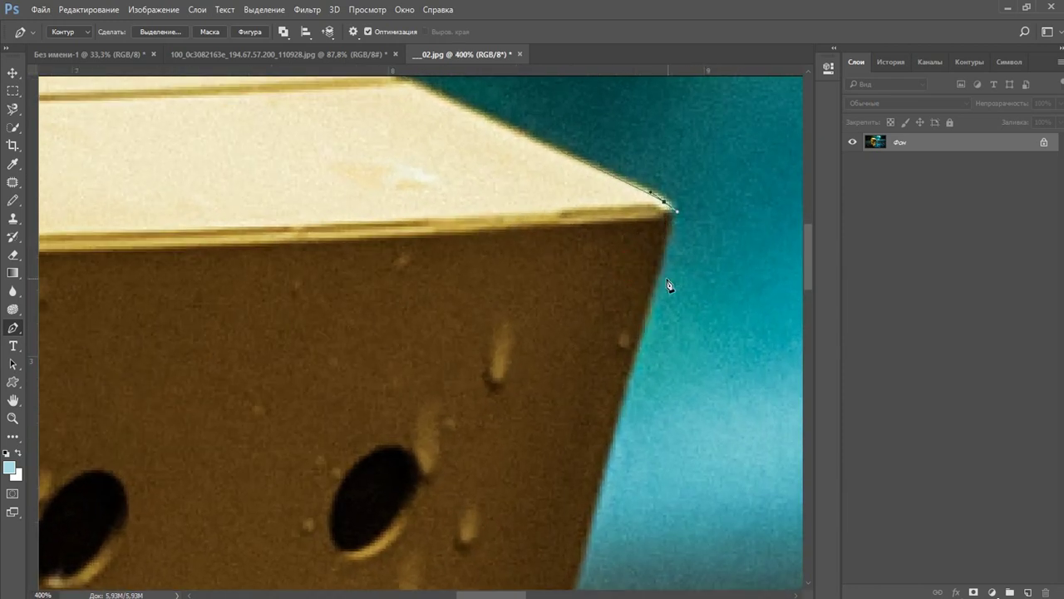
left_click_drag(656, 334, 659, 353)
left_click_drag(649, 376, 647, 393)
mouse_move(647, 391)
left_mouse_down()
mouse_move(628, 394)
mouse_move(647, 384)
left_mouse_up()
left_click_drag(647, 383, 654, 340)
Run the path down the box edge to the arm corner and close it at the start point
key("ctrl+0")
scroll(589, 429, "up", 5)
left_click(458, 444)
scroll(463, 499, "down", 4)
scroll(462, 482, "down", 1)
left_click_drag(456, 438, 461, 469)
scroll(482, 432, "down", 5)
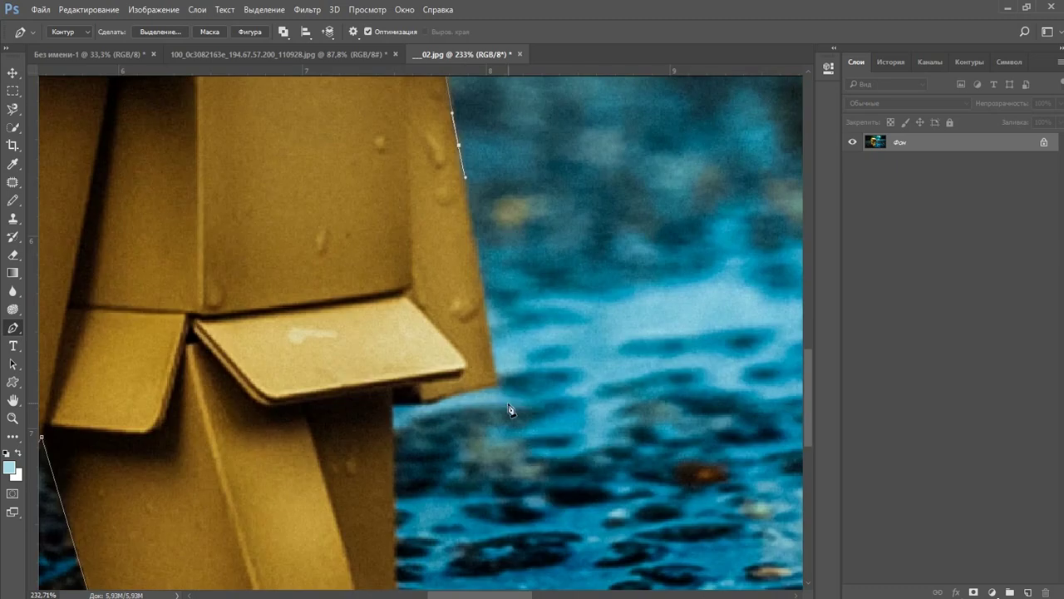
scroll(388, 490, "down", 4)
left_click(392, 367)
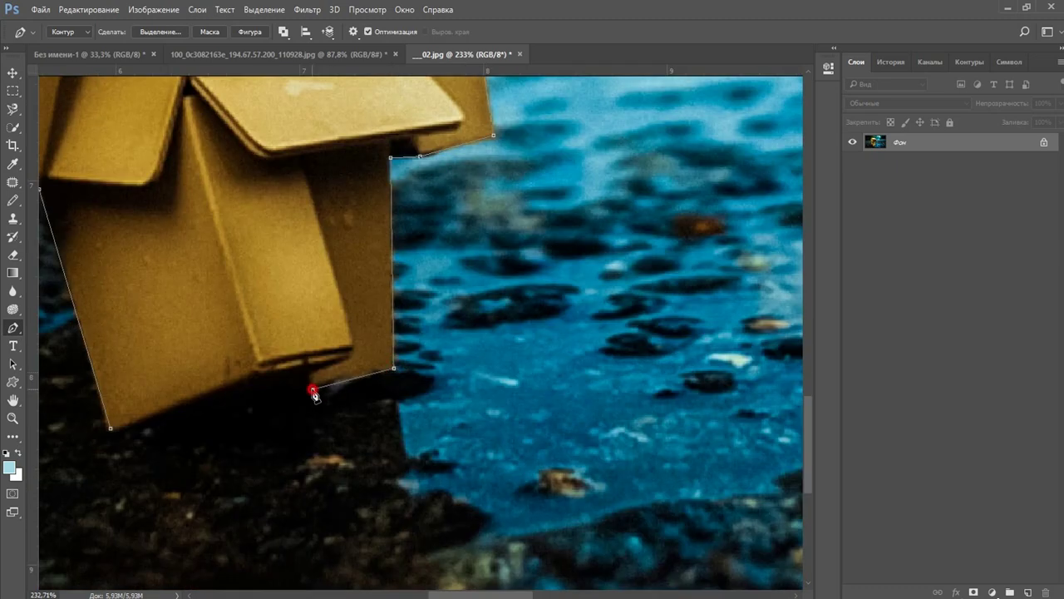
left_click(110, 430)
Fit the image on screen and zoom in to inspect the closed outline
right_click(266, 281)
left_click(277, 290)
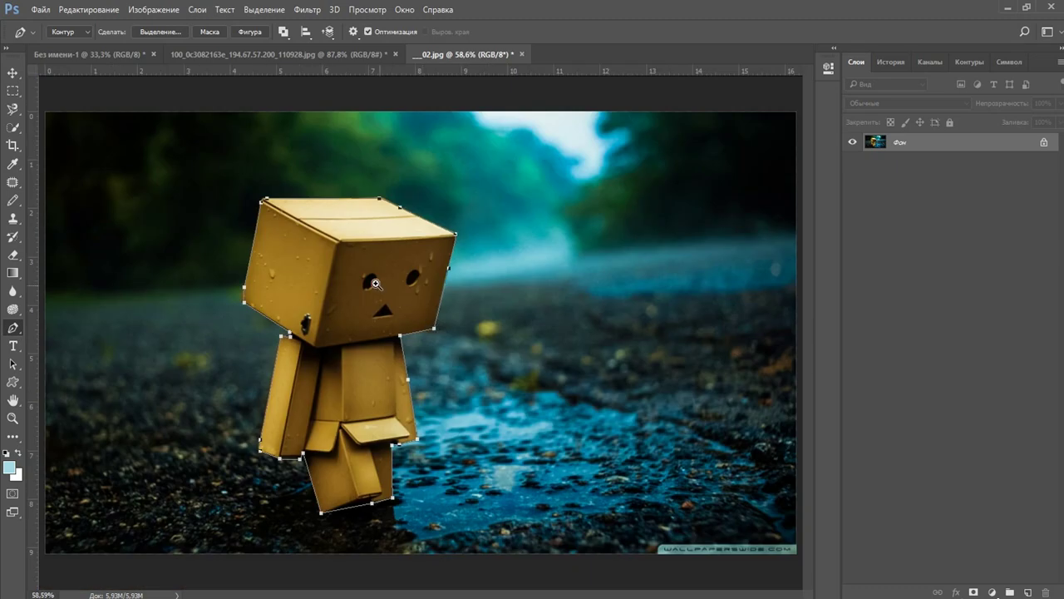
left_click(379, 286)
left_click(338, 345)
left_click_drag(349, 363, 427, 238)
right_click(358, 269)
left_click(388, 278)
left_click(366, 391)
left_click_drag(366, 390, 396, 324)
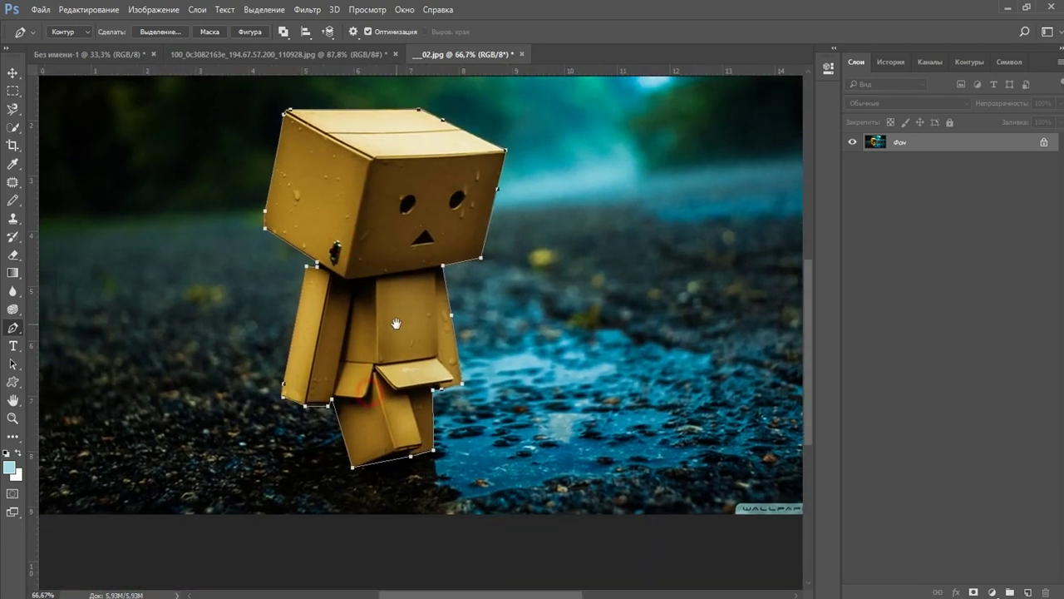
Turn the closed path into a selection and fit the image on screen with the Move tool
key("ctrl+Return")
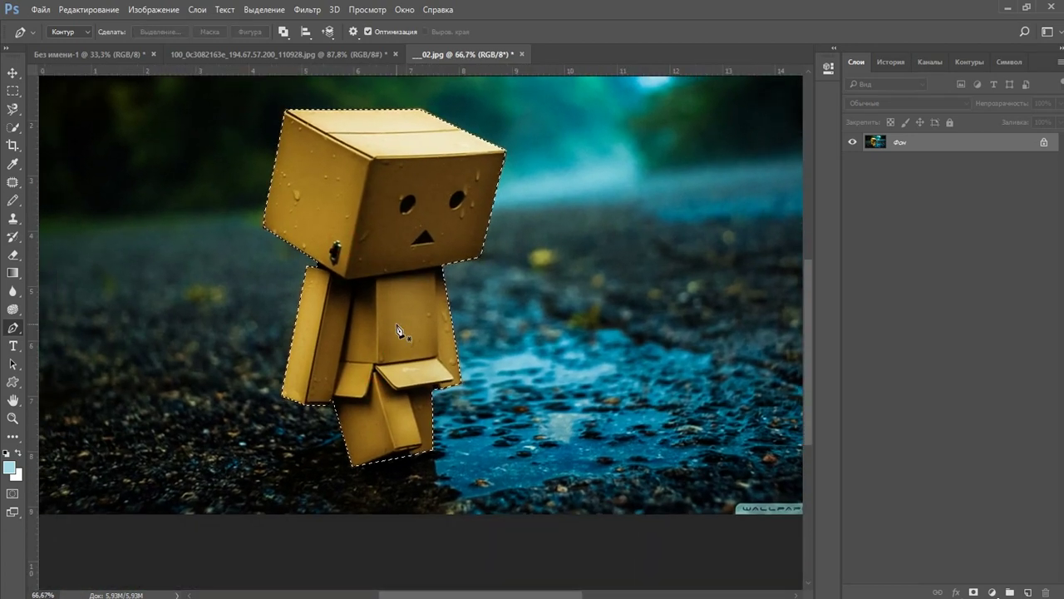
left_click(449, 239)
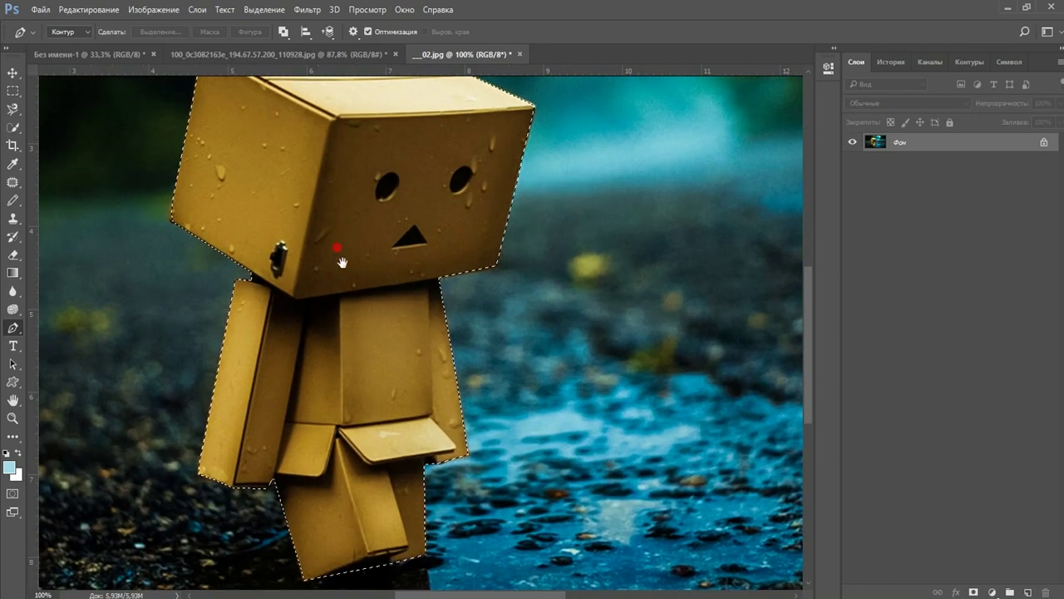
left_click_drag(341, 262, 391, 259)
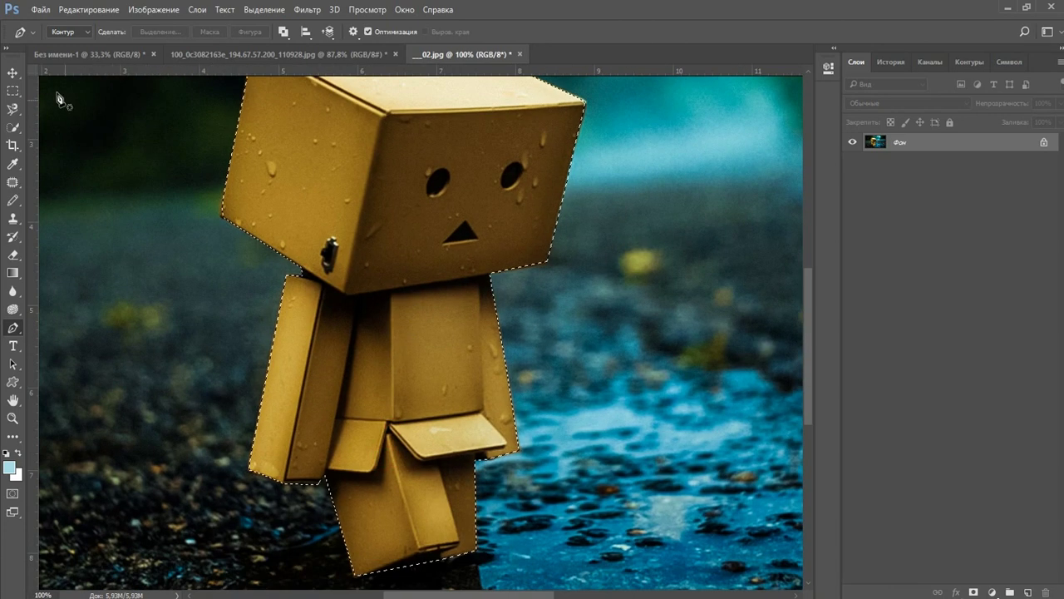
left_click(13, 73)
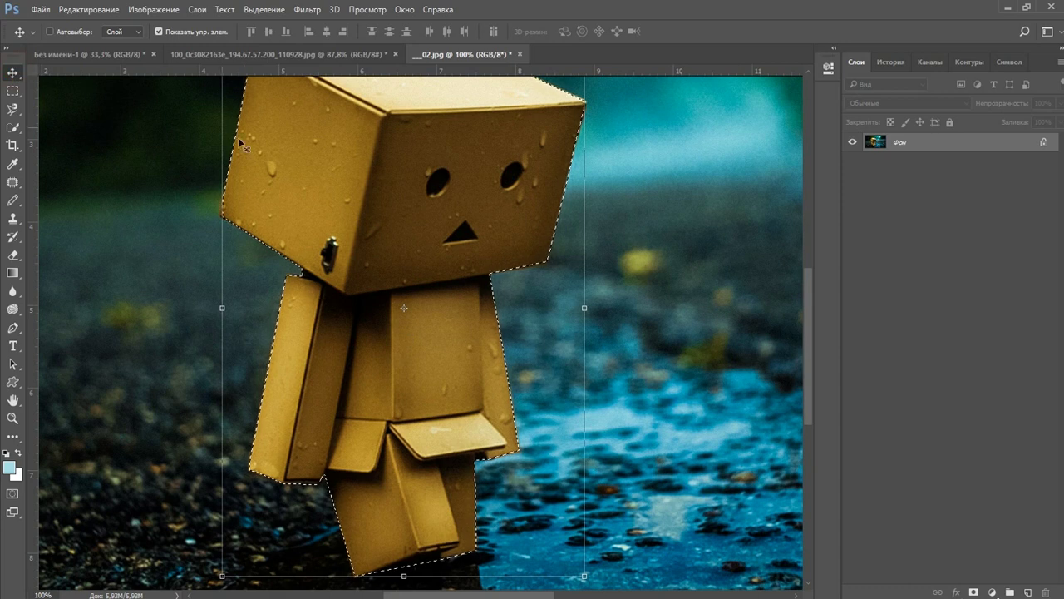
right_click(378, 217)
left_click(384, 207)
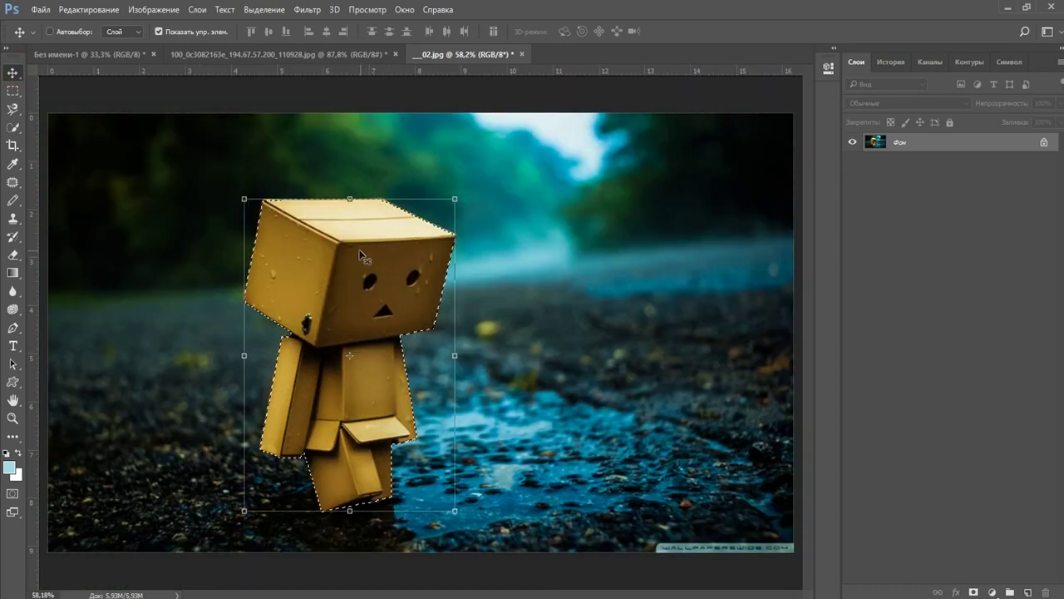
Drag the cut-out figure onto the Без имени-1 page and place it at the top right
left_click_drag(363, 256, 370, 206)
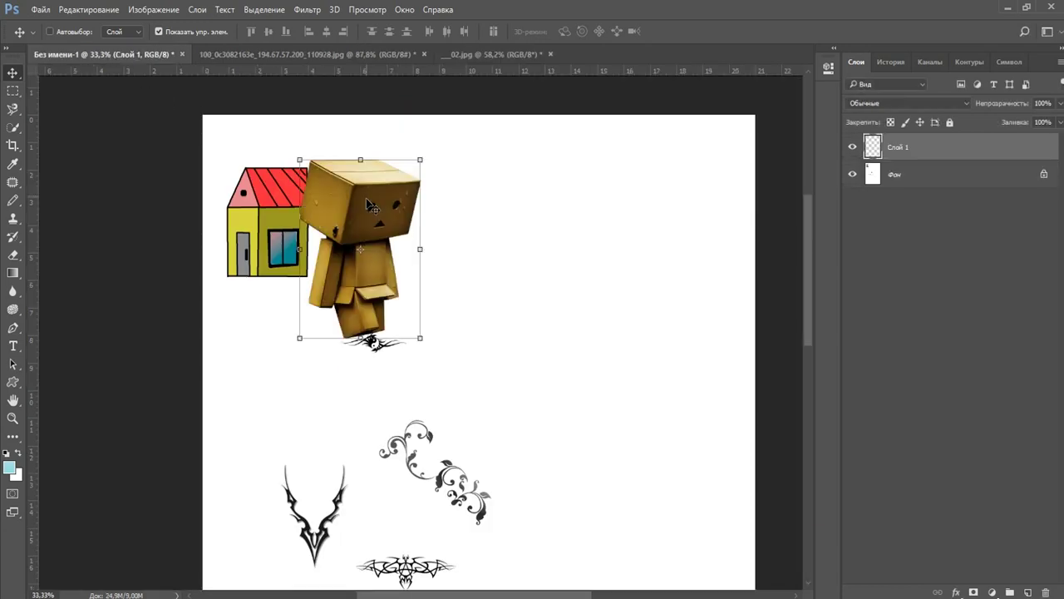
left_click_drag(389, 250, 645, 250)
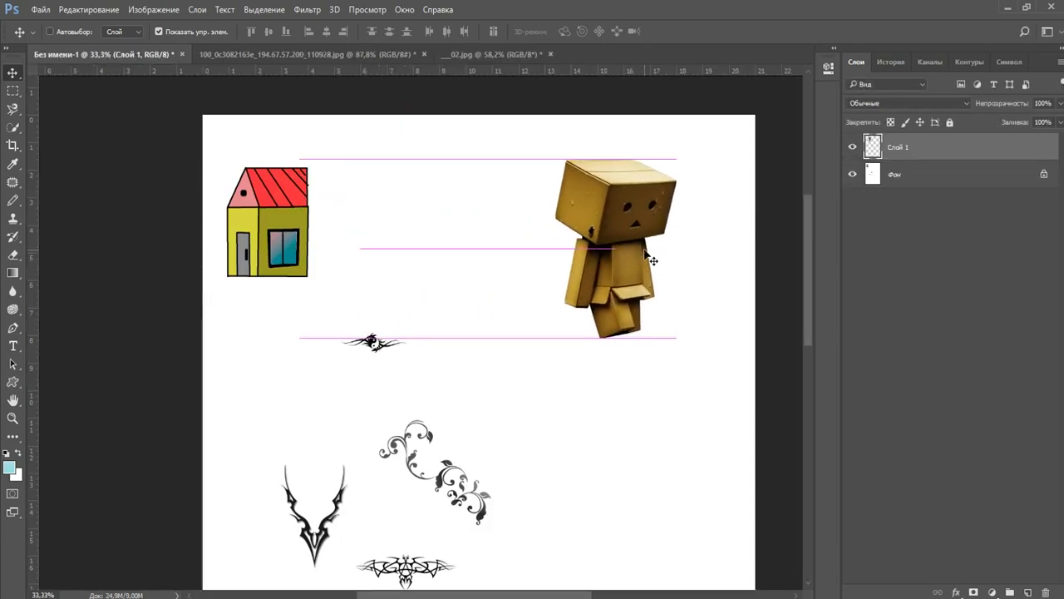
key("ctrl+0")
Return to 02.jpg, zoom into the figure's head edge, and open Feather Selection
left_click(472, 54)
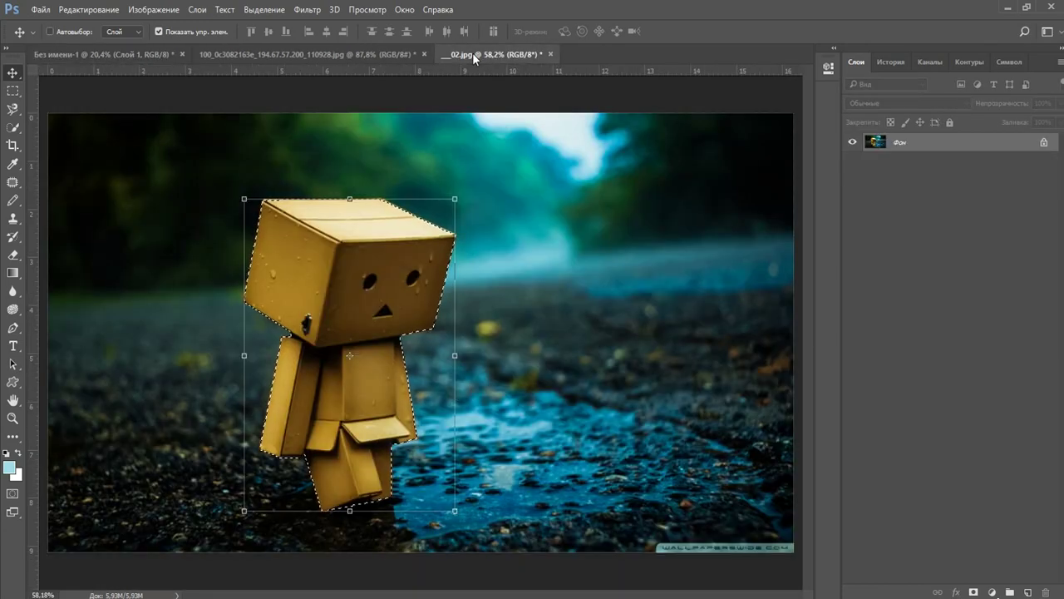
left_click(250, 275, "ctrl")
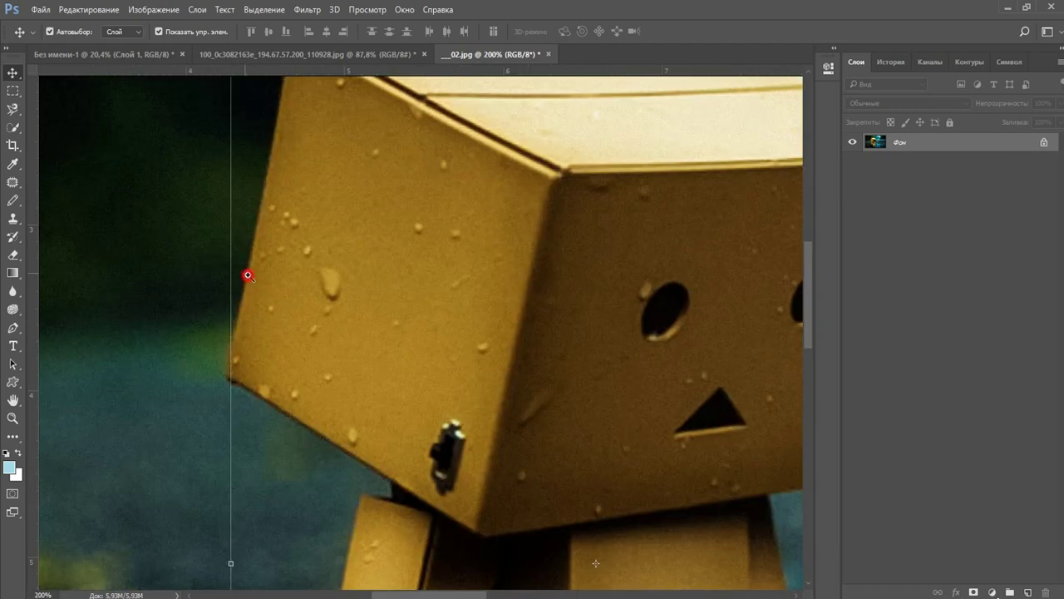
left_click(248, 275, "ctrl")
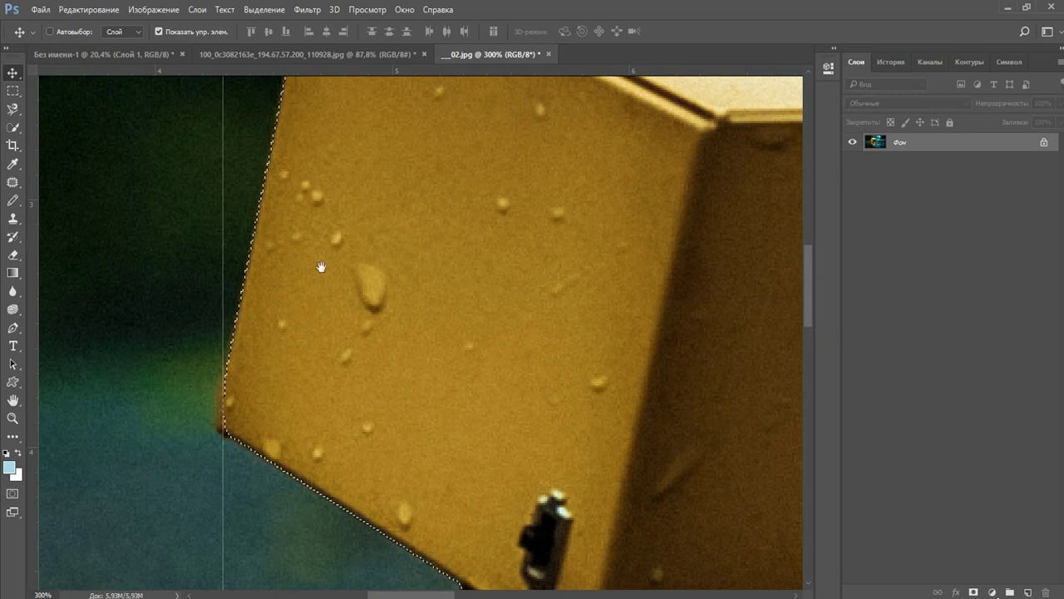
left_click_drag(397, 263, 361, 331)
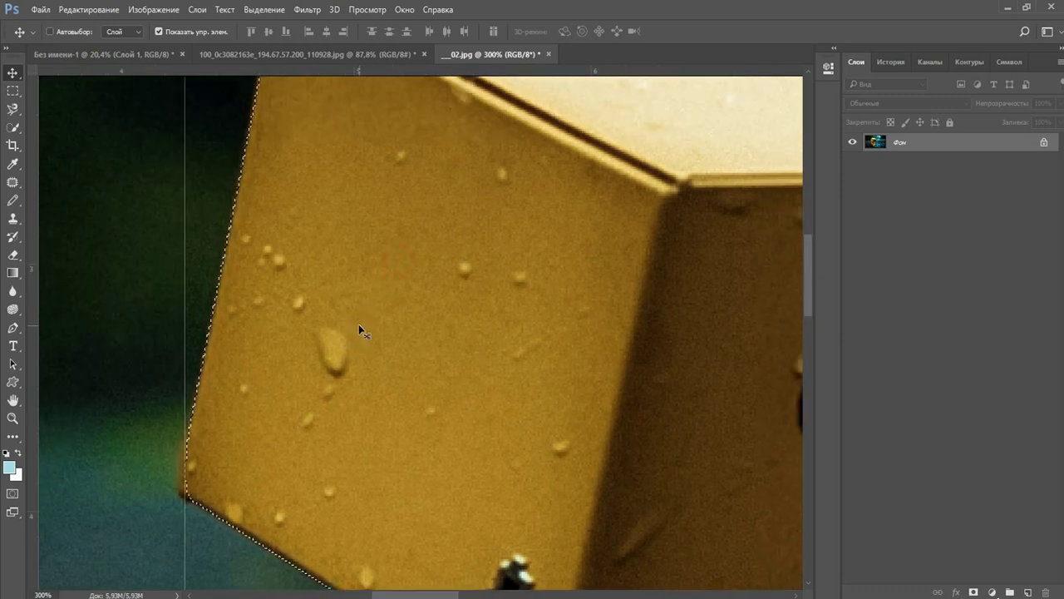
key("shift+F6")
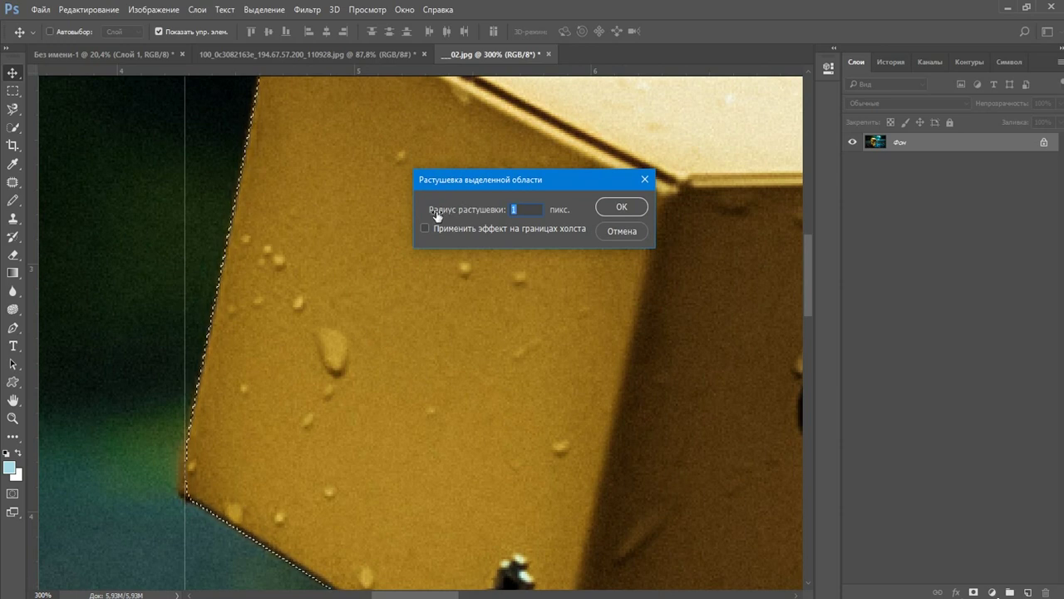
Feather the figure selection by 2 pixels
type("2")
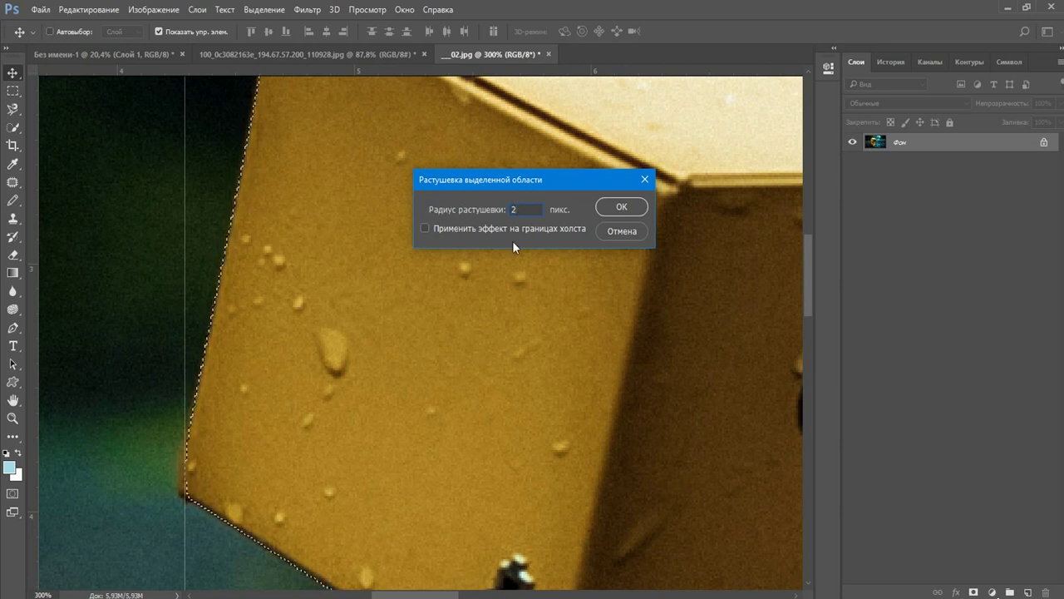
left_click(622, 207)
scroll(416, 258, "down", 5)
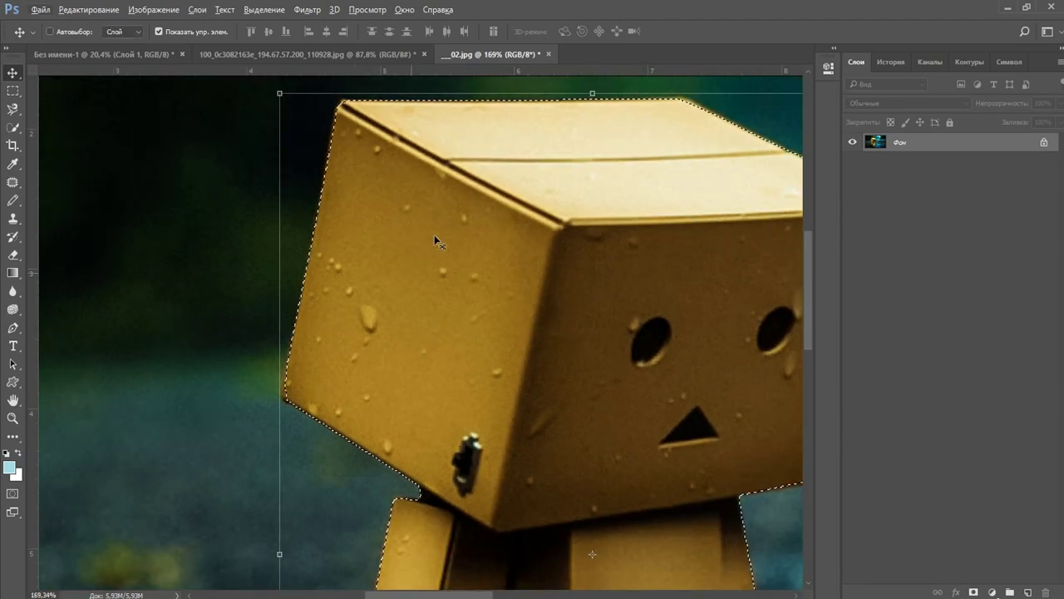
scroll(440, 214, "up", 2)
Copy the feathered figure into the page beside Слой 1 and select its layer, Слой 2
left_click_drag(235, 68, 207, 142)
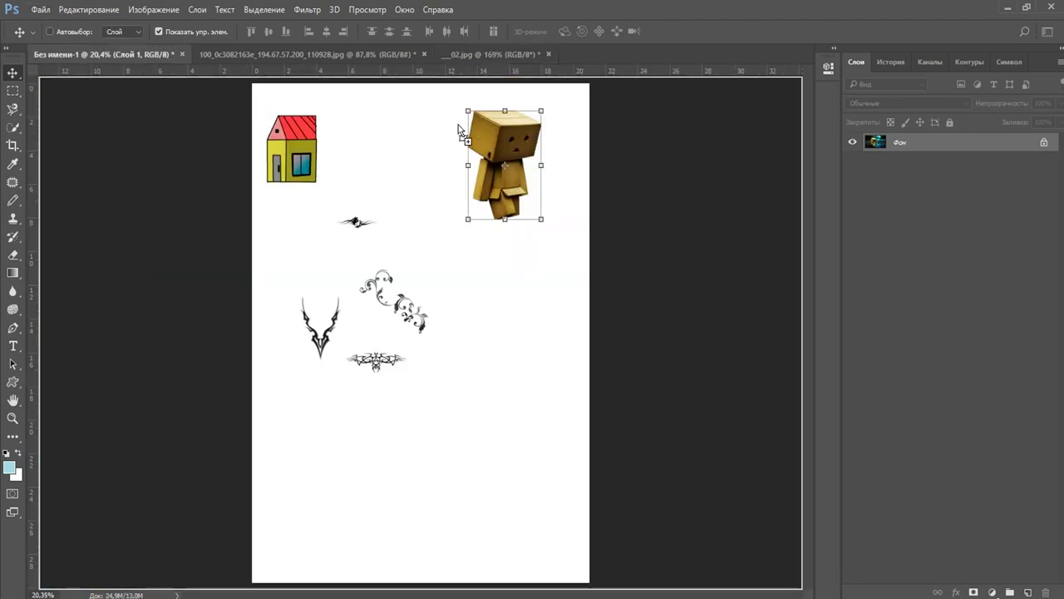
left_click(485, 130)
mouse_move(527, 294)
left_mouse_down()
mouse_move(447, 335)
mouse_move(314, 316)
mouse_move(261, 294)
mouse_move(368, 347)
mouse_move(368, 321)
left_mouse_up()
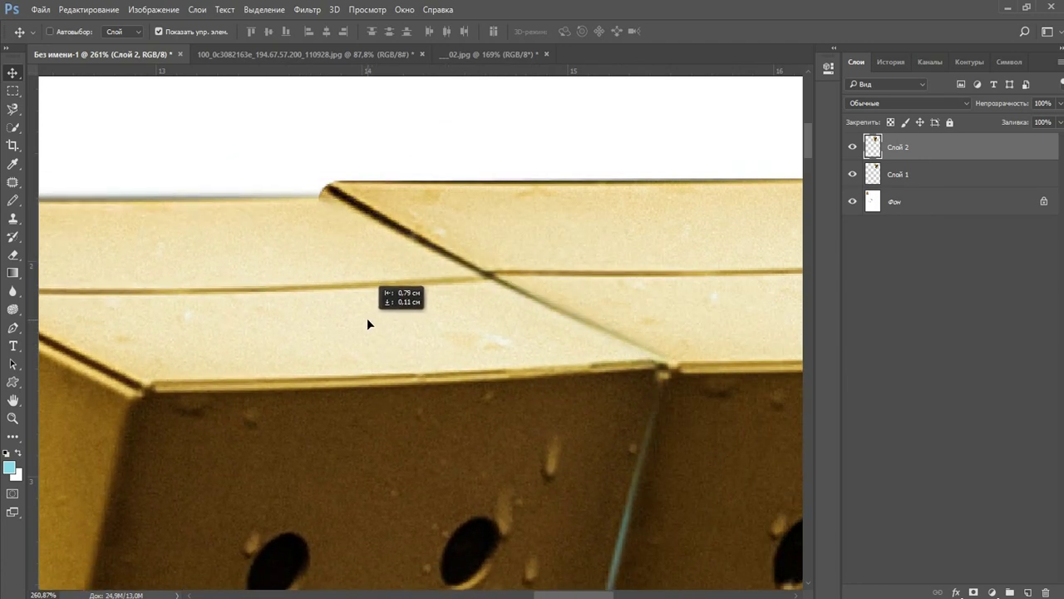
left_click(642, 228, "ctrl")
left_click_drag(627, 257, 565, 341)
mouse_move(626, 269)
left_mouse_down()
mouse_move(380, 340)
mouse_move(513, 311)
mouse_move(693, 318)
left_mouse_up()
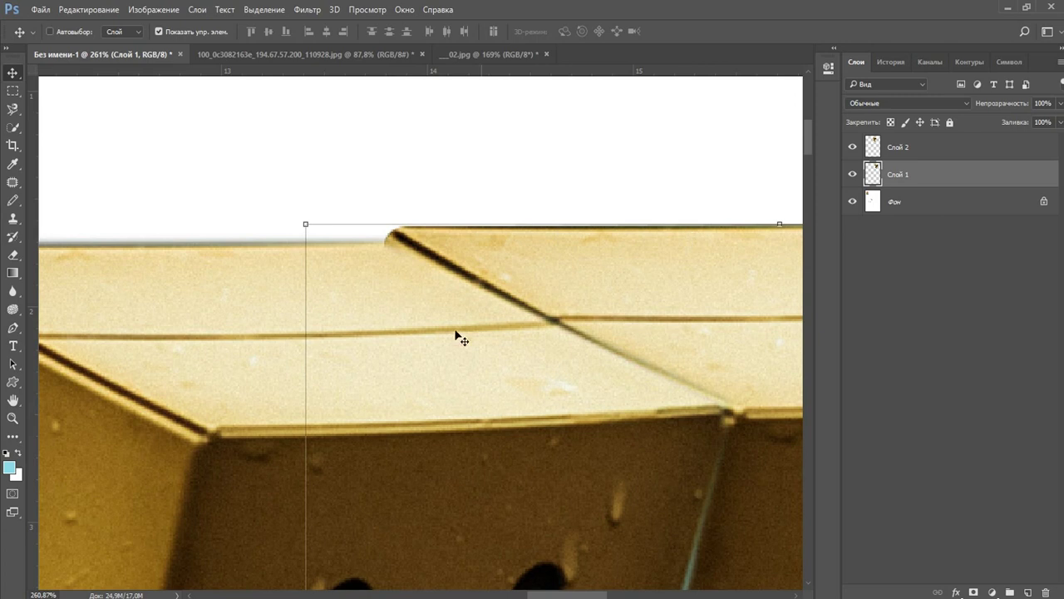
left_click_drag(351, 374, 373, 273)
right_click(380, 268)
left_click(407, 278)
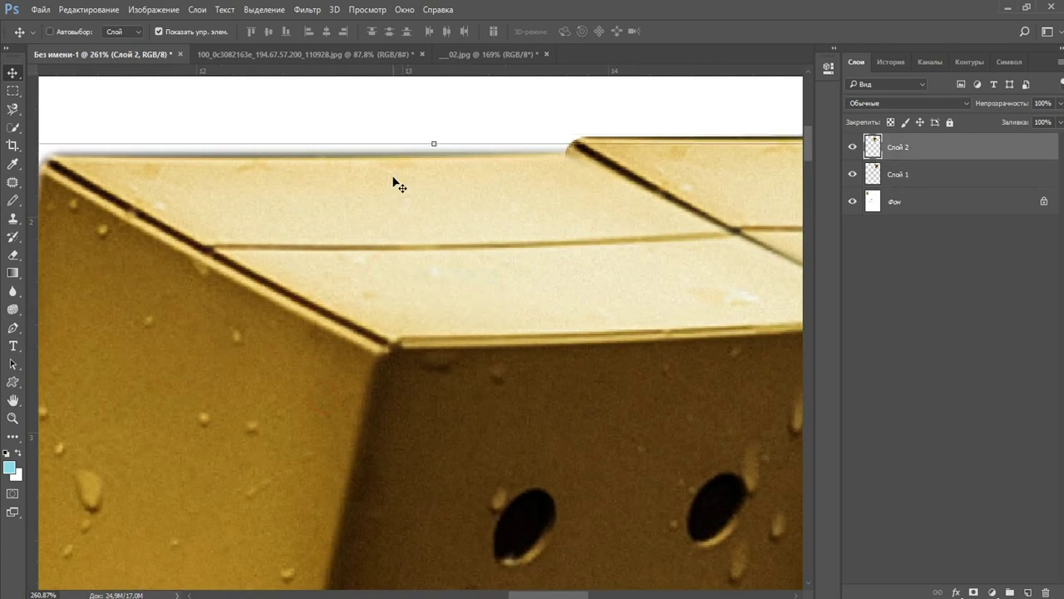
Return to the 02.jpg cardboard figure photo
scroll(463, 275, "down", 3)
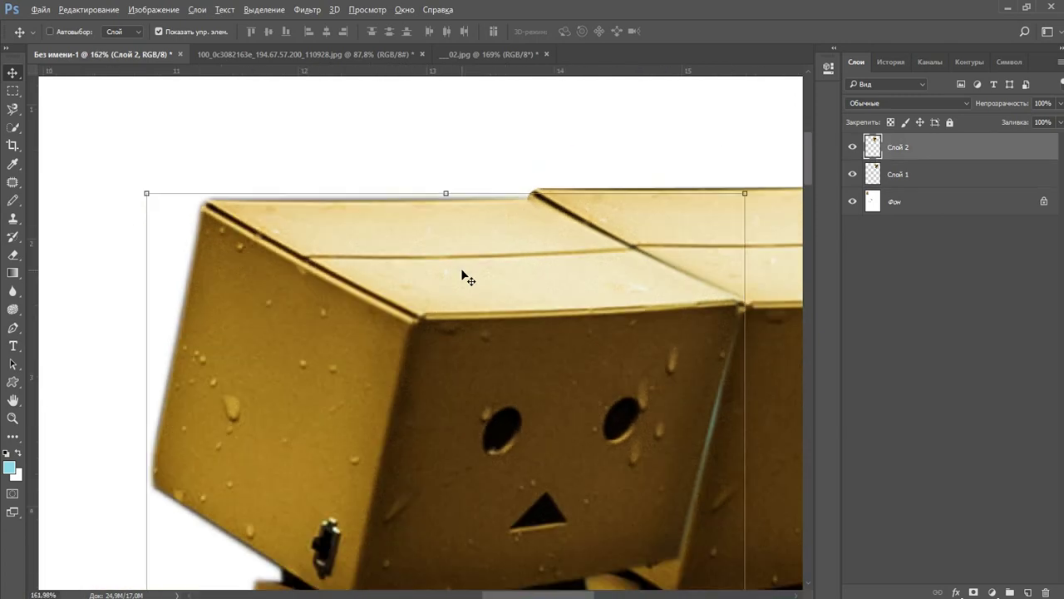
scroll(463, 276, "down", 2)
scroll(530, 389, "down", 1)
scroll(449, 278, "down", 4)
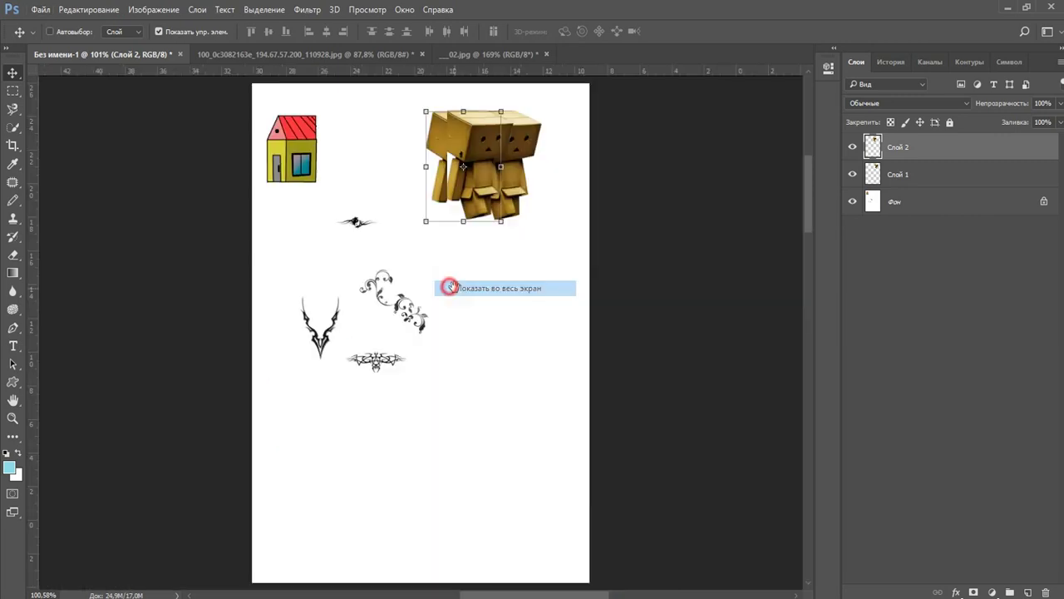
scroll(472, 150, "up", 2)
left_click(478, 54)
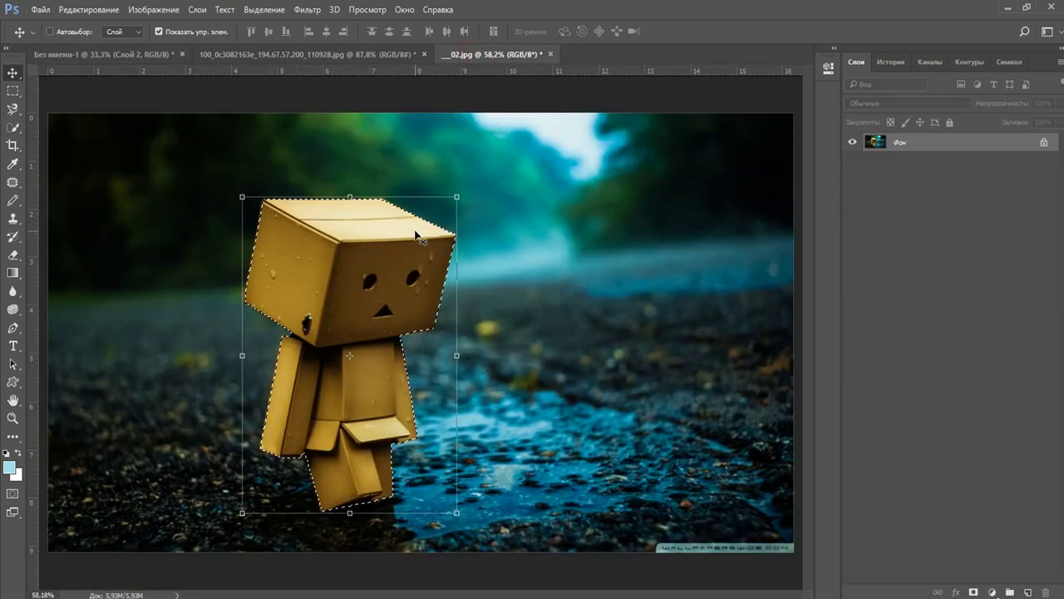
left_click(12, 382)
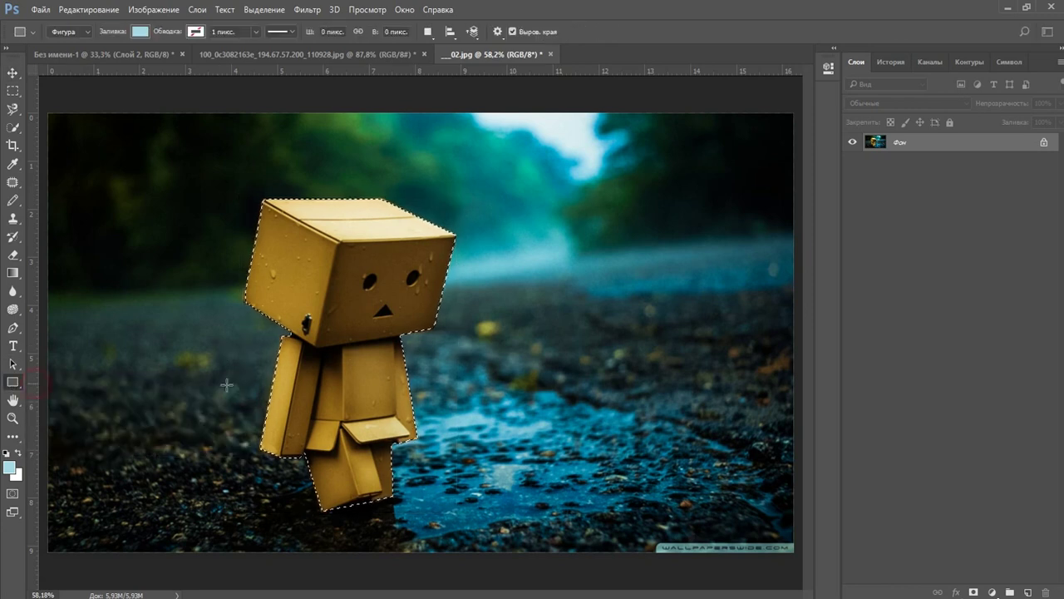
Draw a light blue rectangle below the cardboard figures on the Без имени-1 page
left_click(241, 54)
left_click(140, 56)
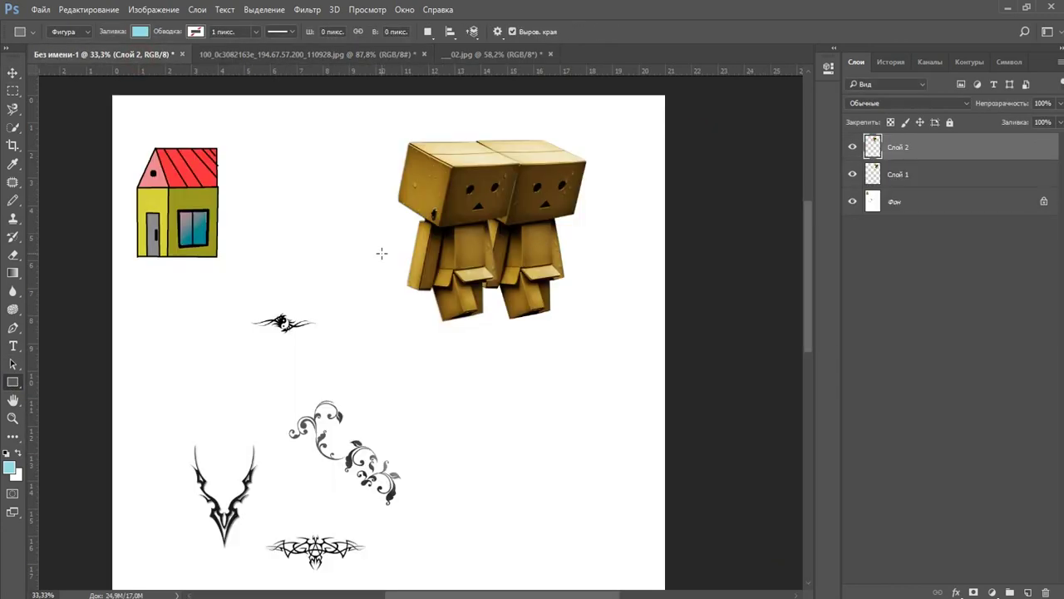
left_click(340, 348)
left_click_drag(494, 428, 391, 249)
left_click_drag(372, 187, 651, 453)
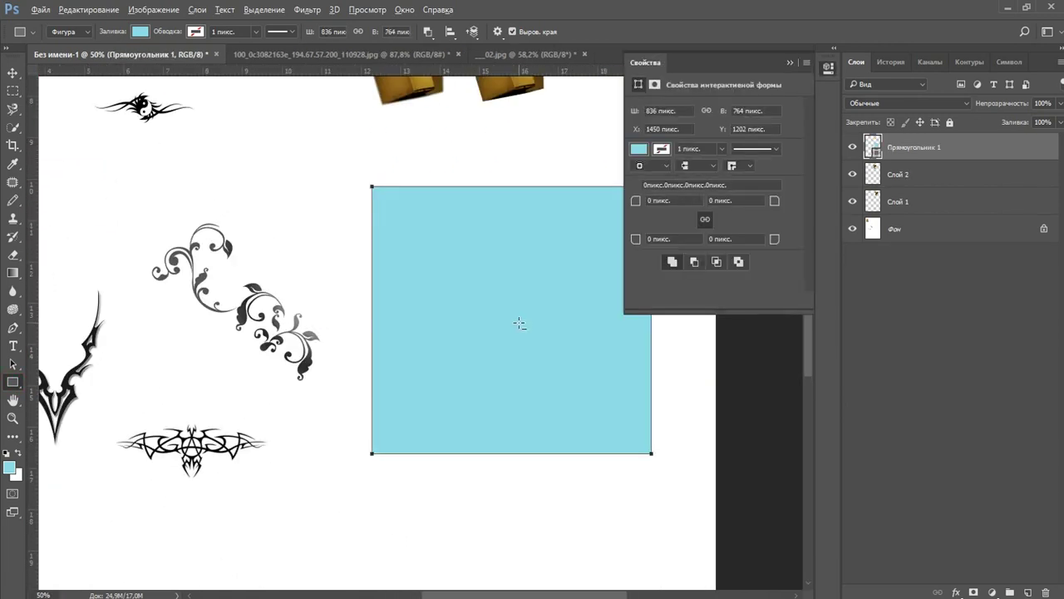
Give all four corners of the 836 × 764 px rectangle a 20 px radius
scroll(518, 321, "down", 1)
left_click_drag(549, 352, 408, 390)
scroll(363, 366, "down", 1)
right_click(379, 325)
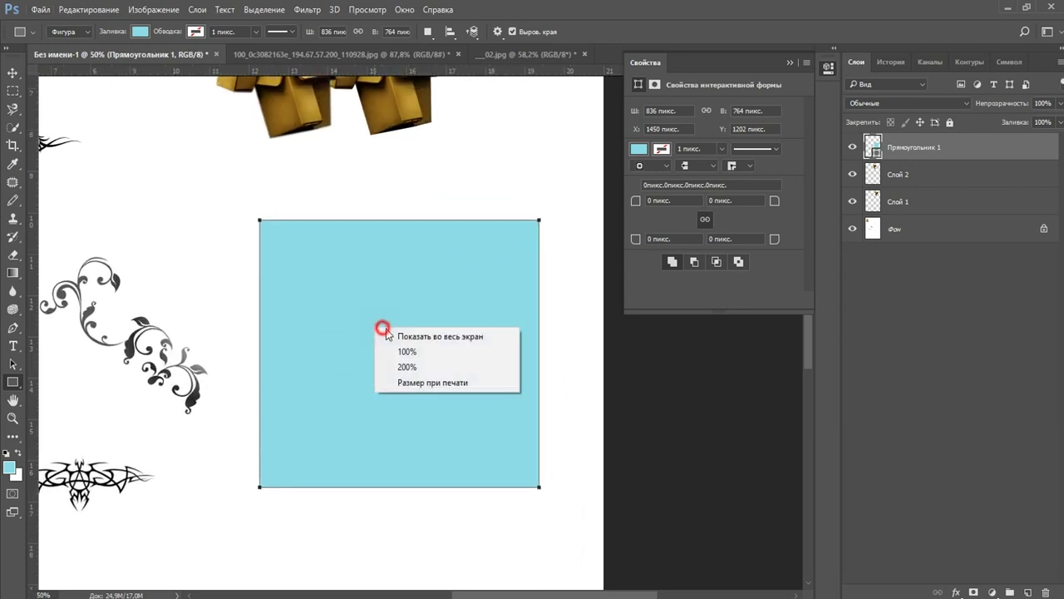
left_click(404, 335)
scroll(523, 283, "up", 2)
left_click_drag(518, 282, 311, 308)
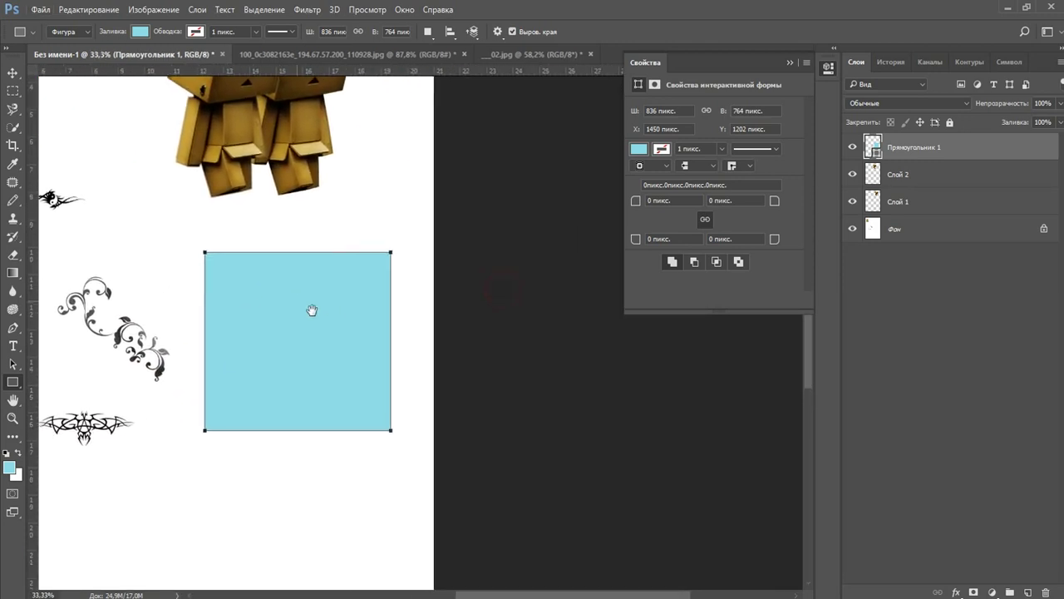
scroll(345, 305, "up", 1)
scroll(374, 312, "up", 1)
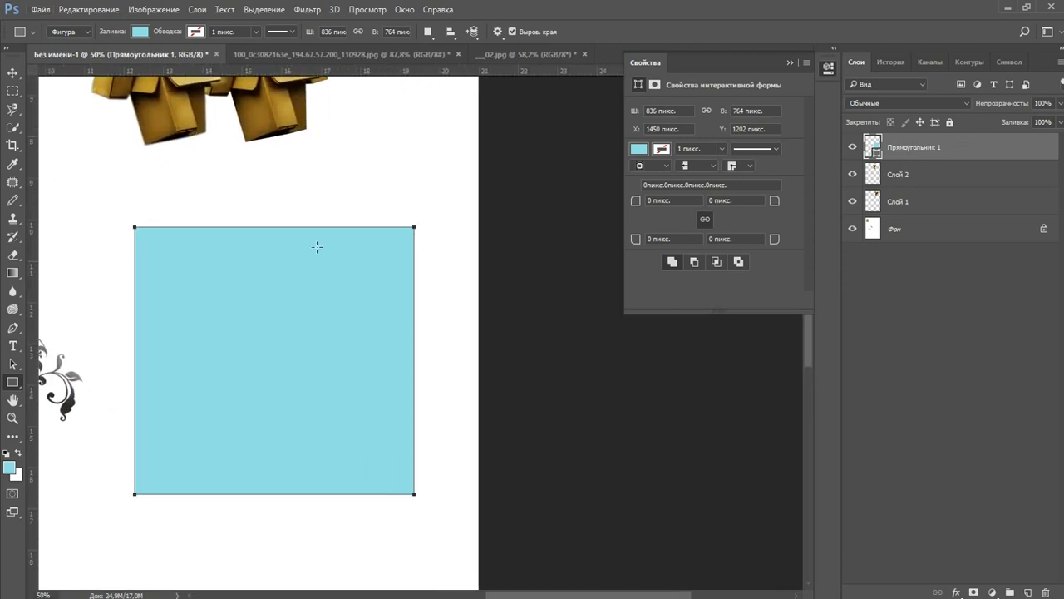
left_click_drag(333, 280, 380, 277)
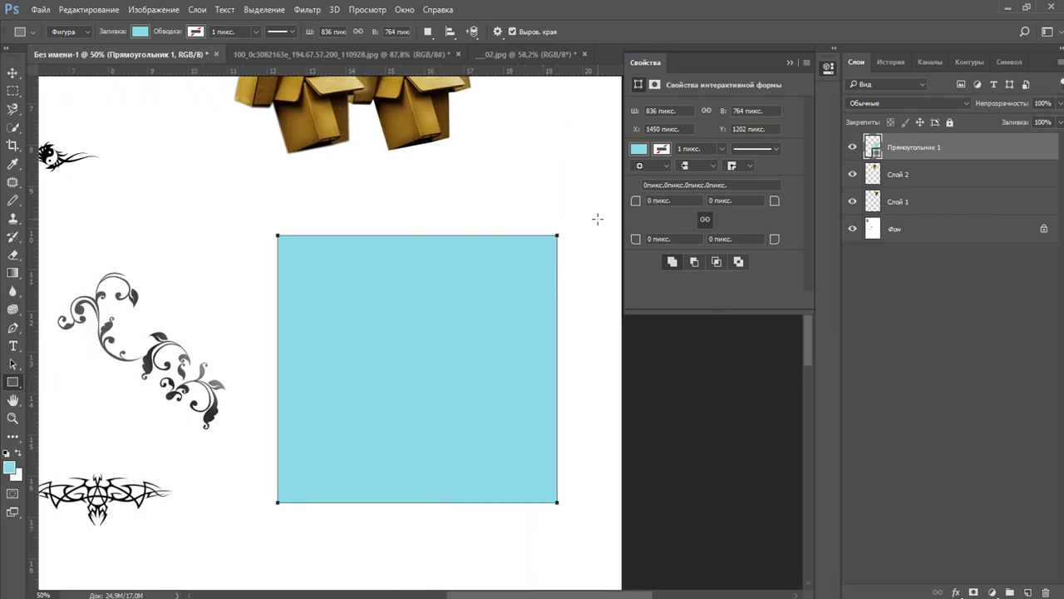
key("ctrl+plus")
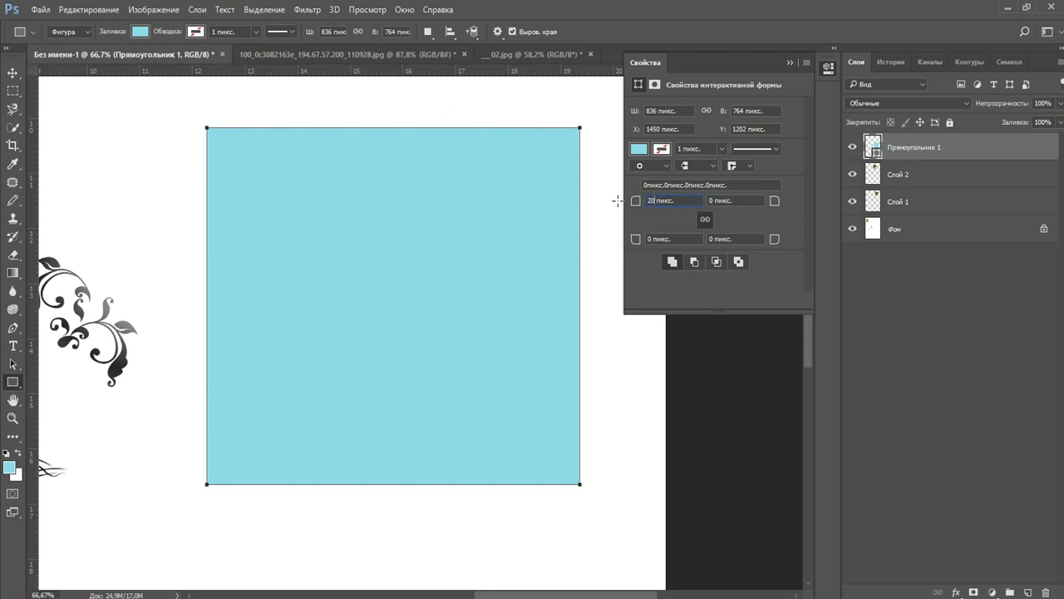
key("Return")
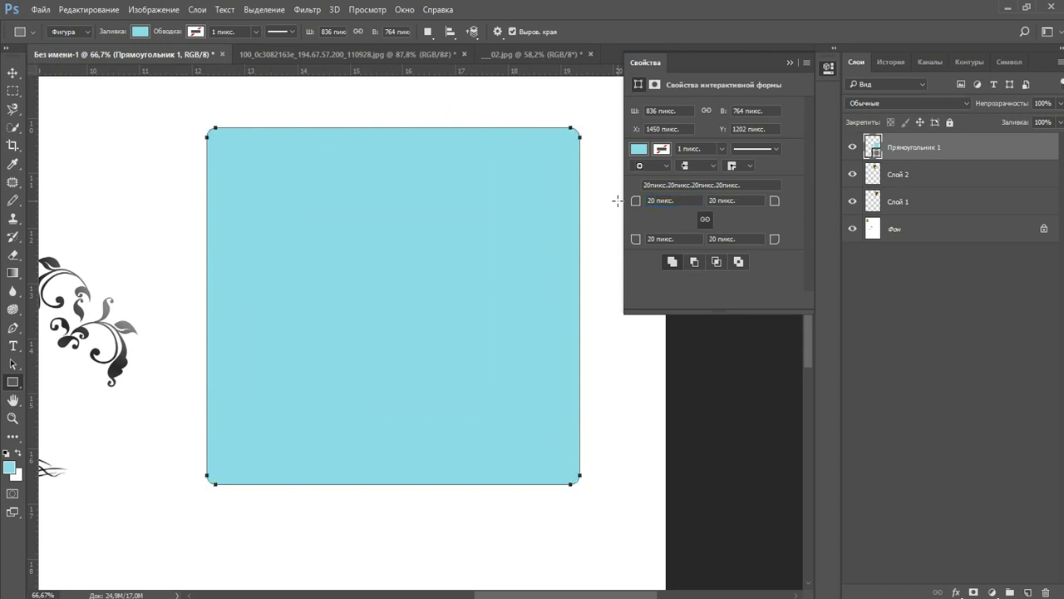
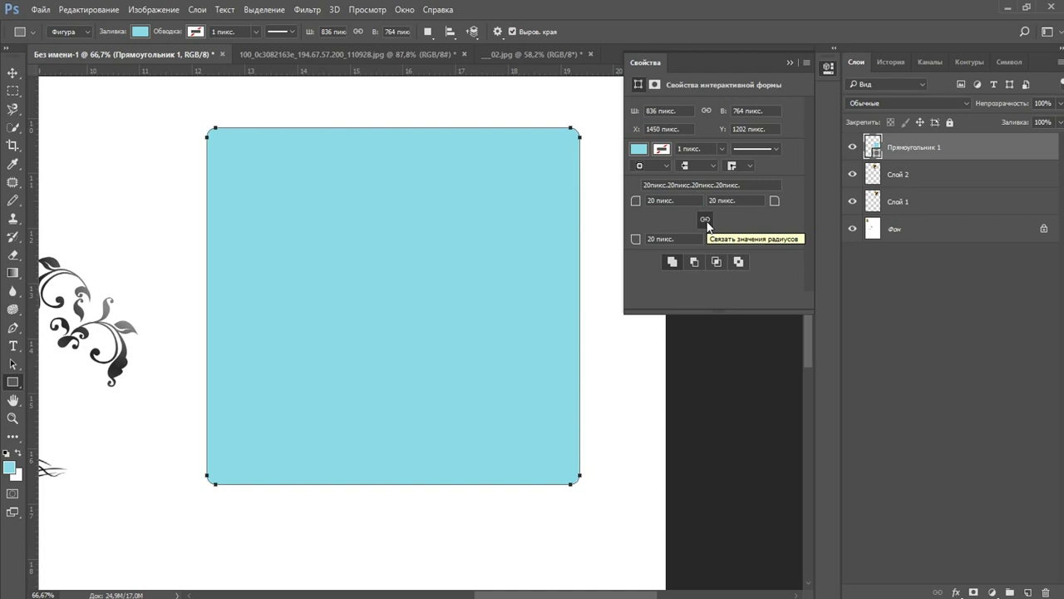
Unlink the corner radii and try 50–70 px on the top-left and bottom-right corners
left_click(706, 220)
left_click_drag(675, 202, 629, 200)
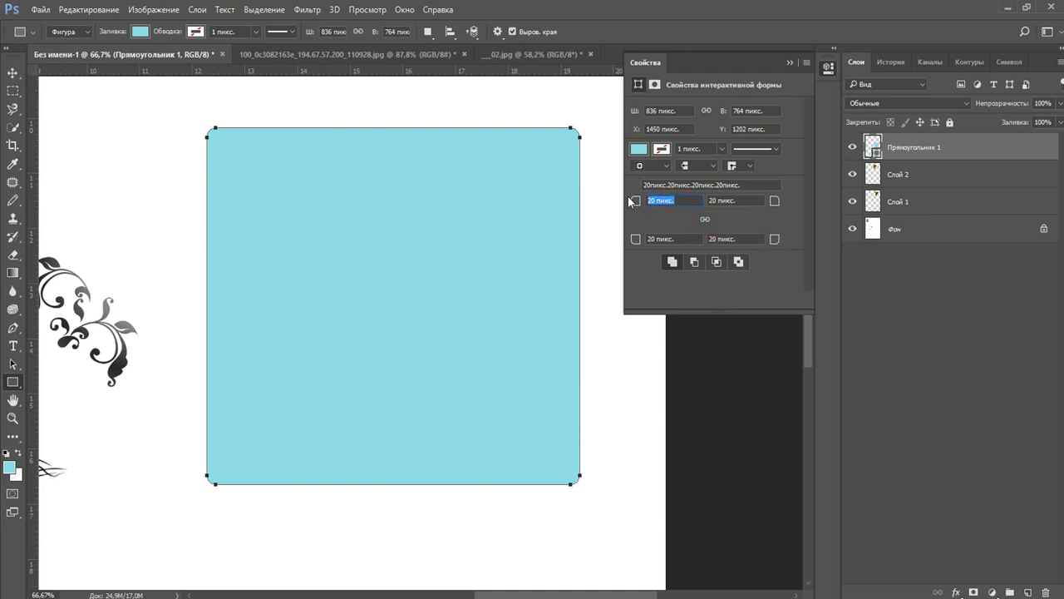
type("50")
key("Return")
left_click_drag(687, 201, 619, 196)
type("70")
key("Return")
left_click(745, 239)
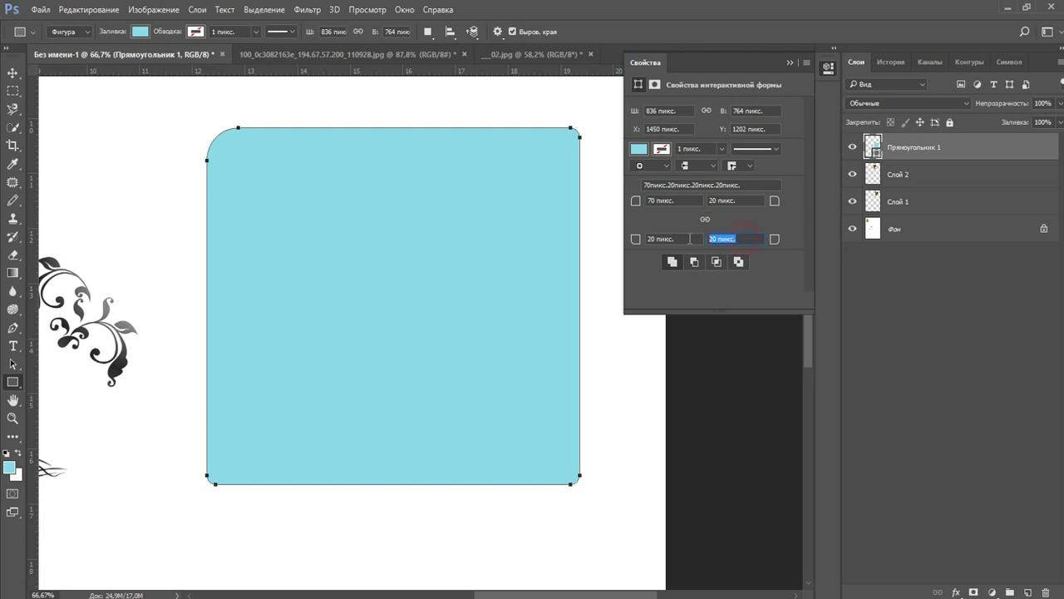
type("70")
key("Return")
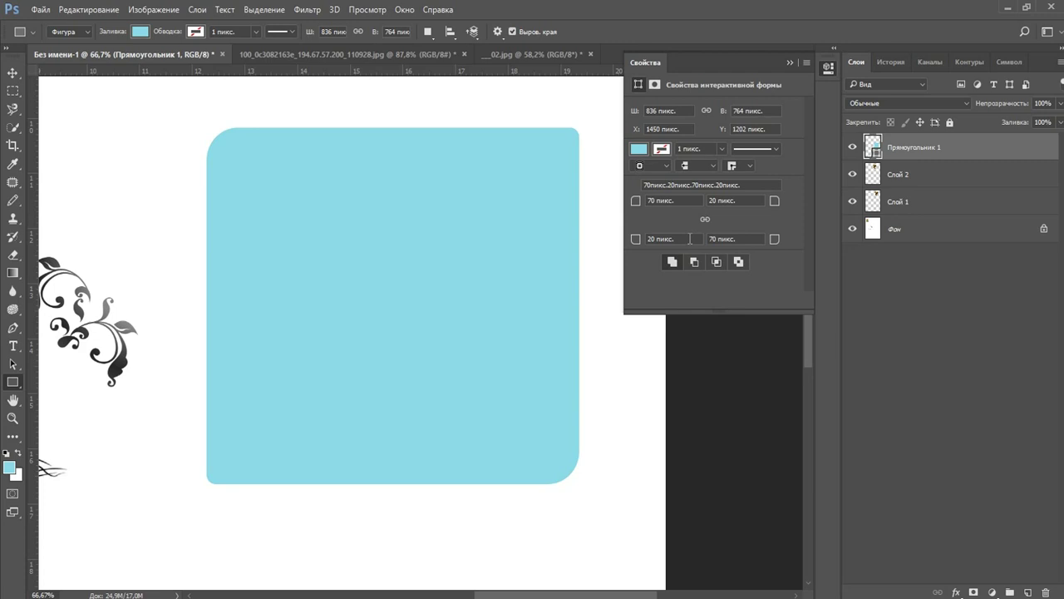
Set the top-left and bottom-right corner radii to 300 px
left_click(677, 200)
type("1")
type("00")
key("Return")
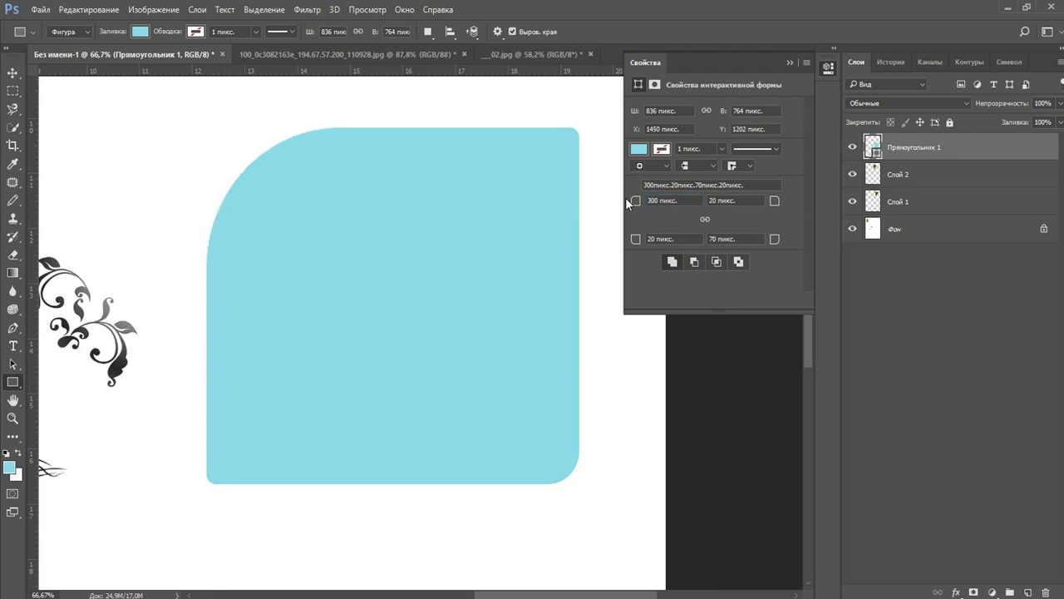
left_click(747, 237)
type("300")
key("Return")
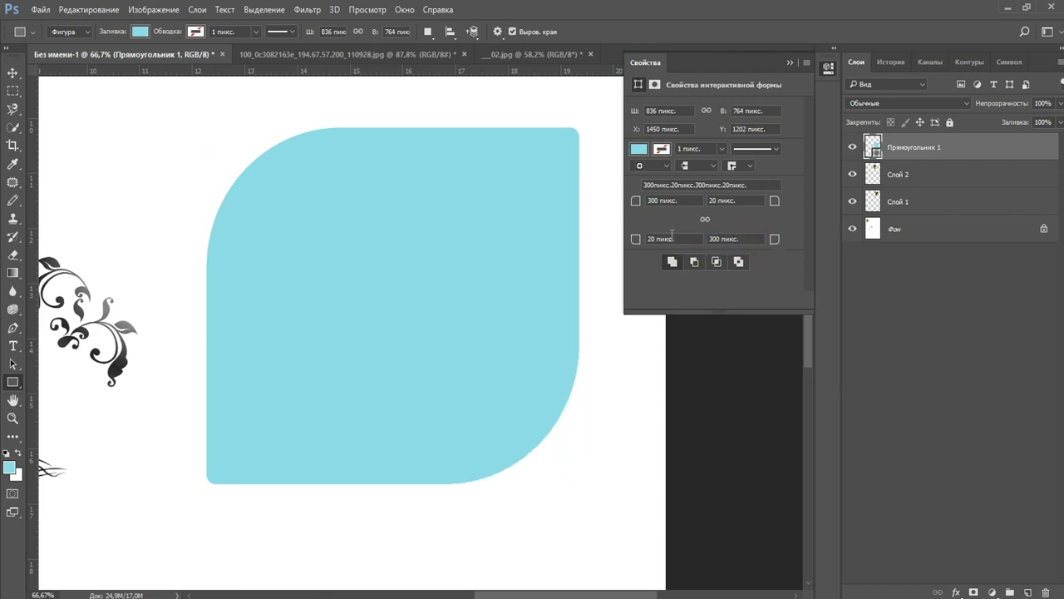
left_click(13, 73)
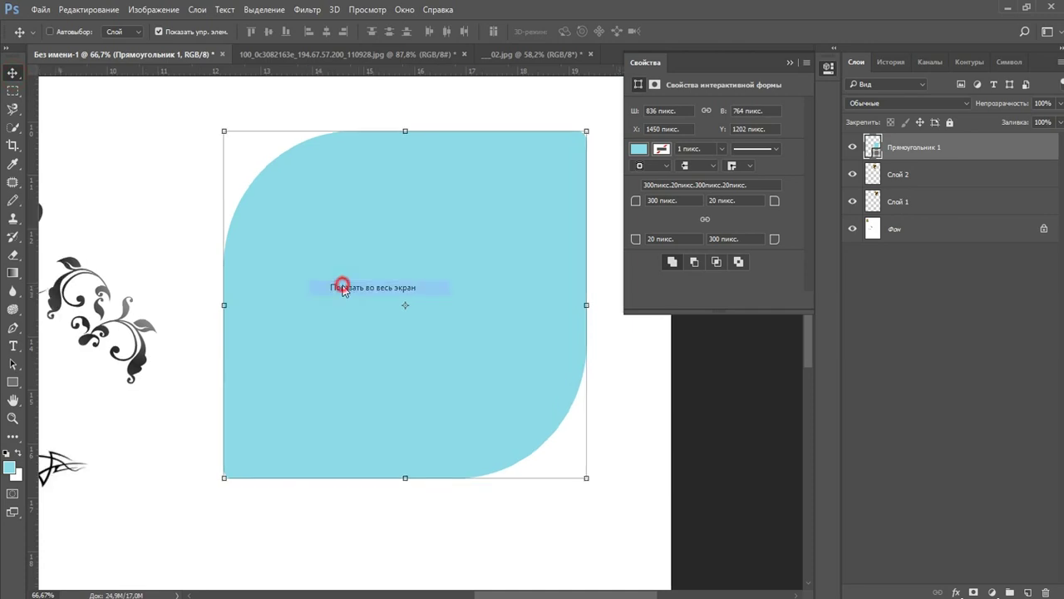
Zoom in on the blue leaf shape and change its fill to red
key("ctrl+0")
left_click(547, 309, "ctrl")
left_click(522, 341, "ctrl")
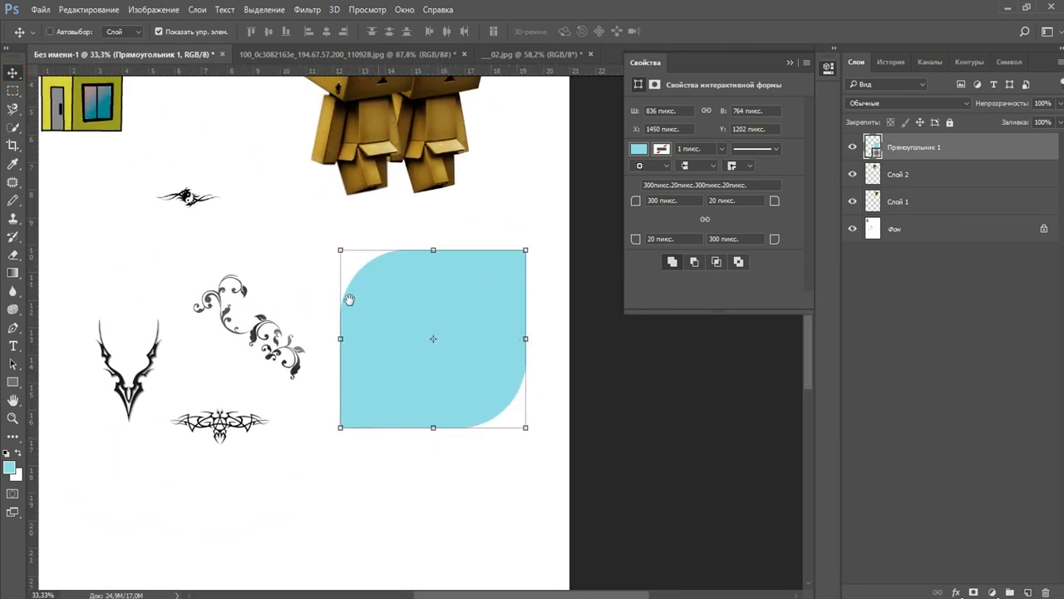
right_click(441, 308)
left_click(465, 311)
left_click(499, 315)
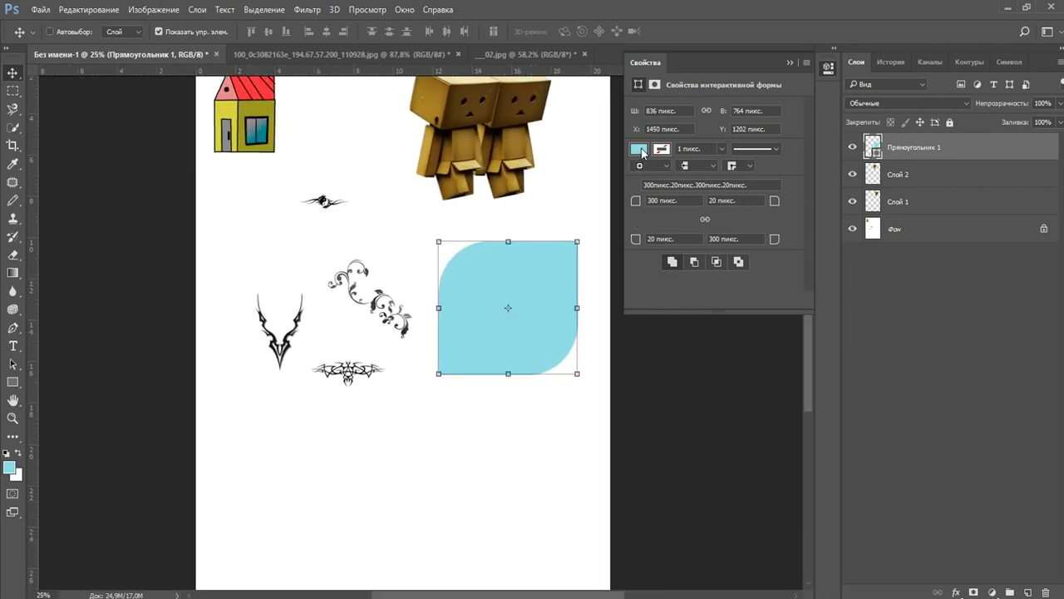
left_click(502, 335, "ctrl")
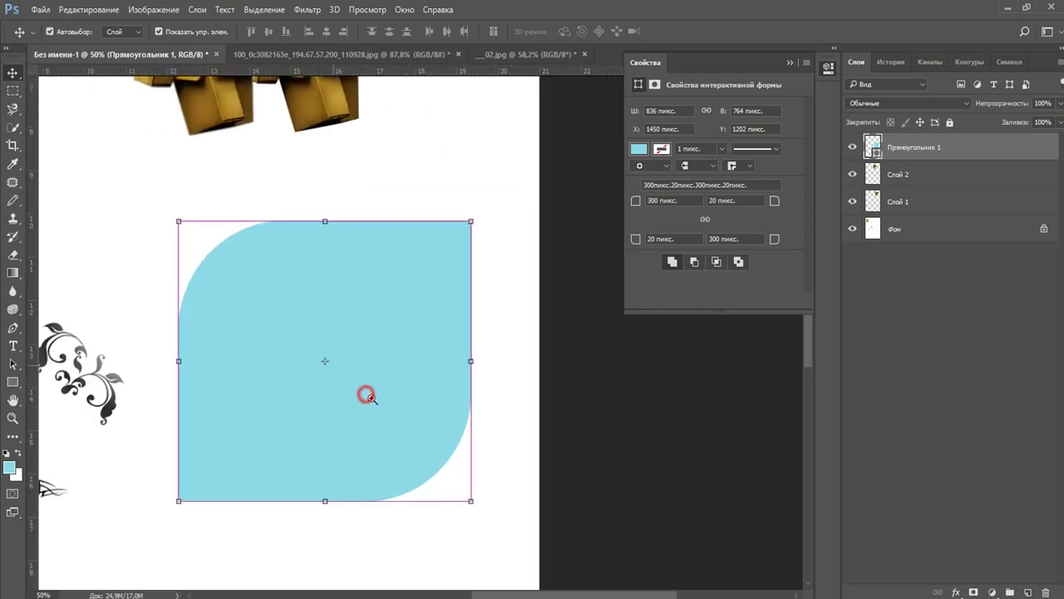
left_click(366, 394, "ctrl")
left_click(639, 150)
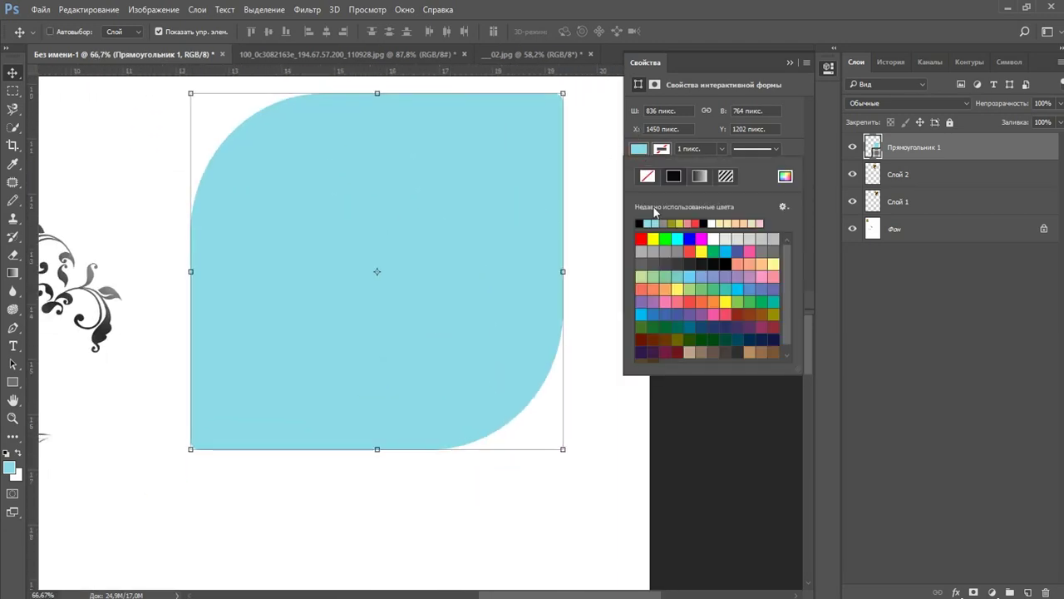
left_click(640, 239)
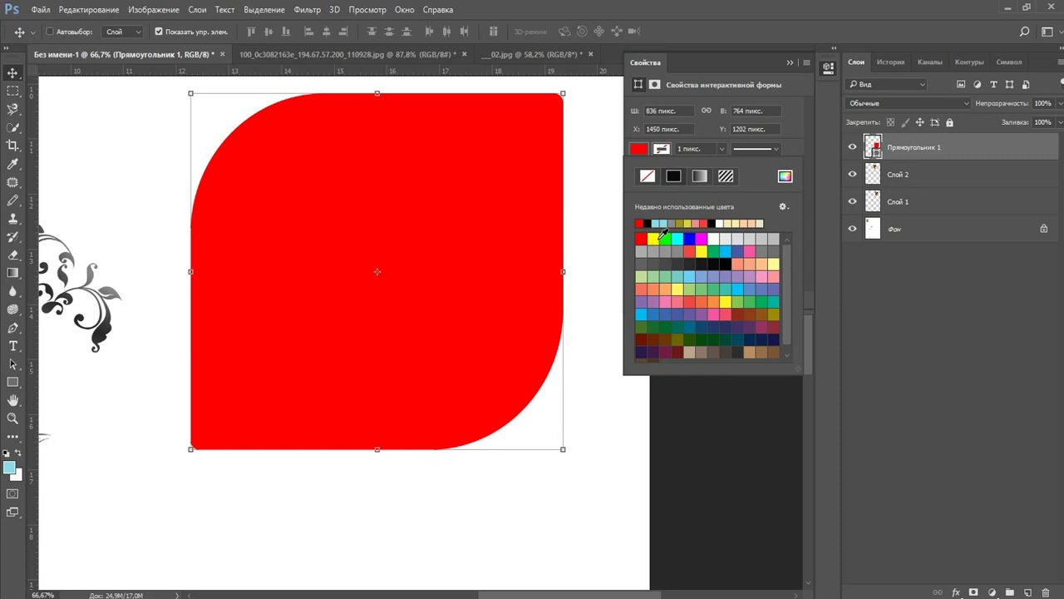
Give the leaf shape a solid black outline about 18 px wide
left_click(662, 152)
left_click(673, 176)
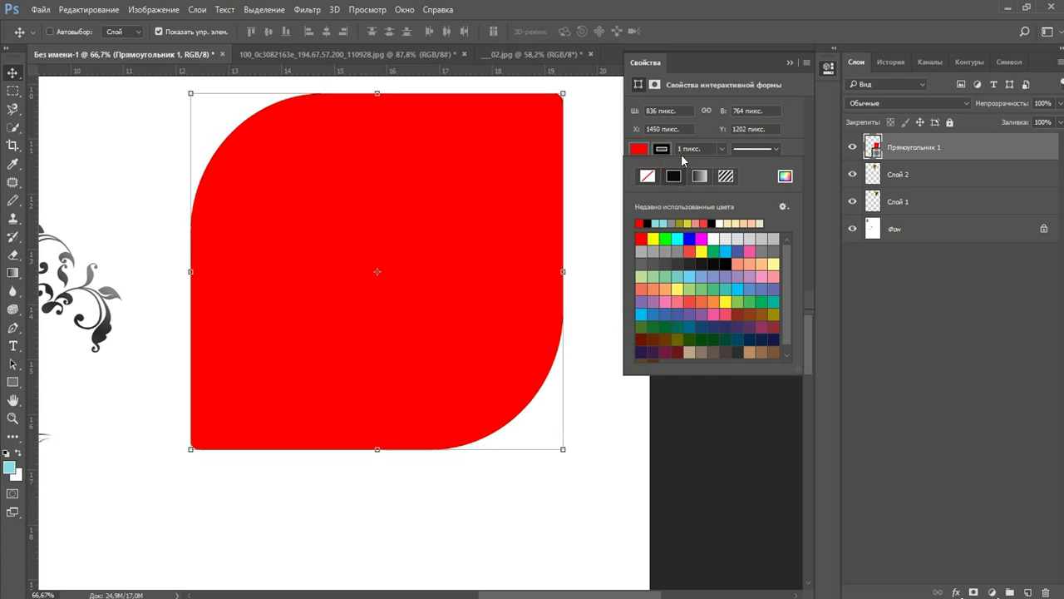
left_click(723, 149)
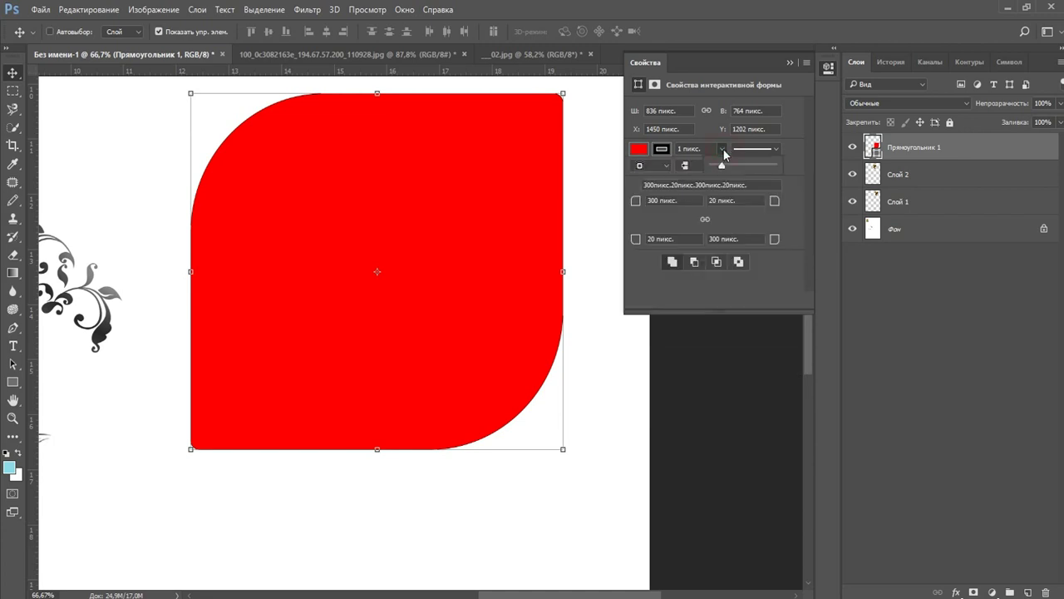
left_click_drag(722, 165, 758, 177)
left_click_drag(759, 176, 726, 169)
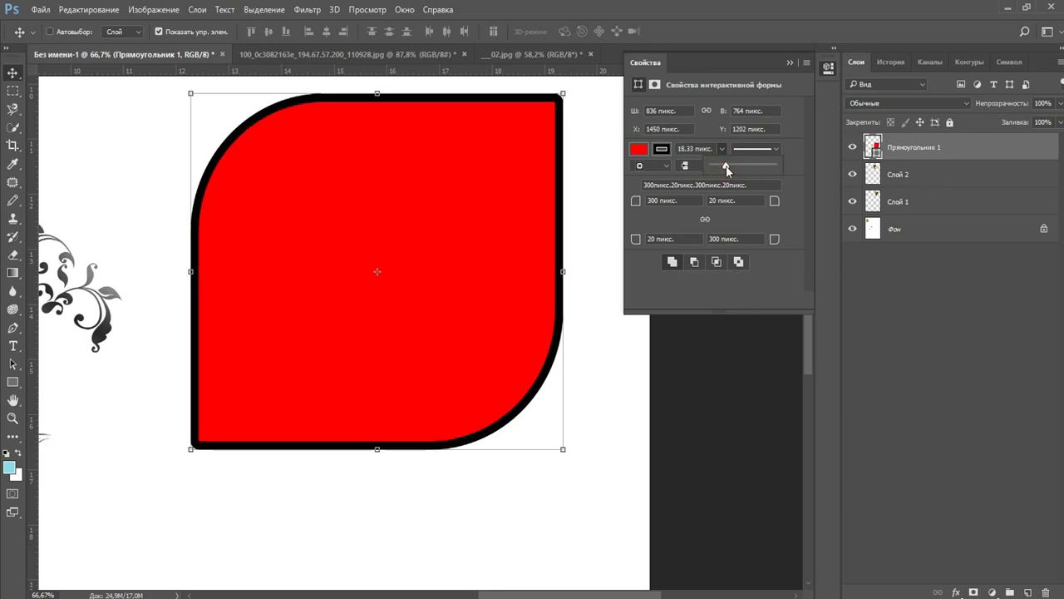
scroll(449, 275, "down", 5)
scroll(449, 313, "up", 4)
Draw a rectangle below the leaf and round its top corners to about 746 and 657 px
right_click(333, 268)
left_click(408, 273)
left_click(13, 381)
left_click(69, 394)
scroll(521, 437, "up", 1)
left_click_drag(396, 465, 422, 351)
left_click_drag(202, 297, 551, 520)
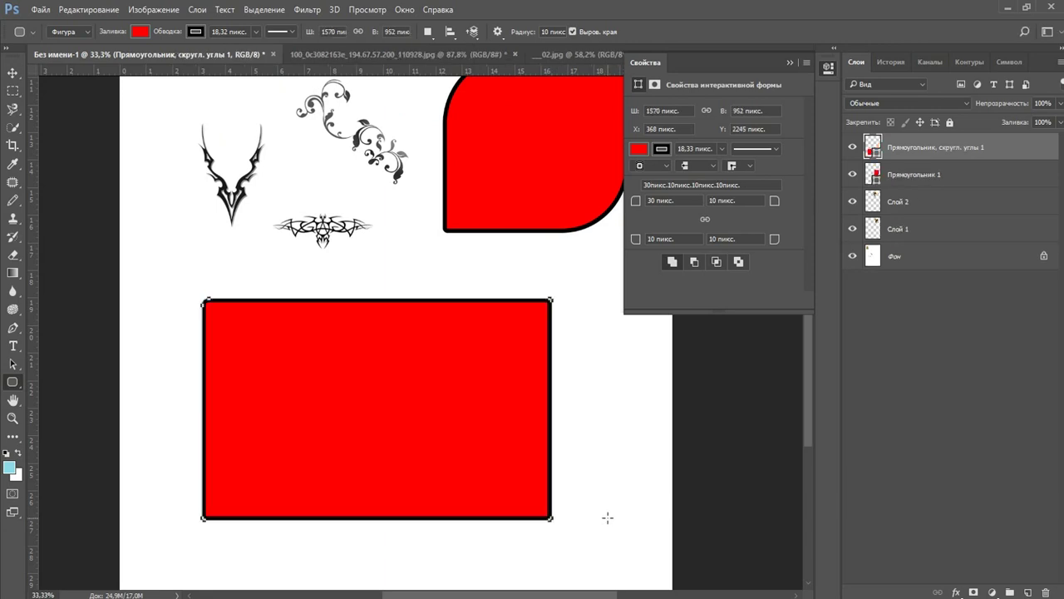
left_click_drag(651, 205, 770, 207)
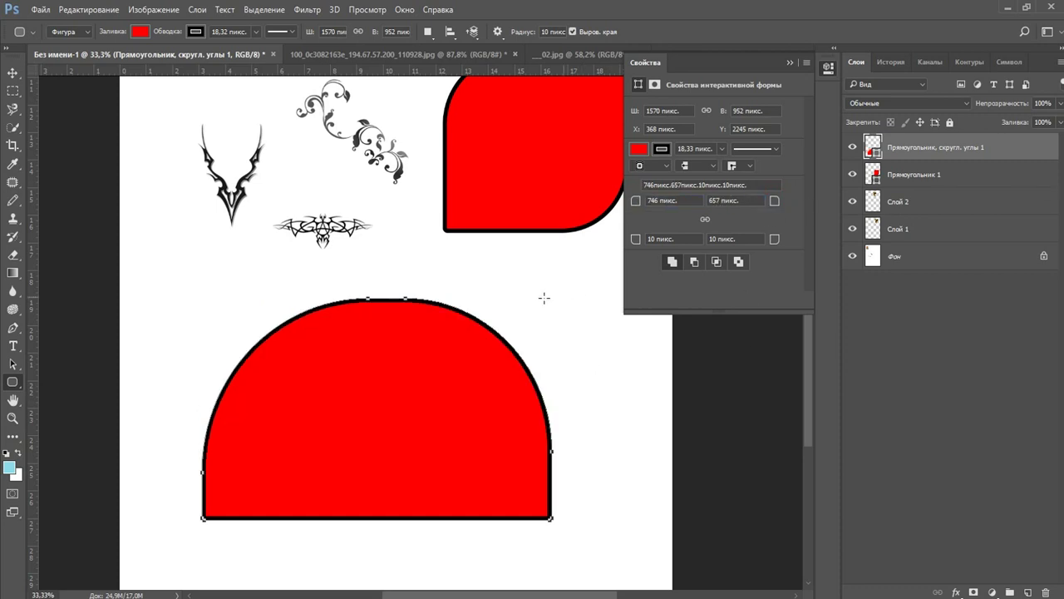
right_click(12, 385)
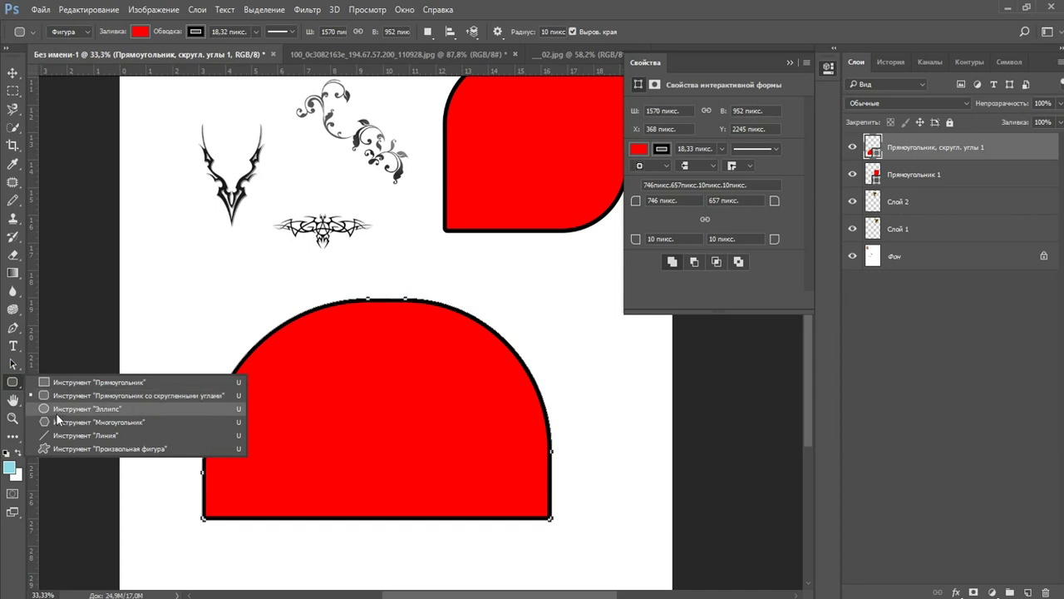
Draw a small circle to the right of the red dome
left_click(55, 409)
scroll(377, 336, "down", 2)
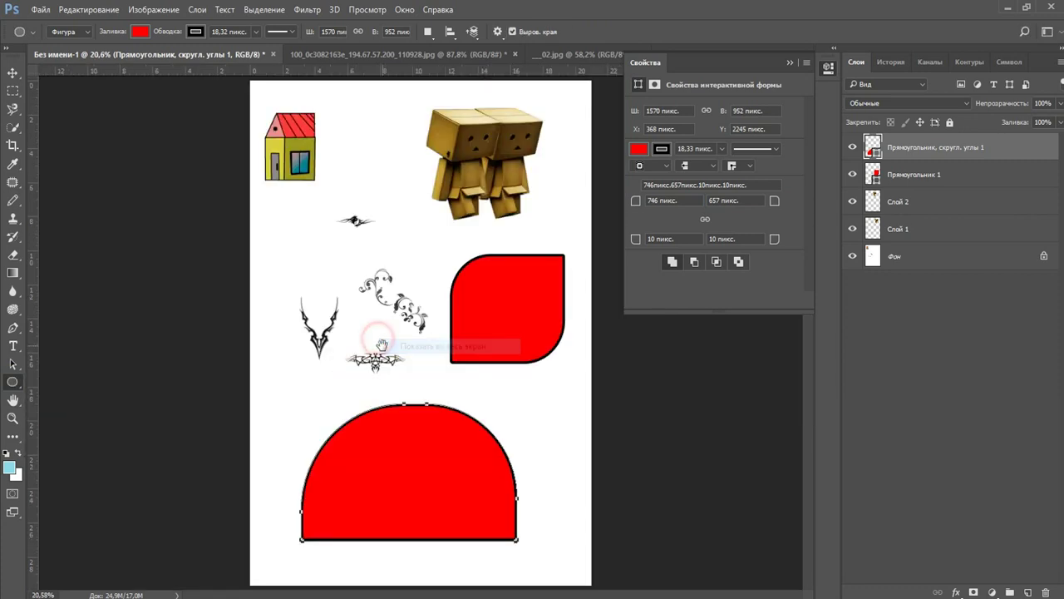
left_click_drag(502, 387, 560, 444)
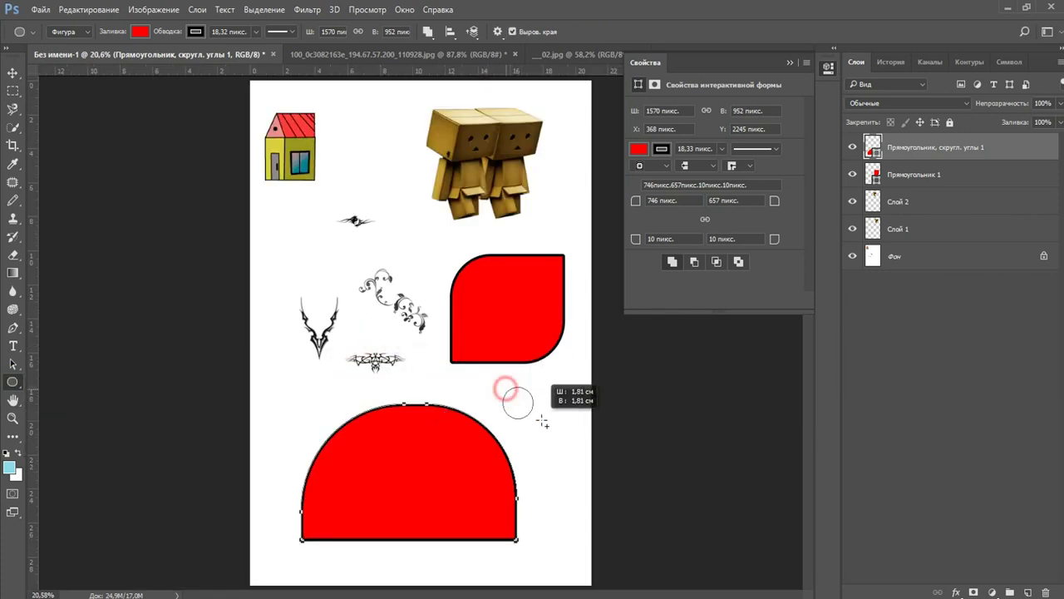
scroll(539, 420, "up", 3)
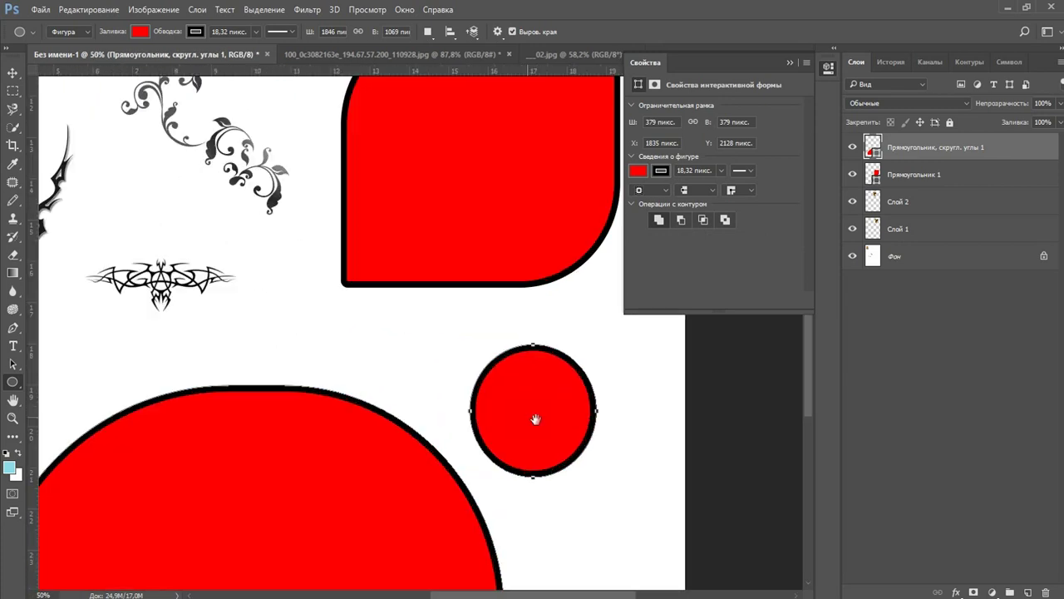
scroll(582, 415, "down", 3)
Draw a pentagon near the page's upper-left corner
right_click(13, 381)
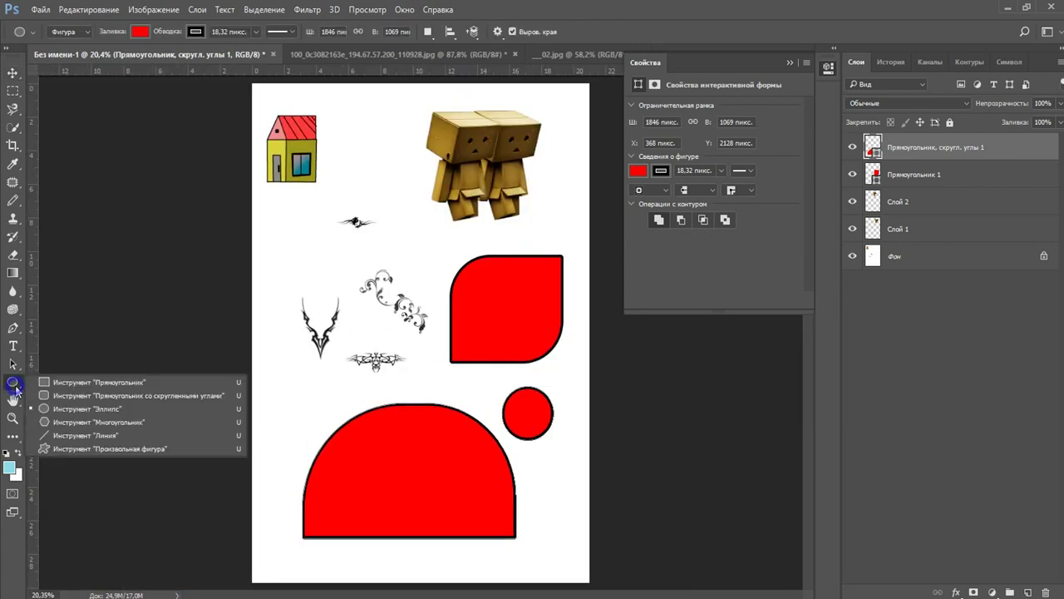
left_click(59, 420)
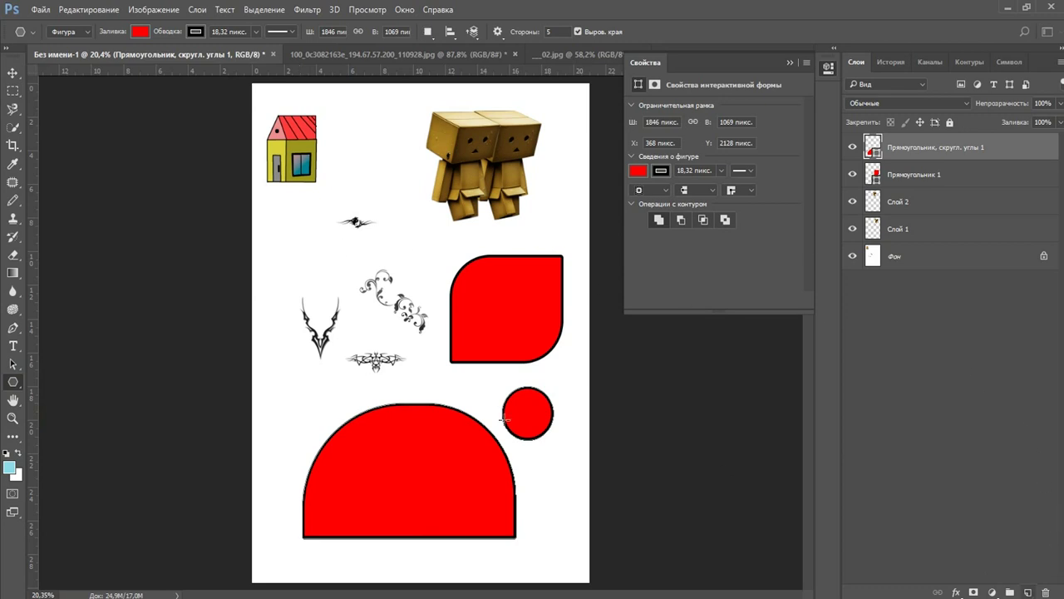
left_click_drag(282, 243, 325, 277)
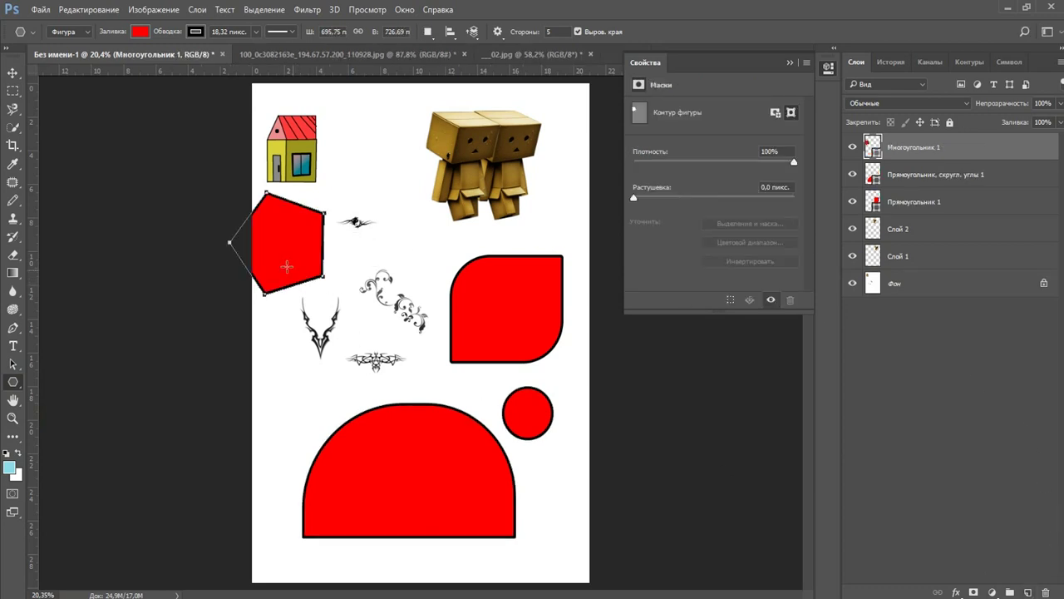
scroll(267, 234, "up", 1)
scroll(266, 235, "up", 1)
Move the red pentagon fully onto the page and resize it with Free Transform
key("ctrl+t")
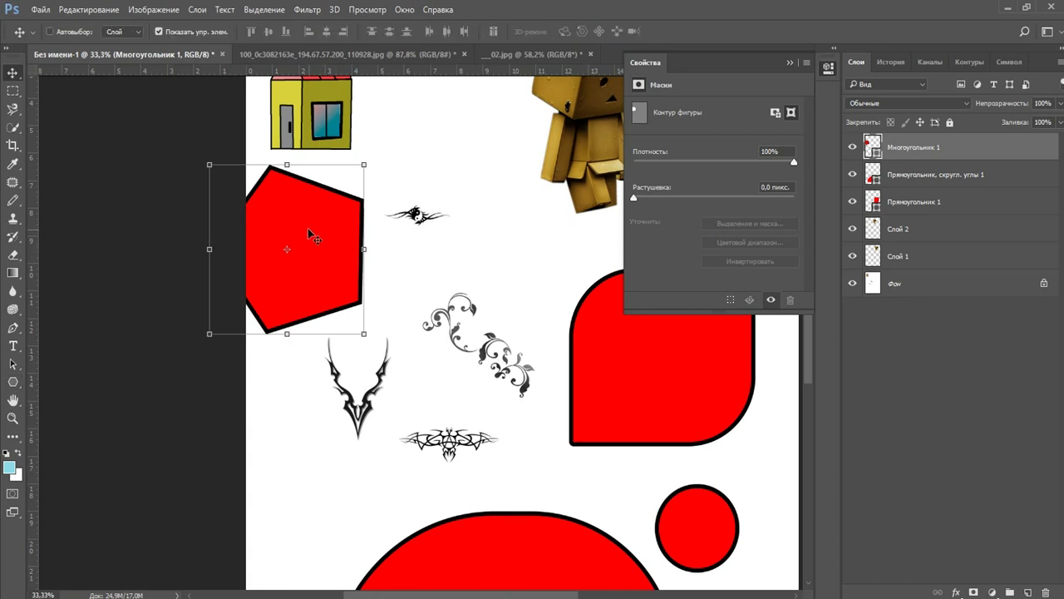
left_click_drag(316, 238, 353, 249)
left_click_drag(401, 174, 392, 178)
left_click_drag(333, 266, 352, 281)
scroll(352, 280, "up", 2)
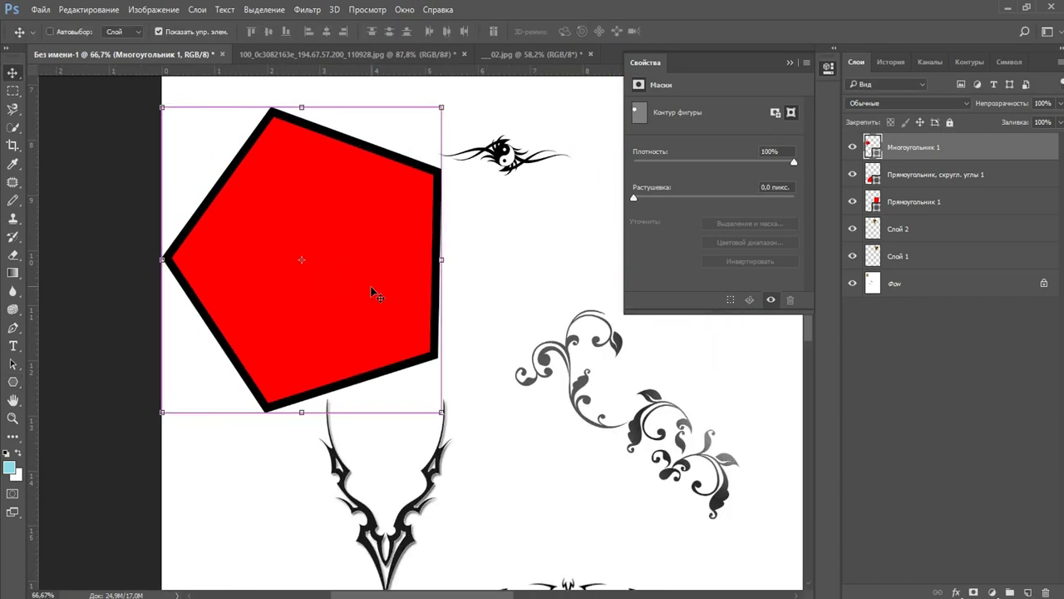
key("Return")
key("ctrl+0")
scroll(305, 265, "up", 2)
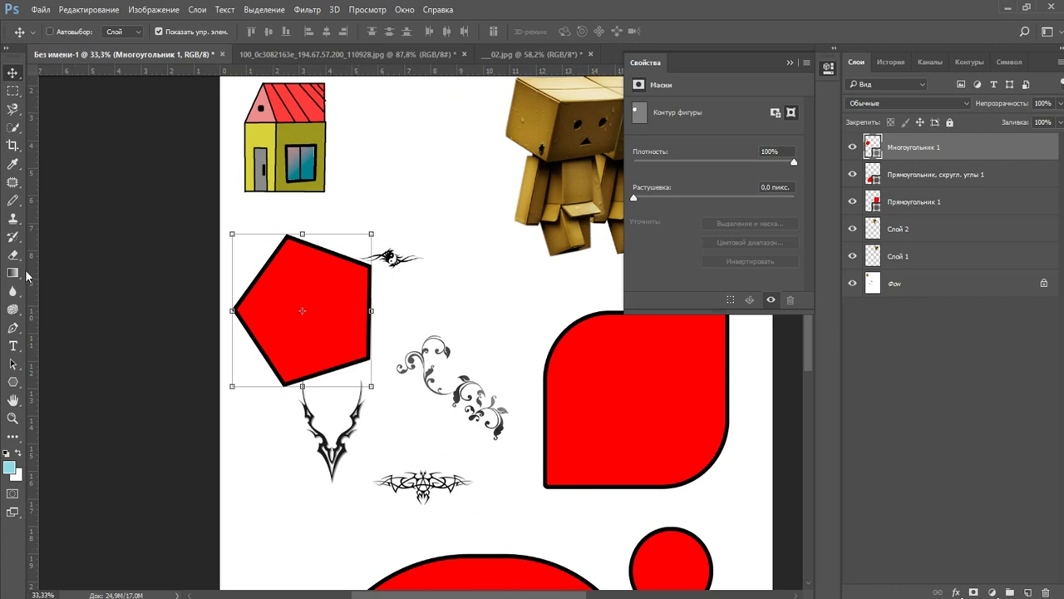
Switch to the Line tool and start a new document
right_click(12, 382)
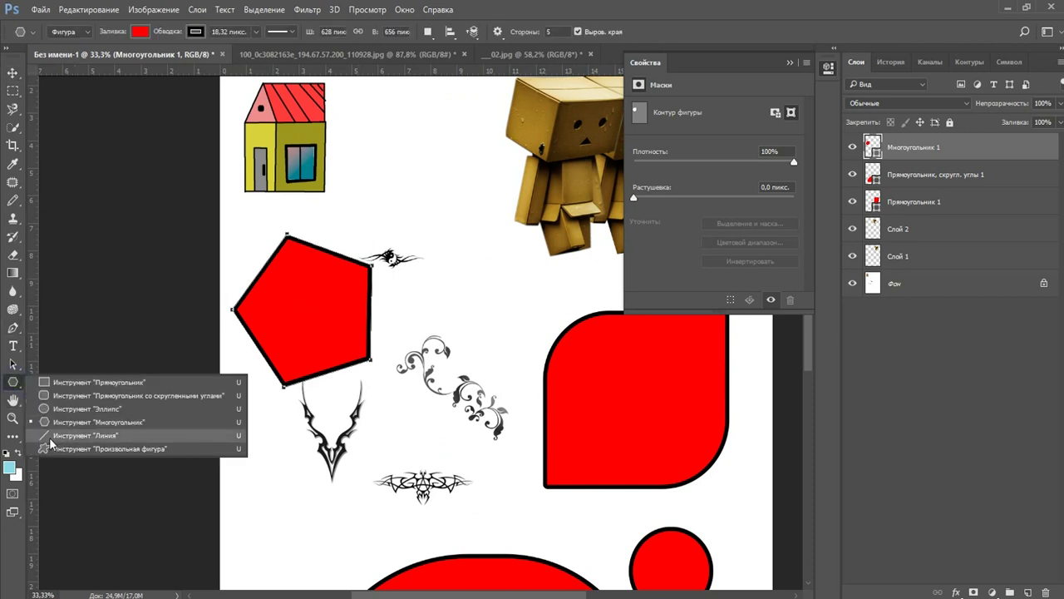
left_click(50, 437)
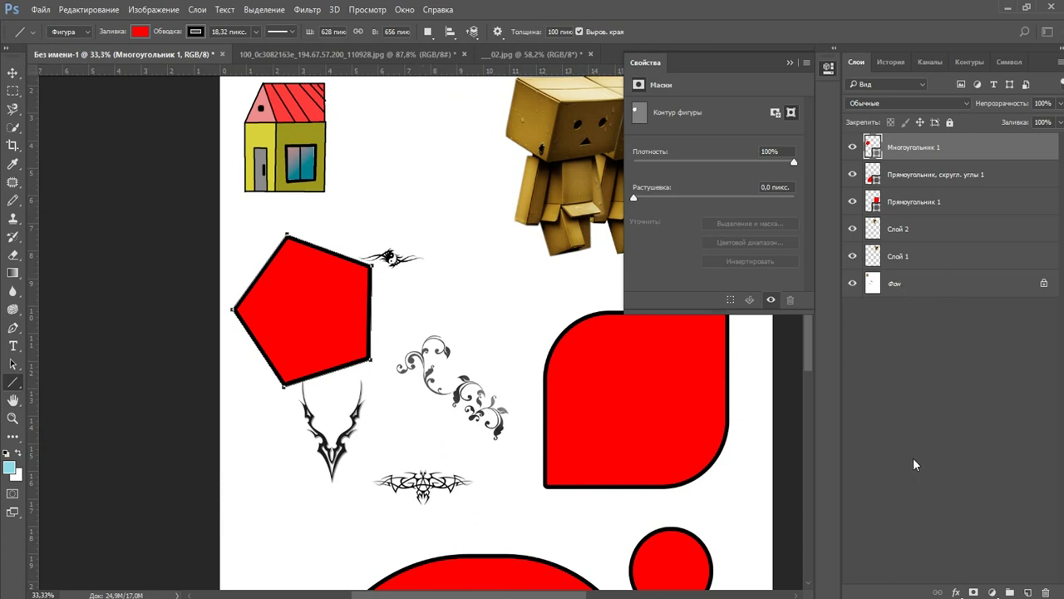
key("ctrl+n")
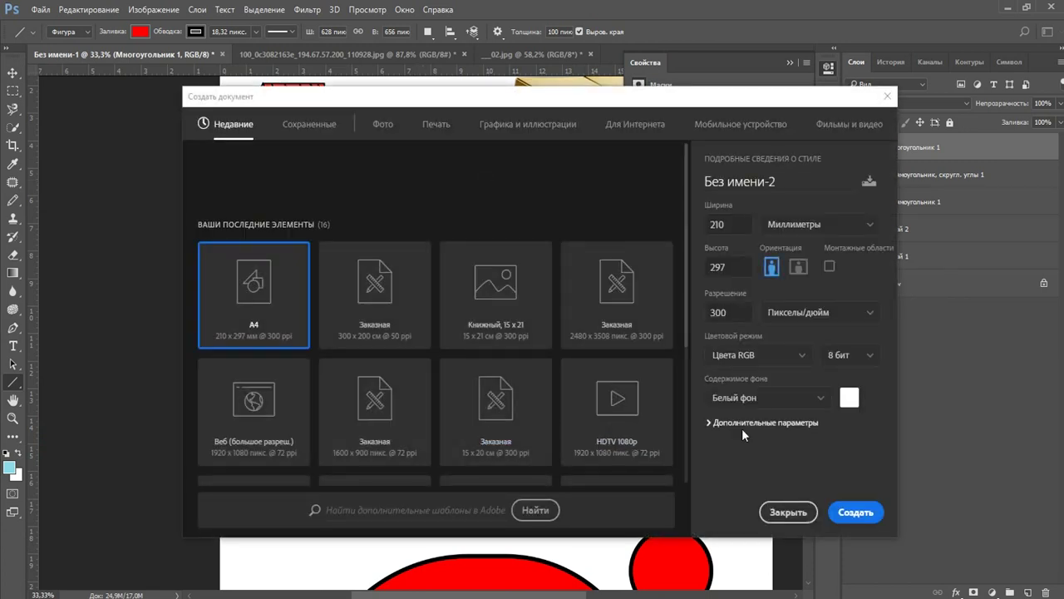
Create a blank A4 document and rotate it 90° clockwise to landscape 29.7 × 21 cm
left_click(857, 512)
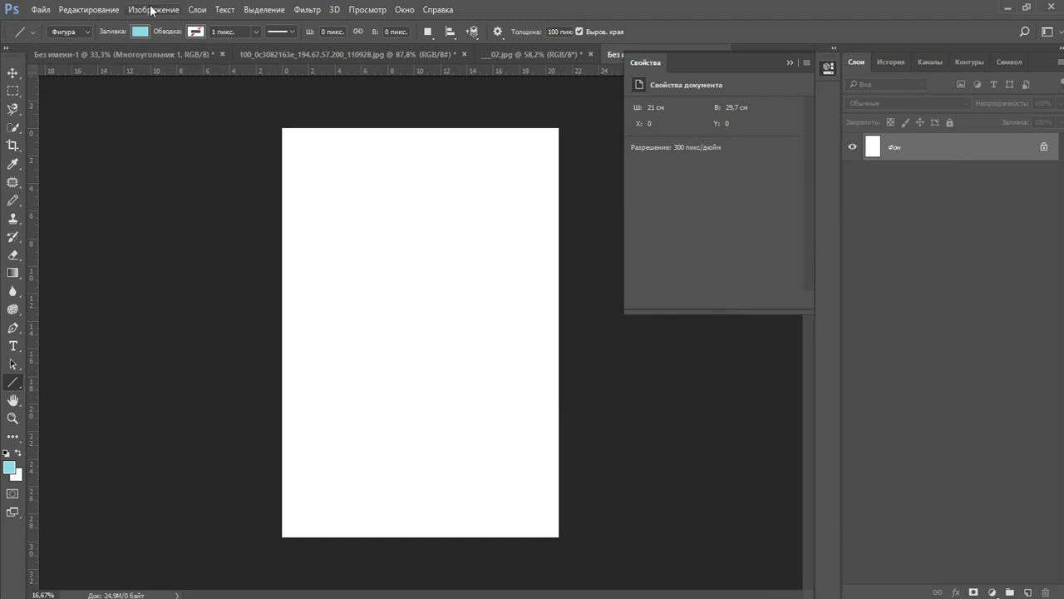
left_click(154, 10)
mouse_move(181, 137)
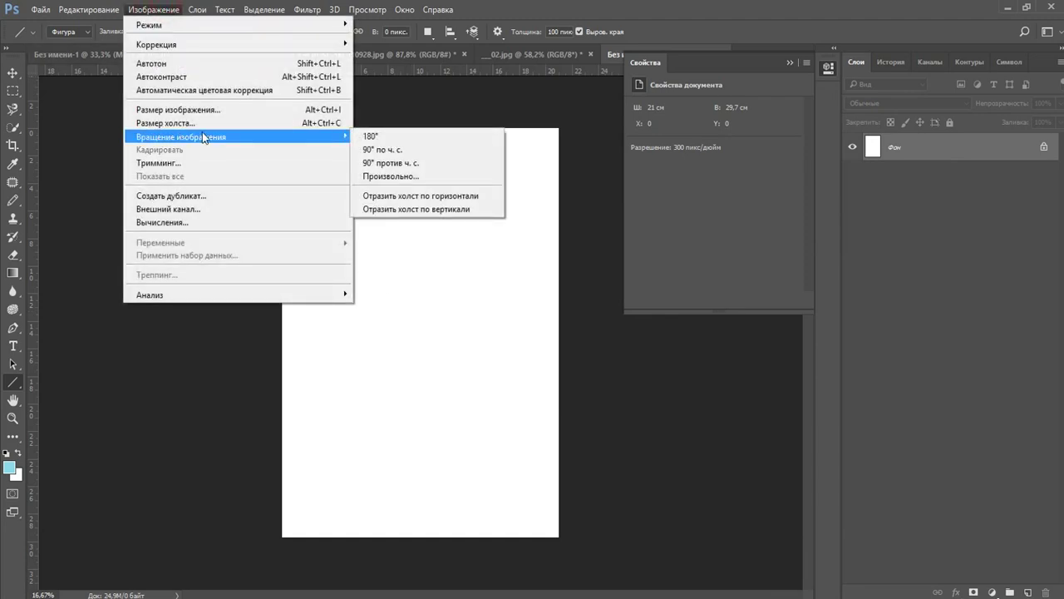
left_click(391, 152)
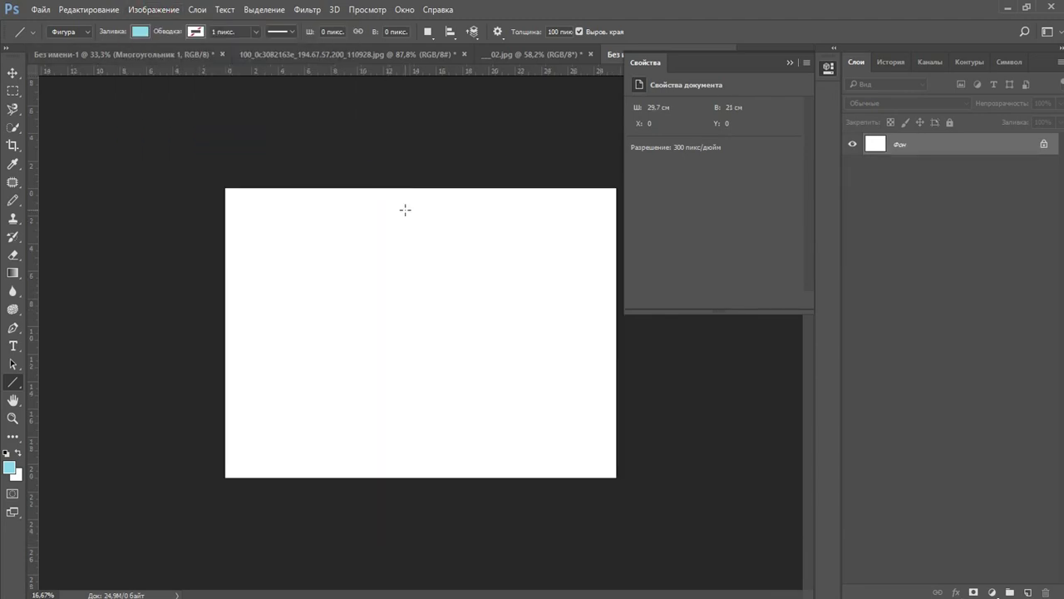
left_click_drag(327, 183, 515, 527)
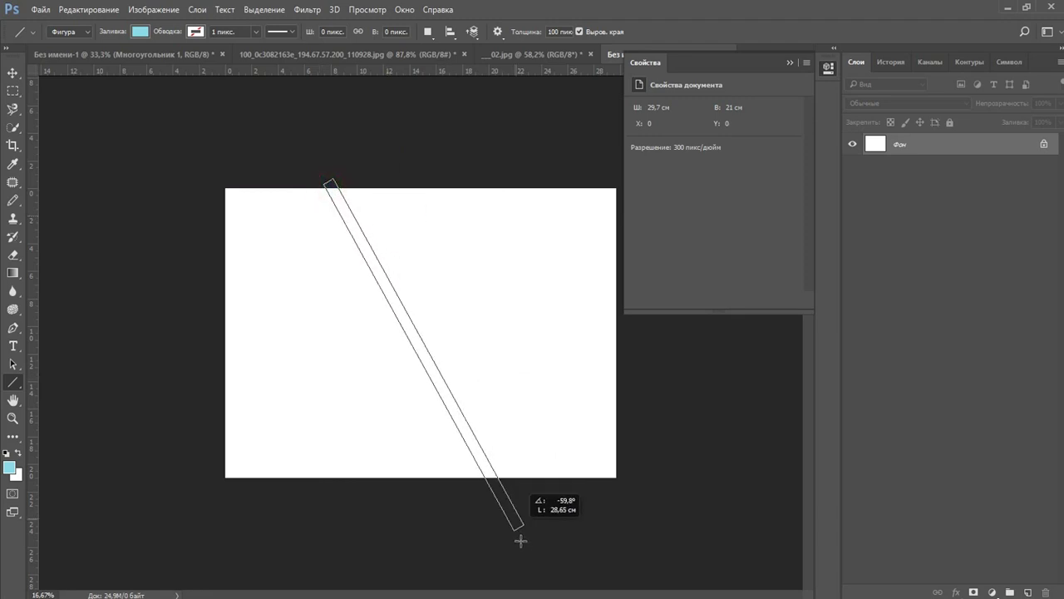
Adjust the light-blue diagonal line across the page and add an empty layer above it
left_click_drag(516, 527, 499, 504)
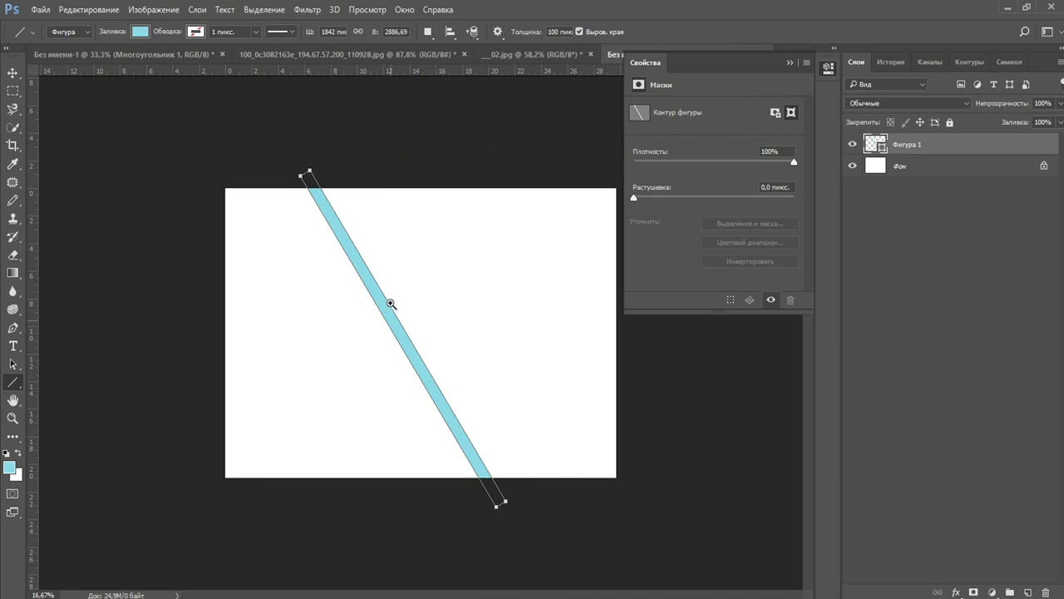
key("ctrl+plus")
scroll(389, 343, "up", 2)
scroll(399, 354, "down", 3)
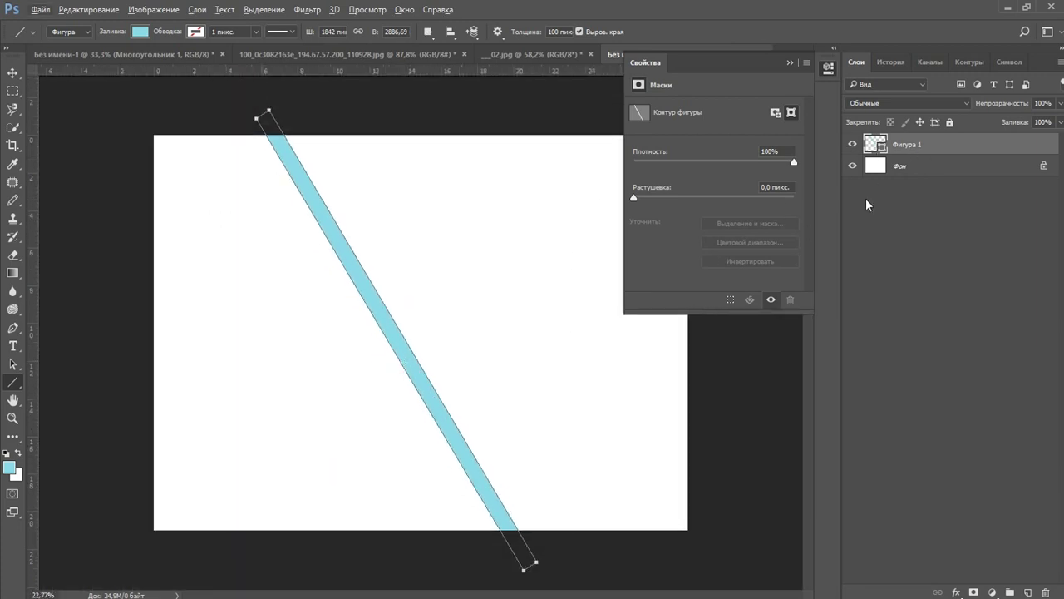
left_click(1028, 592)
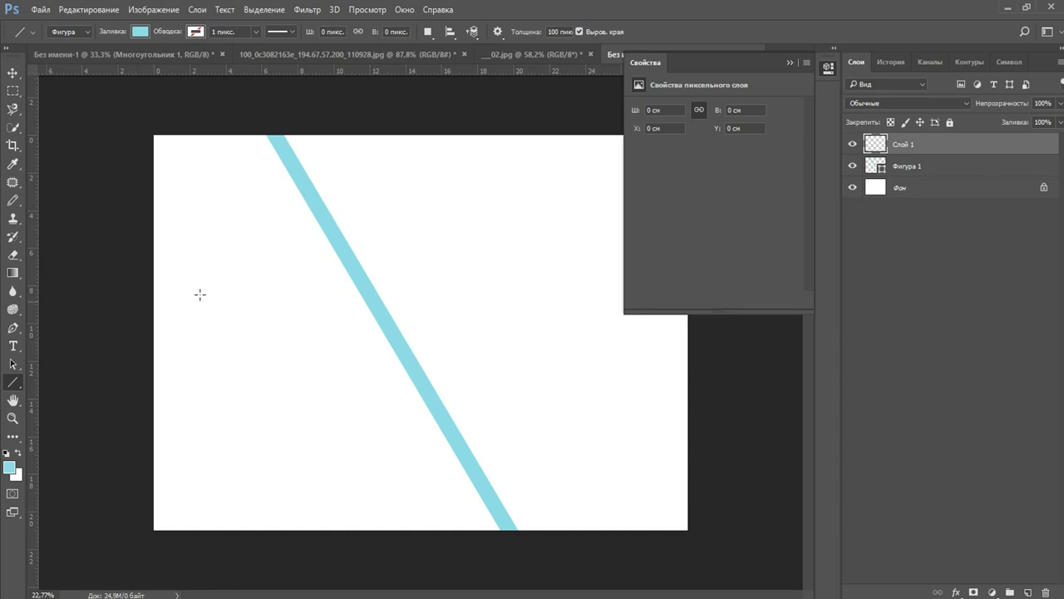
Paint everything left of the diagonal solid light blue with the Pencil on the new layer
key("b")
mouse_move(199, 252)
left_mouse_down()
mouse_move(377, 366)
mouse_move(281, 261)
mouse_move(485, 541)
mouse_move(404, 523)
mouse_move(305, 443)
mouse_move(207, 444)
mouse_move(161, 475)
left_mouse_up()
key("ctrl+plus")
key("ctrl+0")
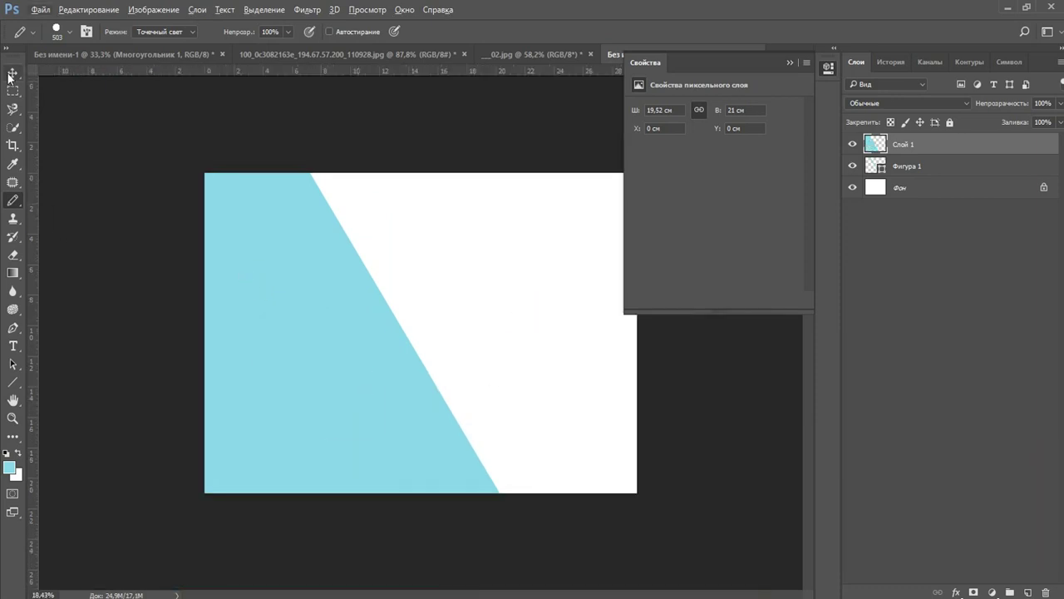
left_click(11, 75)
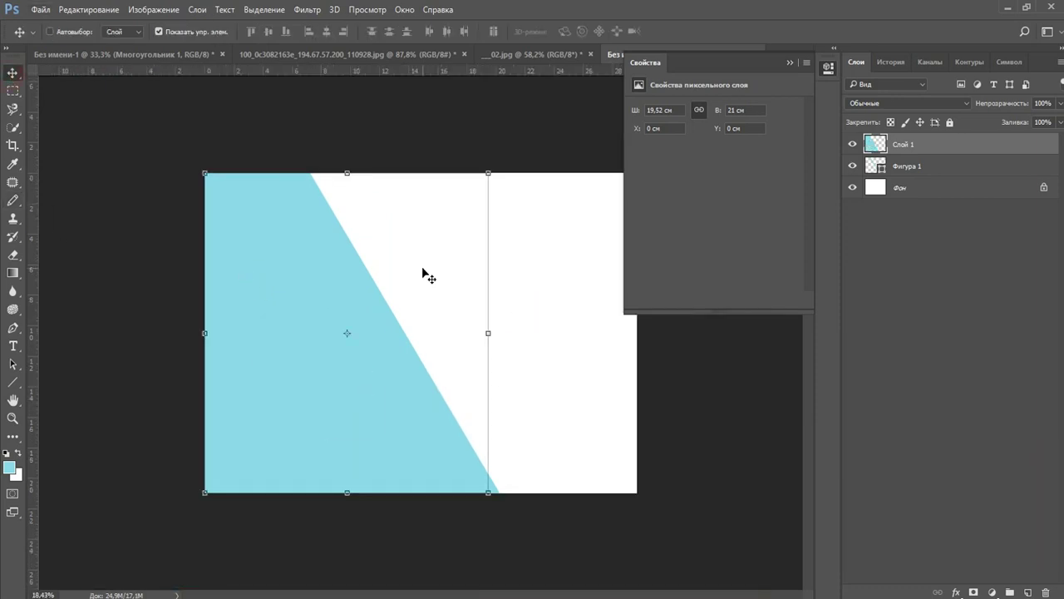
left_click(13, 382)
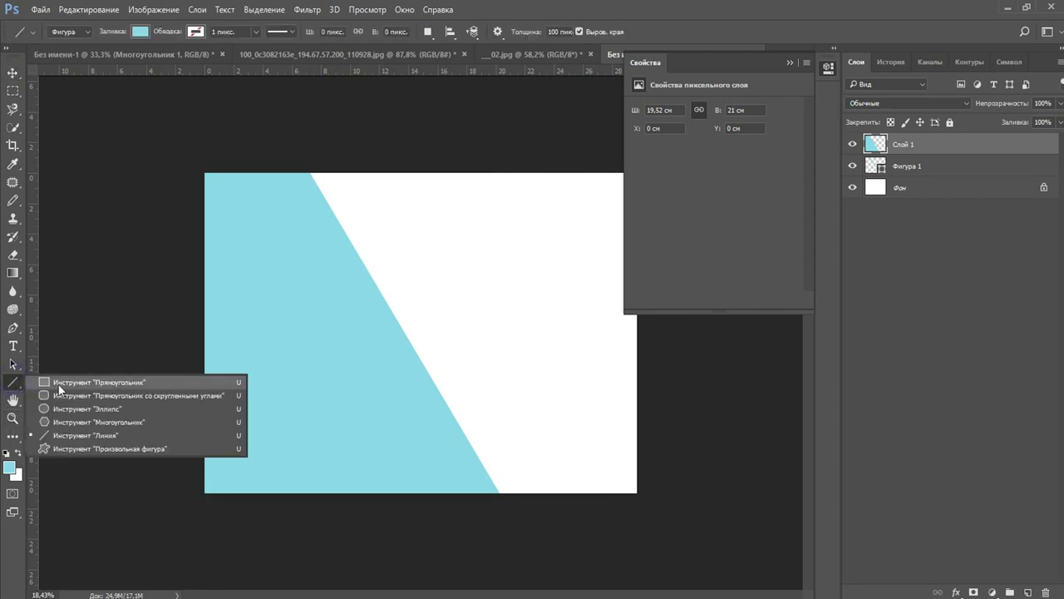
Pick the Custom Shape tool and choose Load Shapes from the shape picker's gear menu
left_click(56, 445)
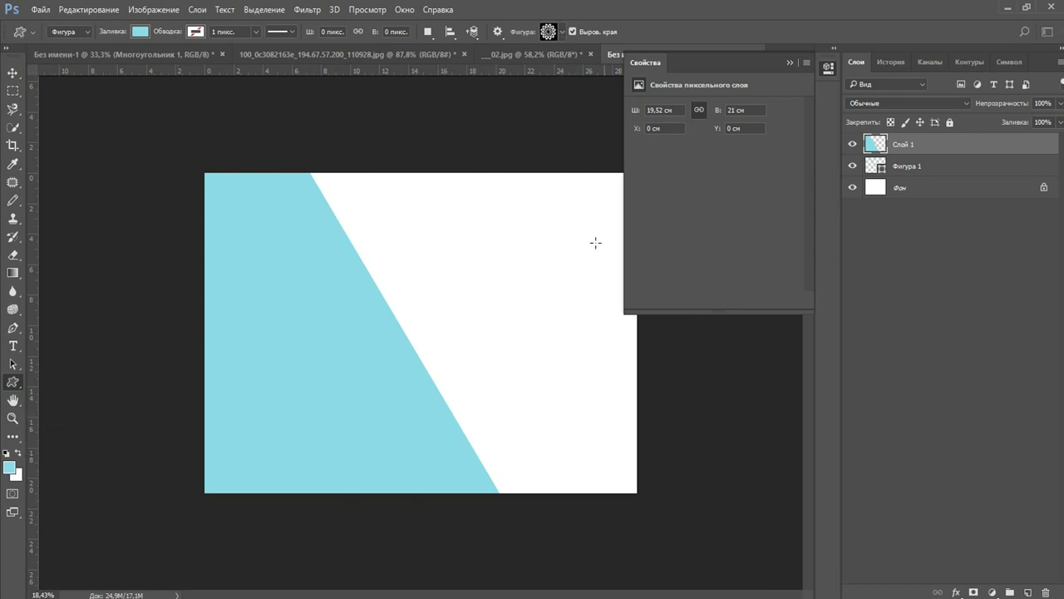
key("ctrl+plus")
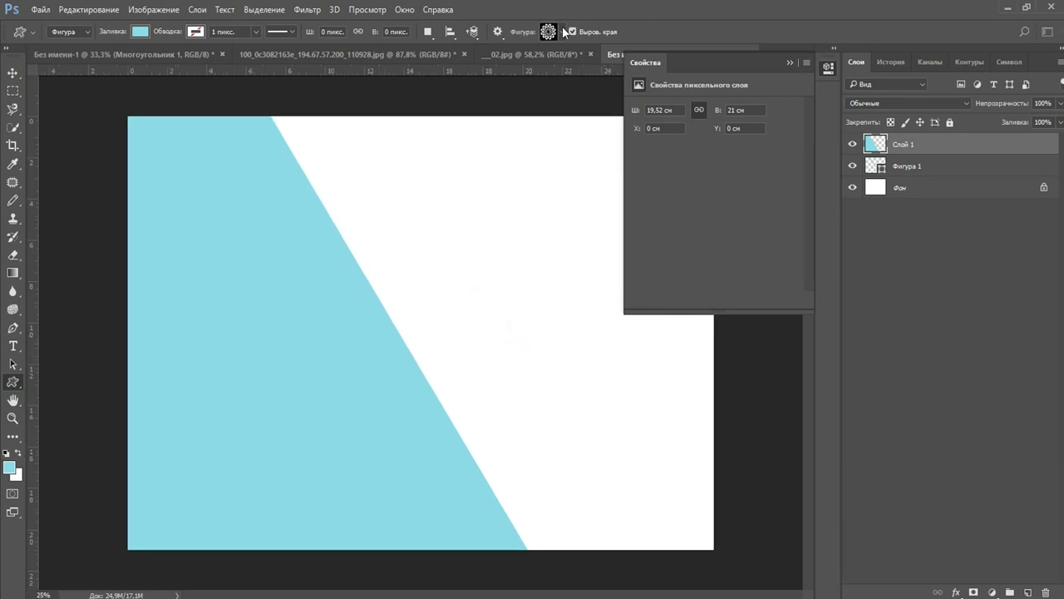
left_click(564, 32)
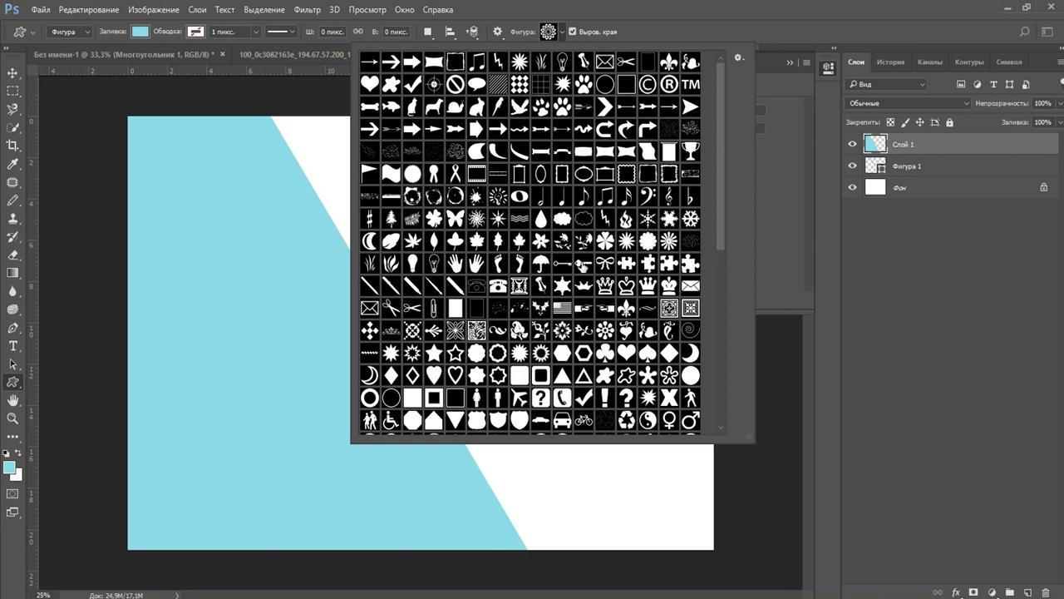
scroll(585, 262, "down", 3)
scroll(585, 262, "down", 3)
scroll(585, 262, "down", 3)
scroll(584, 262, "down", 3)
scroll(585, 262, "down", 2)
scroll(584, 262, "down", 2)
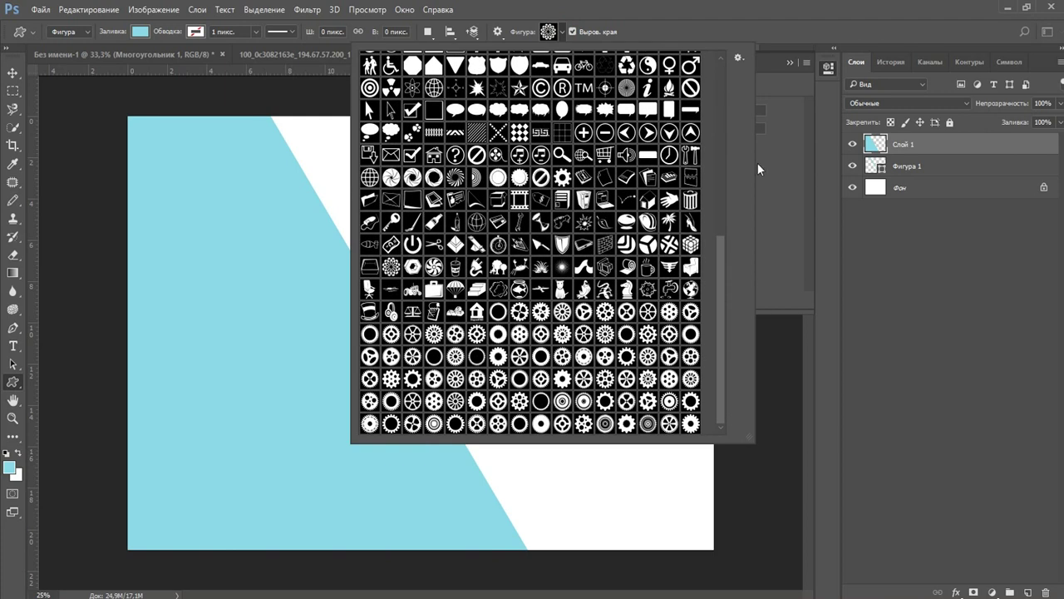
left_click(738, 60)
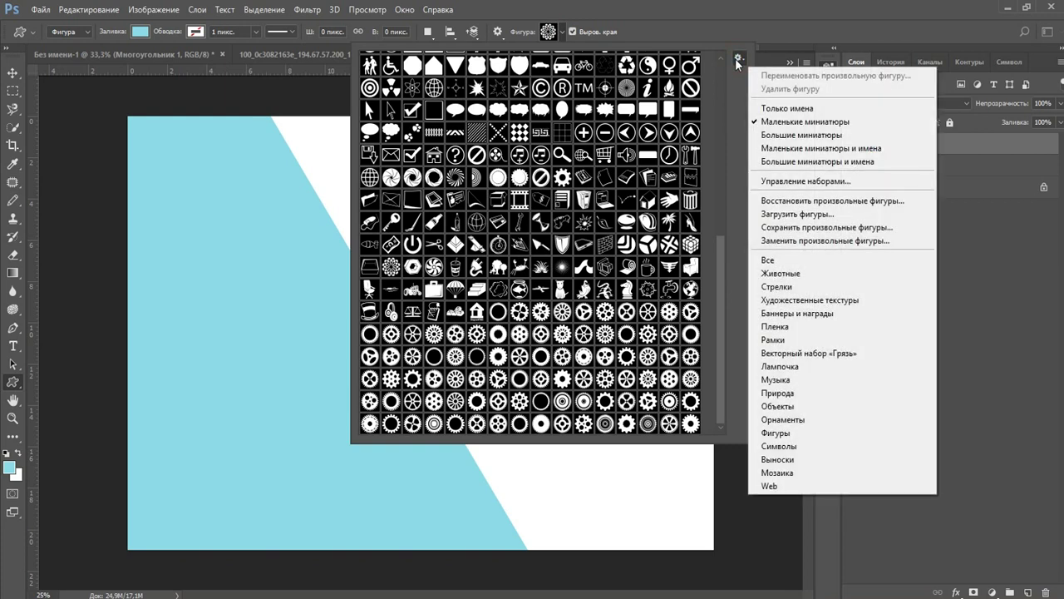
left_click(771, 215)
Load the gears-Shapes4FREE CSH set from the SHAPES folder and pick the parachute shape
left_click(533, 178)
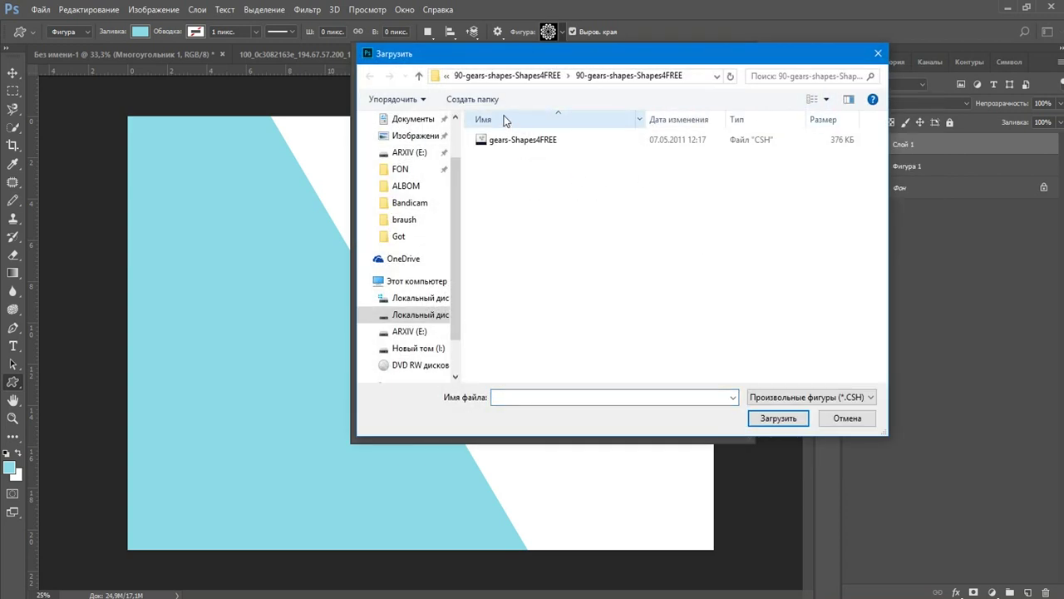
left_click(420, 75)
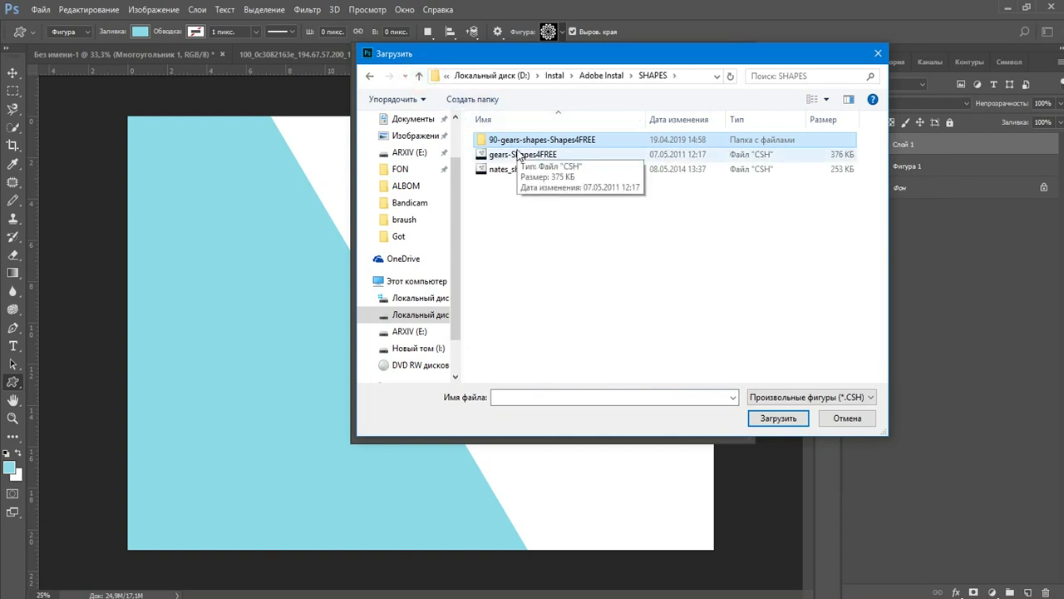
left_click(503, 169)
left_click(773, 418)
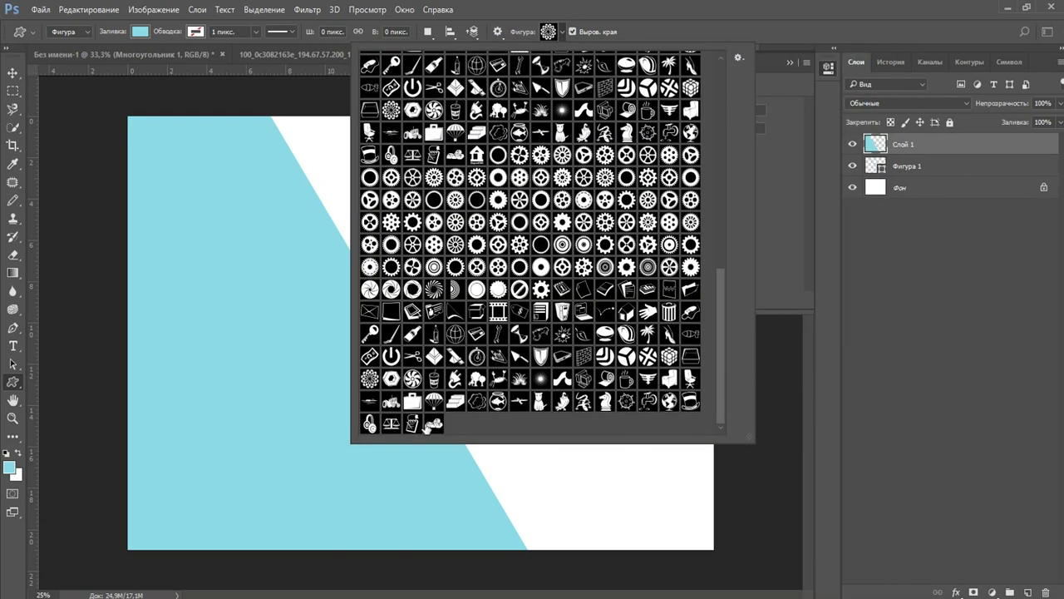
double_click(434, 401)
Draw the parachute shape on the page and enlarge it with Free Transform
left_click_drag(489, 196, 624, 421)
key("ctrl+plus")
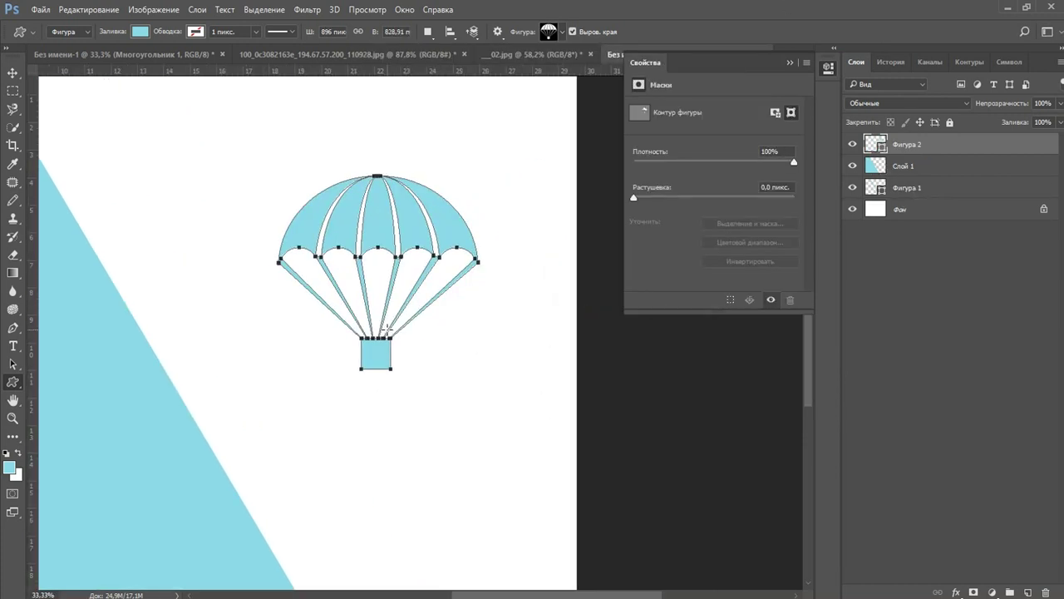
key("ctrl+t")
left_click_drag(479, 371, 524, 438)
left_click_drag(408, 430, 399, 333)
key("Return")
key("v")
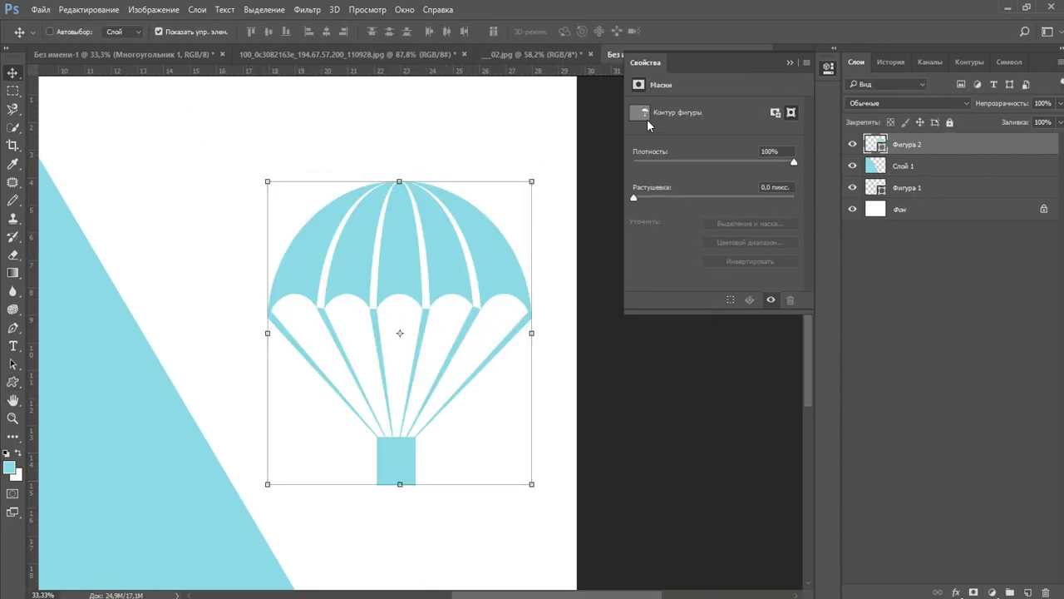
Change the parachute's fill from light blue to fully saturated bright green
double_click(878, 147)
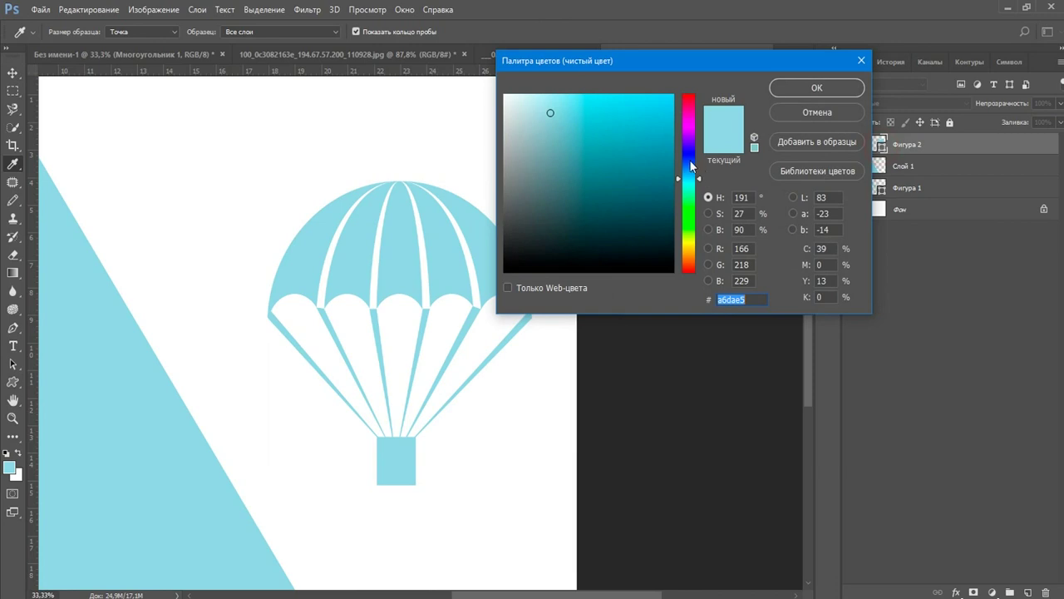
left_click(815, 113)
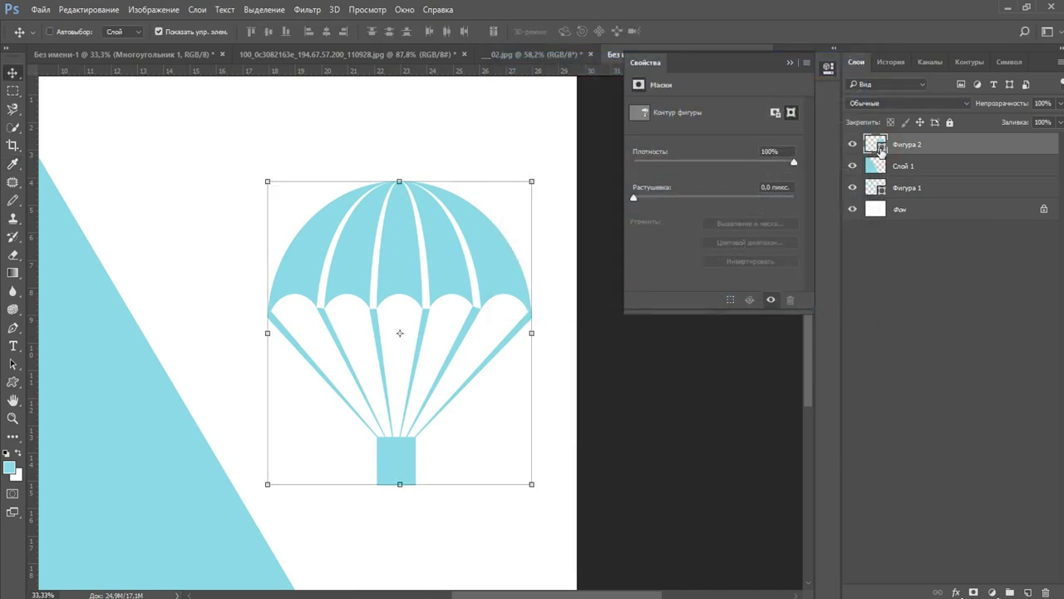
double_click(879, 146)
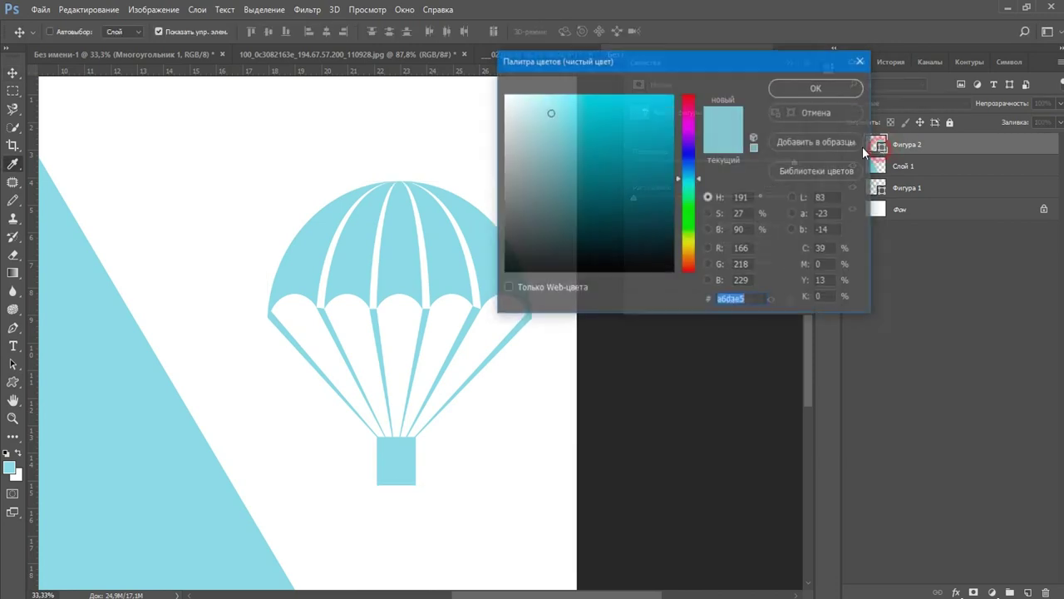
left_click(691, 239)
left_click_drag(691, 243, 689, 246)
left_click_drag(637, 138, 689, 68)
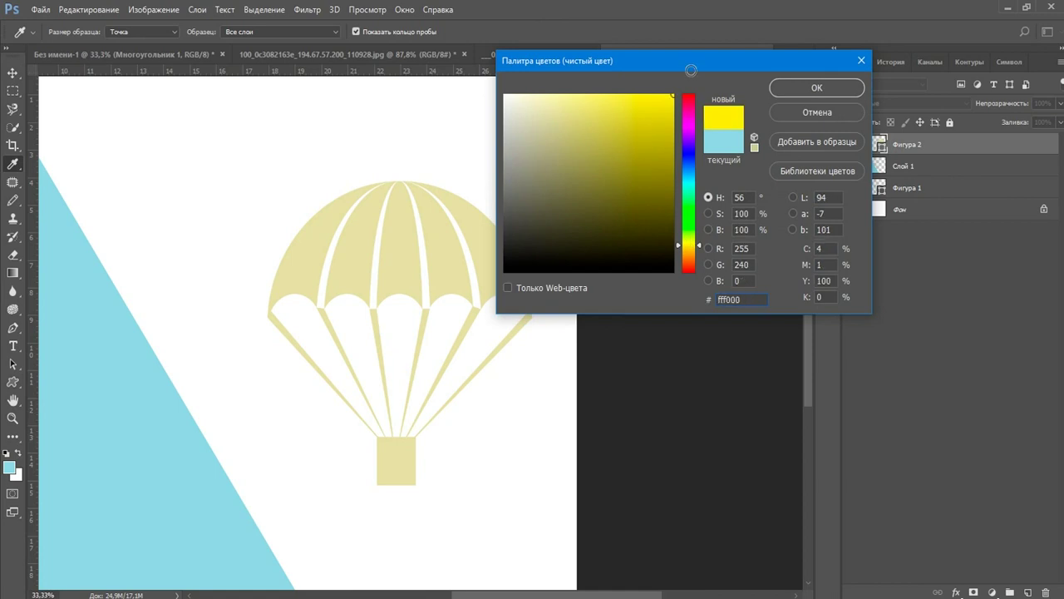
left_click(695, 213)
key("Return")
scroll(478, 392, "down", 1)
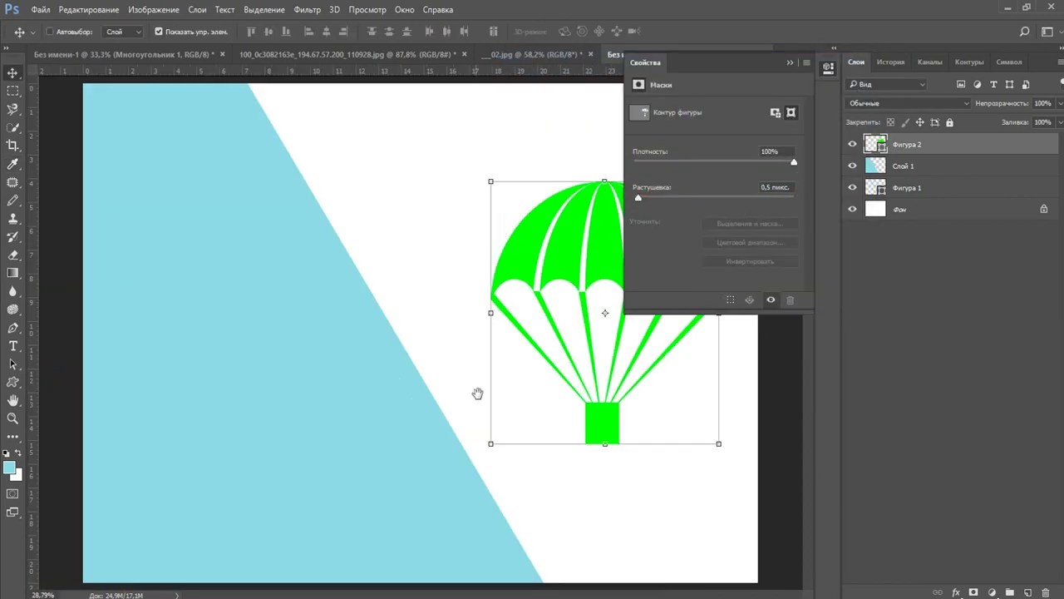
left_click(482, 399)
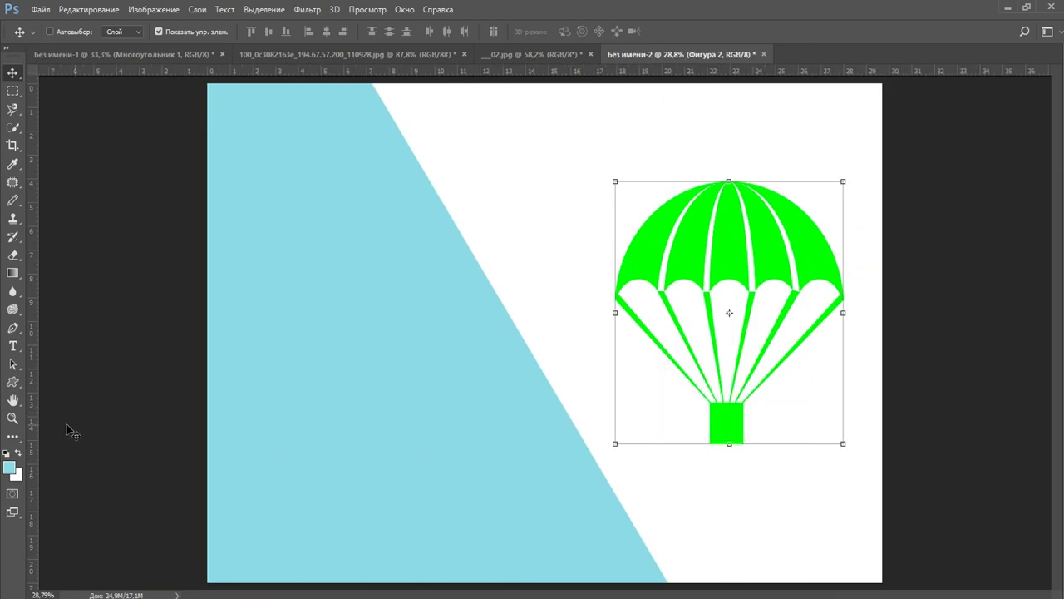
left_click(13, 347)
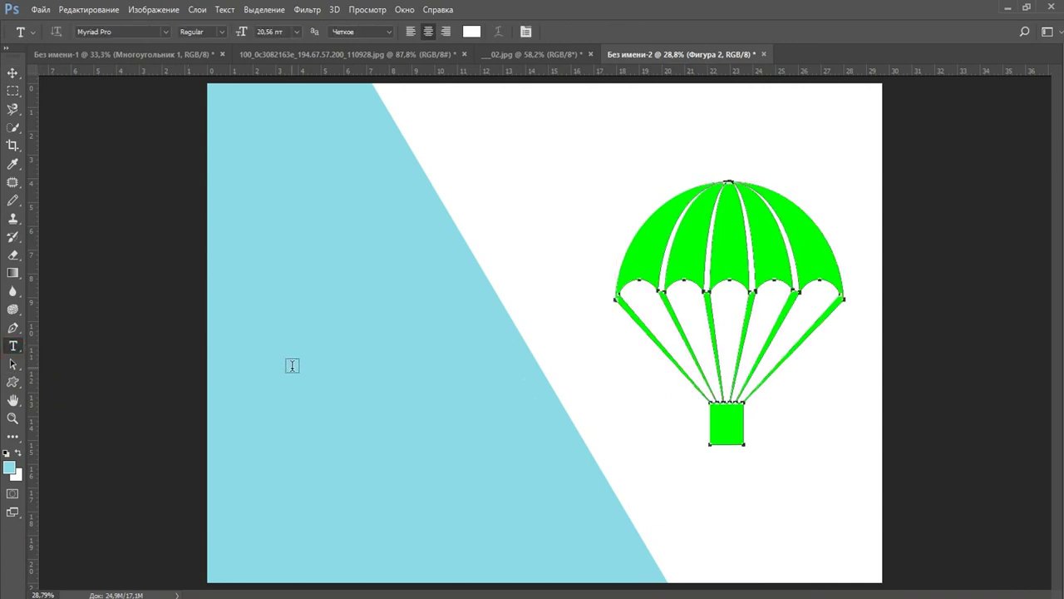
Set the text colour to the parachute's bright green, sampled from the poster
left_click(325, 397, "ctrl")
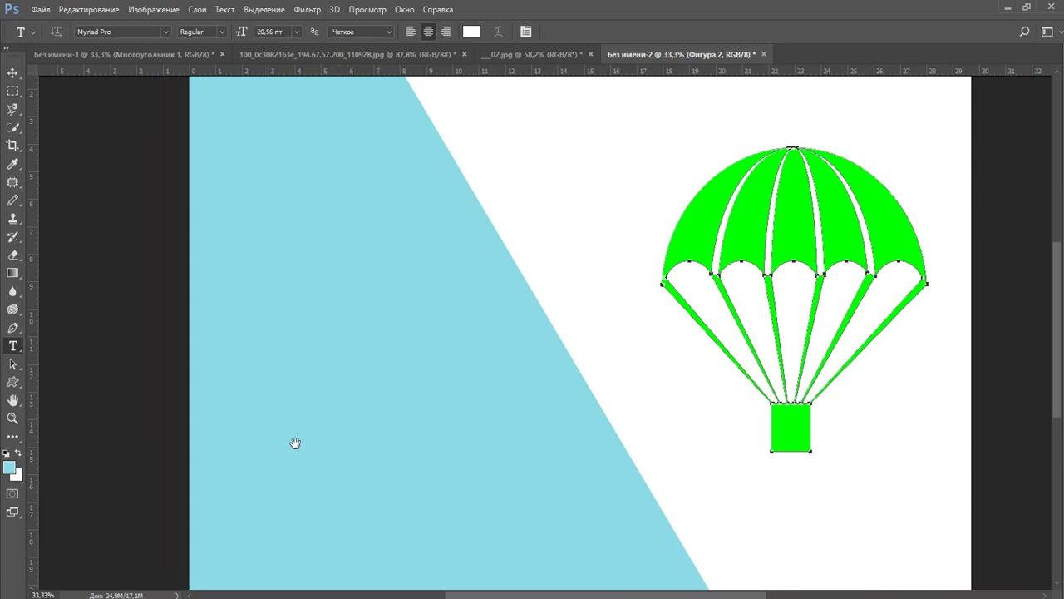
left_click_drag(325, 473, 292, 420)
left_click(12, 468)
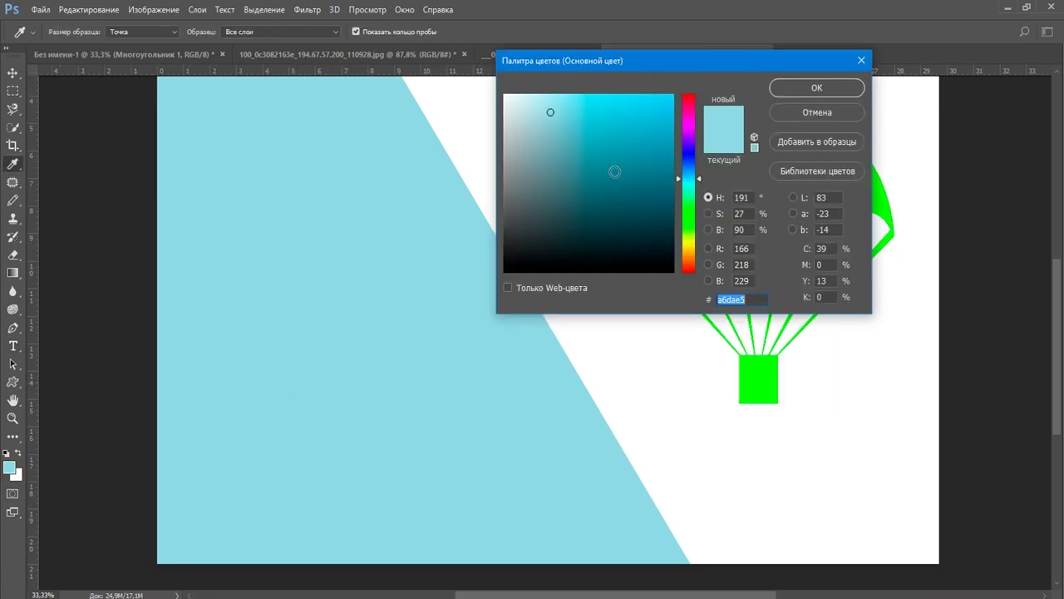
left_click(758, 371)
left_click(808, 88)
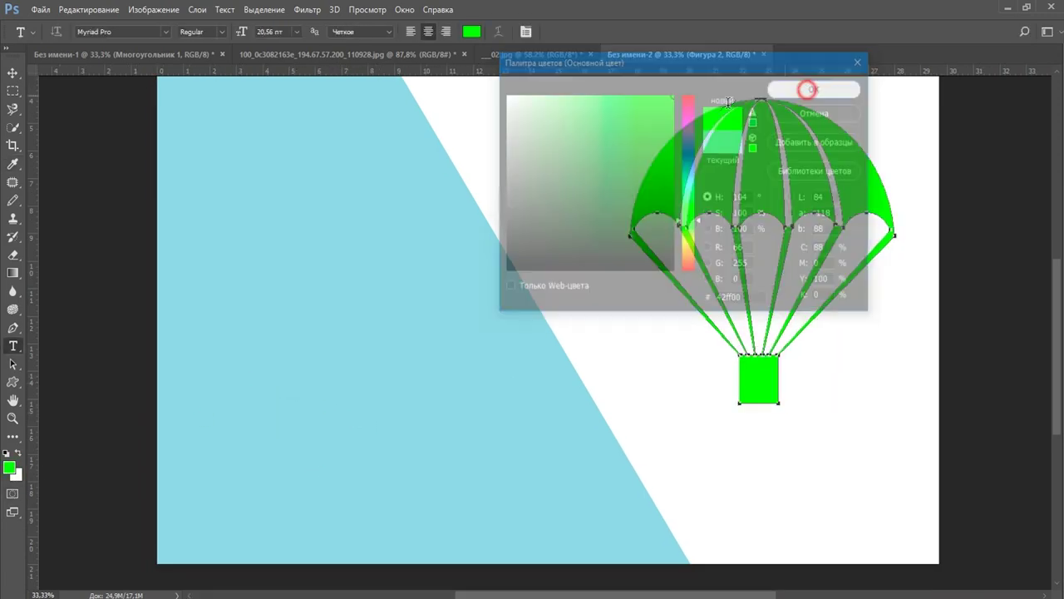
Set the type to the Impact font at 30 pt
left_click(165, 32)
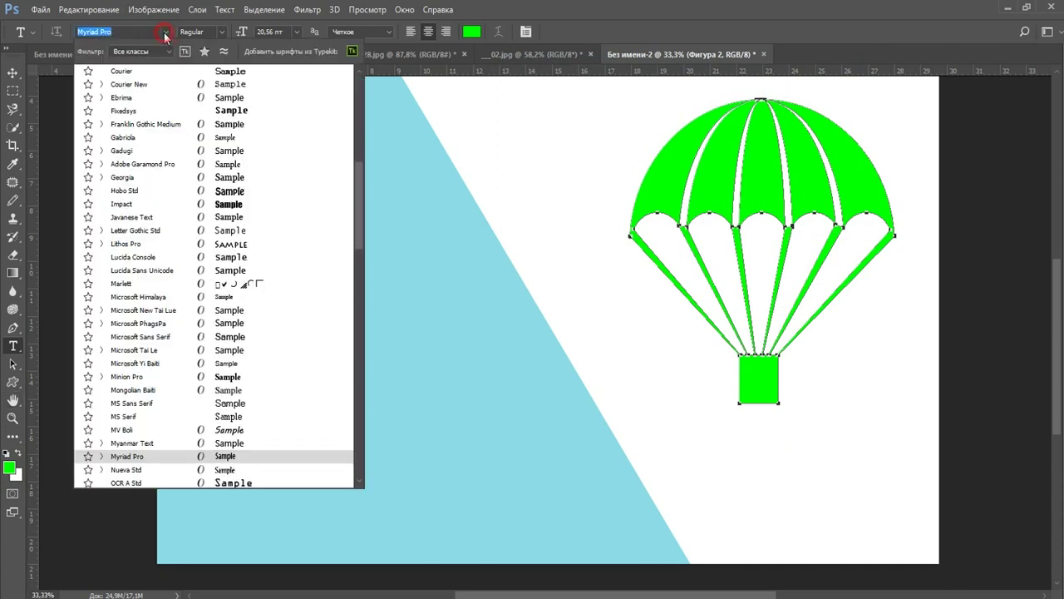
left_click(235, 206)
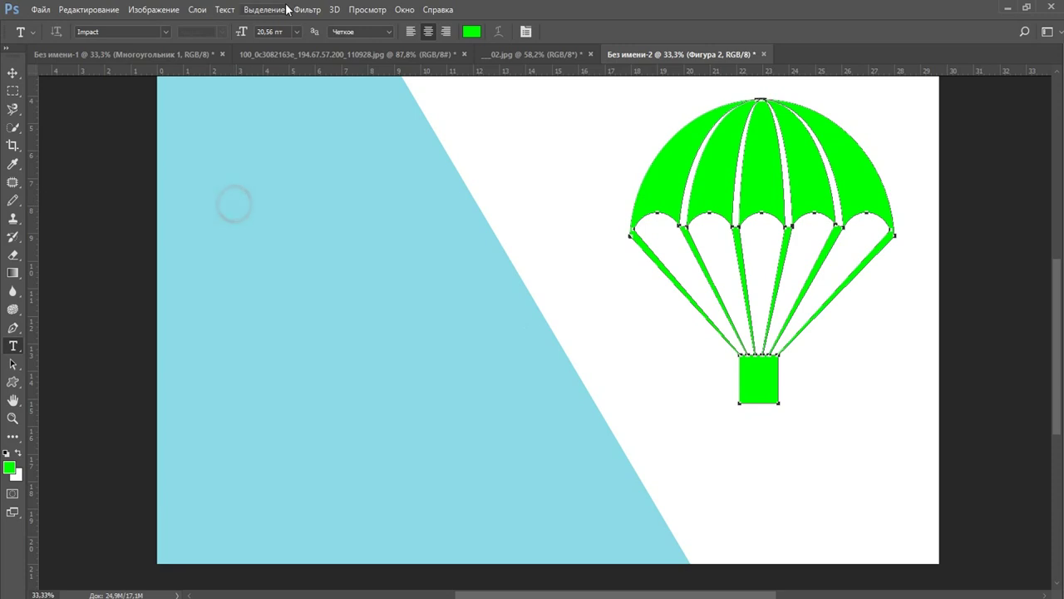
left_click(297, 32)
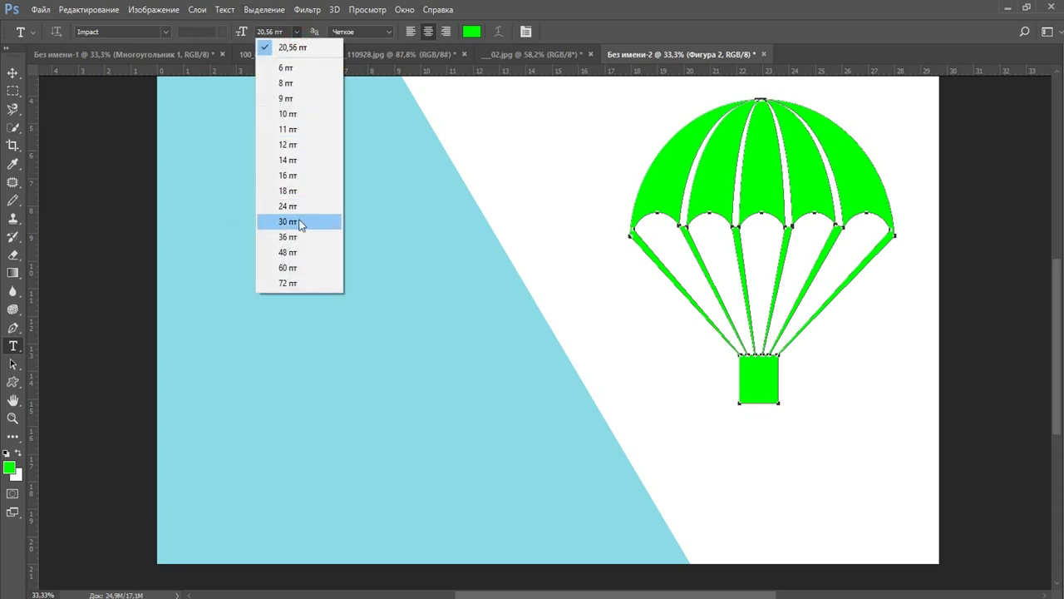
left_click(299, 223)
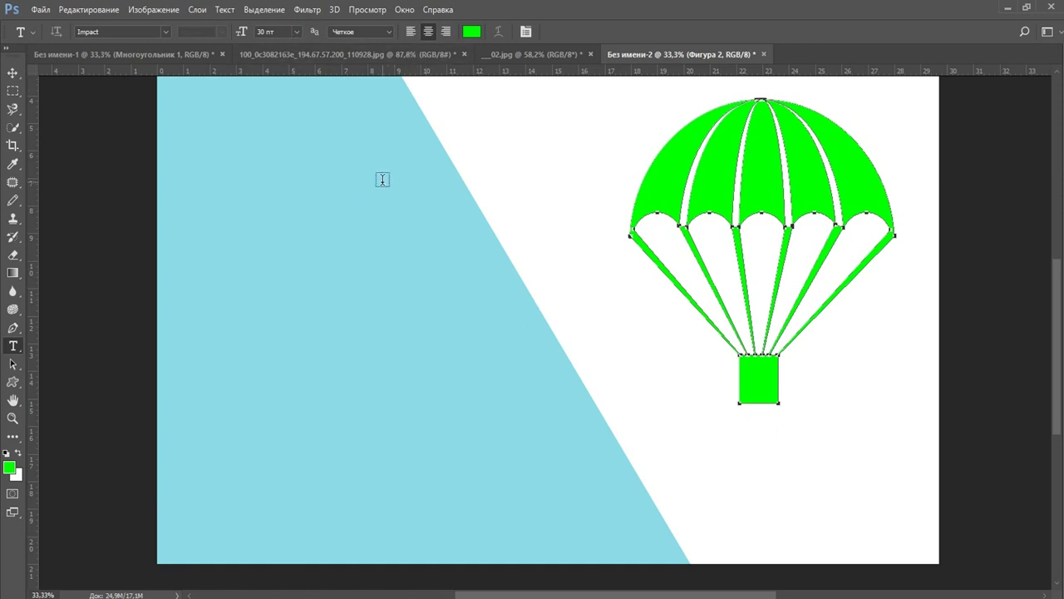
Type the caption DARS YOQAGAN BO"LSA LIKE, correcting the lowercase b to B
left_click(250, 411)
type("DARS YOQA")
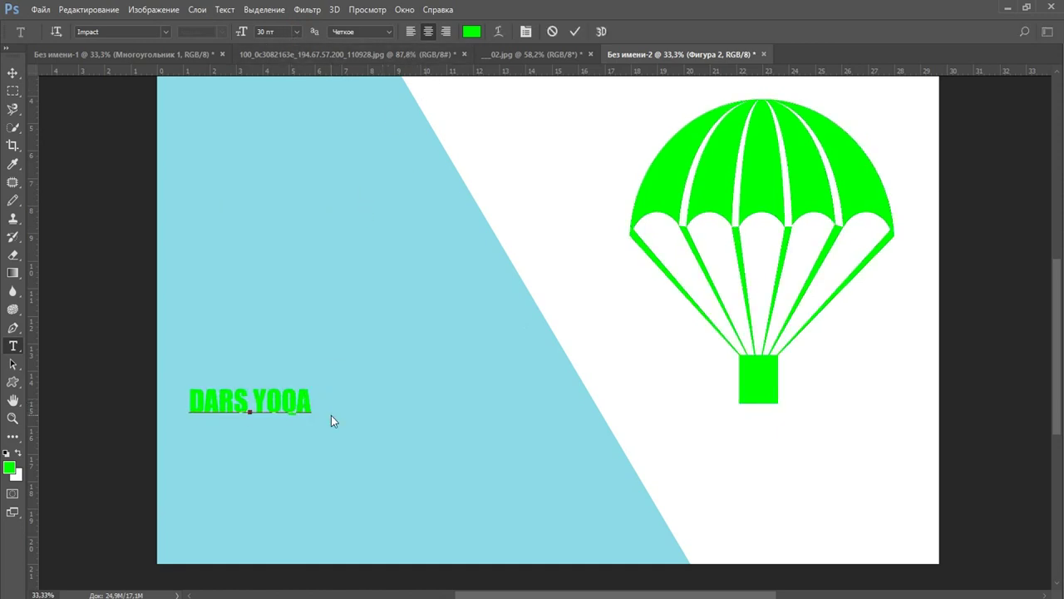
type("GAN bO\"LSA LIKE")
left_click_drag(271, 403, 287, 403)
type("B")
Test a line break before BO, revert to one line, and commit the caption
left_click(271, 406)
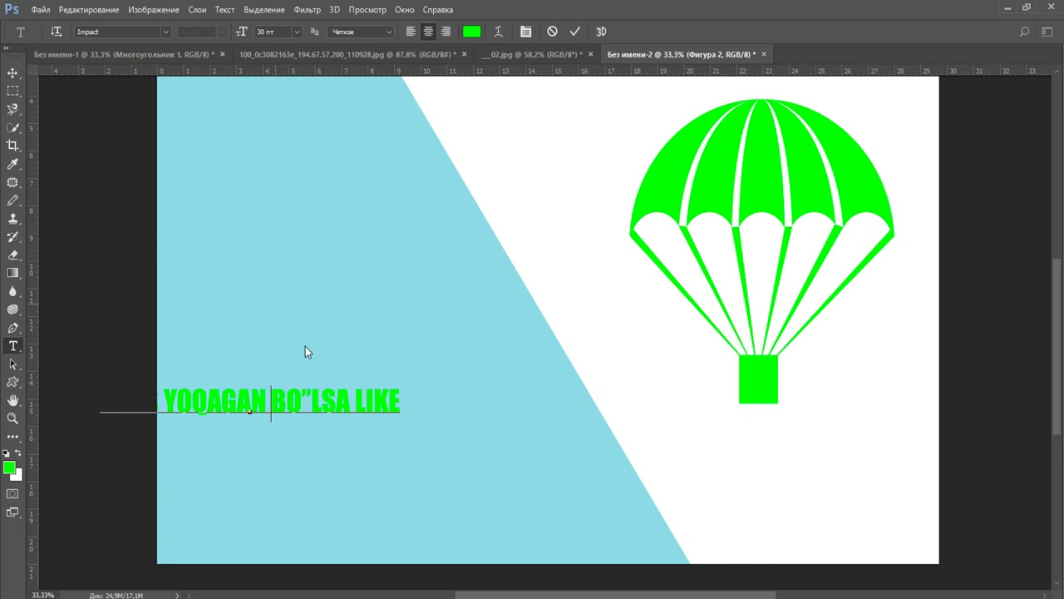
key("End")
left_click(265, 401)
key("Return")
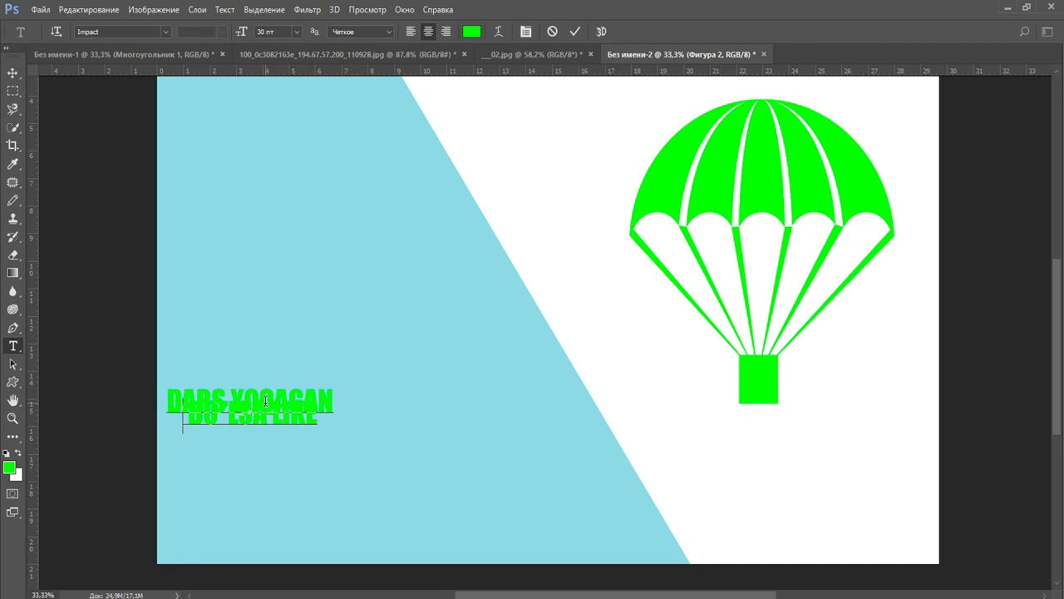
key("BackSpace")
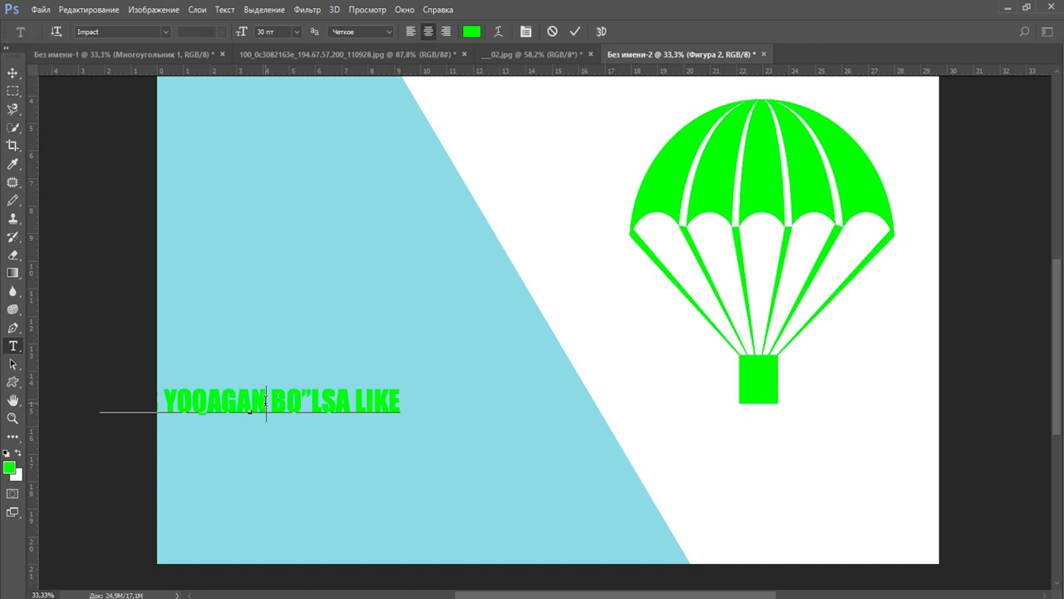
key("ctrl+Return")
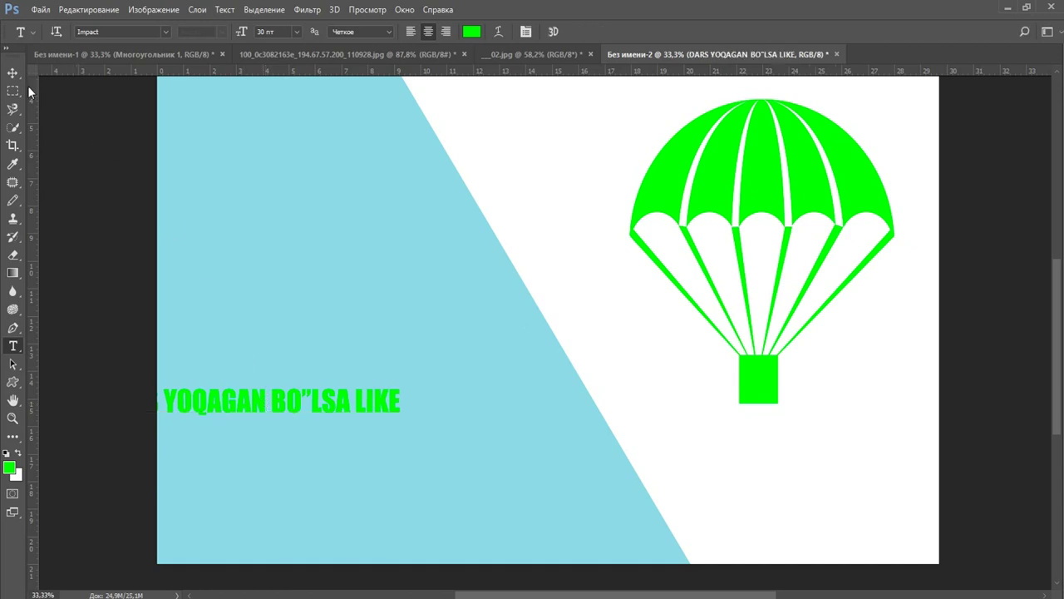
left_click(11, 74)
Move the caption to the bottom-left and scale it up to about 147%
mouse_move(338, 396)
left_mouse_down()
mouse_move(385, 480)
mouse_move(374, 527)
left_mouse_up()
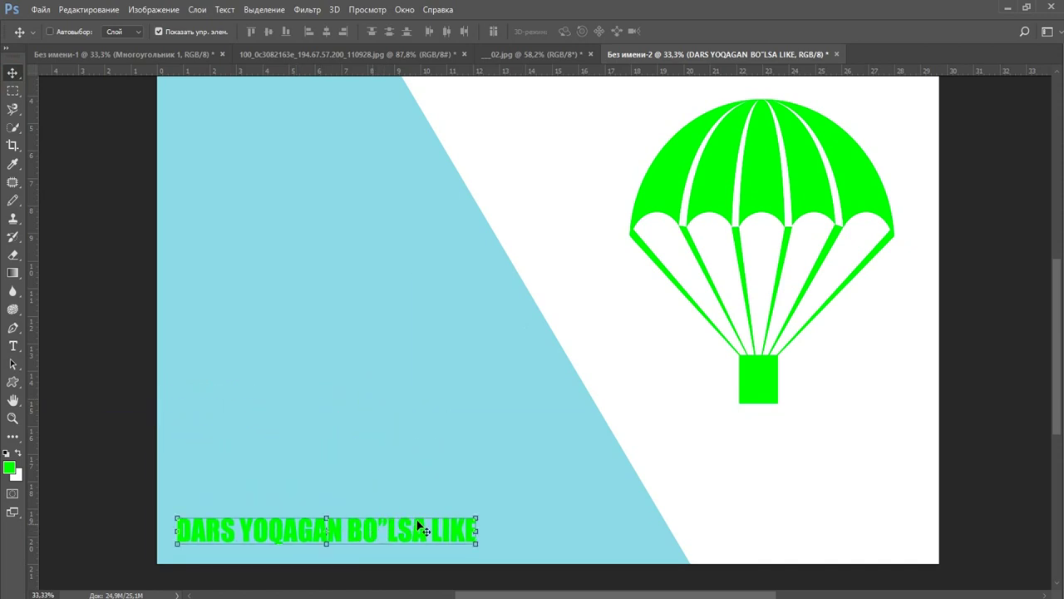
left_click_drag(476, 509, 549, 506)
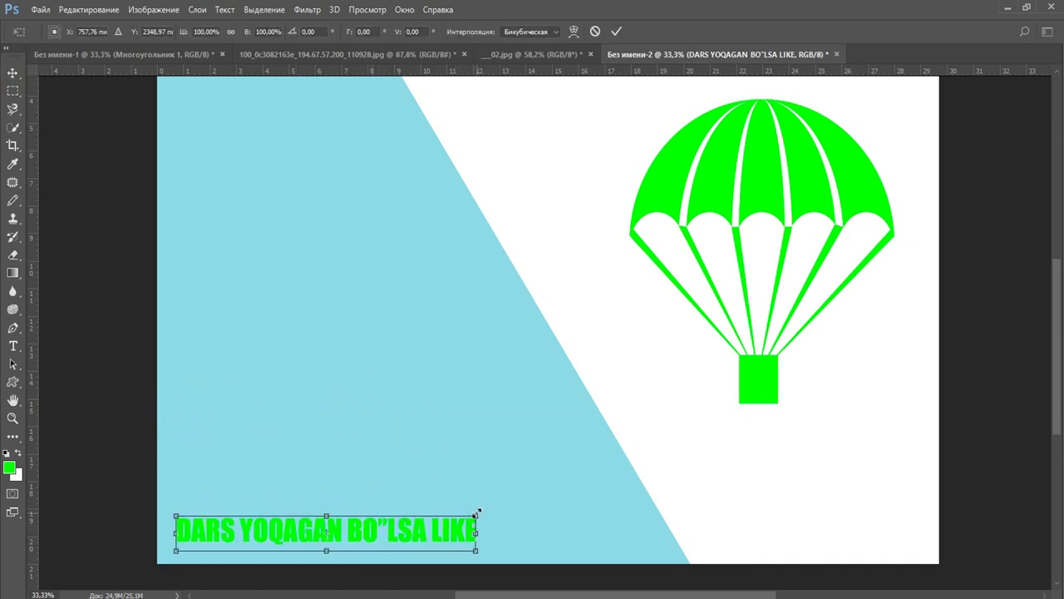
left_click_drag(580, 442, 610, 430)
double_click(443, 532)
left_click_drag(453, 532, 462, 454)
Break the caption into two lines, DARS YOQAGAN over BO"LSA LIKE, and select all its text
double_click(427, 466)
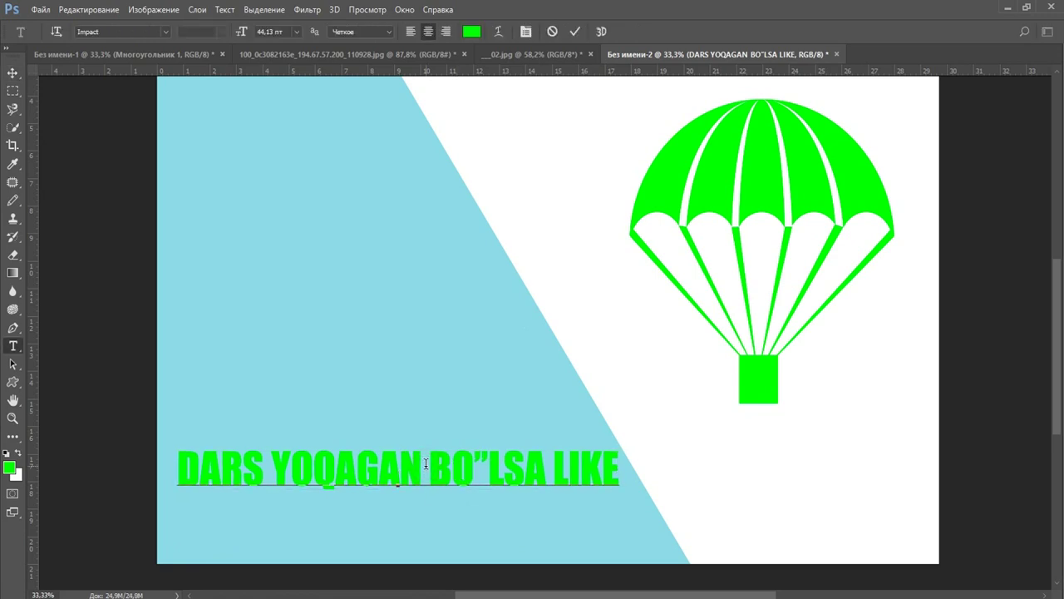
key("Return")
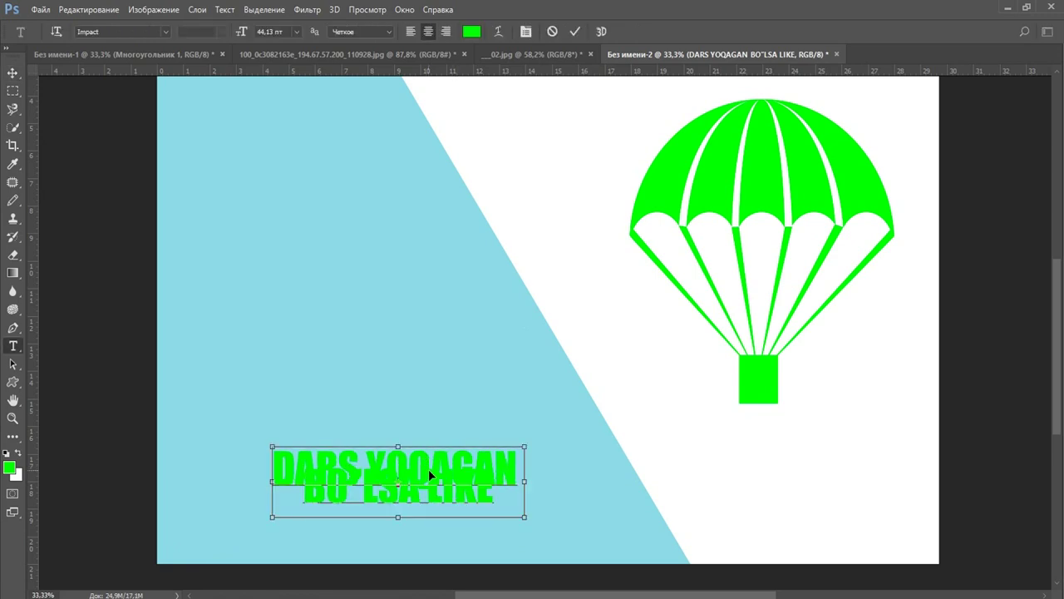
key("ctrl+a")
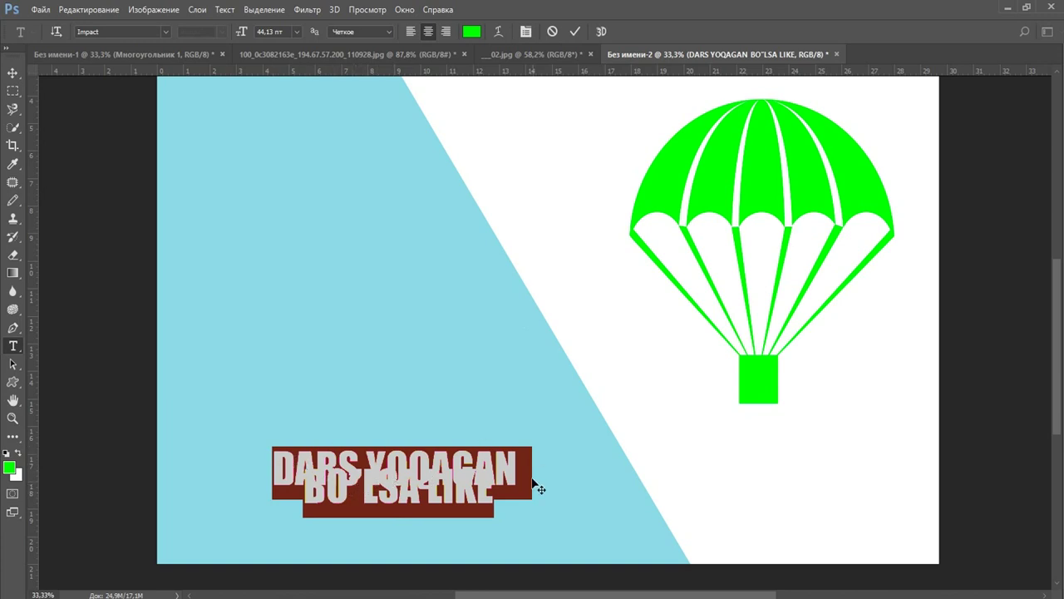
key("ctrl+t")
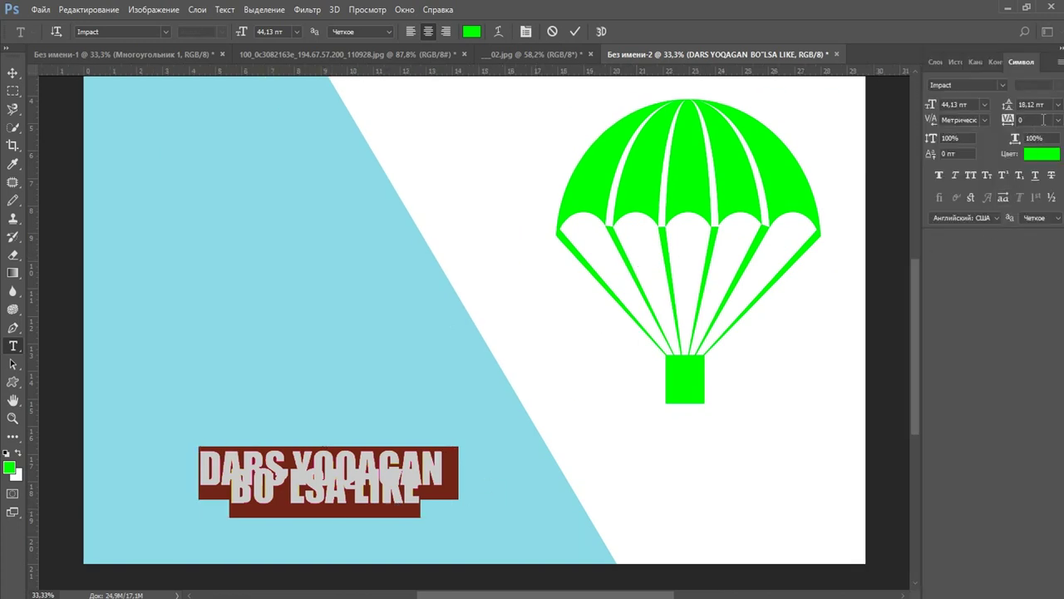
Set the caption's leading to Auto and shift it up and left
left_click(1058, 105)
left_click(1037, 122)
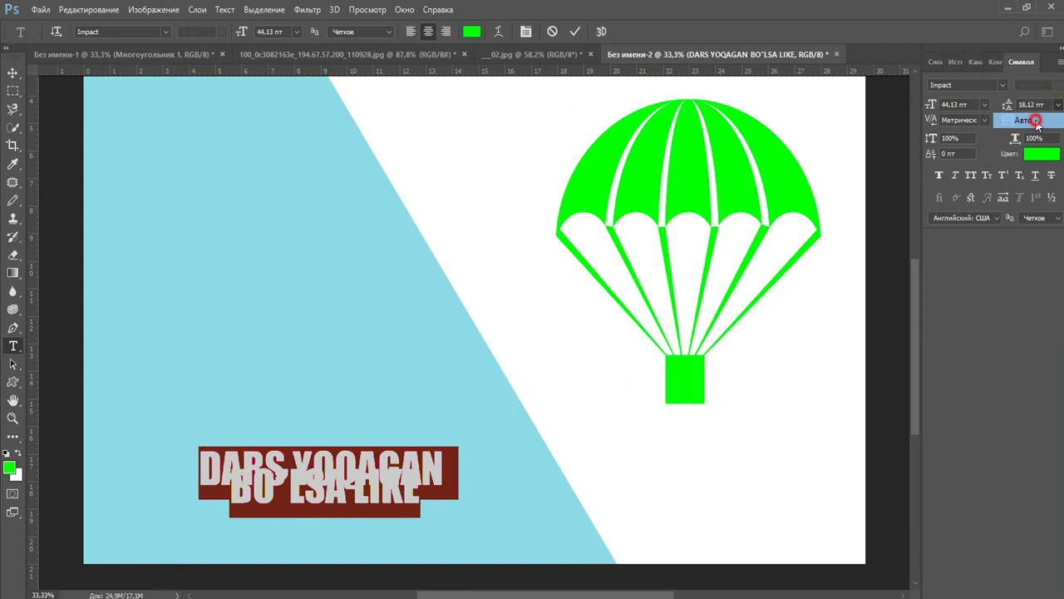
left_click_drag(344, 502, 321, 452)
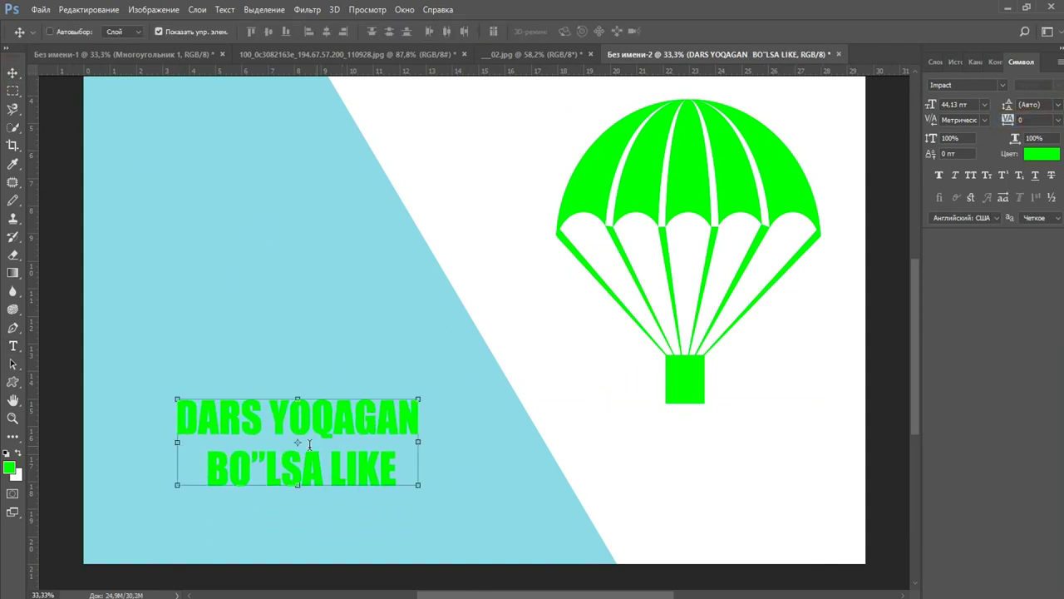
mouse_move(251, 471)
left_mouse_down()
mouse_move(262, 462)
mouse_move(173, 484)
left_mouse_up()
left_click(12, 72)
Scale the caption up to about 67.33 pt and fit the poster on screen
left_click_drag(356, 440, 488, 389)
right_click(445, 433)
left_click(446, 432)
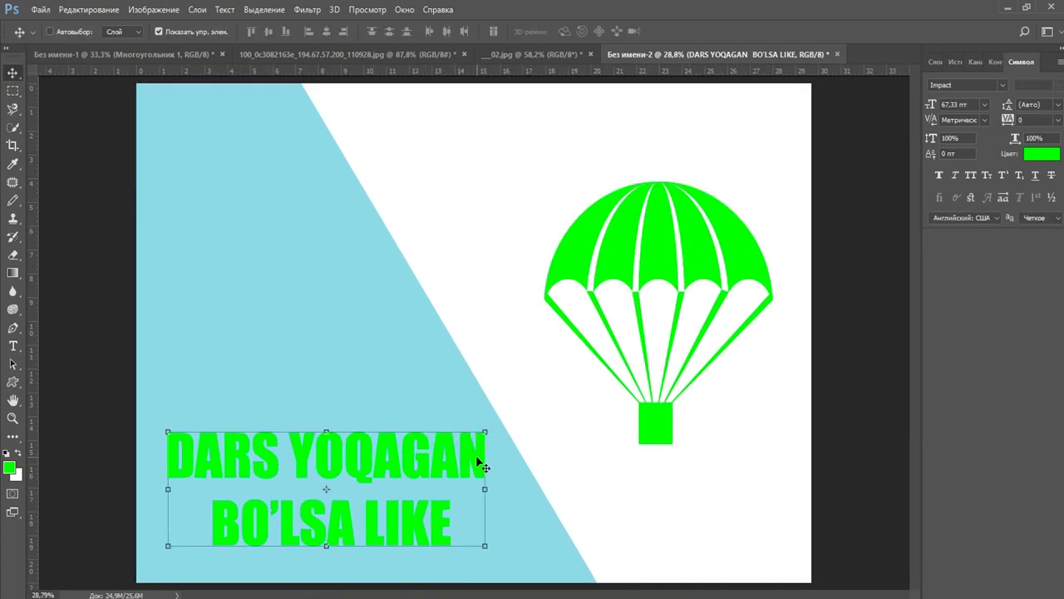
left_click(937, 61)
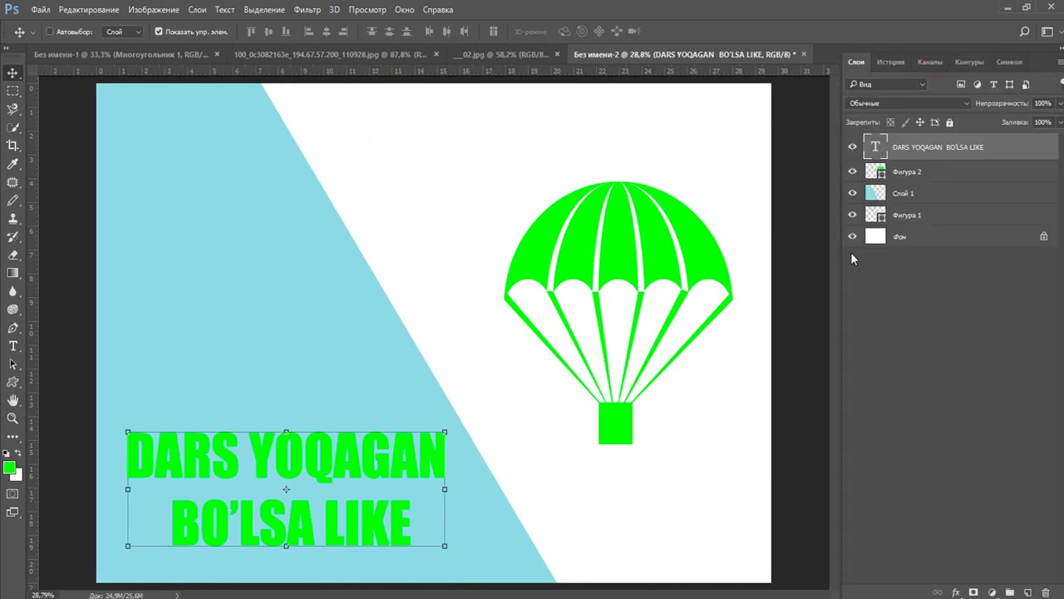
Open the caption's Layer Style window on the Styles presets
double_click(1028, 157)
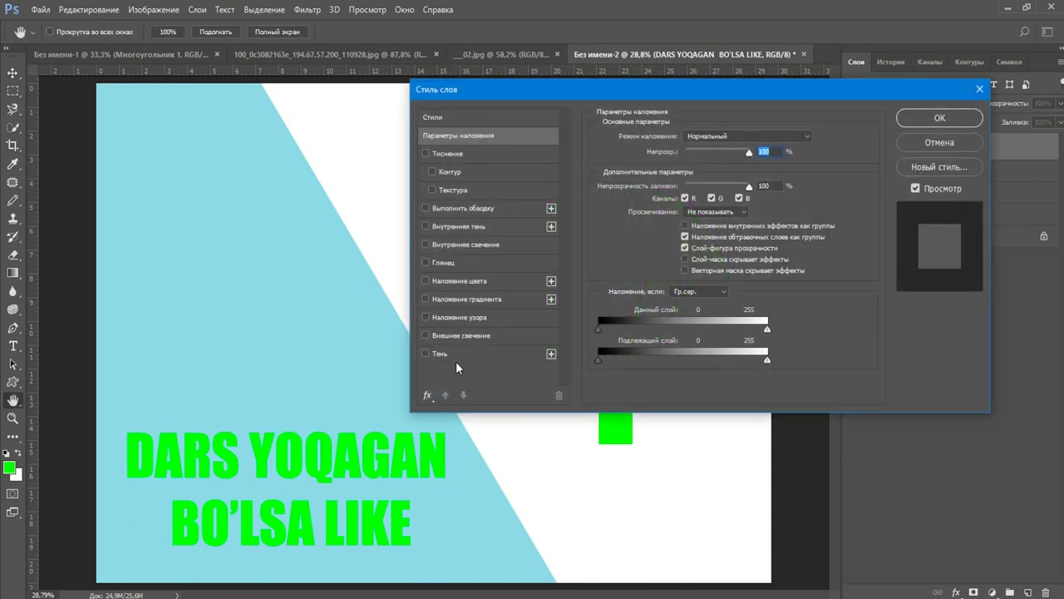
left_click_drag(500, 99, 514, 195)
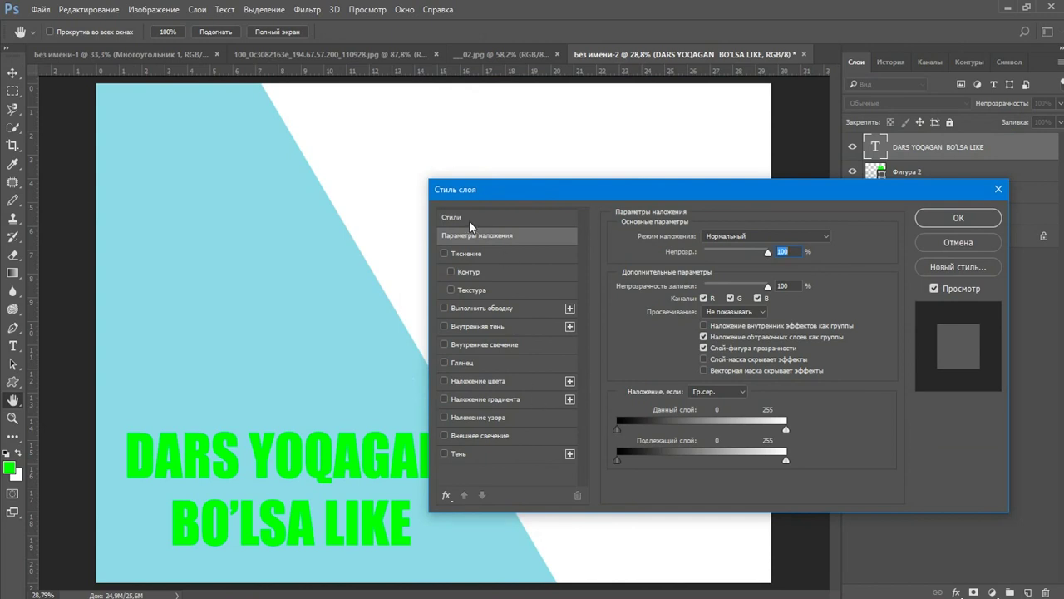
left_click(460, 218)
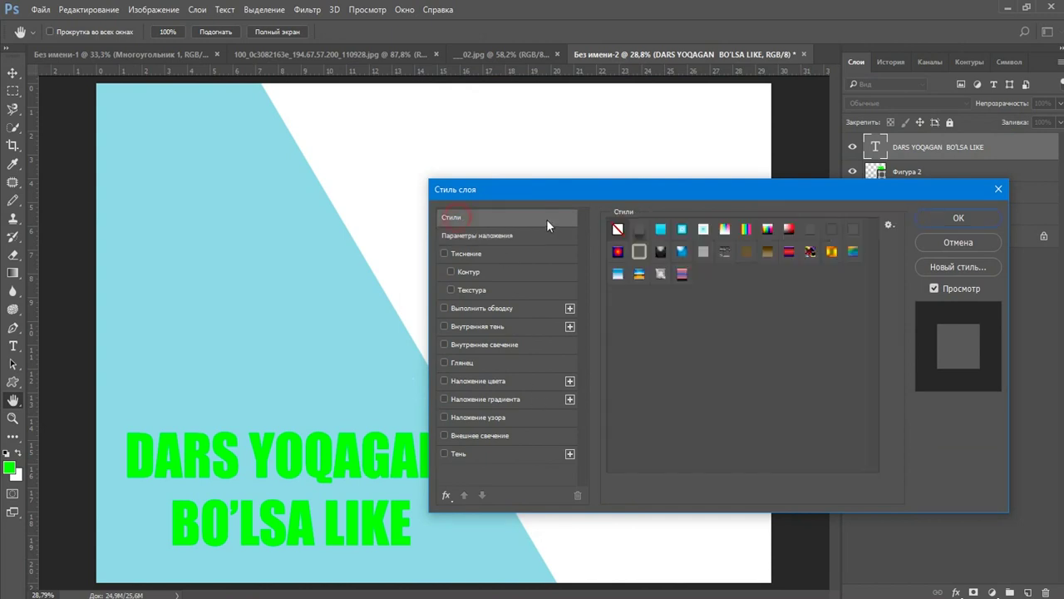
Preview the bevel, cyan and dark teal outline presets, then choose Load Styles
left_click(640, 275)
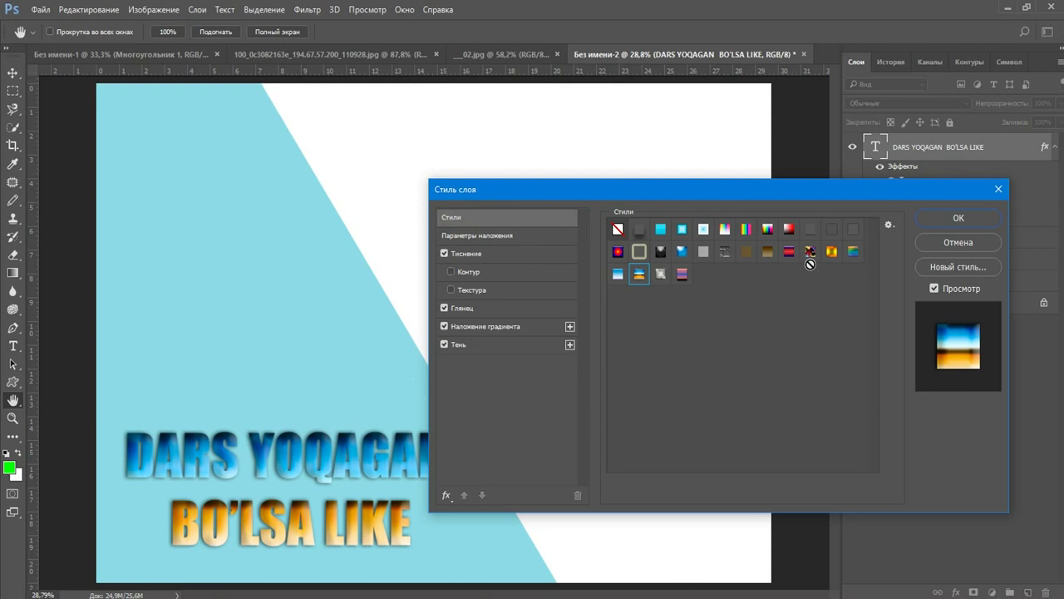
left_click(661, 230)
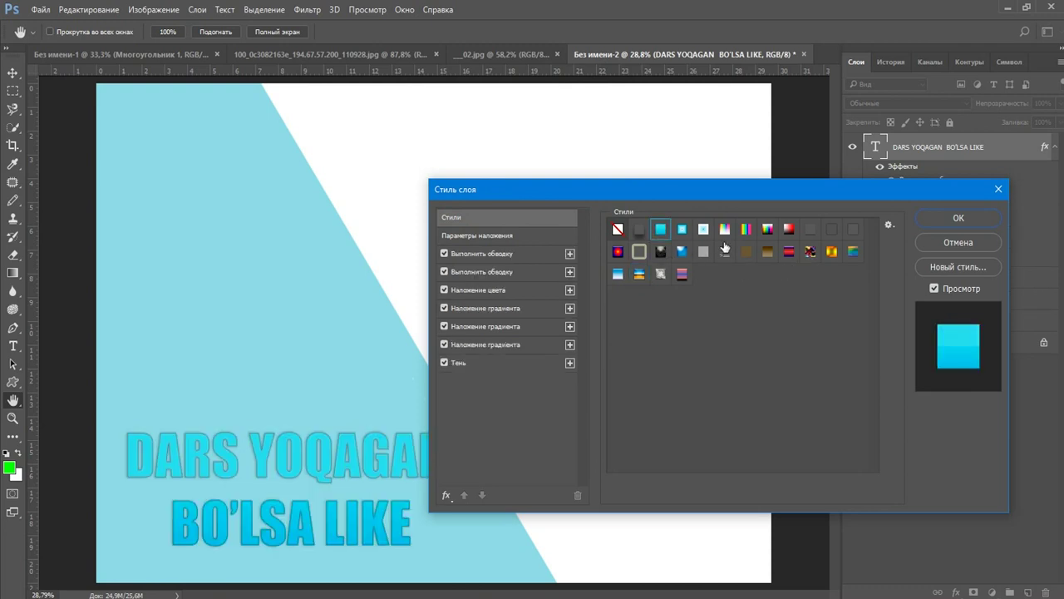
left_click(682, 229)
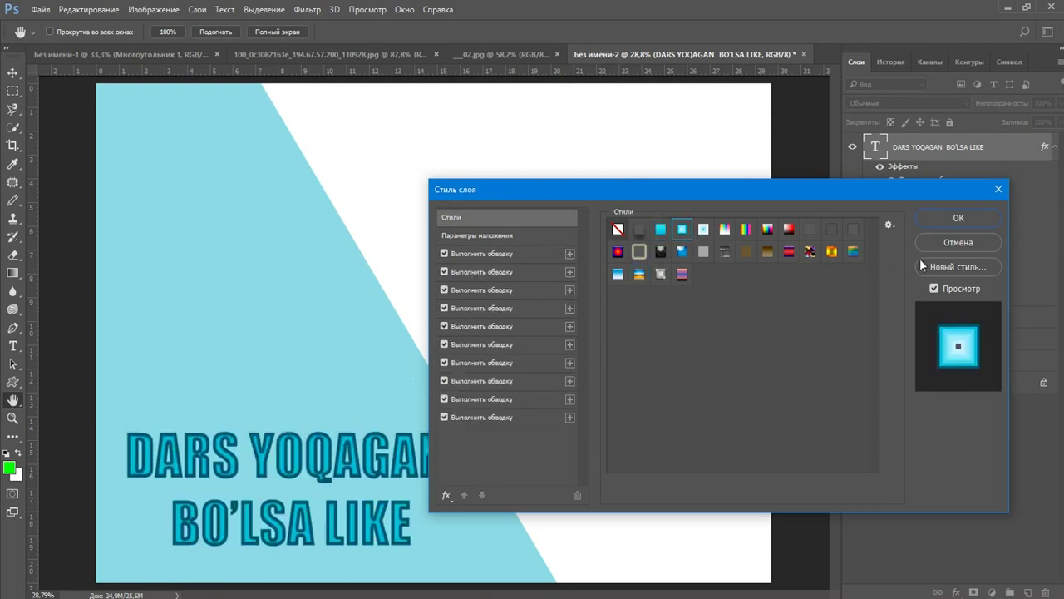
left_click(889, 224)
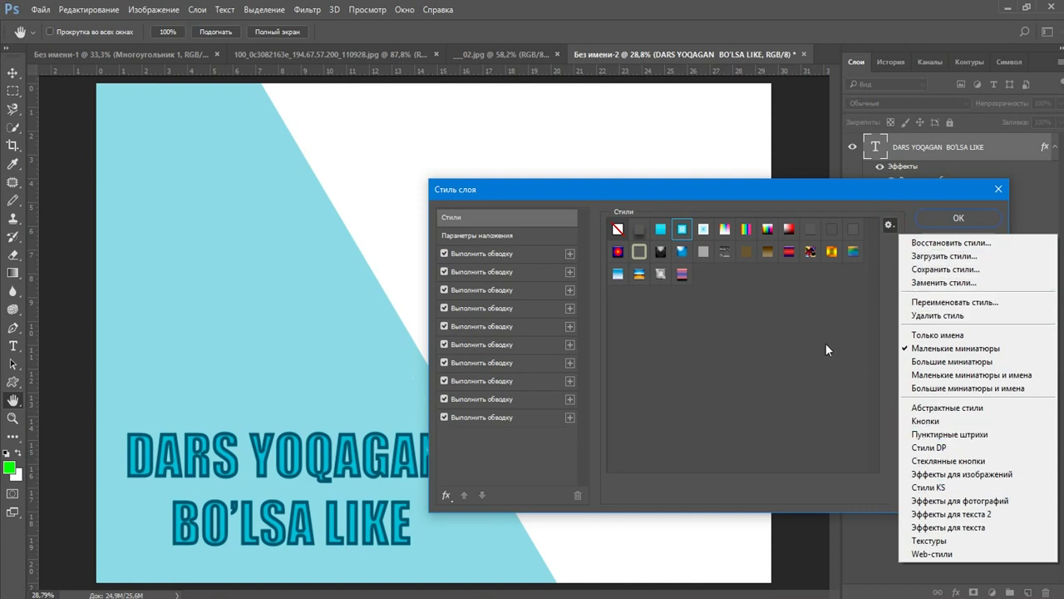
left_click(944, 257)
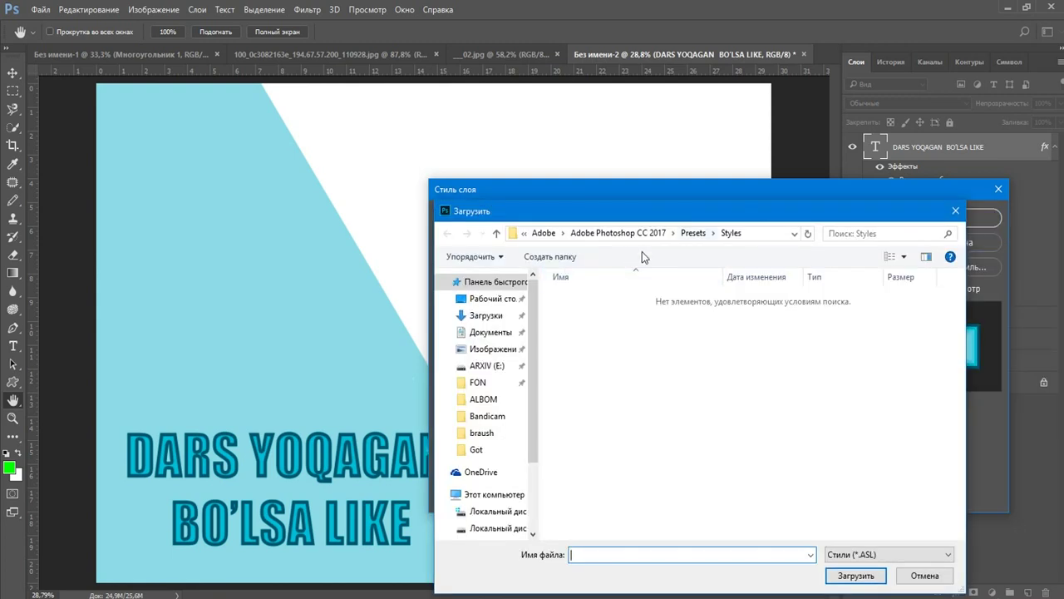
Load the CU Neon Styles ASL file from D:\Instal\Adobe Instal\Style
left_click(493, 237)
left_click(495, 494)
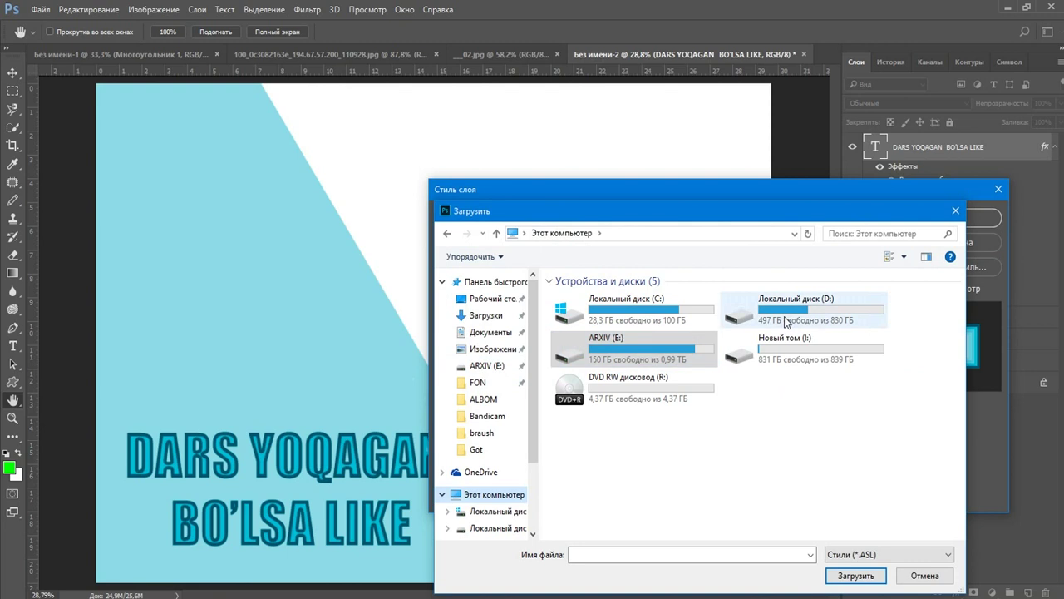
left_click(498, 528)
double_click(587, 385)
double_click(586, 326)
double_click(577, 297)
left_click(492, 232)
double_click(597, 393)
left_click(597, 385)
left_click(582, 341)
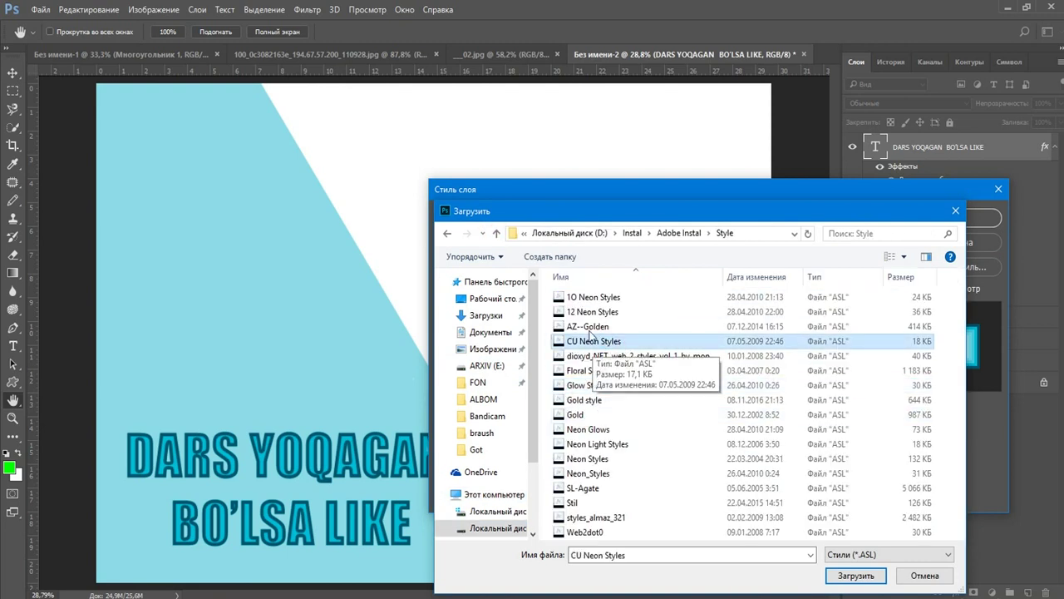
double_click(582, 341)
Give the caption the brown-to-cream gradient style with drop shadow and confirm it
left_click(617, 297)
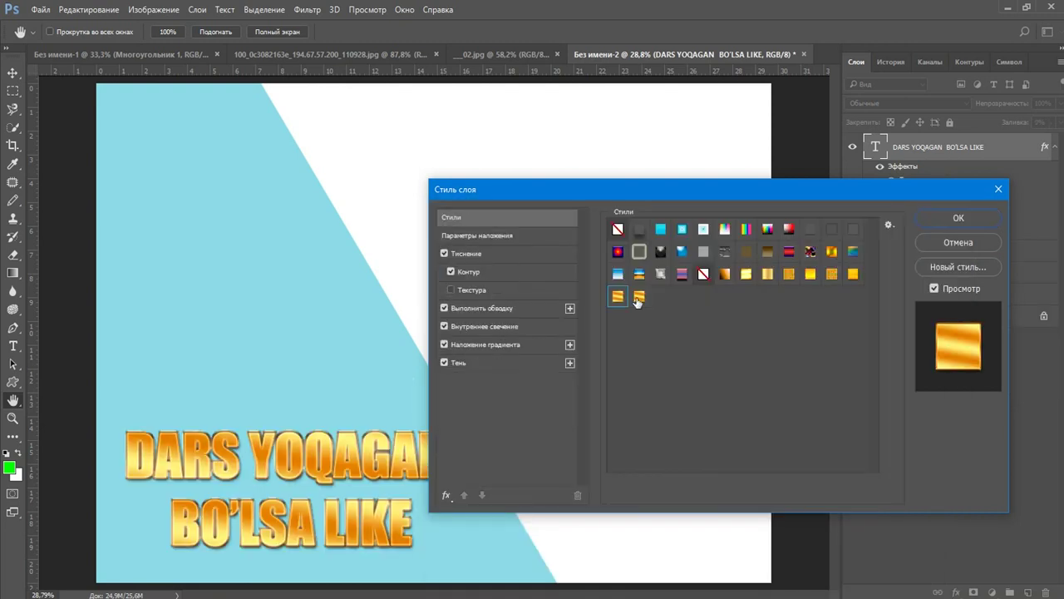
left_click(747, 276)
left_click(768, 274)
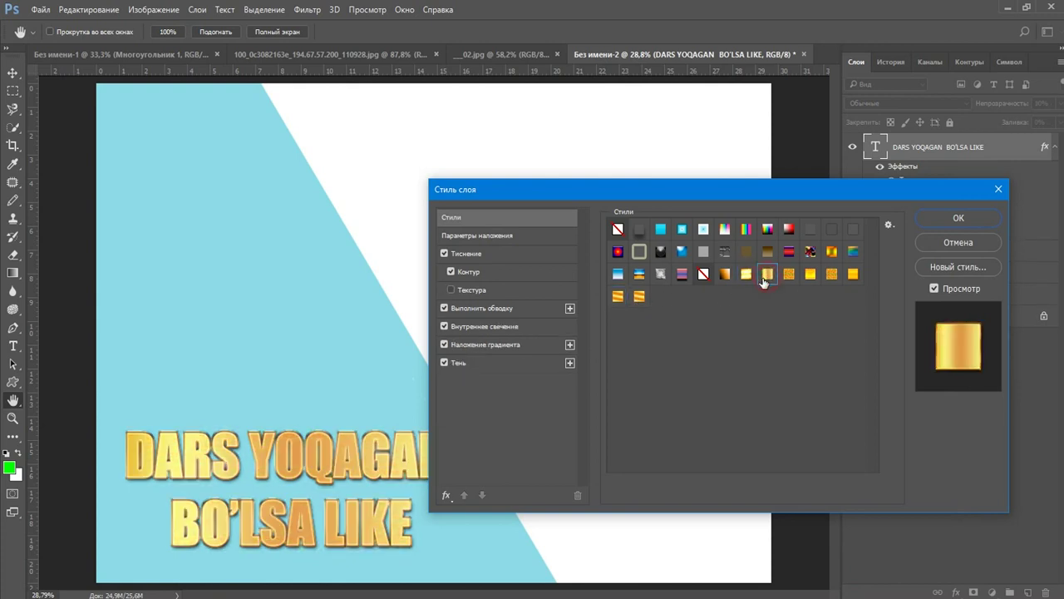
left_click(725, 275)
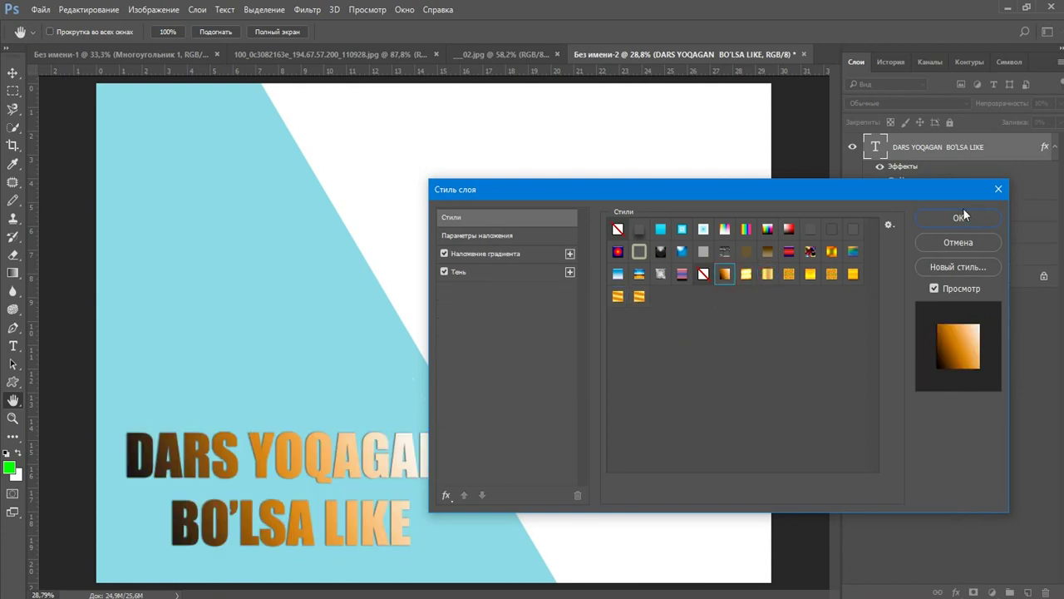
left_click(959, 217)
right_click(389, 334)
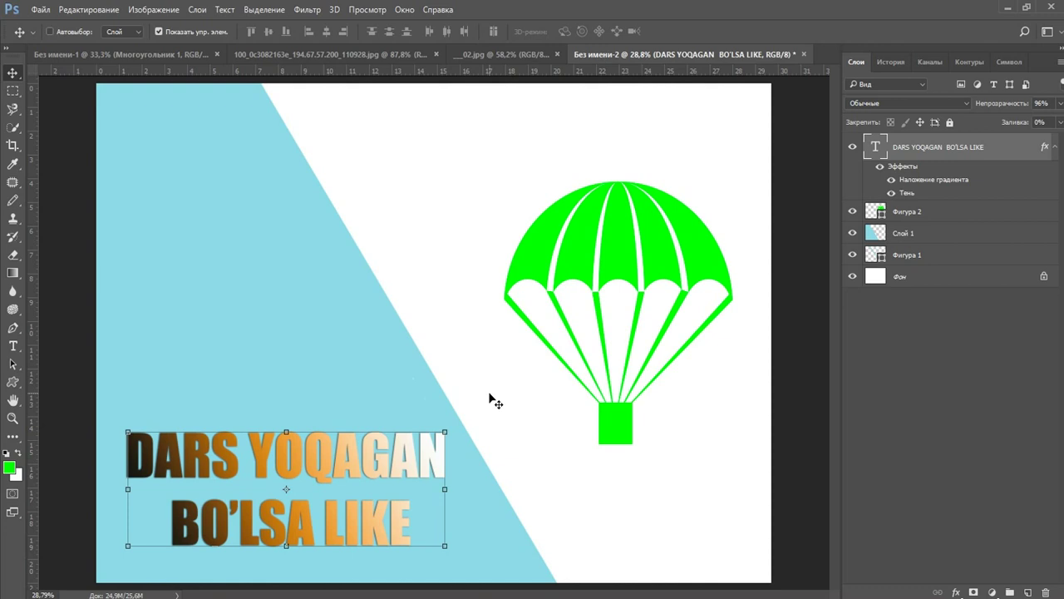
Close the cardboard-robot photo 02.jpg without saving changes
left_click(512, 54)
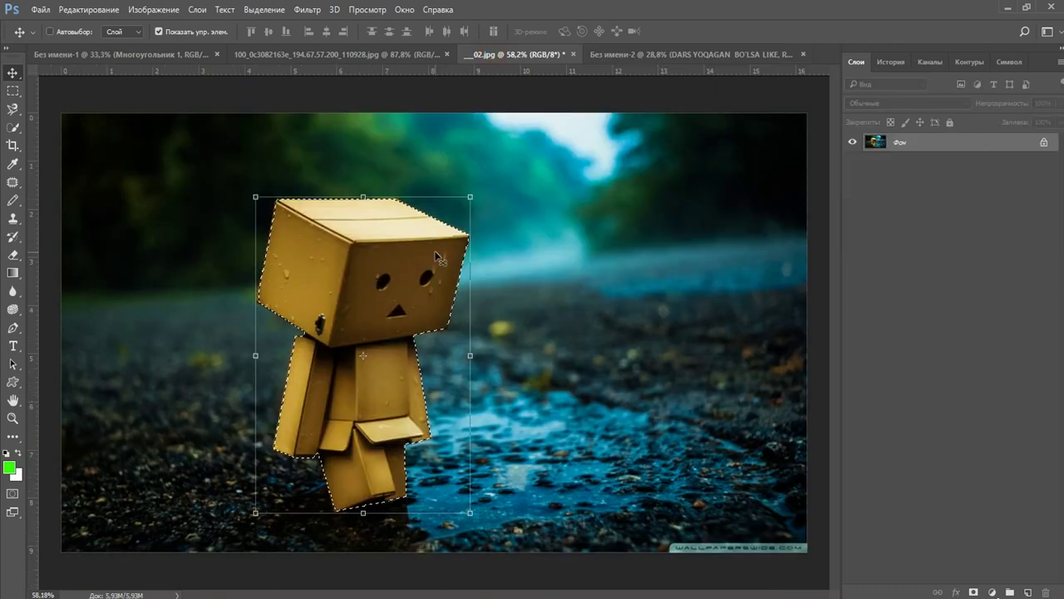
key("ctrl+w")
left_click(595, 237)
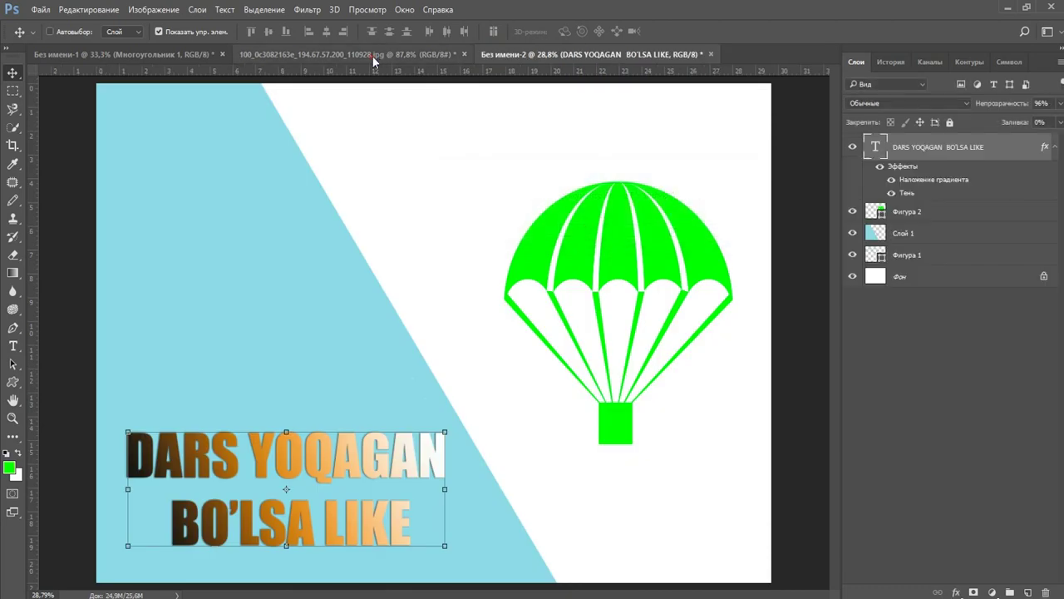
Close the butterfly photo without saving changes
left_click(373, 57)
key("ctrl+w")
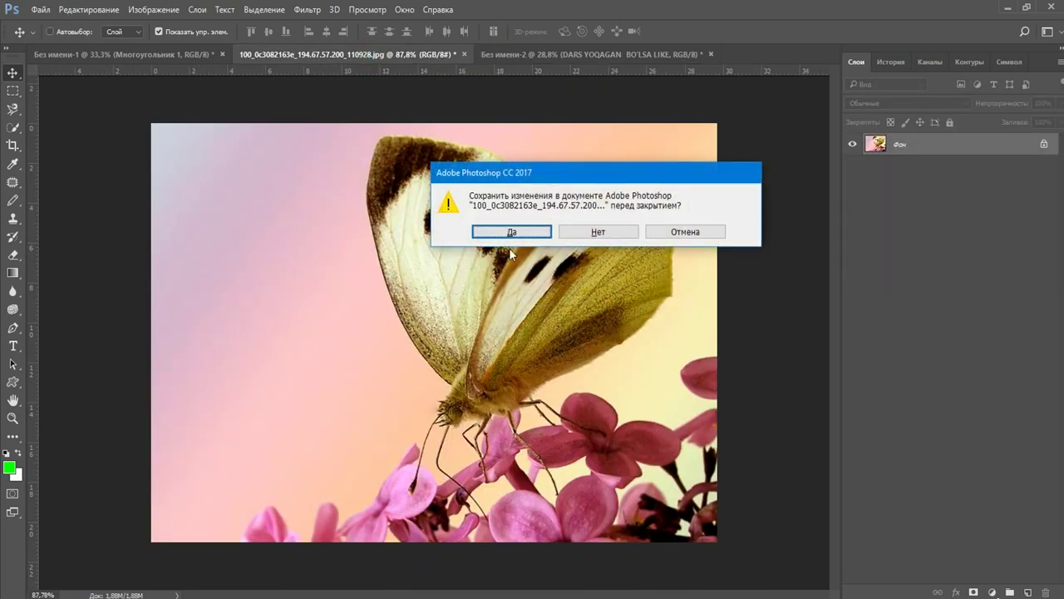
left_click(599, 233)
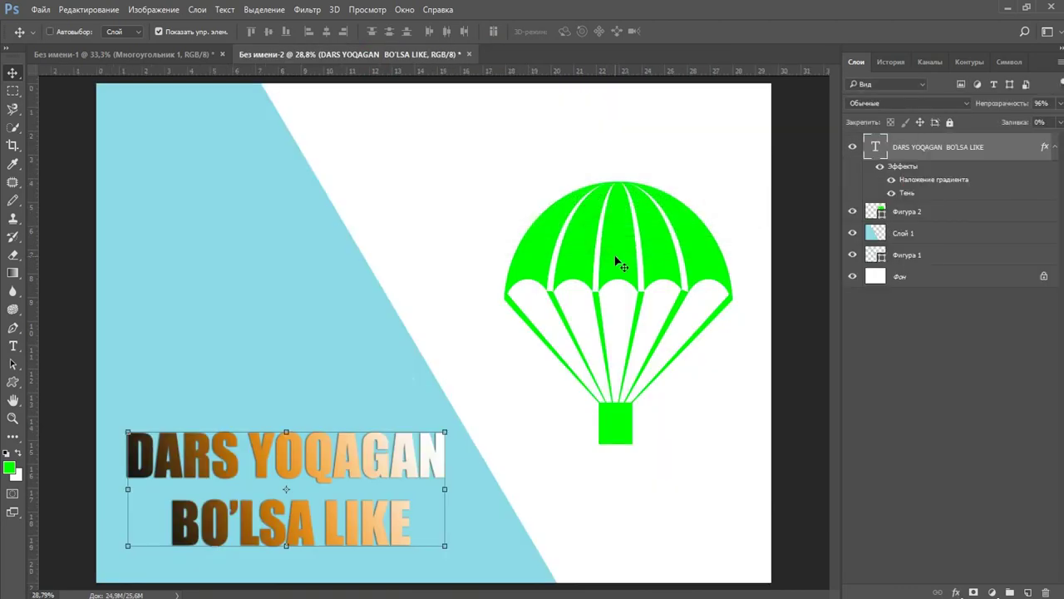